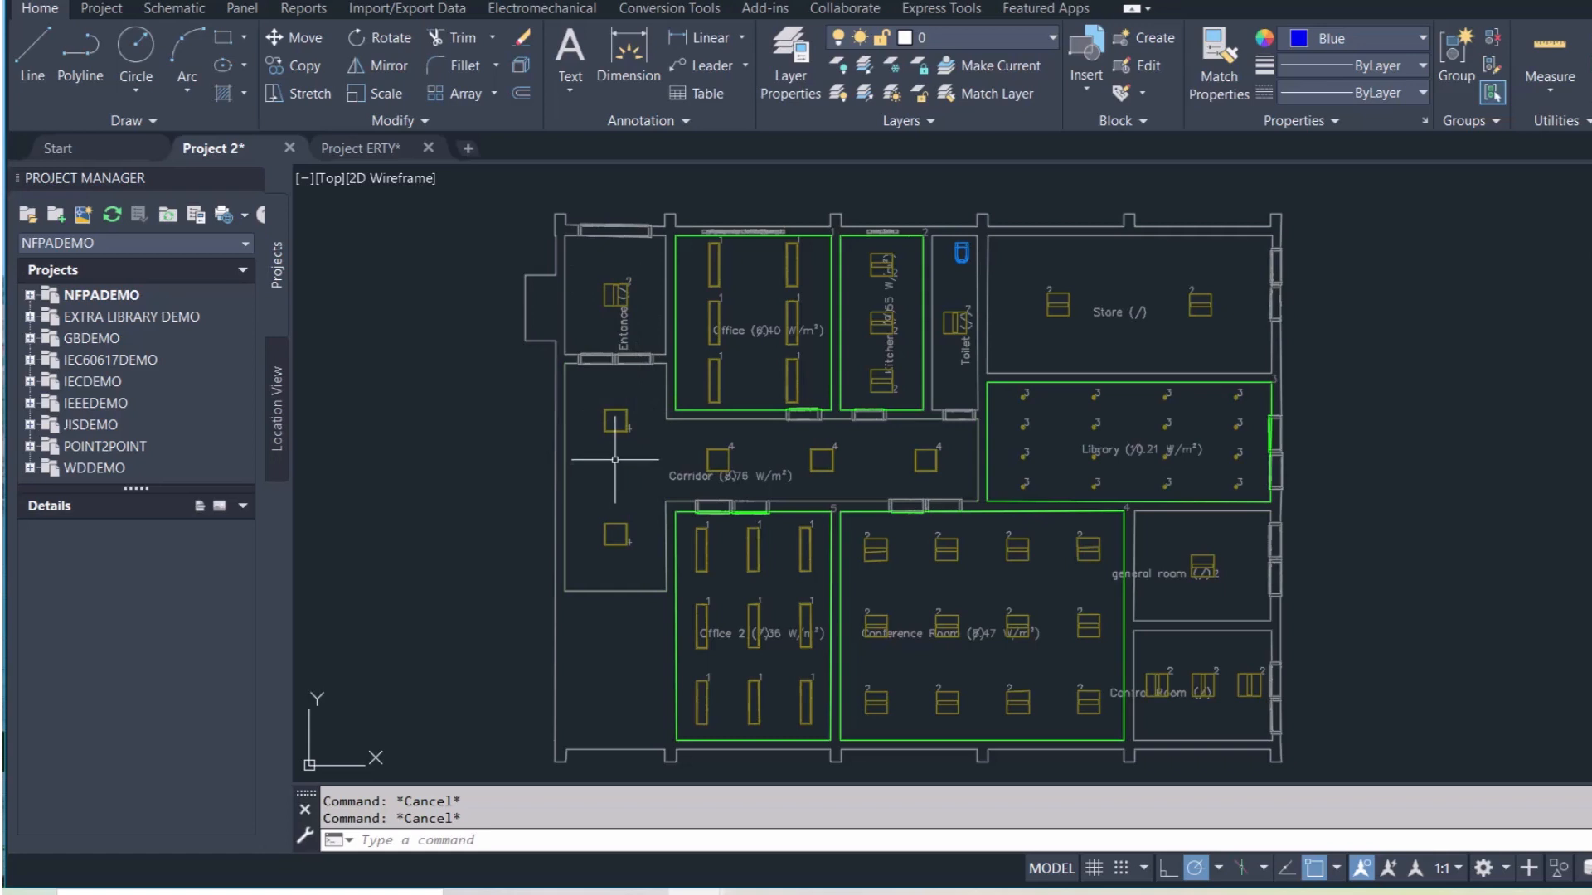
Copy the legend's power socket circle beside the 18000 BTU AC unit to the clipboard
scroll(619, 454, "up", 1)
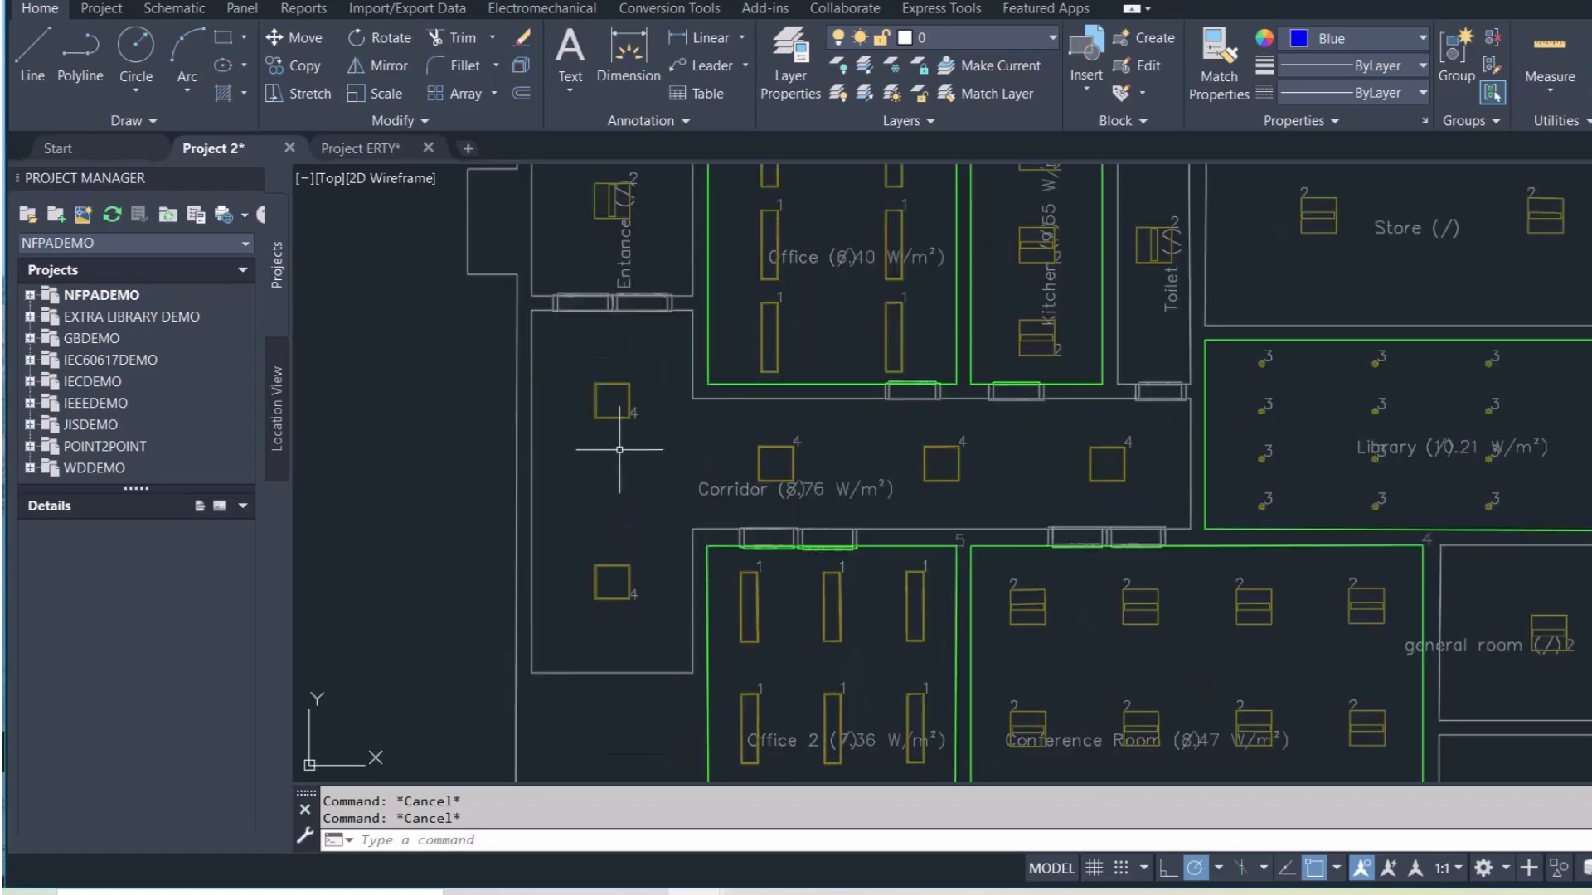
scroll(618, 453, "down", 3)
scroll(622, 450, "down", 3)
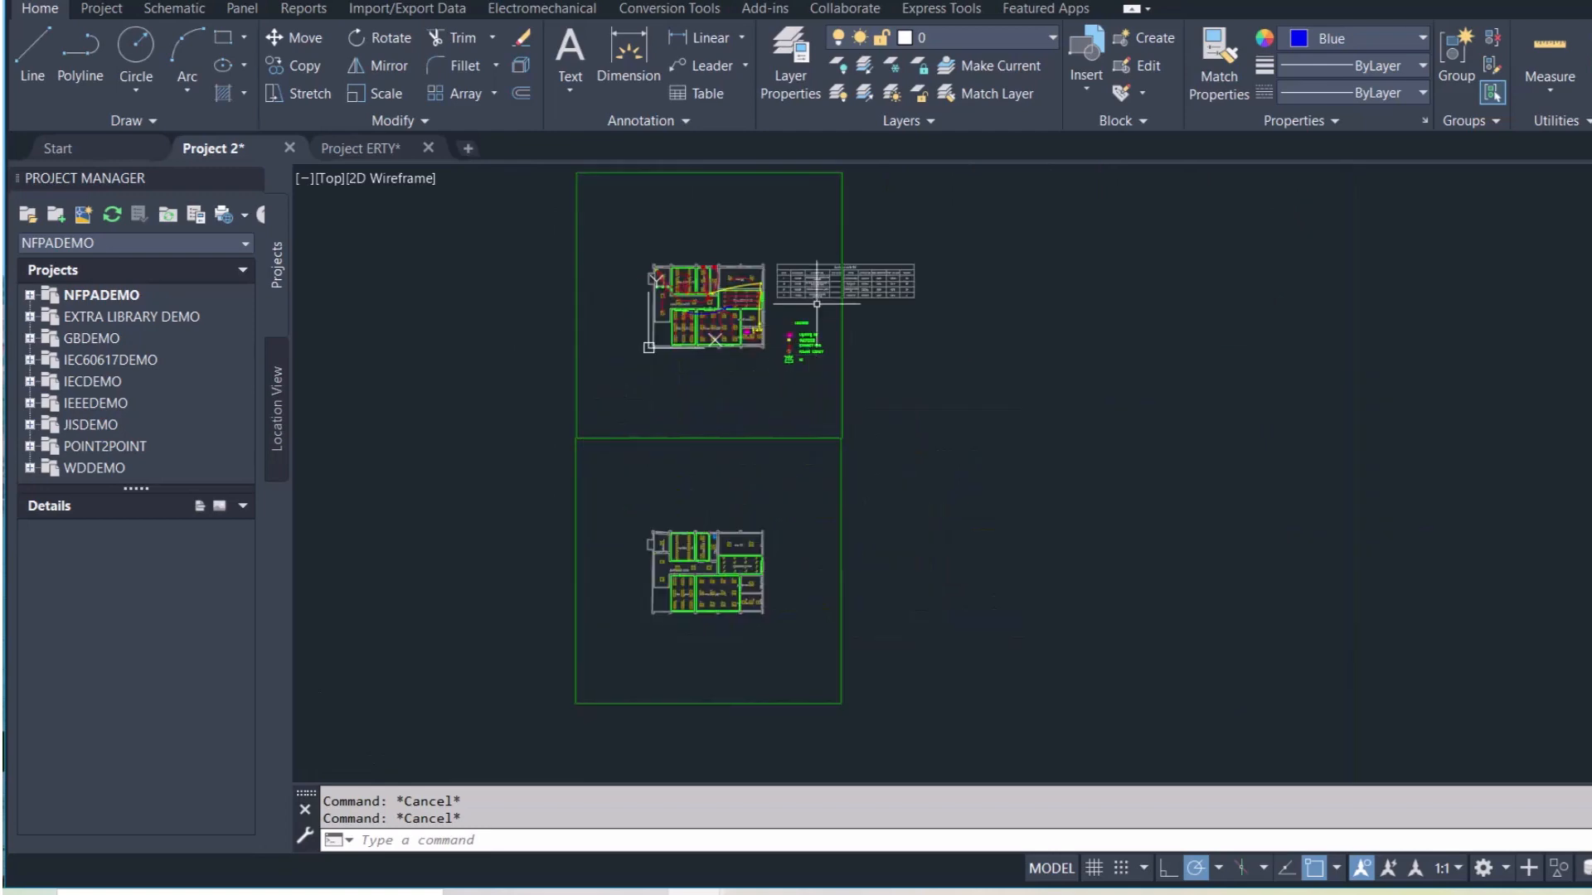
scroll(689, 355, "up", 10)
scroll(689, 355, "up", 4)
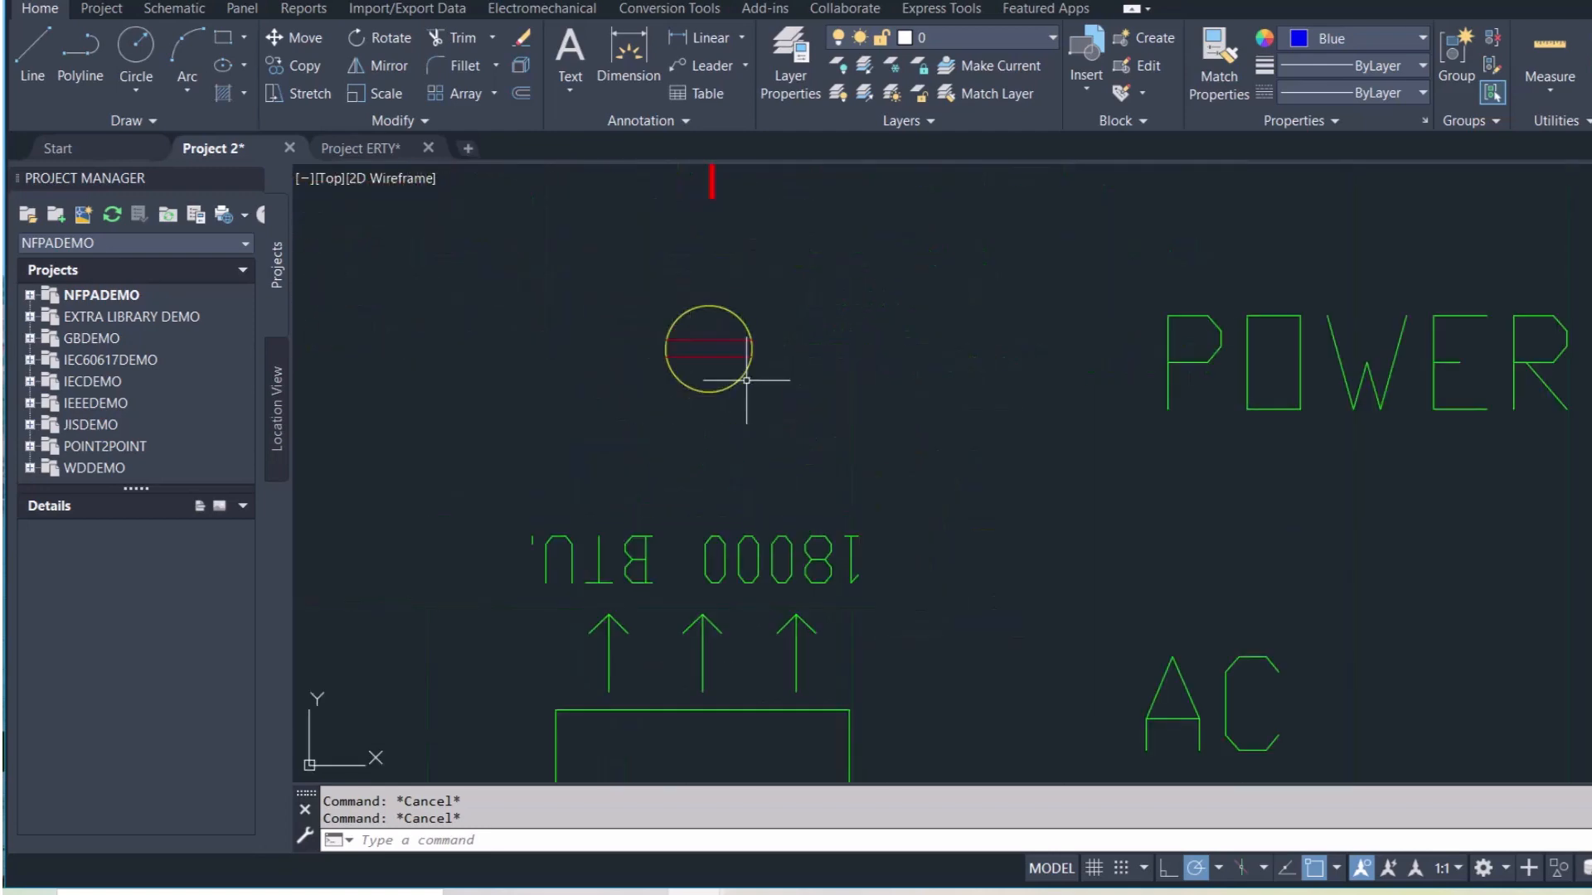
left_click(799, 416)
left_click(670, 333)
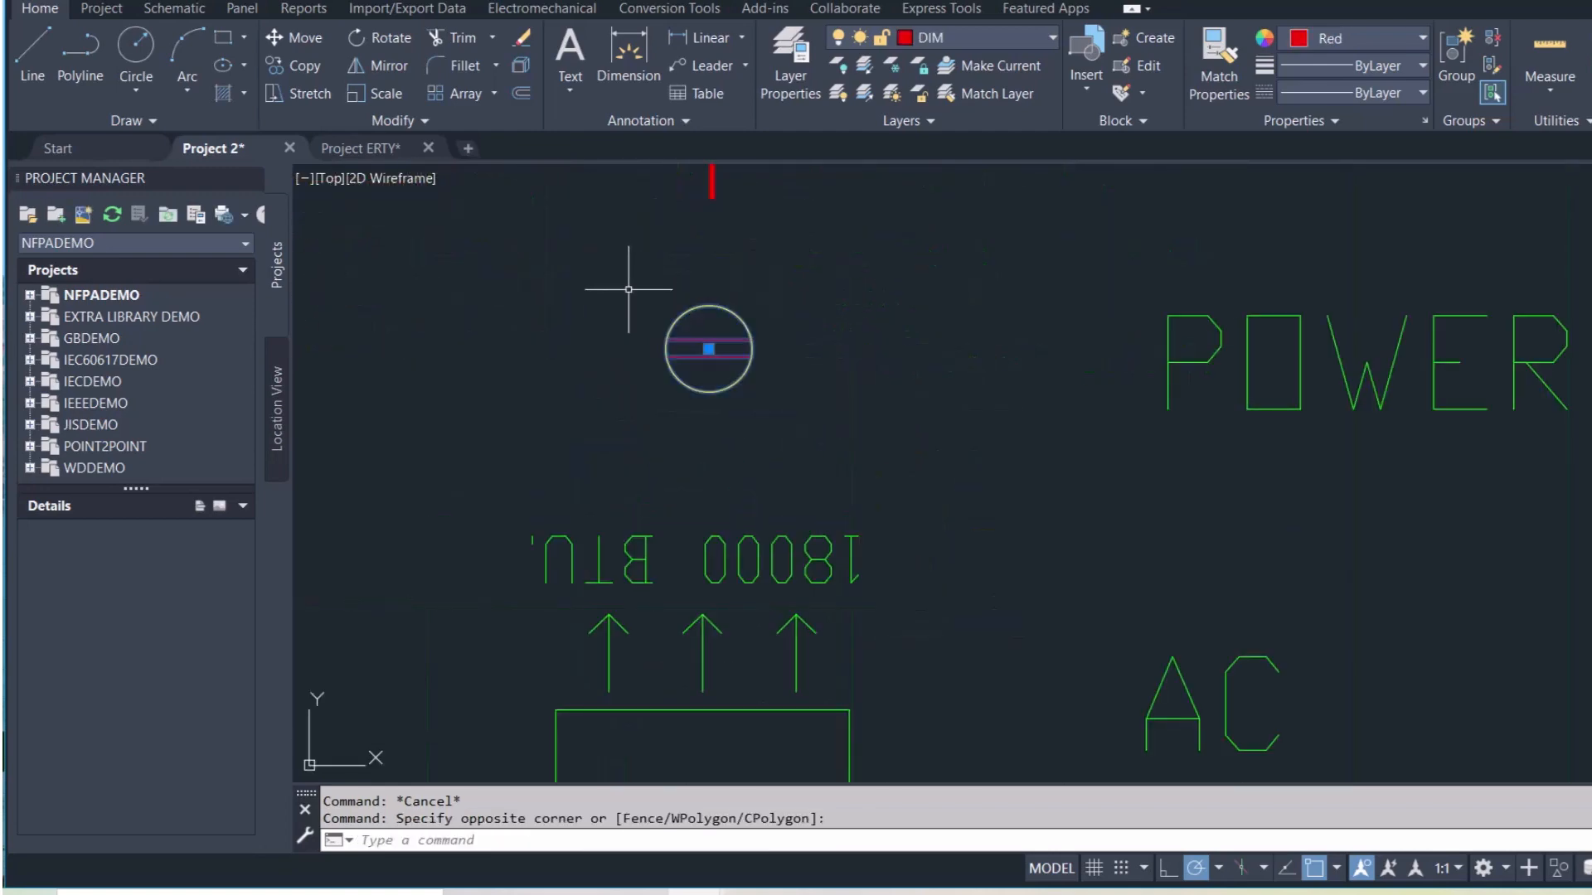
key("ctrl+c")
scroll(659, 348, "down", 10)
mouse_move(578, 455)
middle_mouse_down()
mouse_move(697, 374)
mouse_move(743, 300)
middle_mouse_up()
scroll(733, 572, "up", 3)
scroll(539, 573, "up", 6)
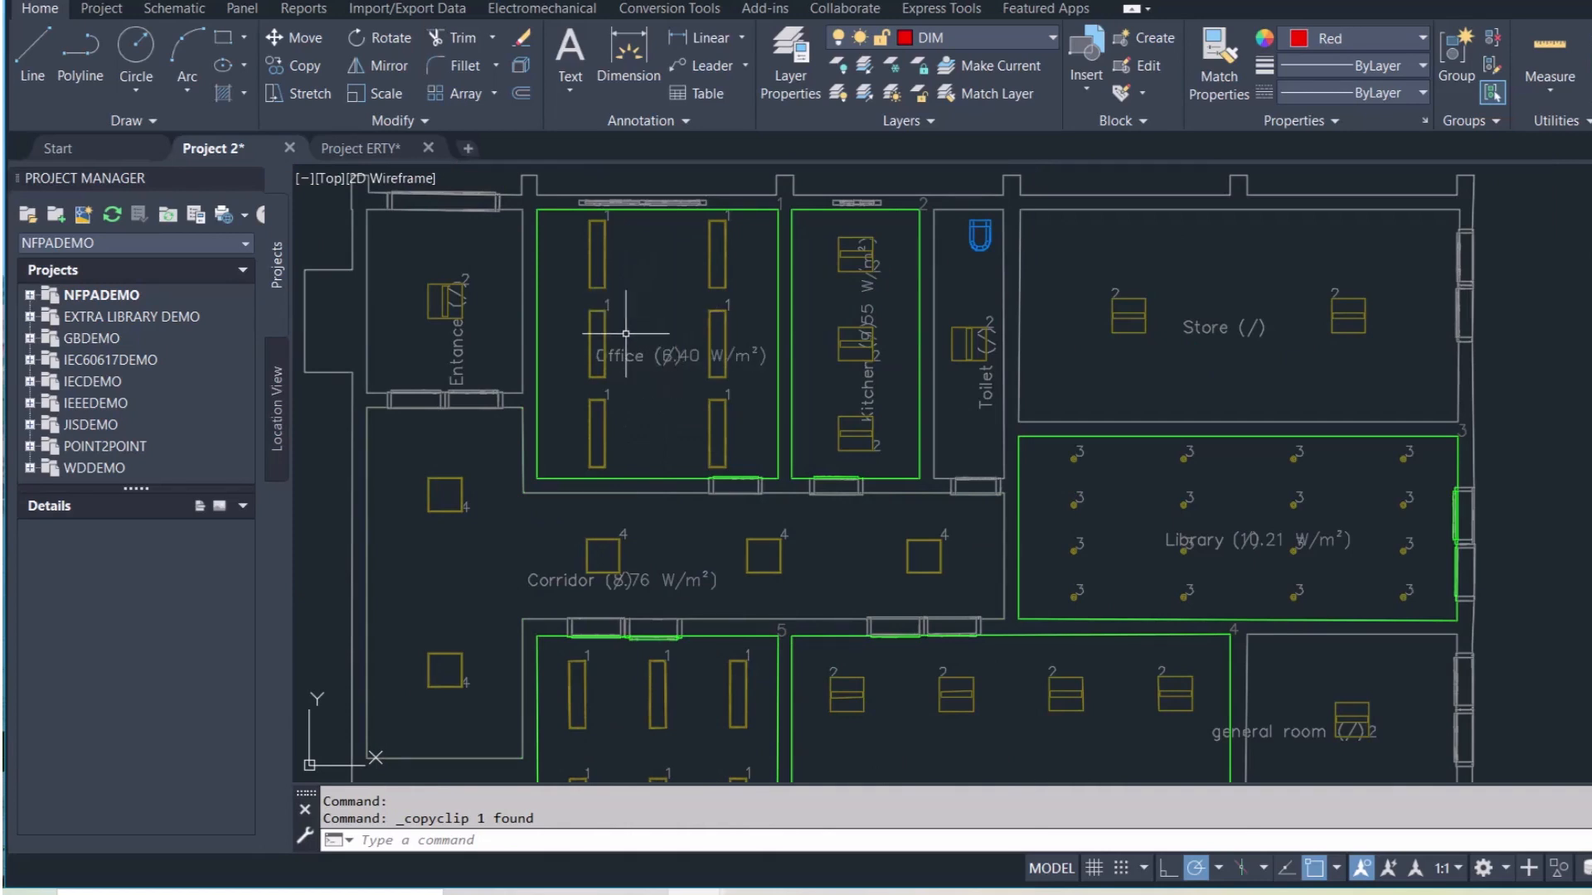
Paste two power sockets side by side in the Office
scroll(626, 331, "up", 2)
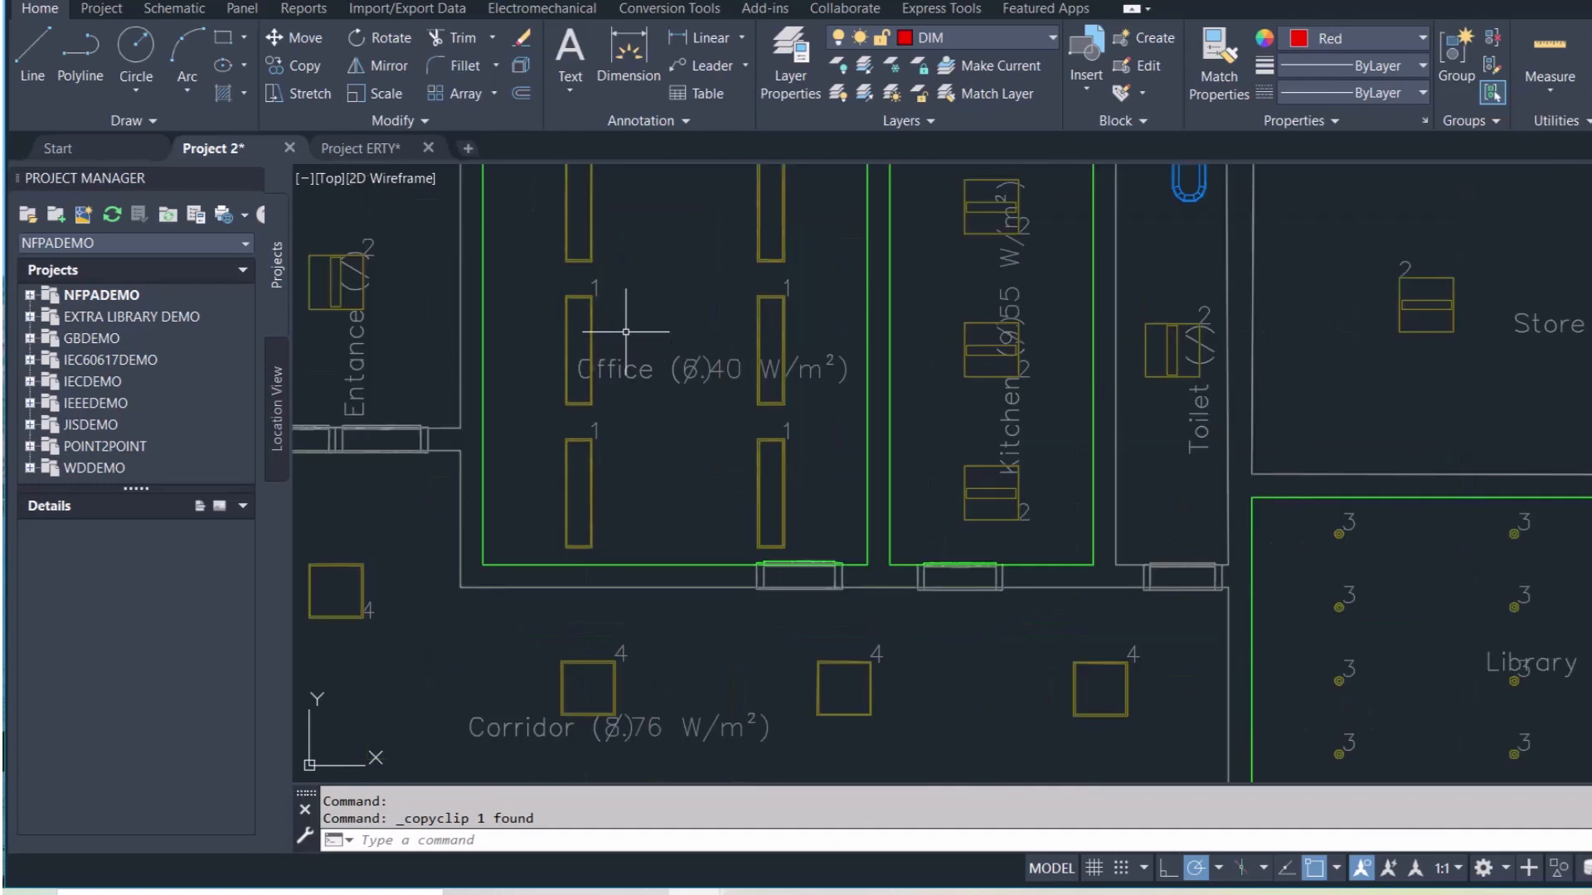
key("ctrl+v")
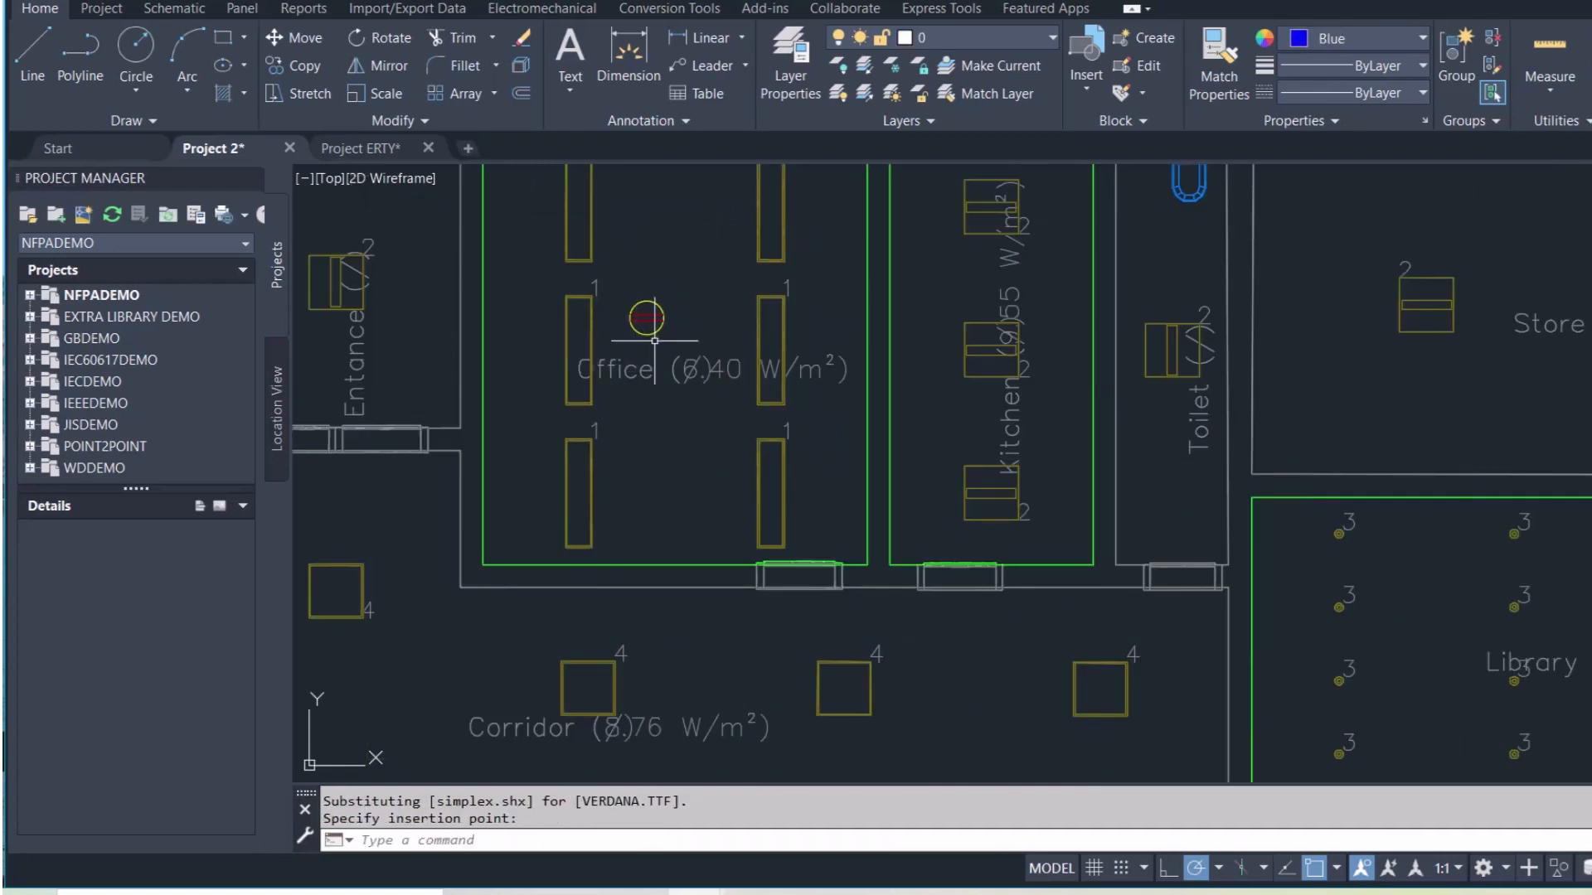
left_click(629, 334)
key("ctrl+v")
left_click(674, 318)
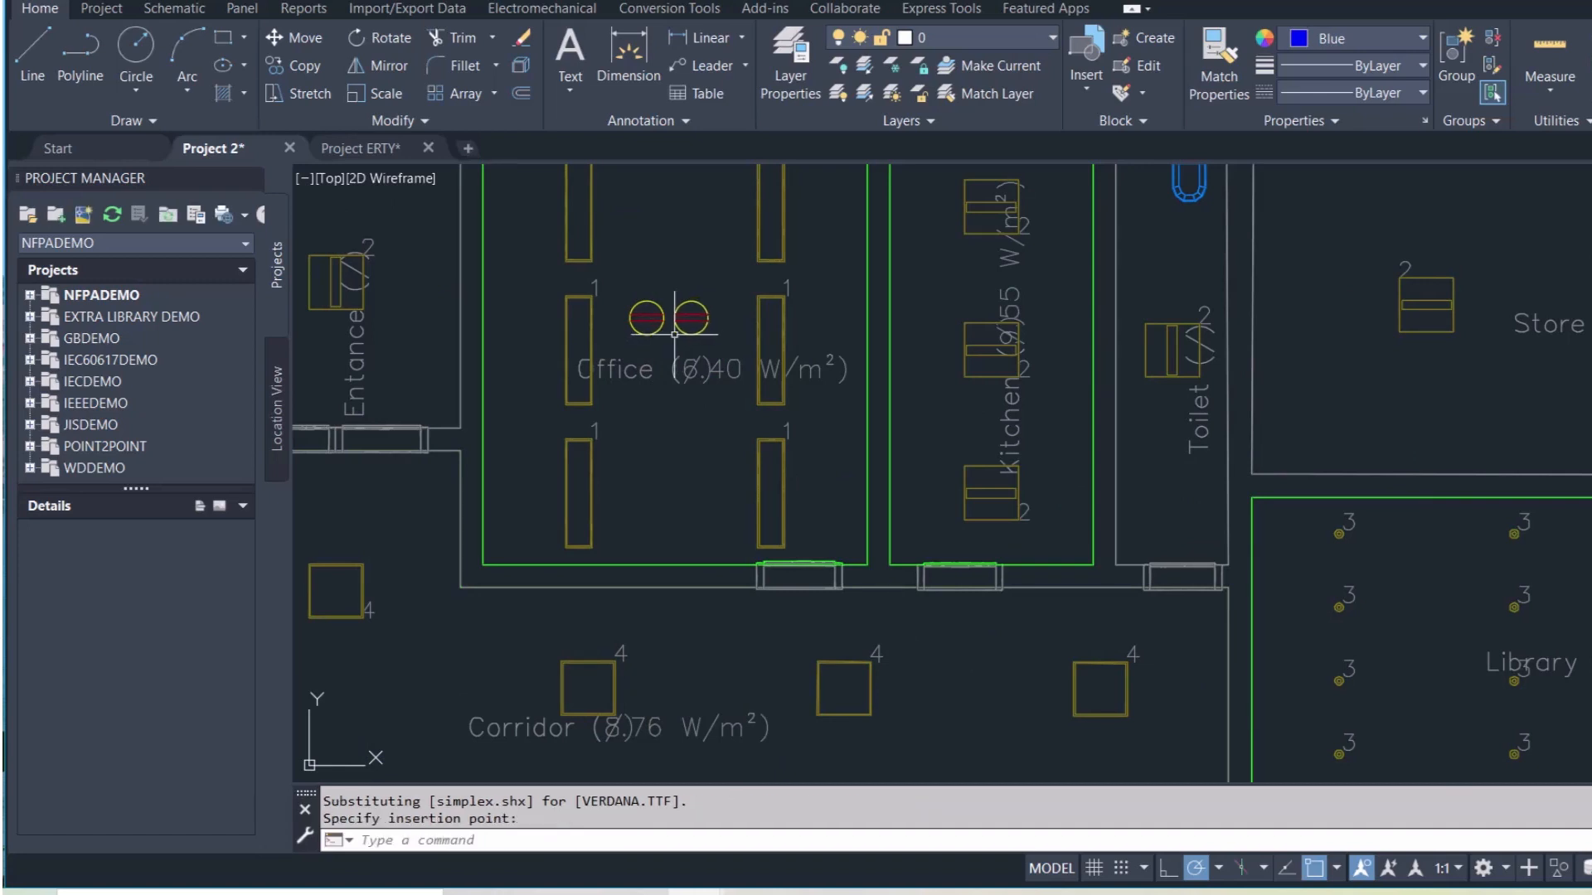
scroll(680, 479, "down", 2)
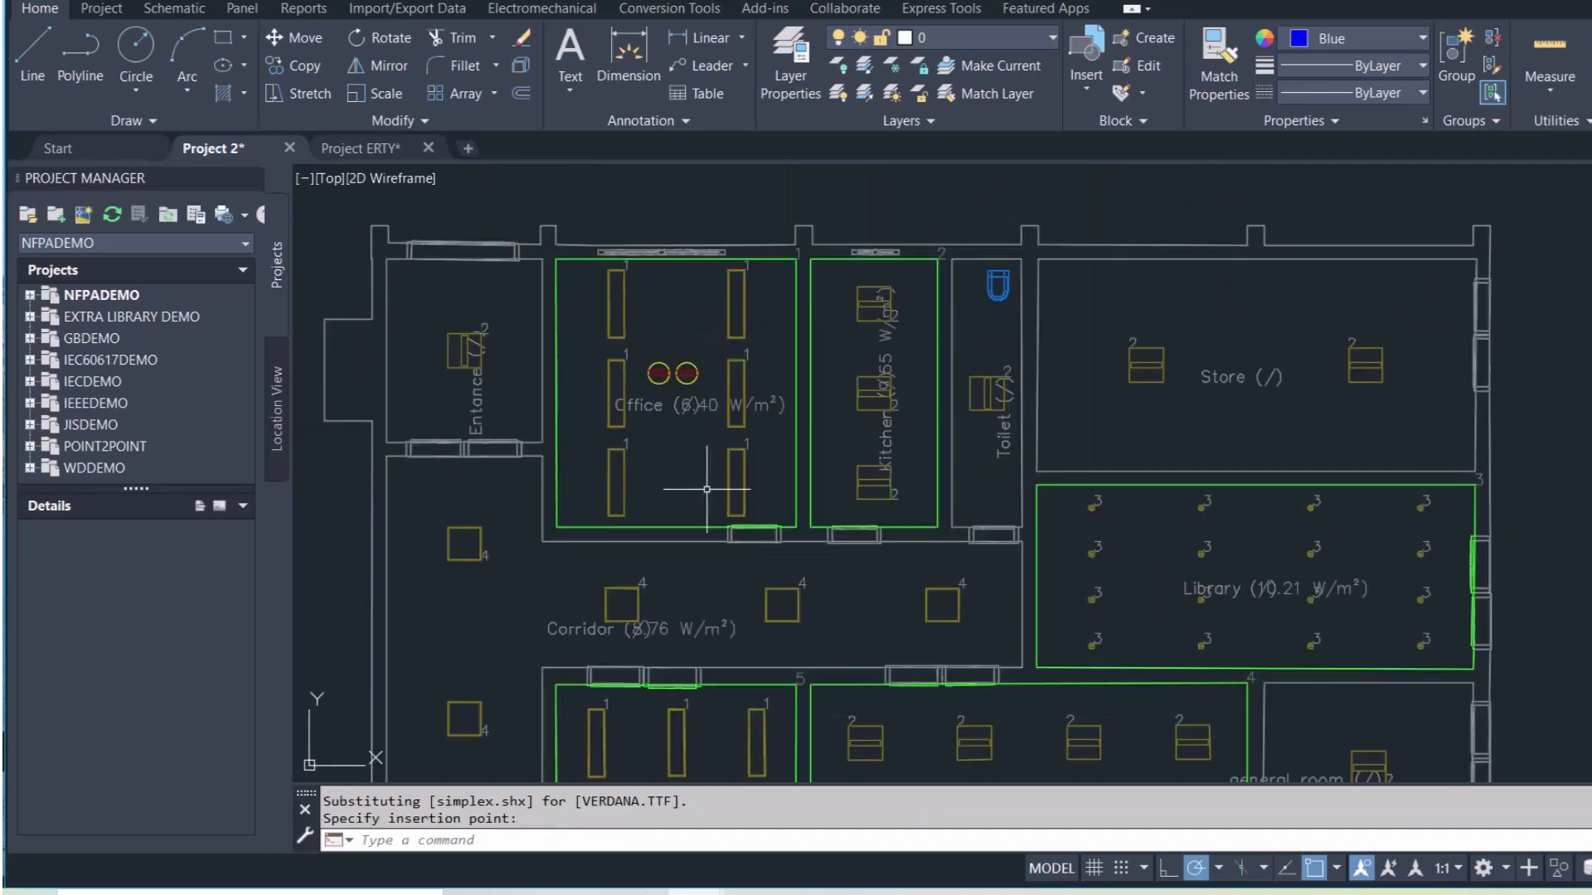
Place two sockets along the Kitchen's left wall, one above the other
key("ctrl+v")
scroll(837, 384, "up", 4)
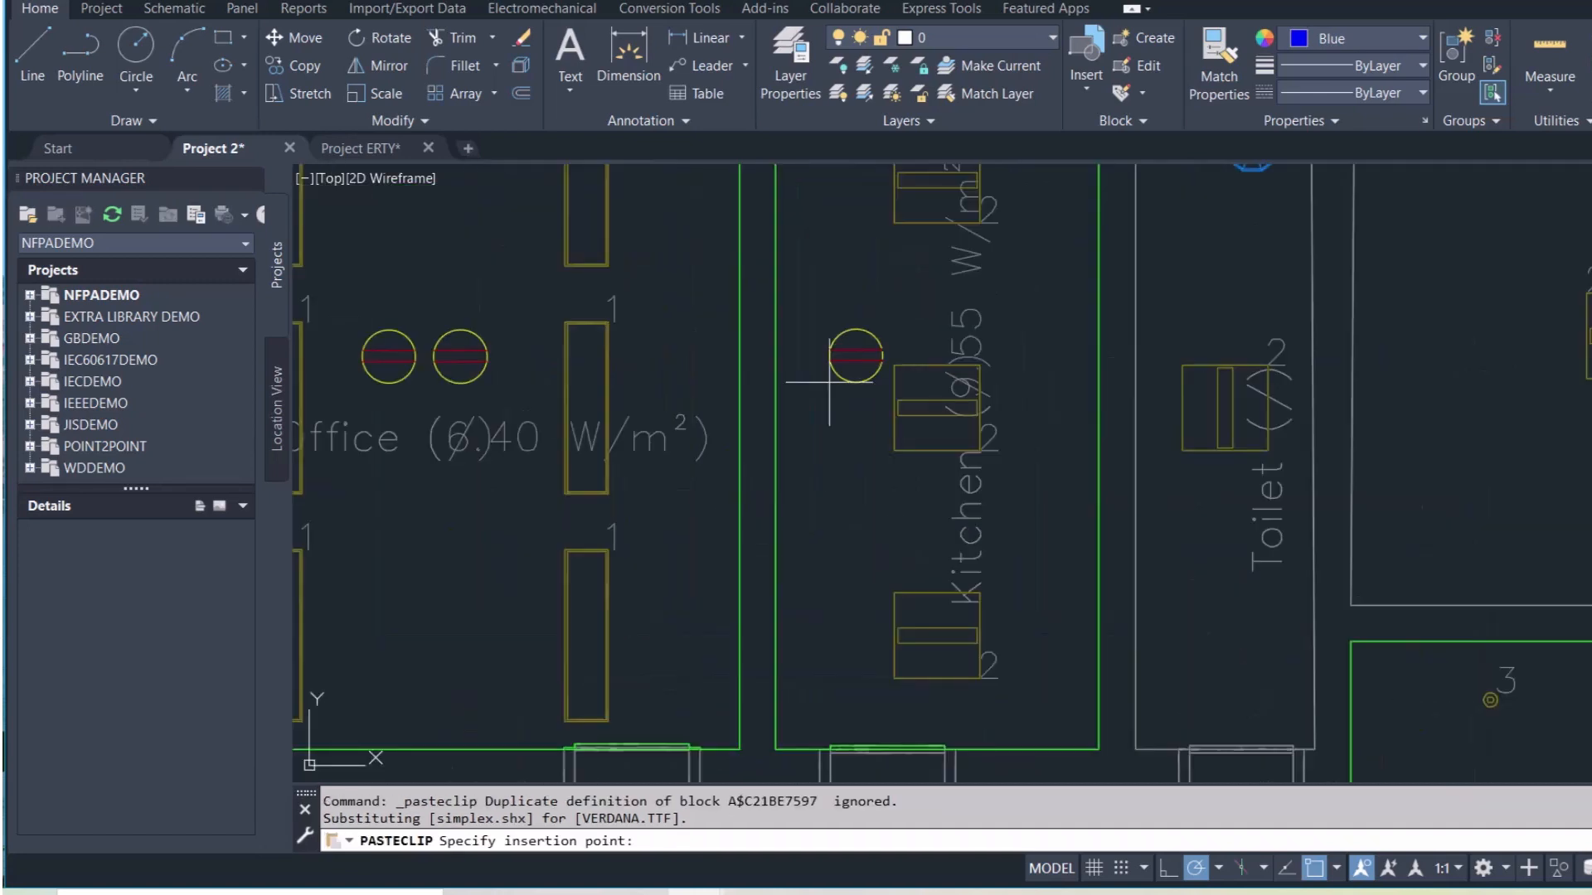
left_click(776, 383)
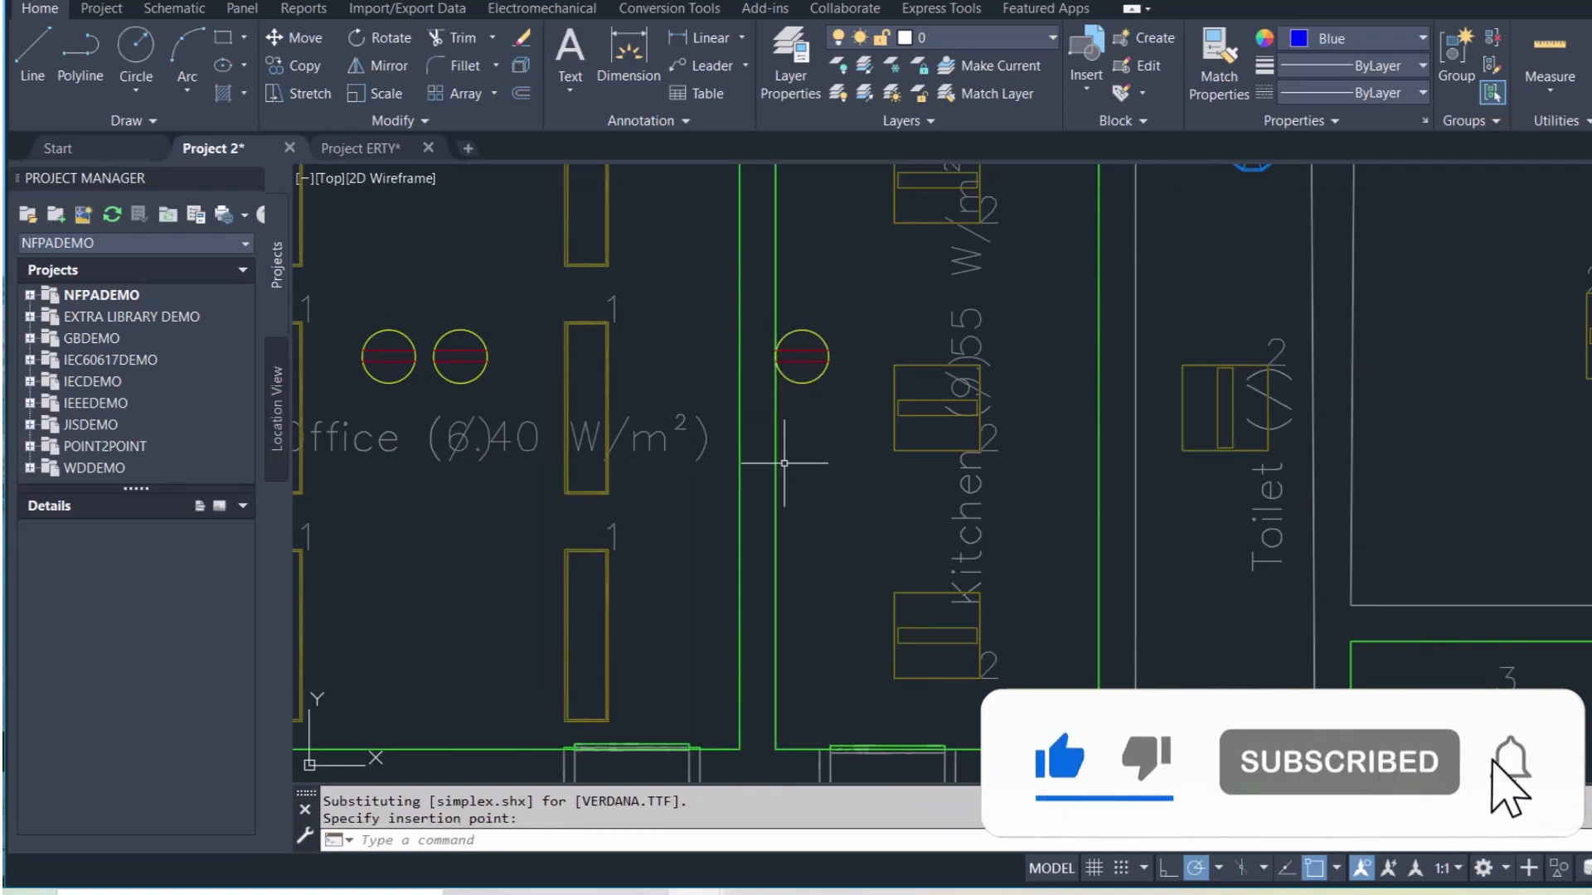
key("ctrl+v")
scroll(776, 462, "up", 4)
left_click(775, 462)
scroll(776, 462, "down", 6)
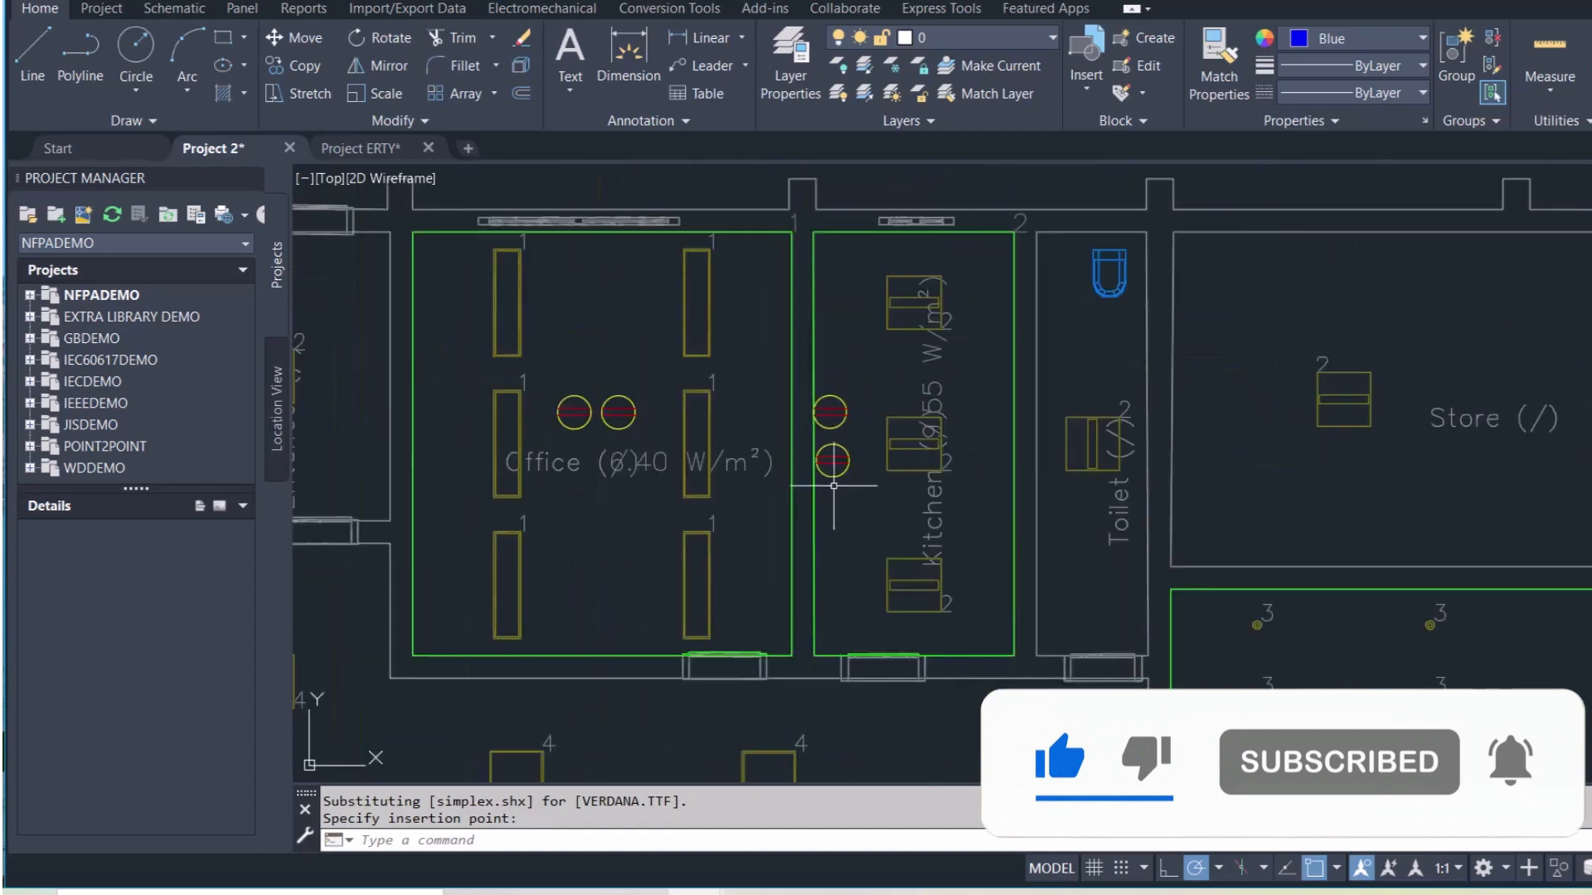
scroll(862, 545, "down", 2)
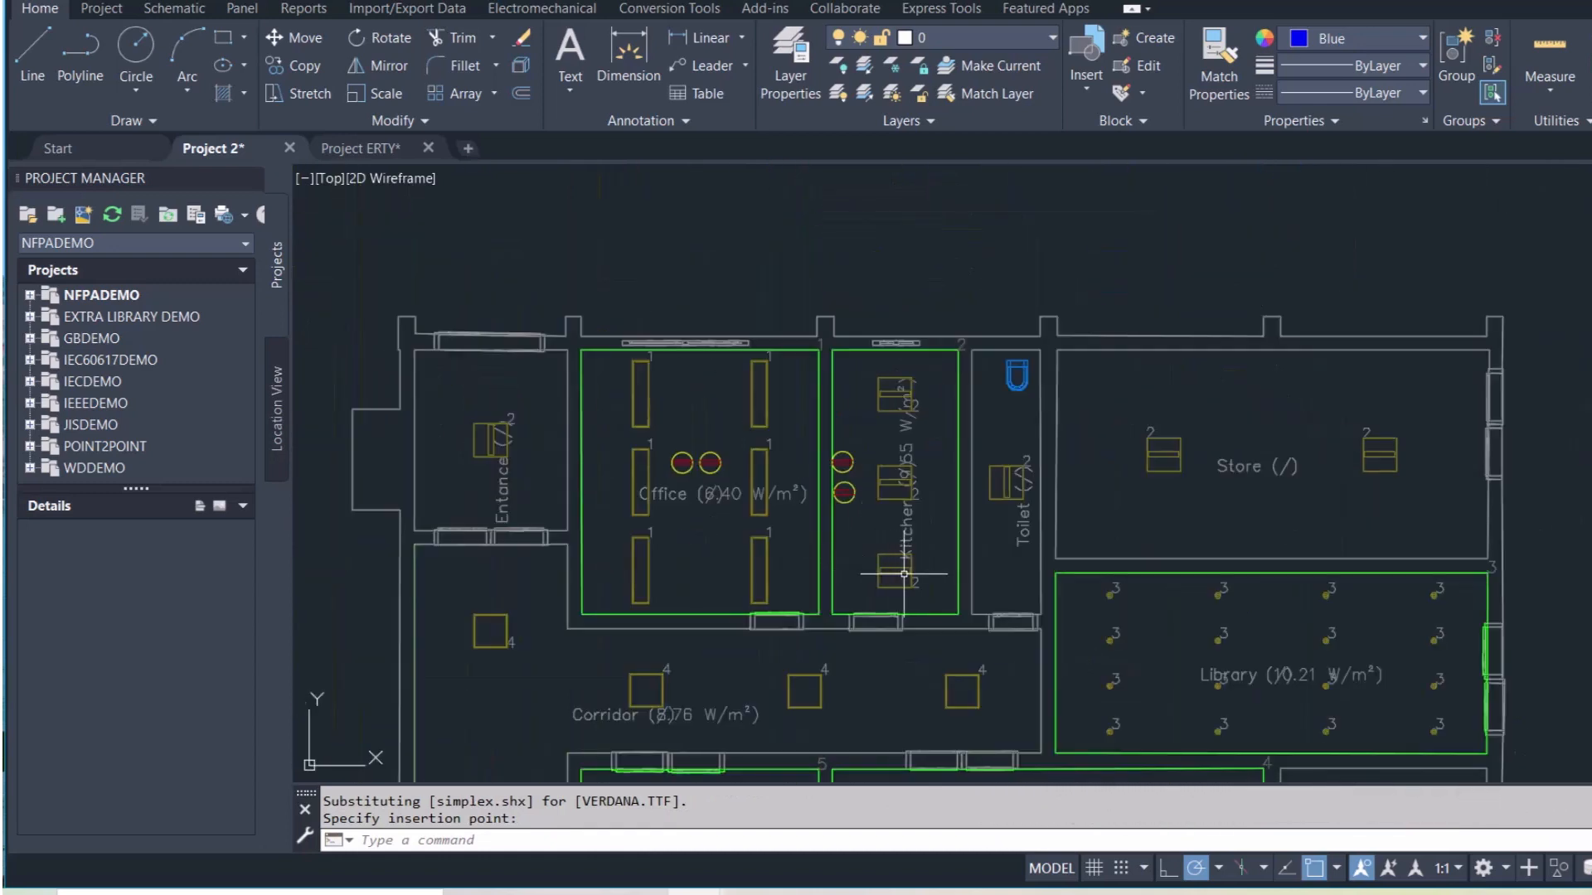
scroll(978, 410, "up", 4)
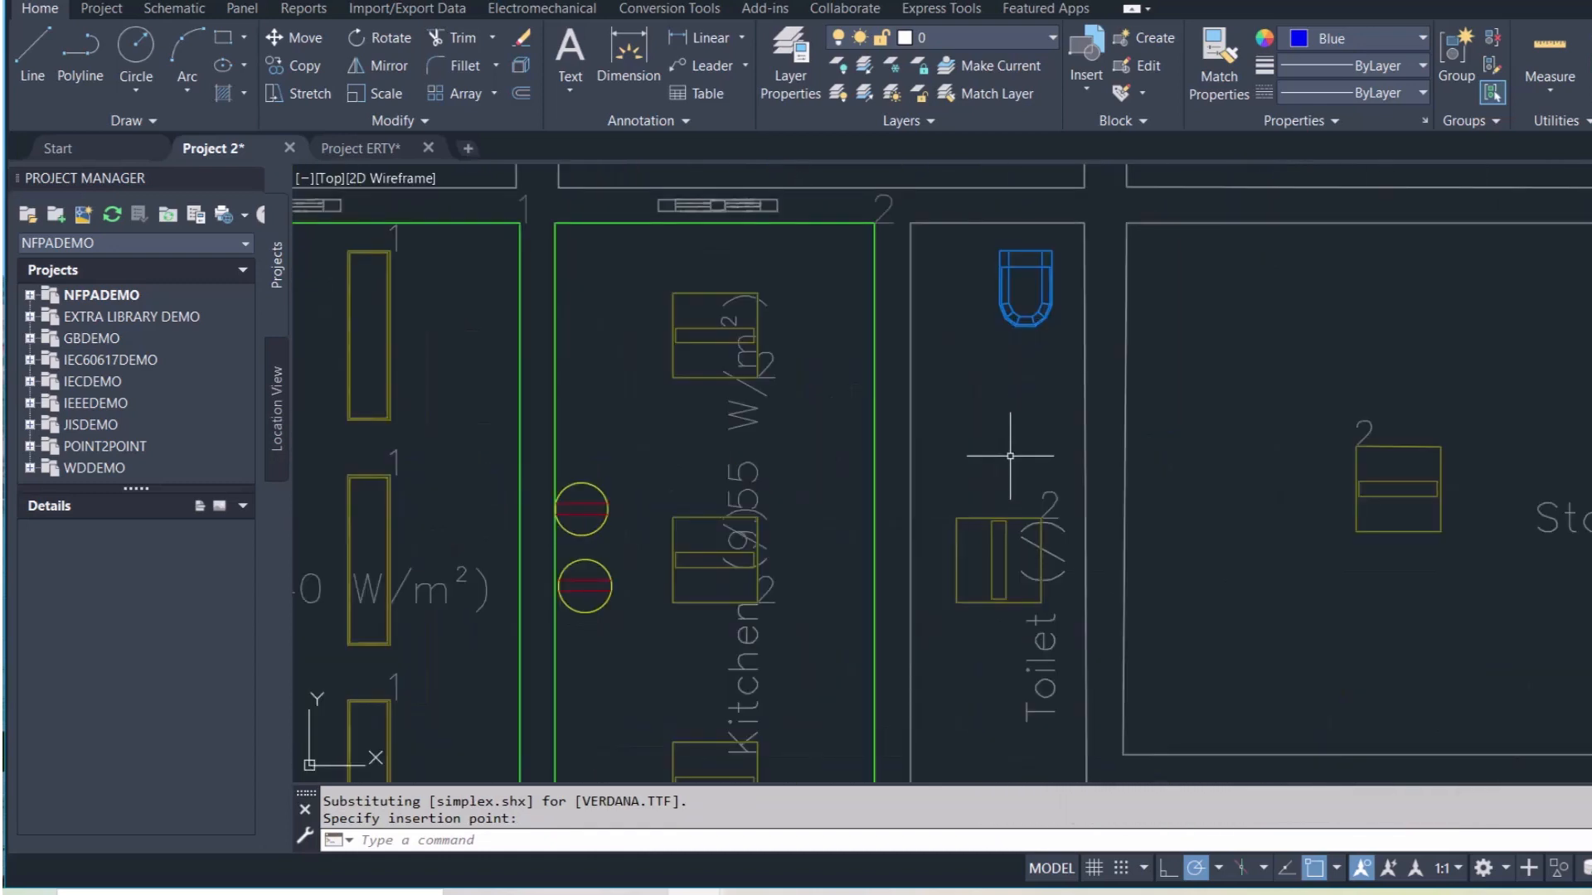
Place a socket in the Toilet beside the WC
key("ctrl+v")
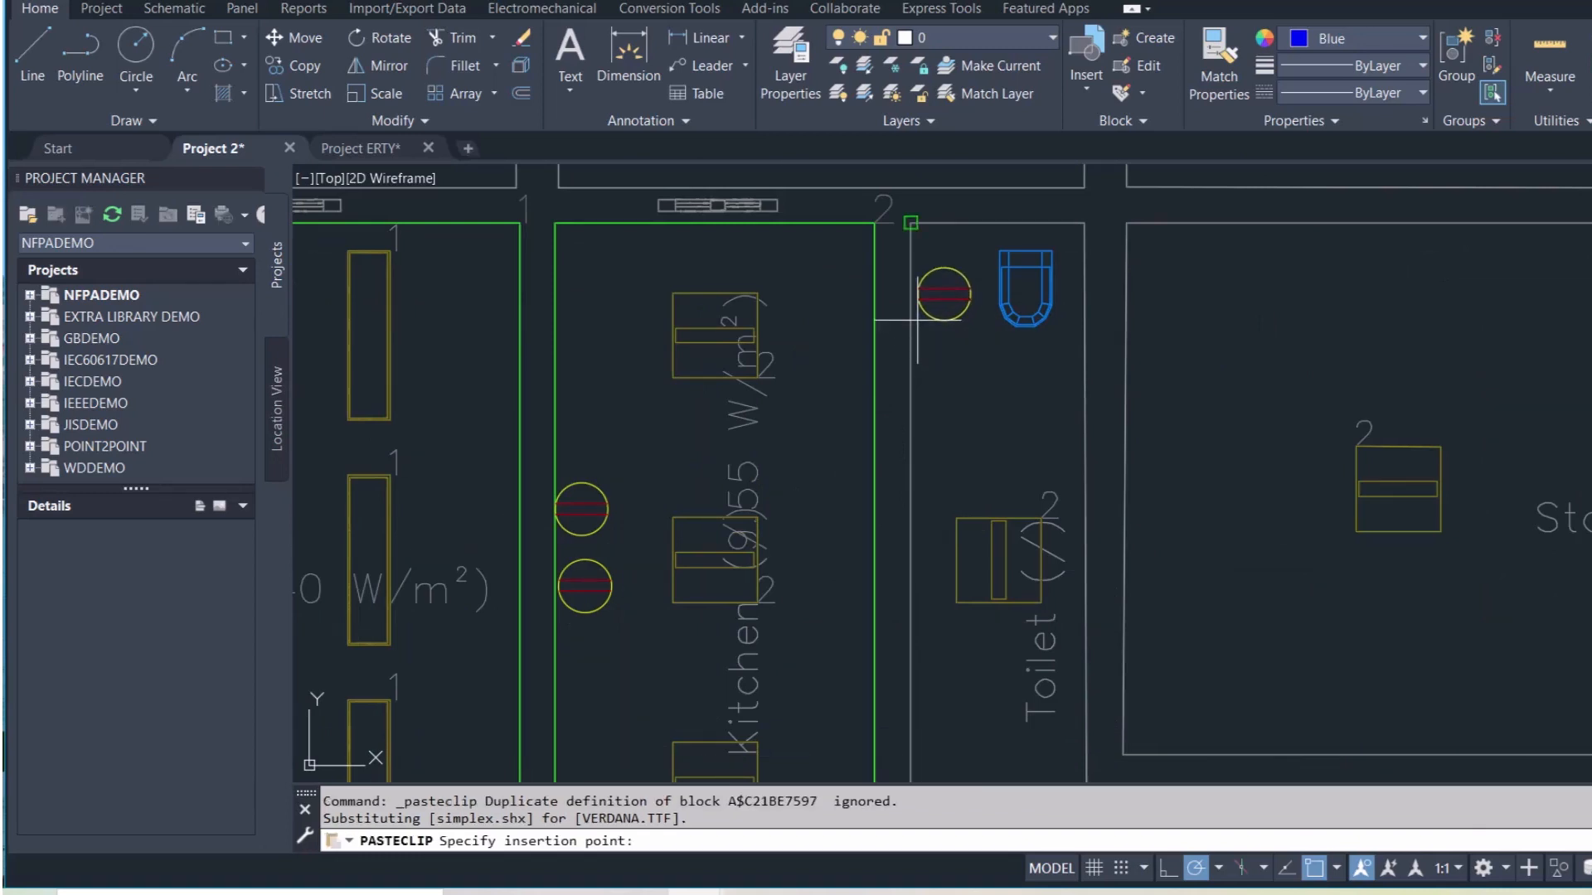
scroll(917, 319, "up", 2)
scroll(914, 319, "up", 2)
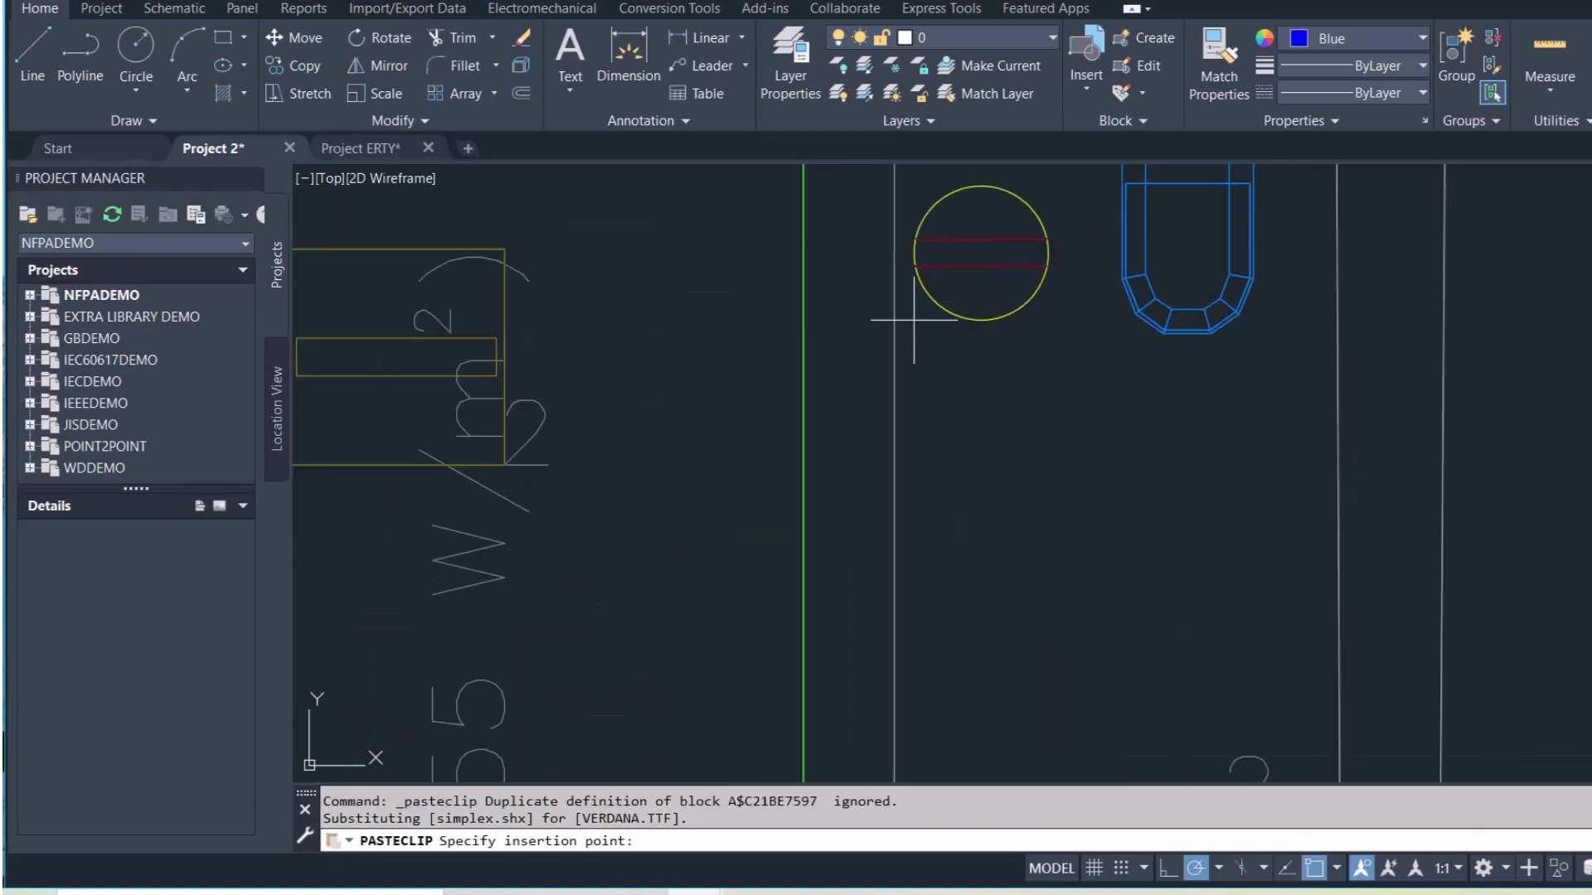
left_click(914, 319)
scroll(970, 465, "down", 10)
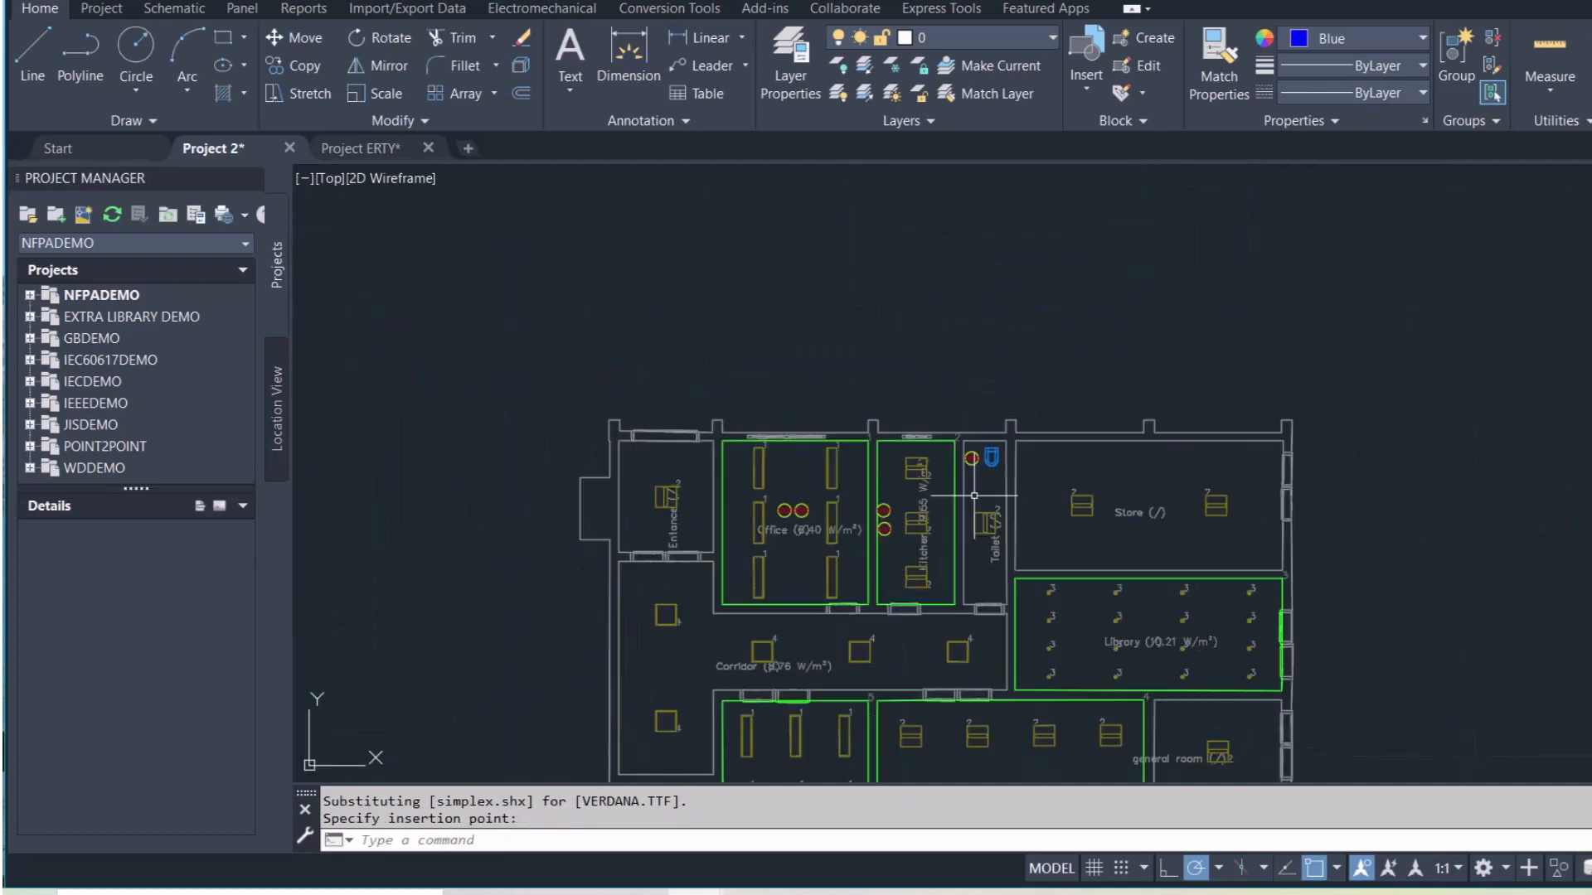
middle_click_drag(981, 570, 933, 438)
scroll(1026, 443, "up", 2)
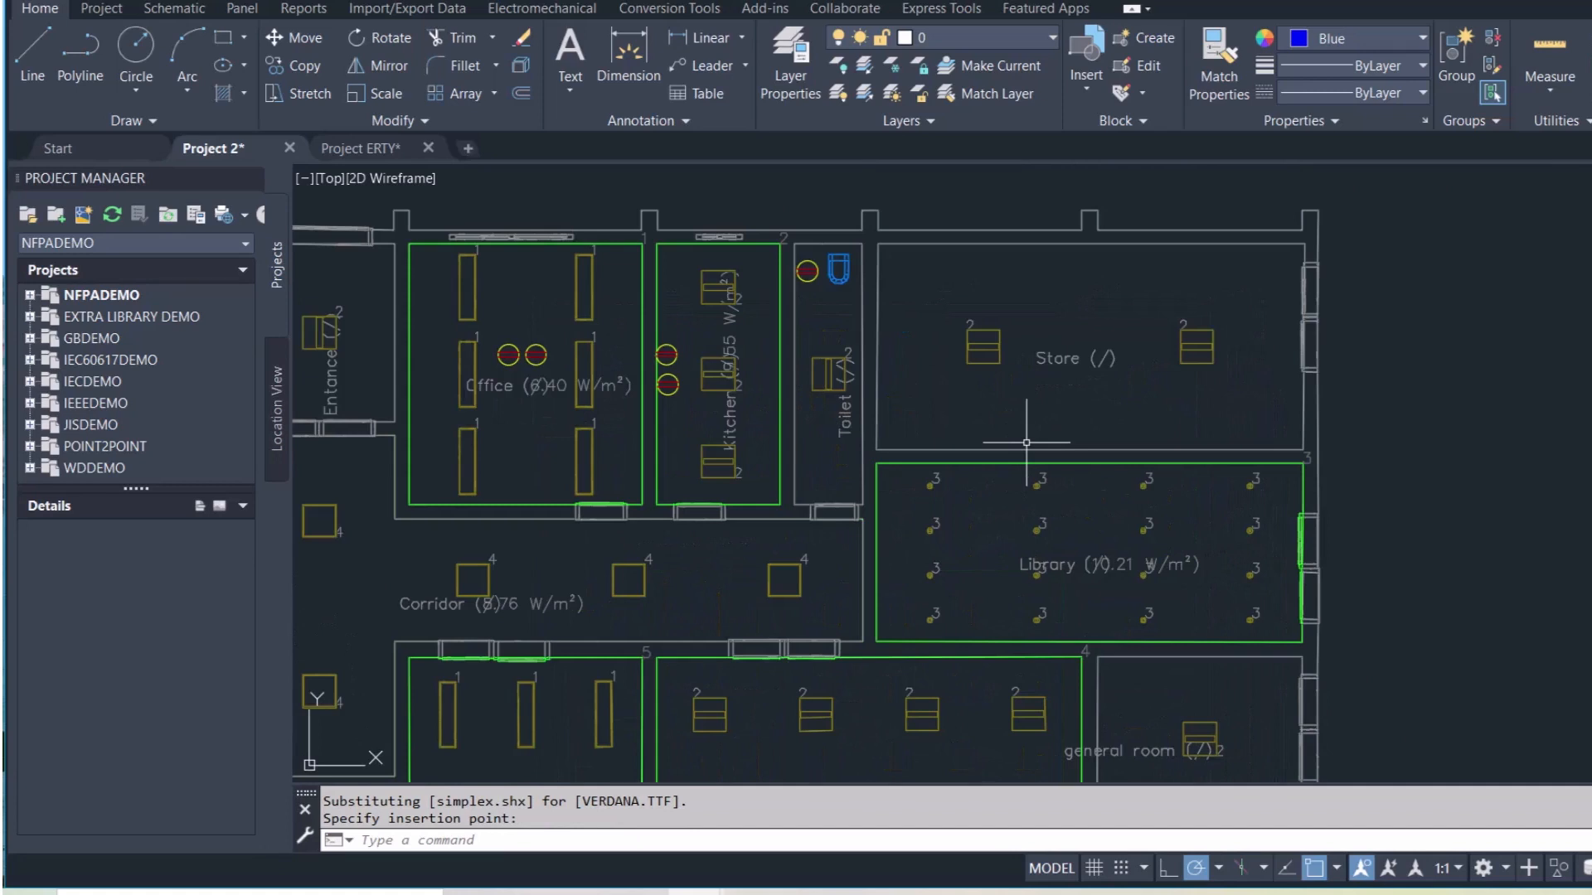
key("ctrl+v")
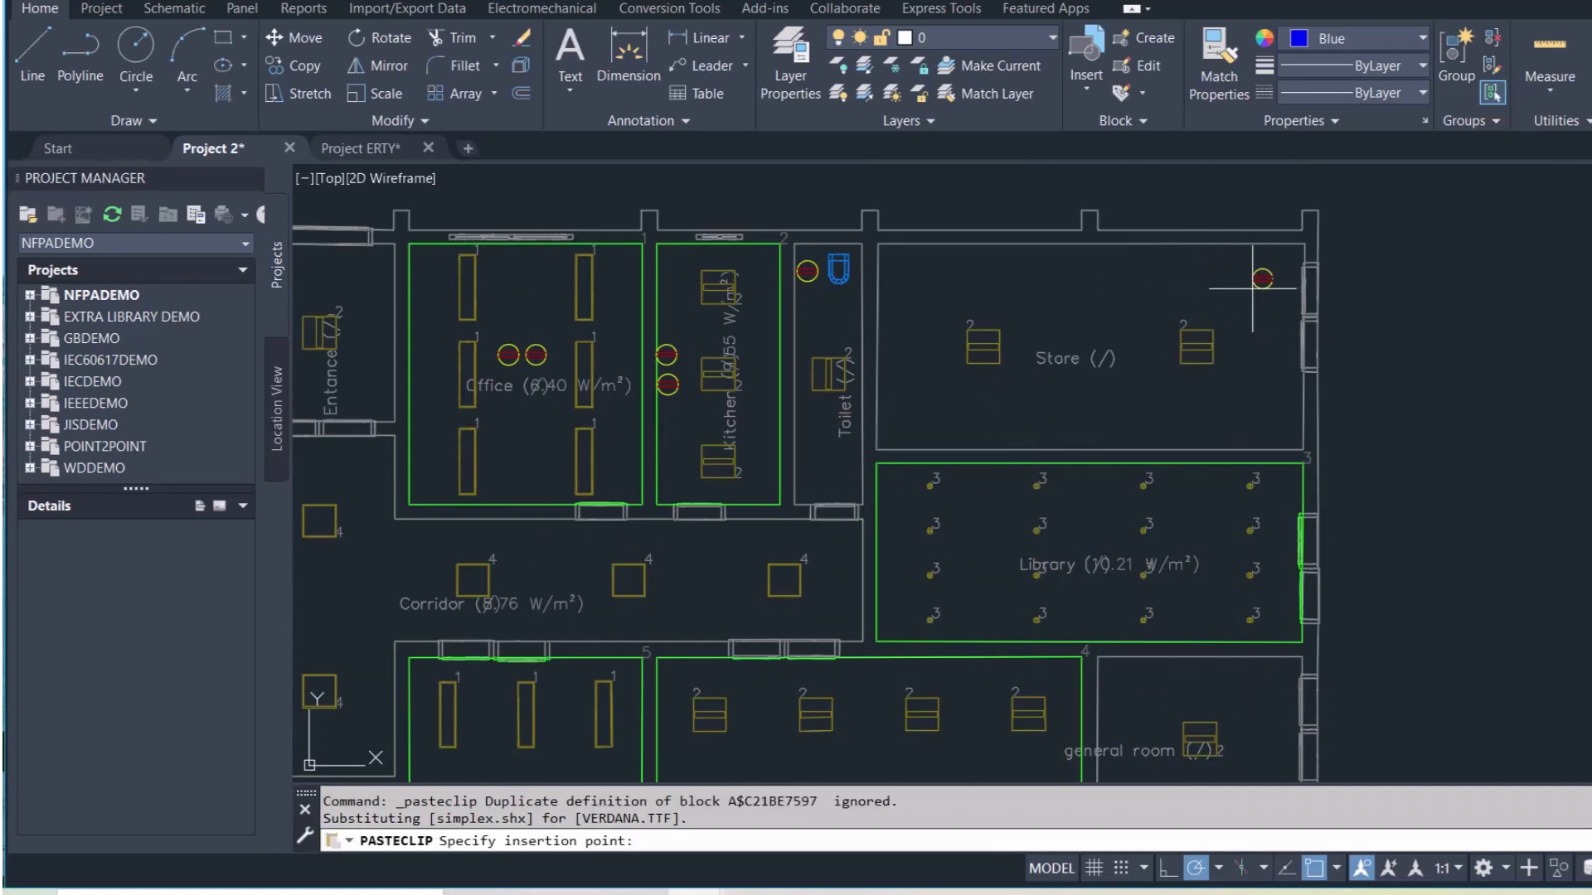
Place a socket on the Store room's right wall
scroll(1252, 289, "down", 6)
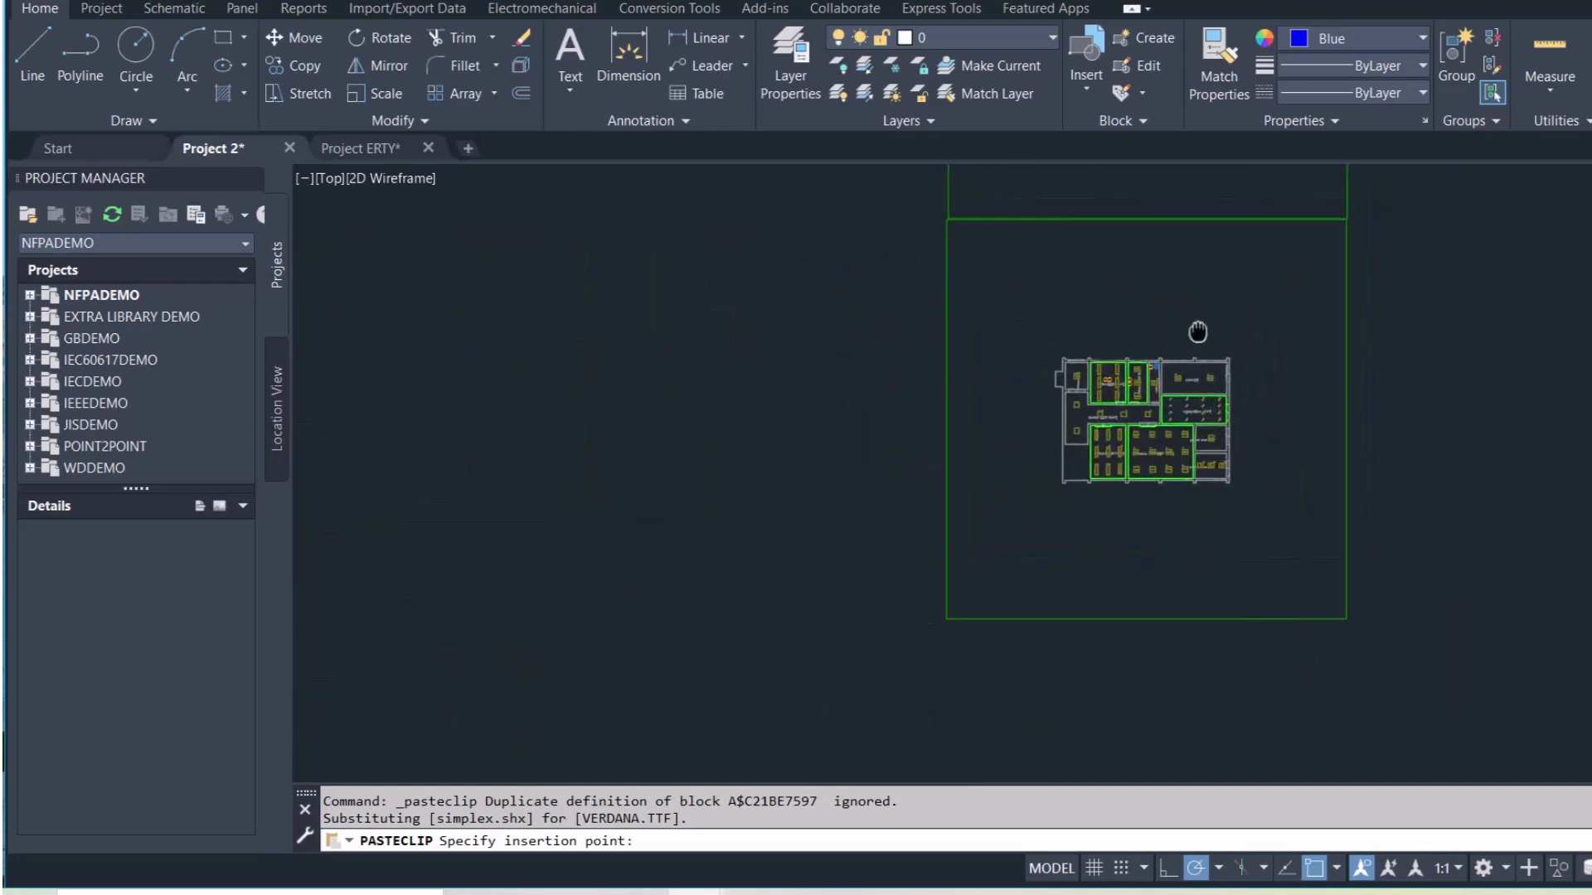
scroll(1069, 315, "up", 5)
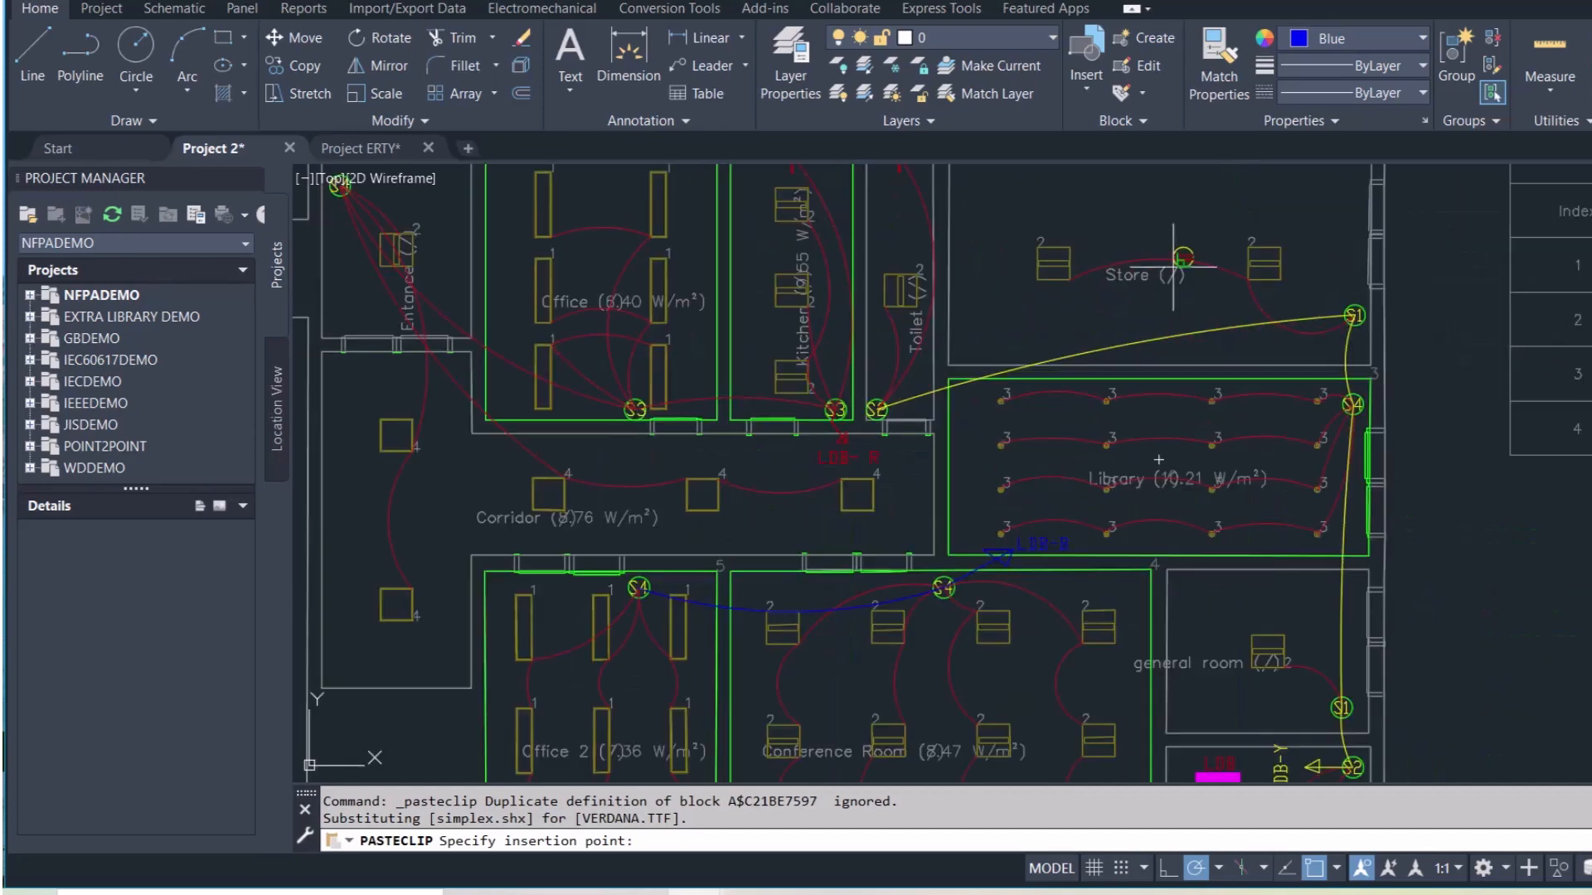
scroll(1184, 301, "down", 5)
scroll(1226, 658, "up", 4)
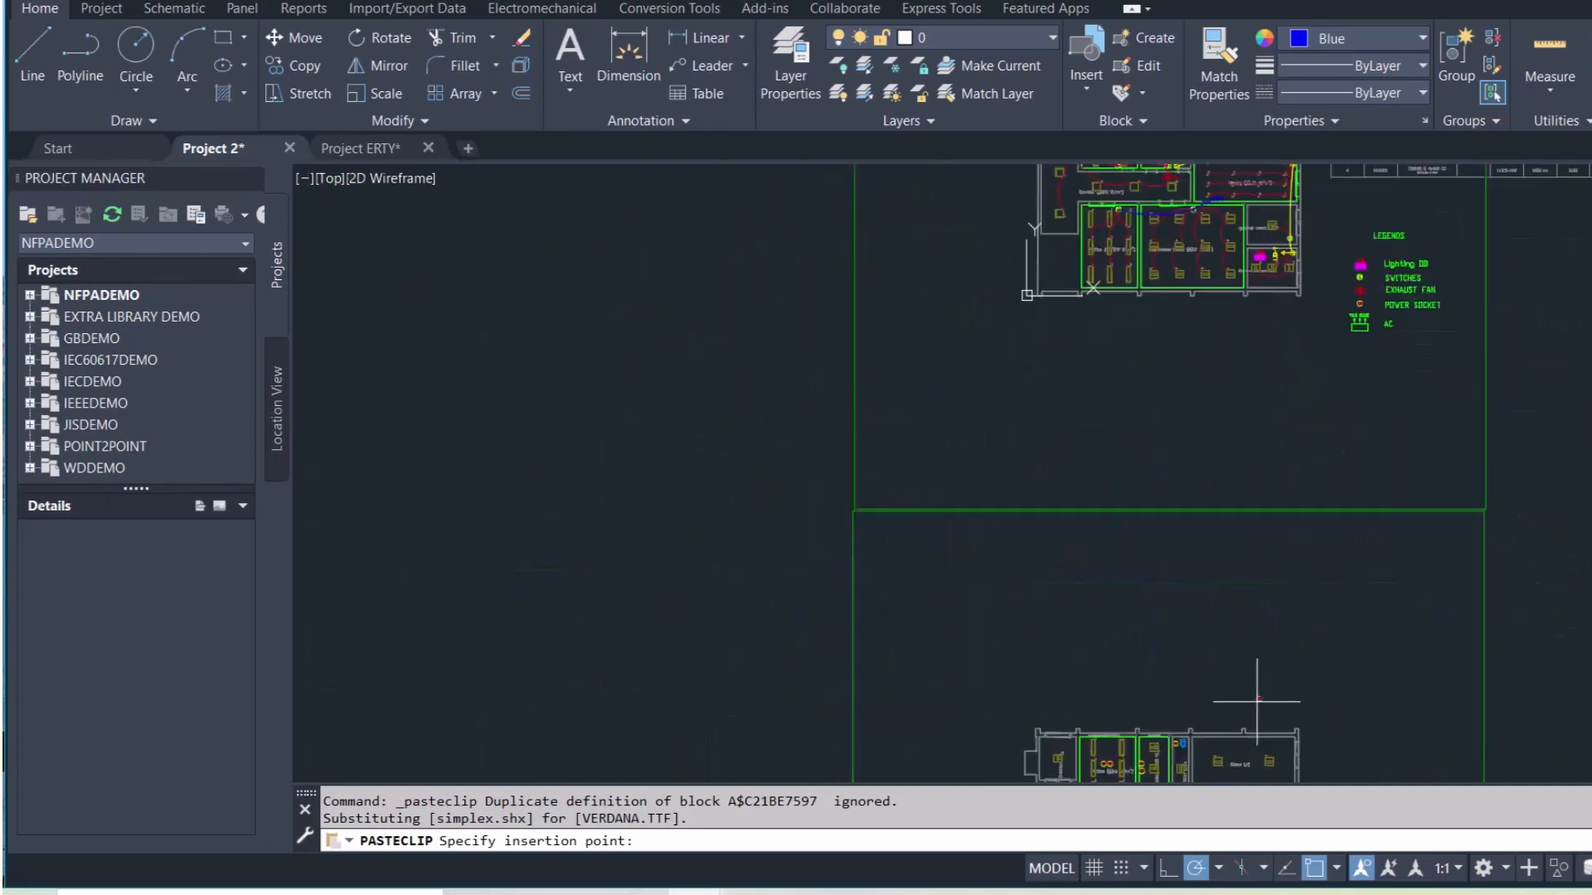
middle_click_drag(1244, 668, 1085, 269)
scroll(1137, 419, "up", 6)
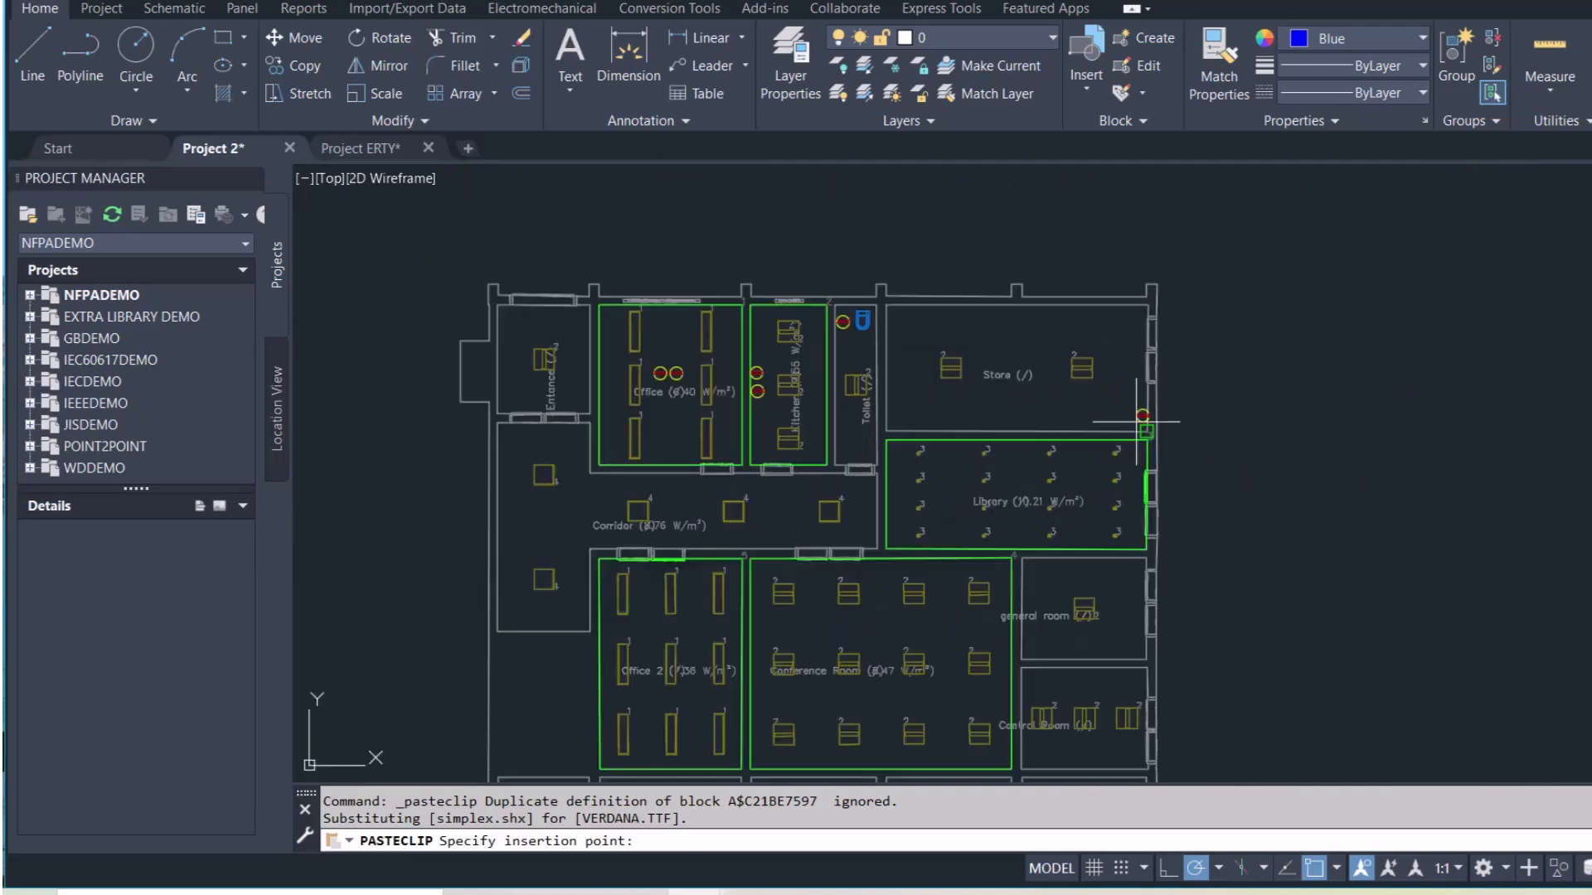
scroll(1140, 382, "up", 3)
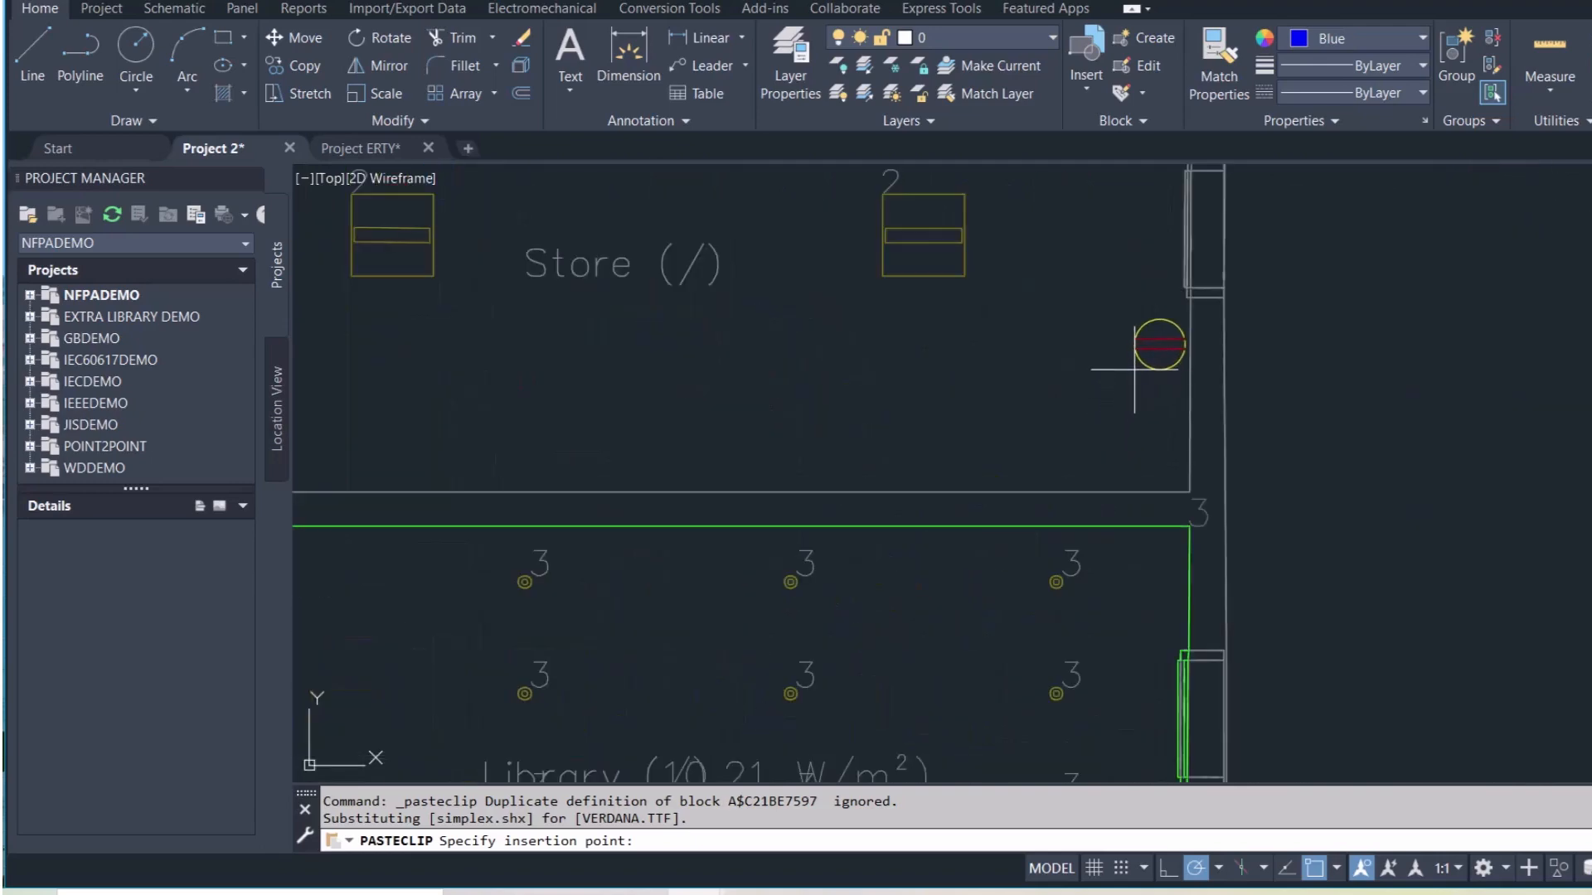
left_click(1152, 358)
scroll(1078, 398, "down", 5)
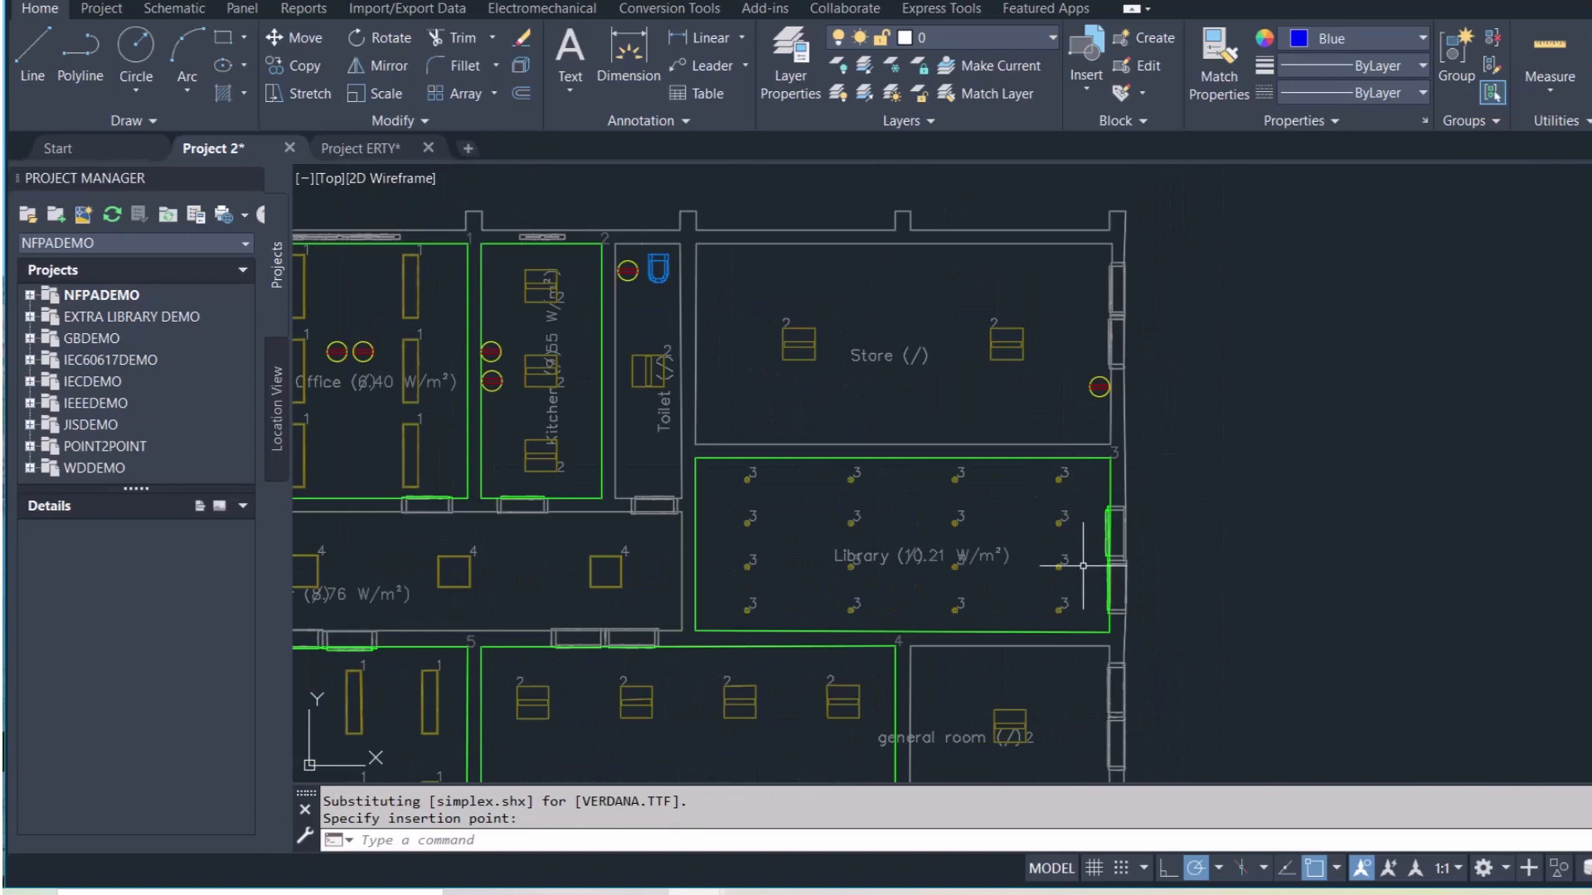
Place a socket by the Library wall
key("ctrl+v")
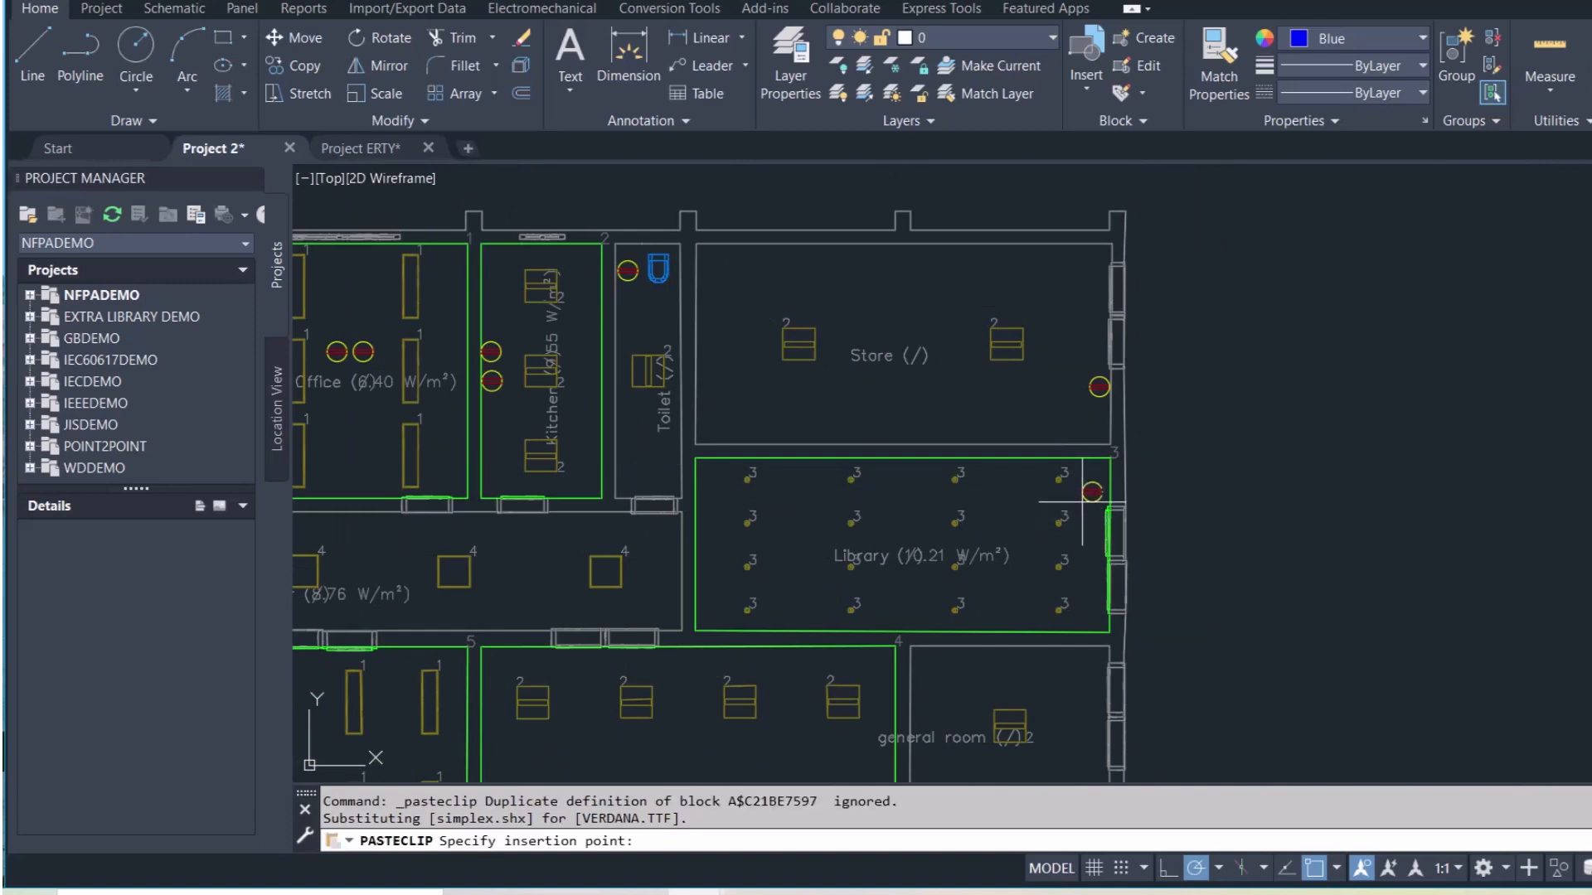
scroll(1077, 464, "down", 10)
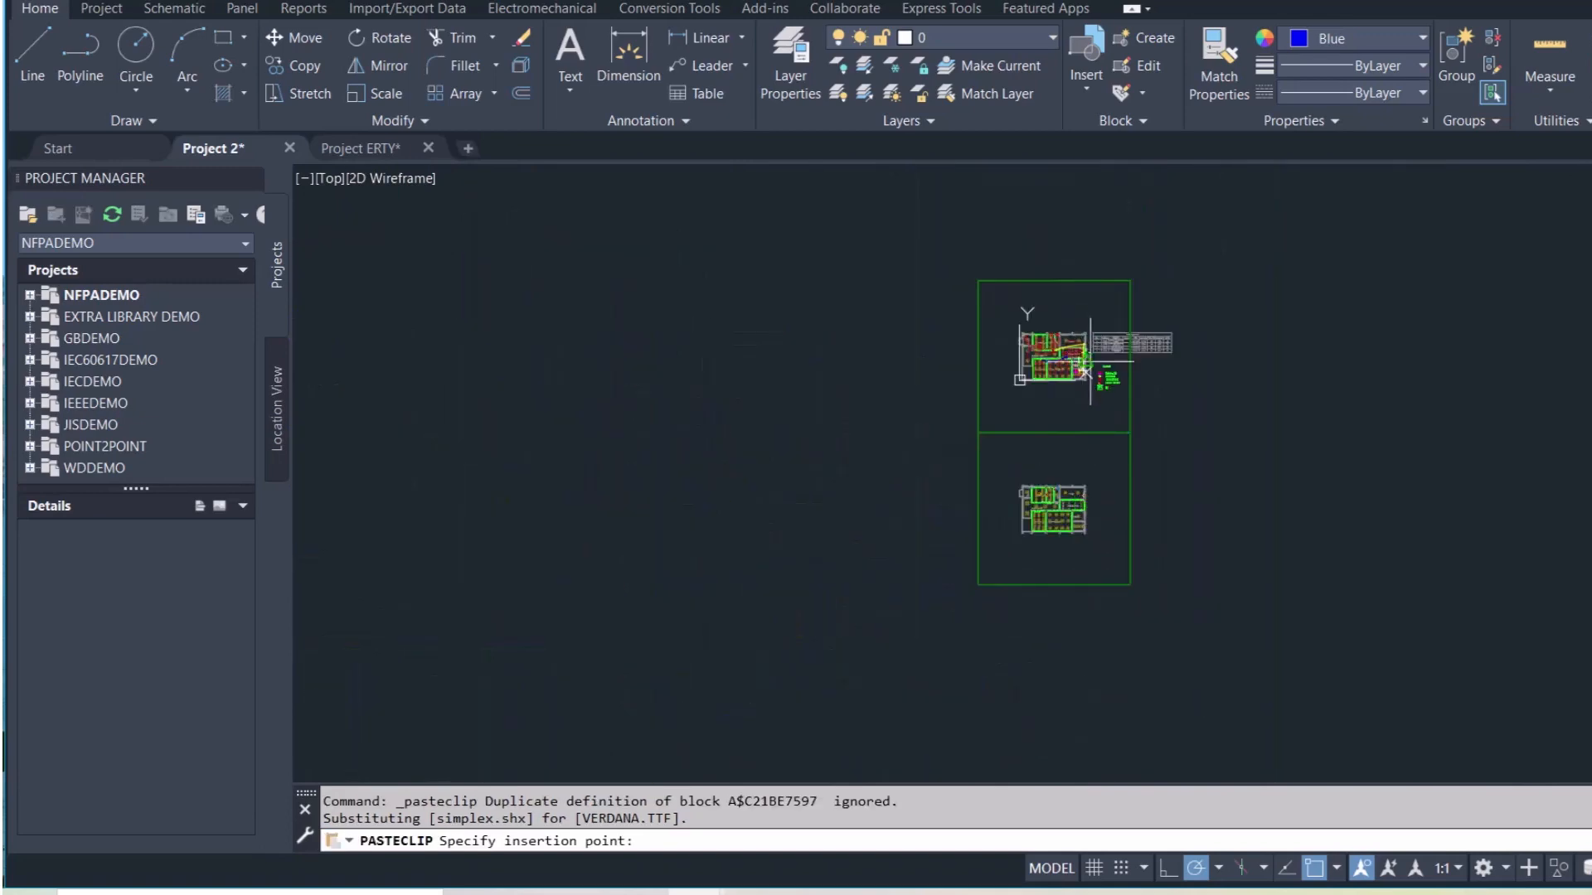
scroll(1090, 358, "up", 8)
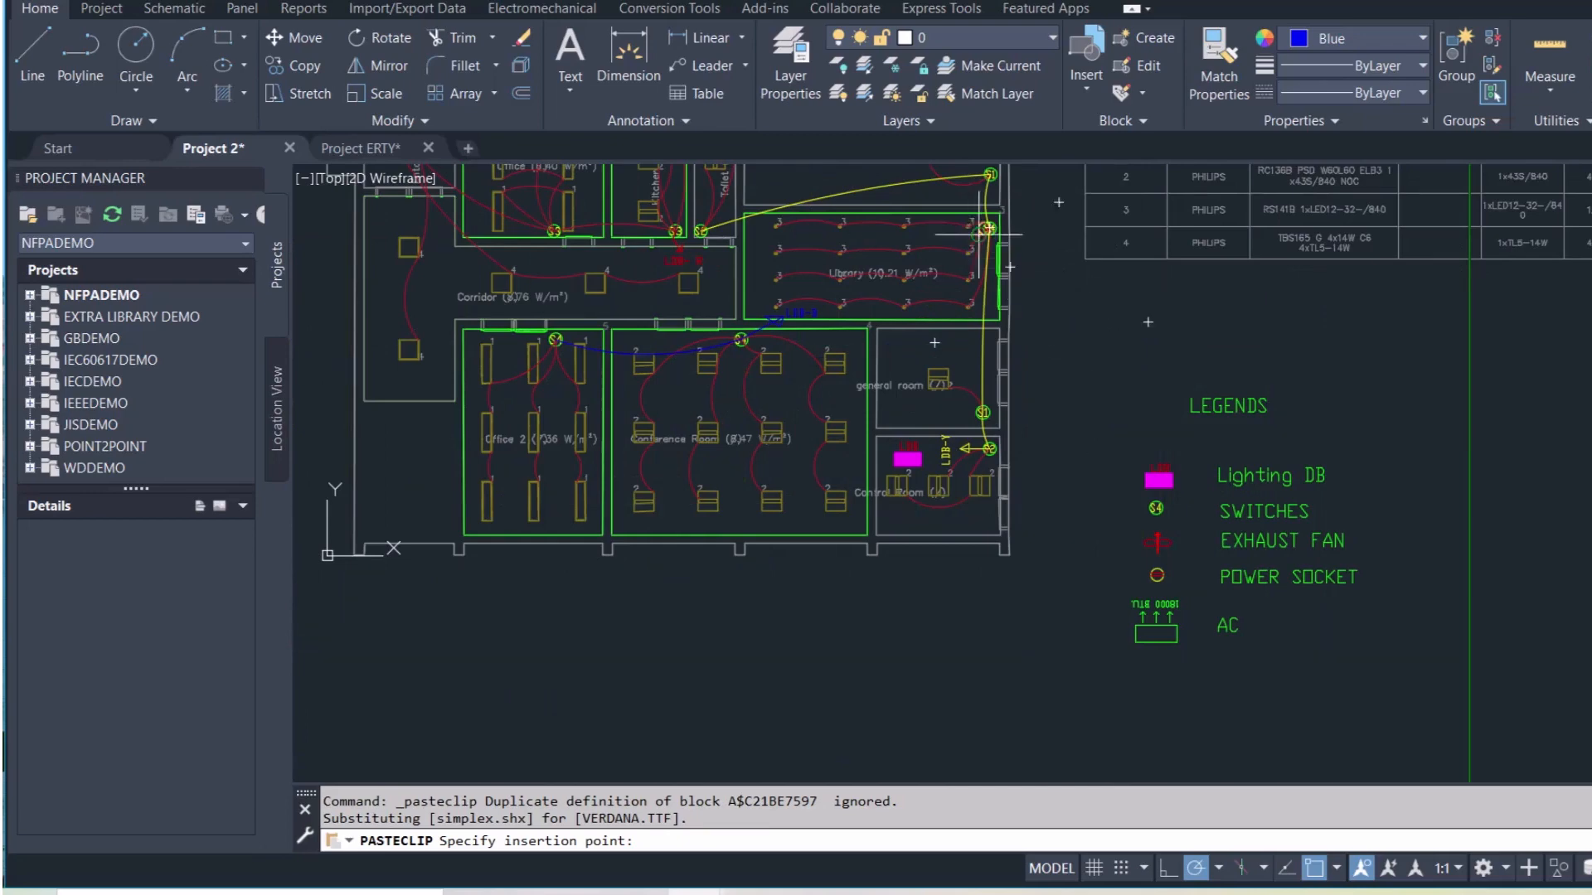
scroll(987, 234, "down", 5)
scroll(990, 647, "up", 7)
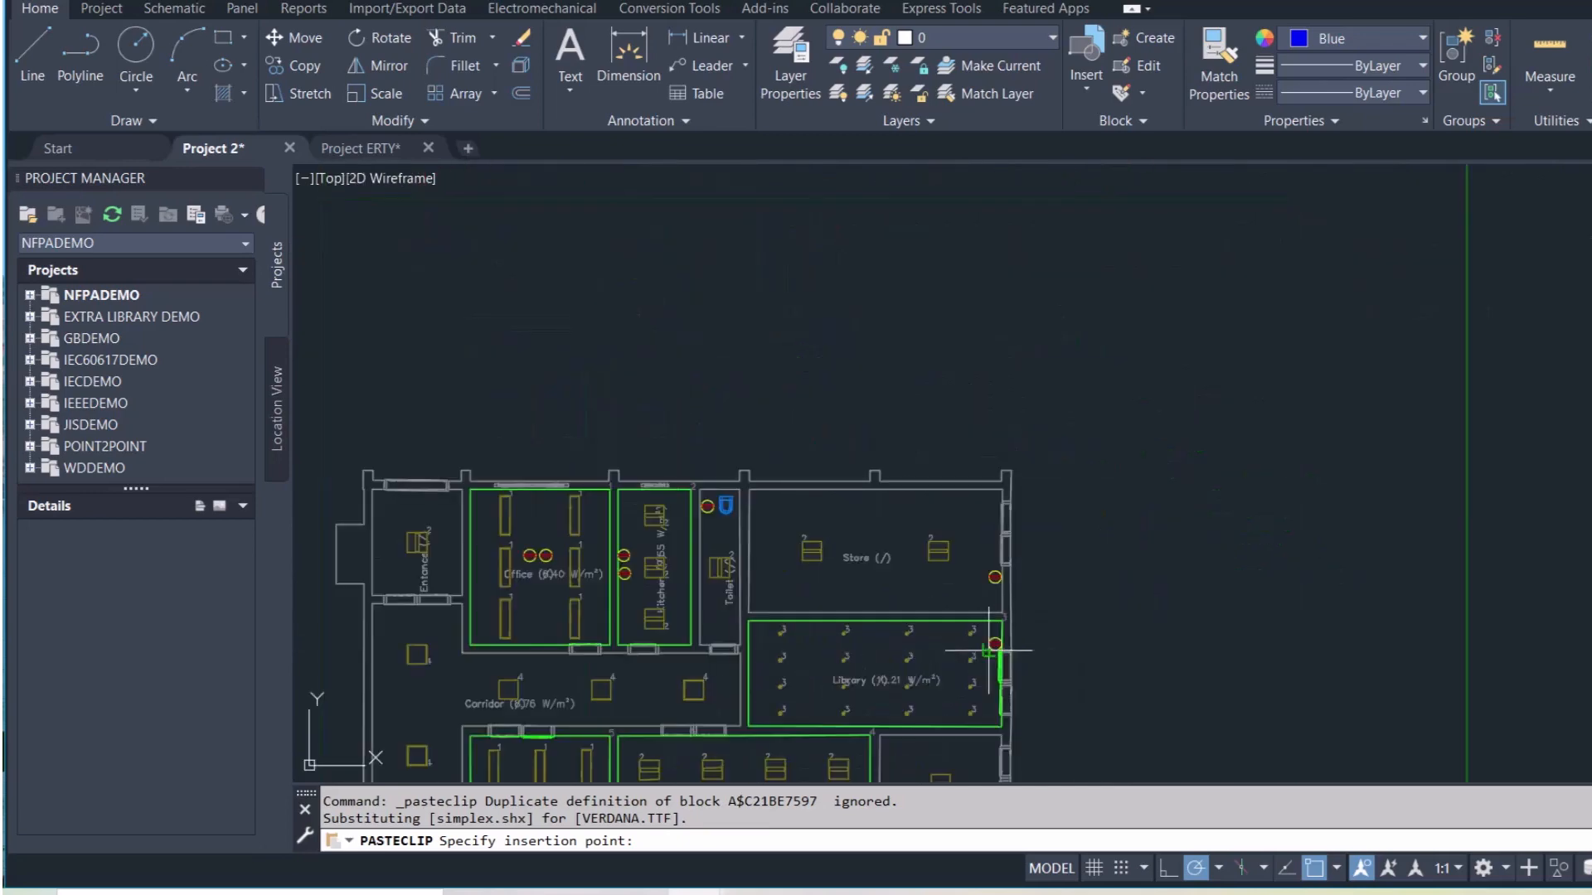
scroll(989, 649, "up", 5)
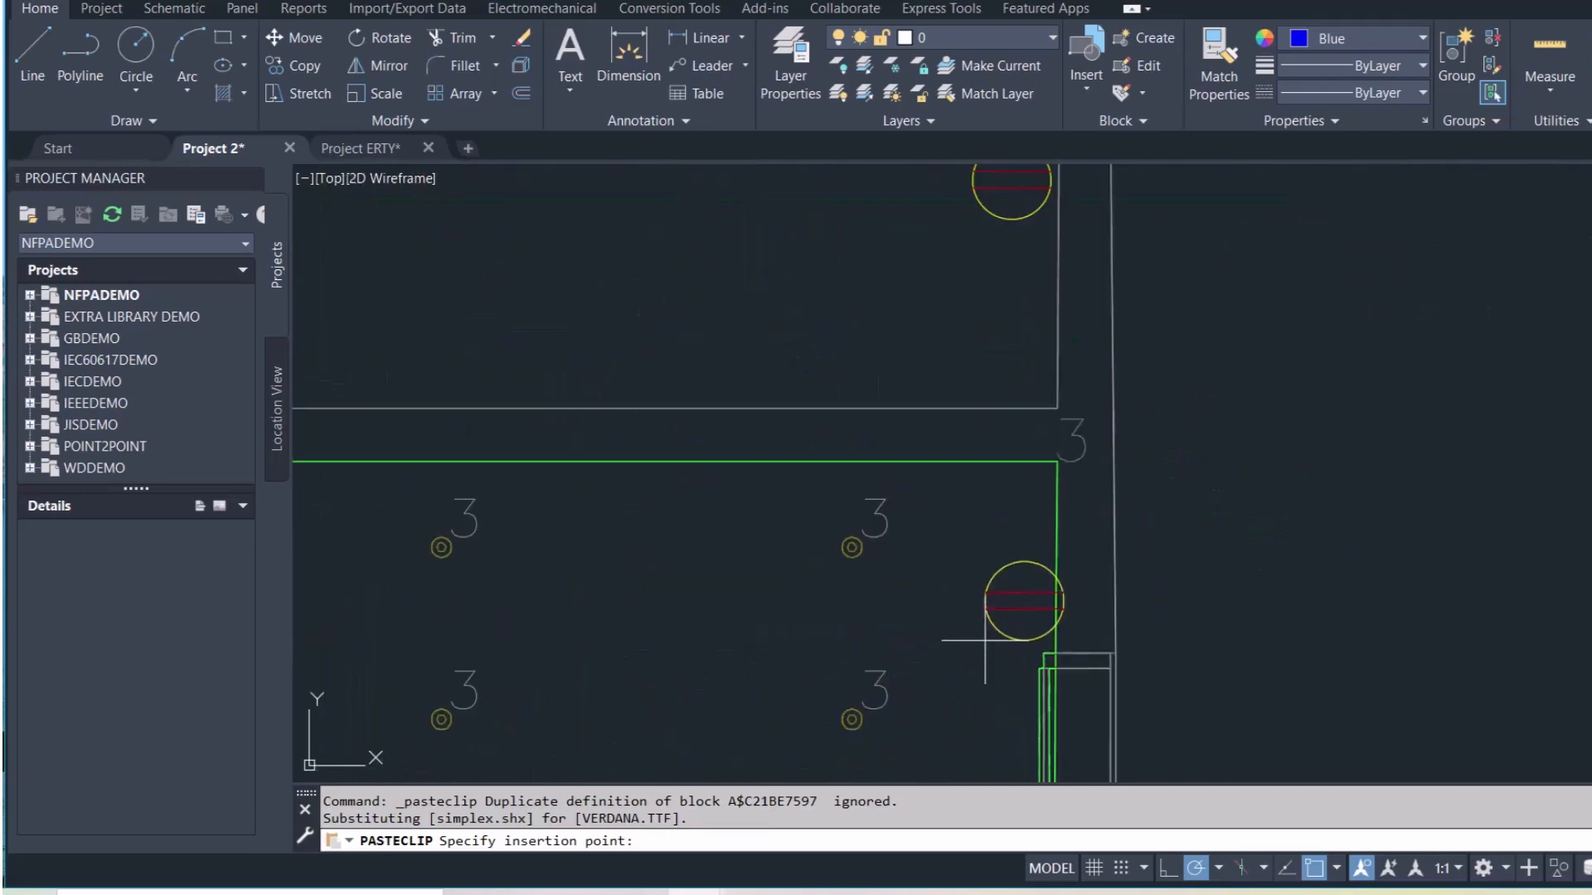
left_click(960, 600)
scroll(953, 630, "down", 5)
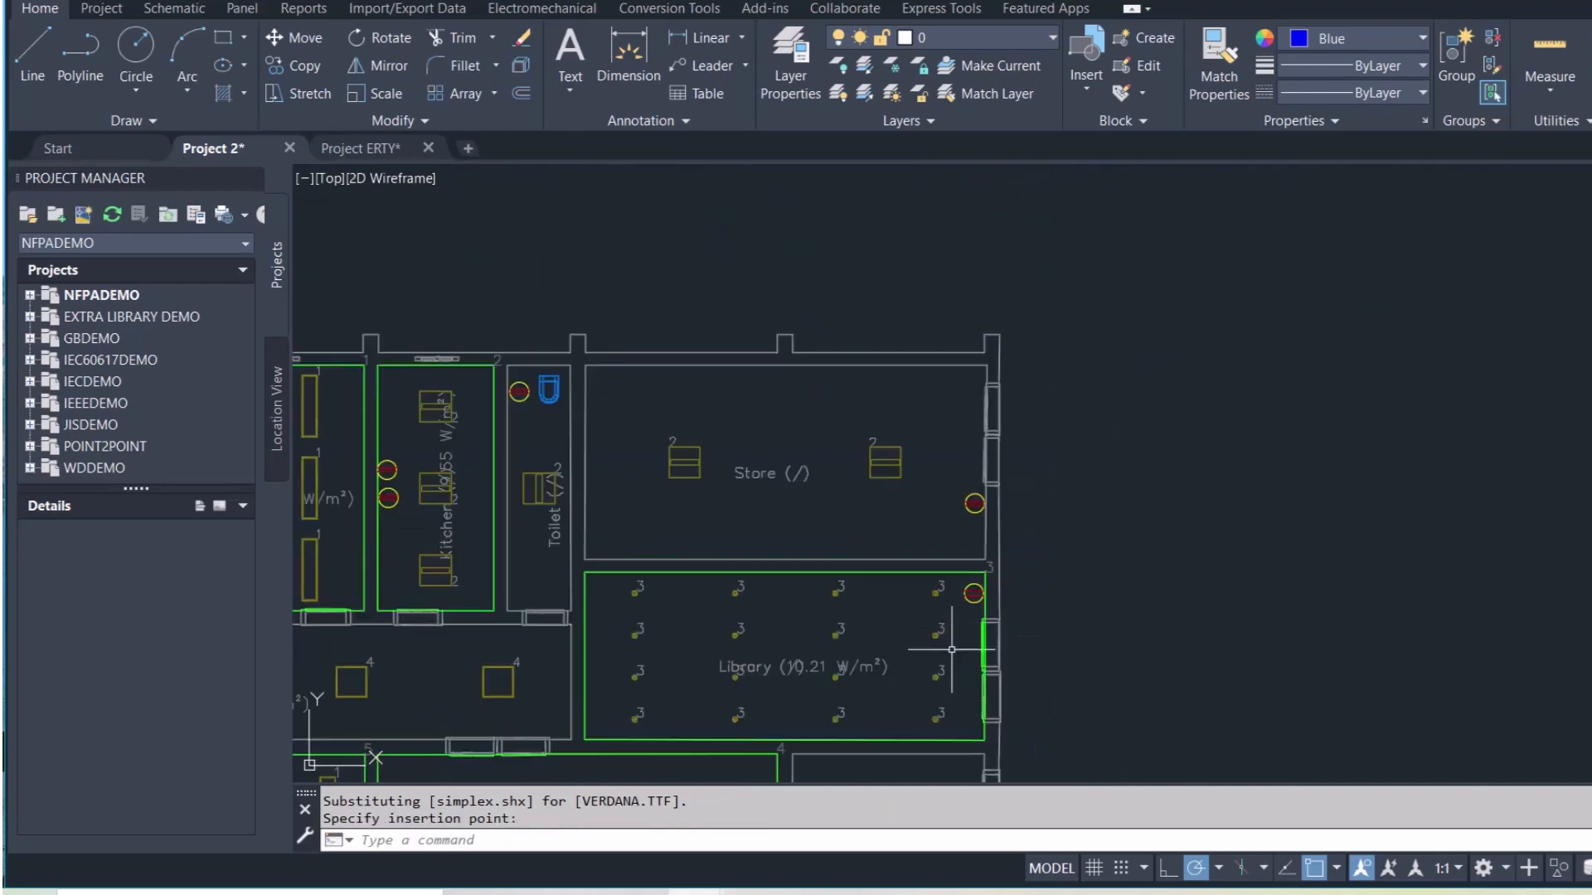
Place a socket in the general room
middle_click_drag(952, 650, 1006, 342)
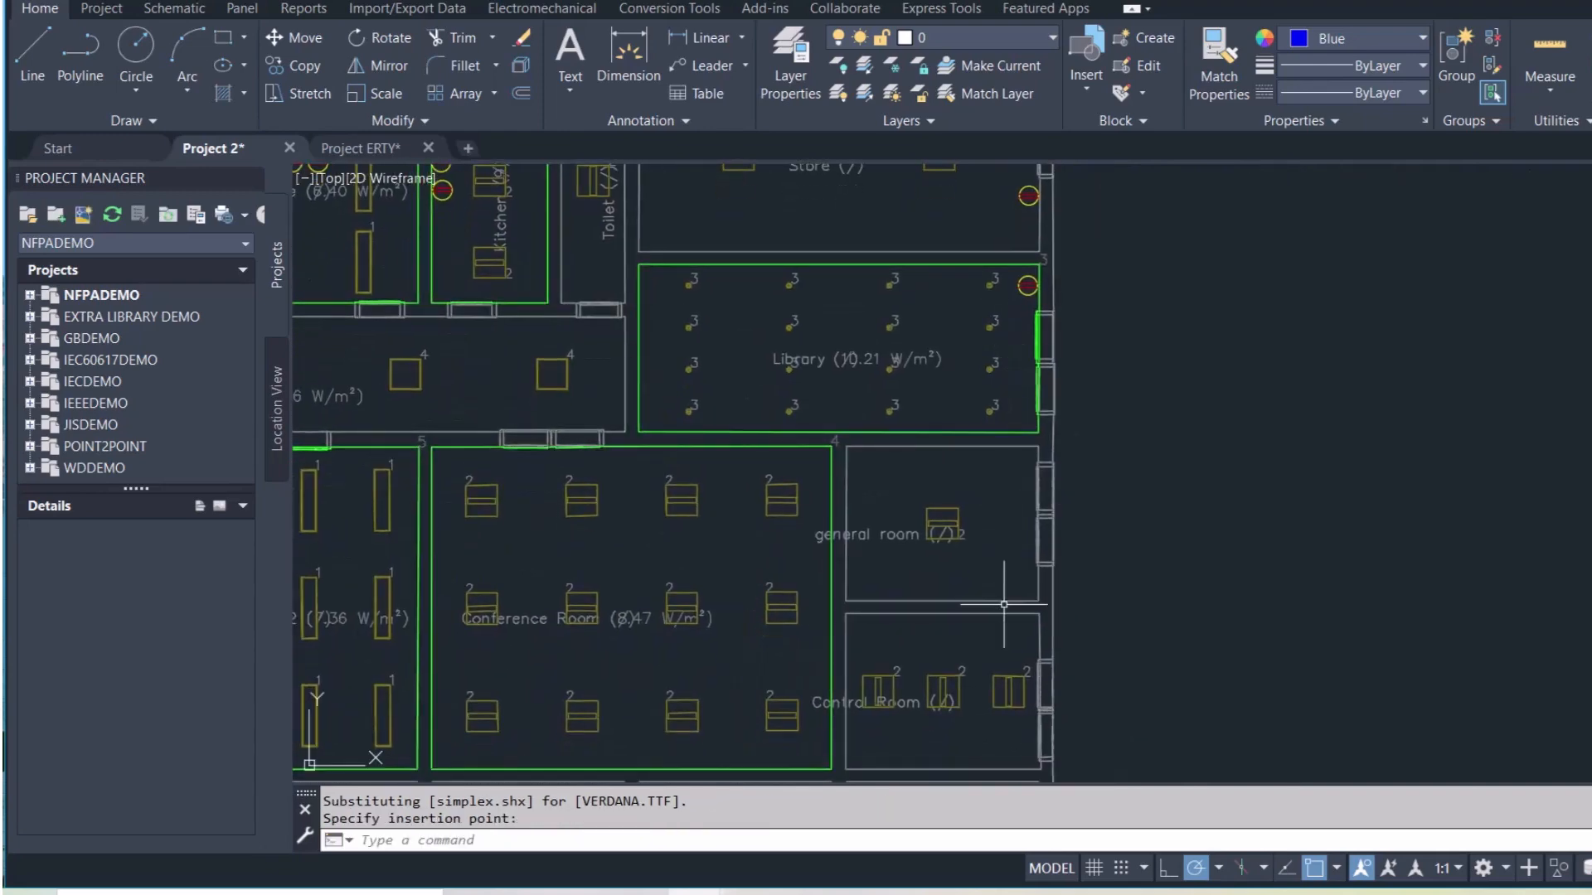
key("ctrl+v")
scroll(1005, 597, "down", 5)
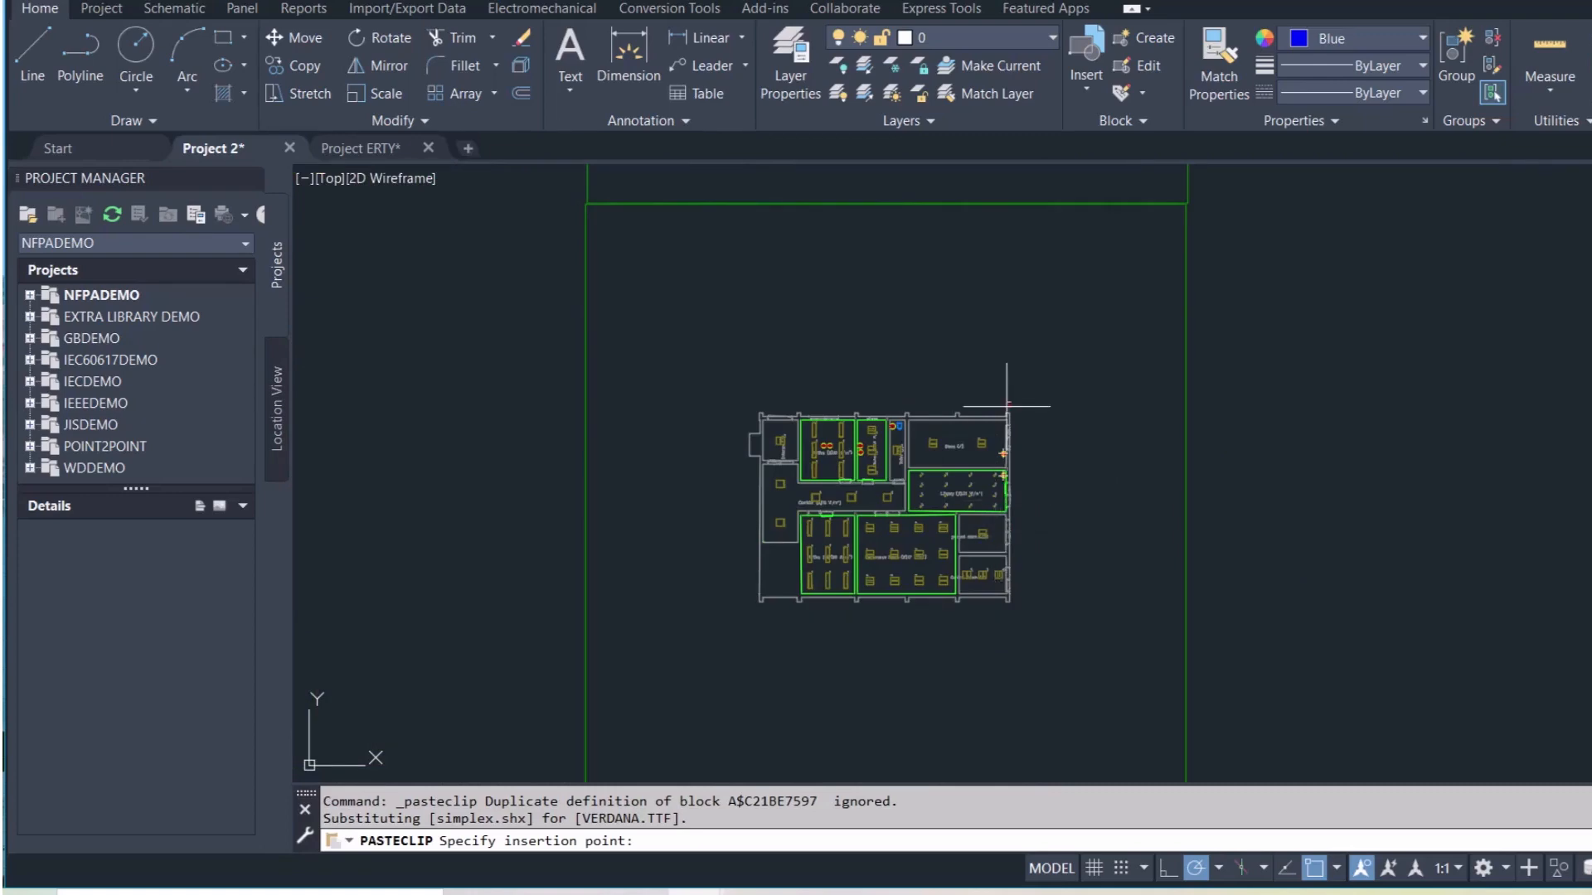
scroll(1004, 267, "up", 4)
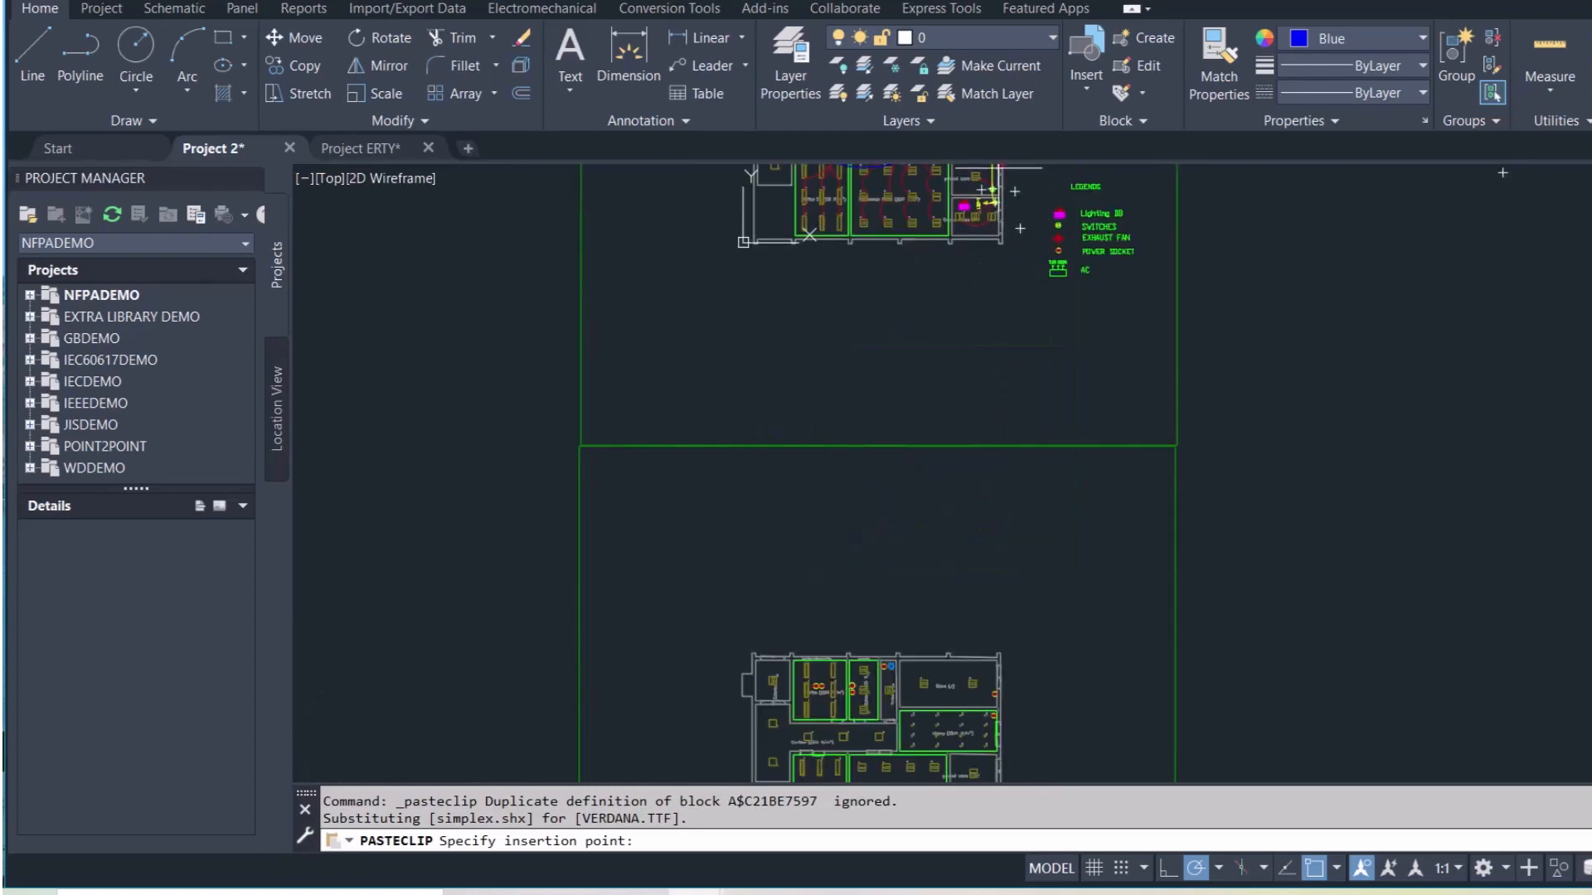
middle_click_drag(998, 217, 990, 310)
scroll(983, 295, "up", 8)
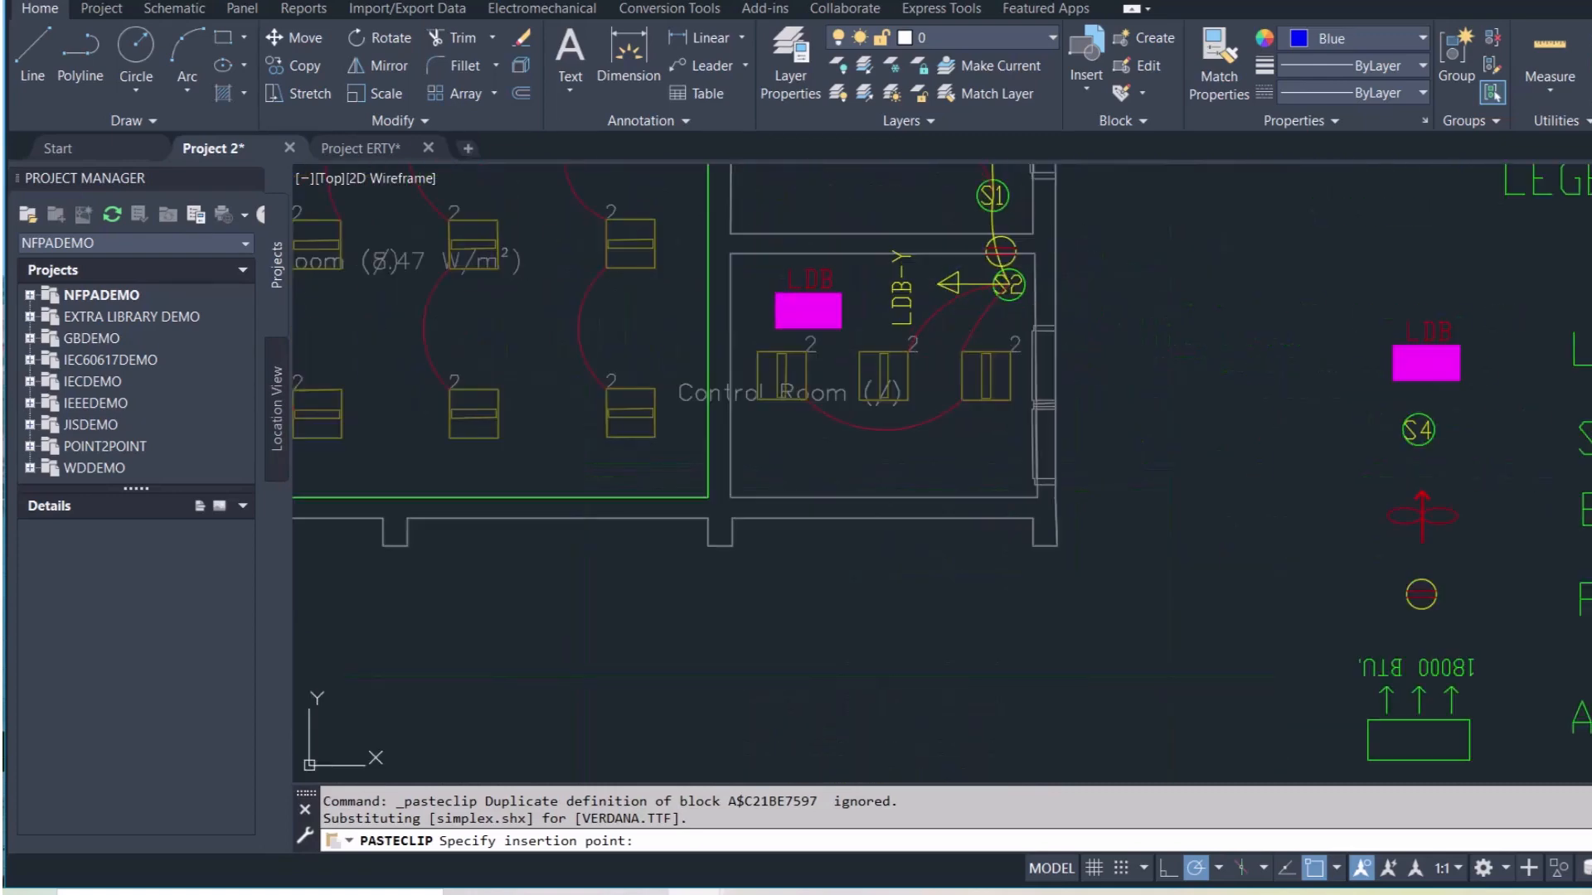
scroll(987, 266, "down", 10)
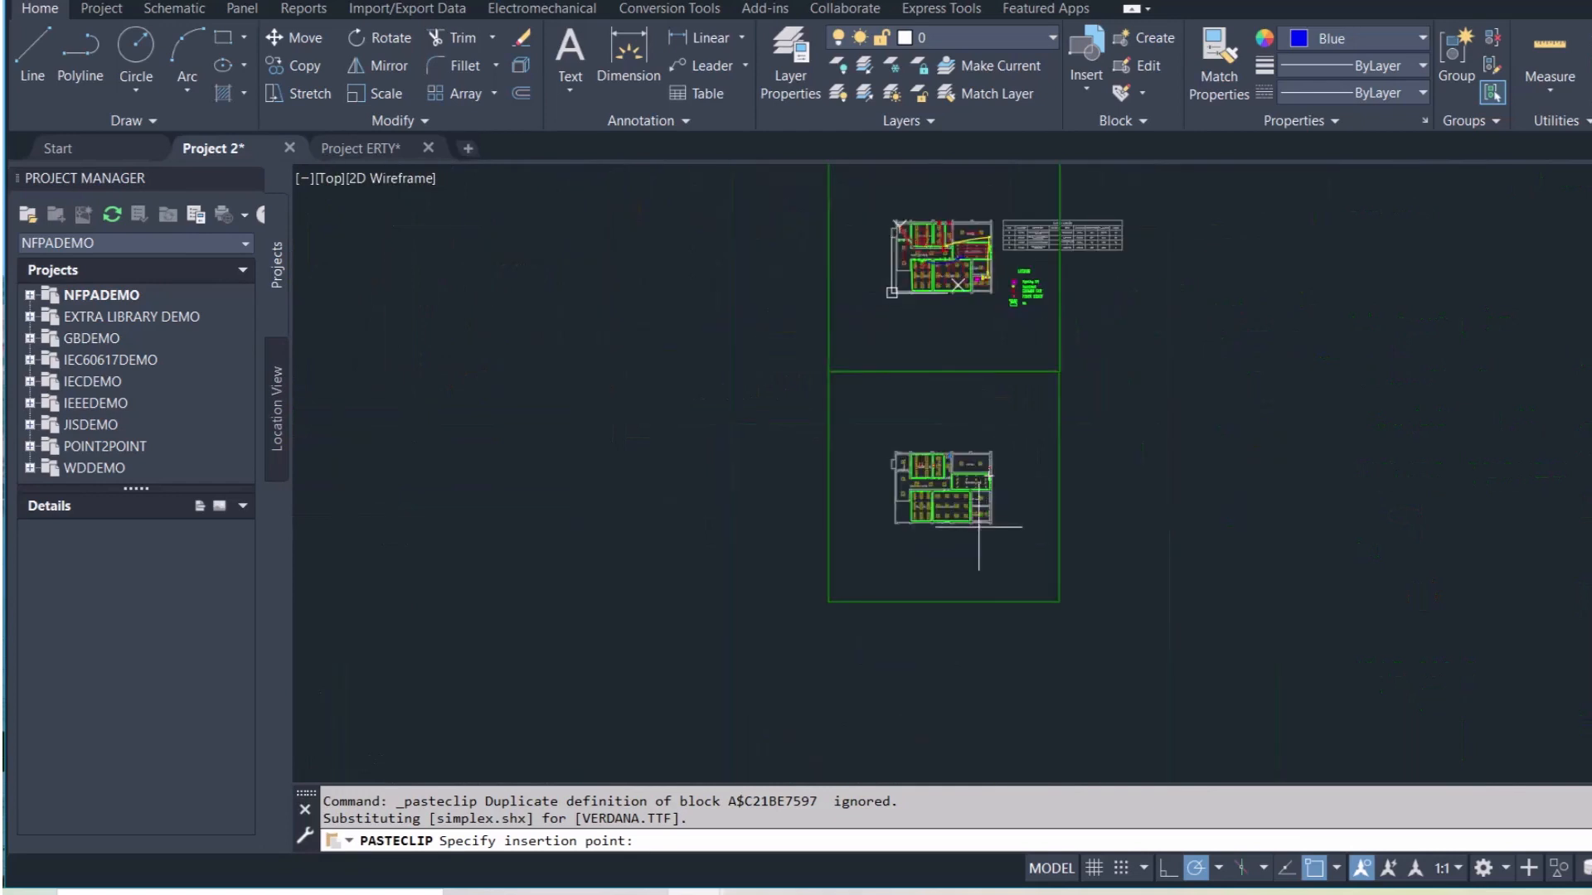
scroll(978, 527, "up", 10)
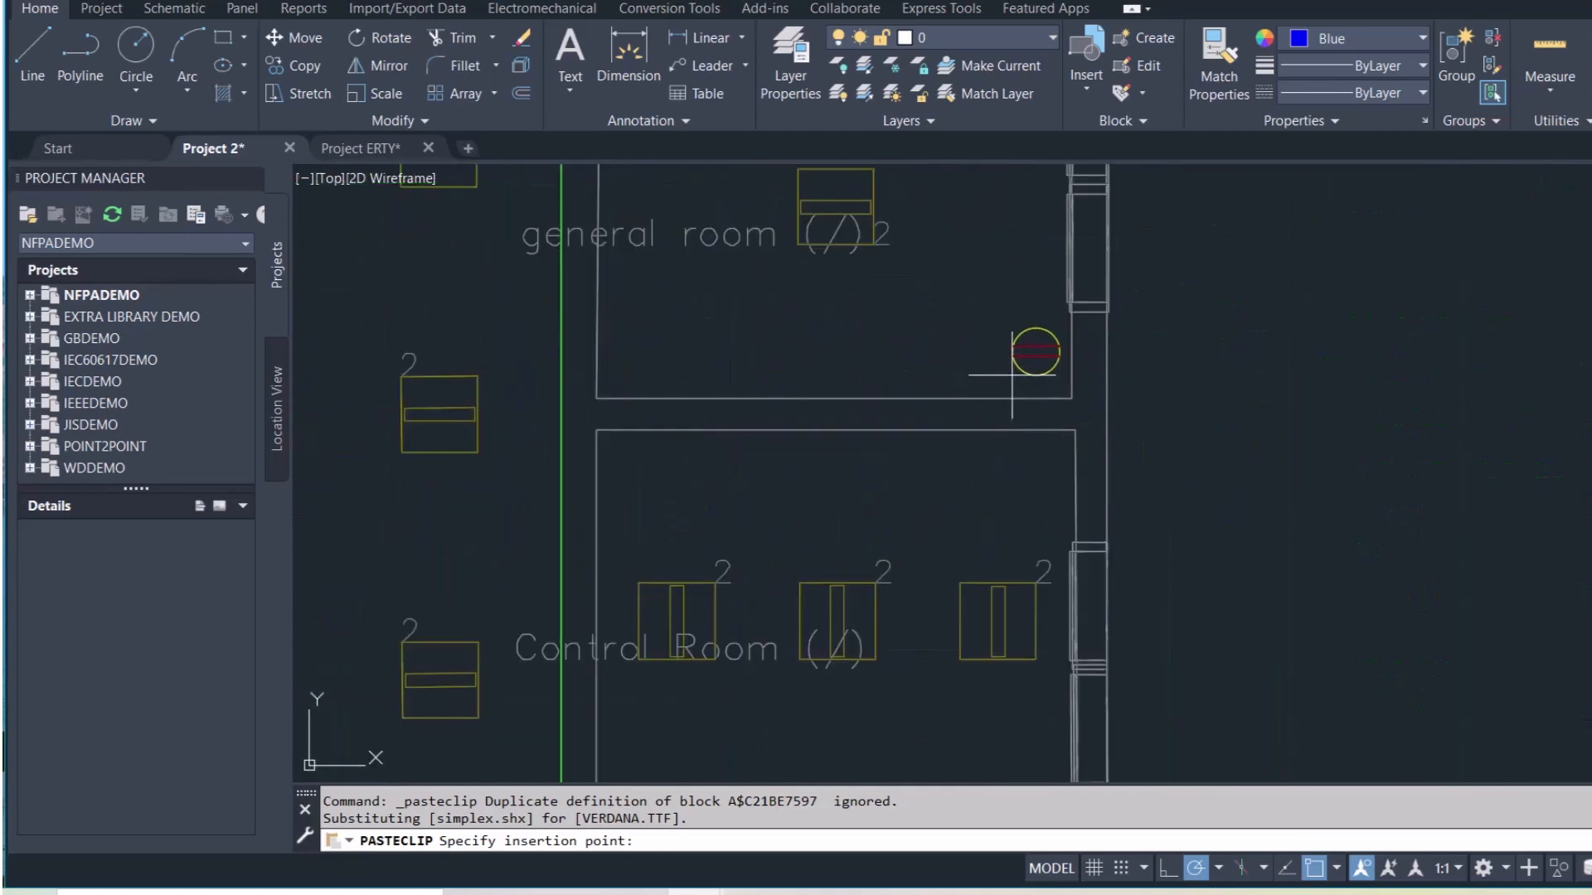
left_click(1012, 375)
scroll(955, 535, "down", 2)
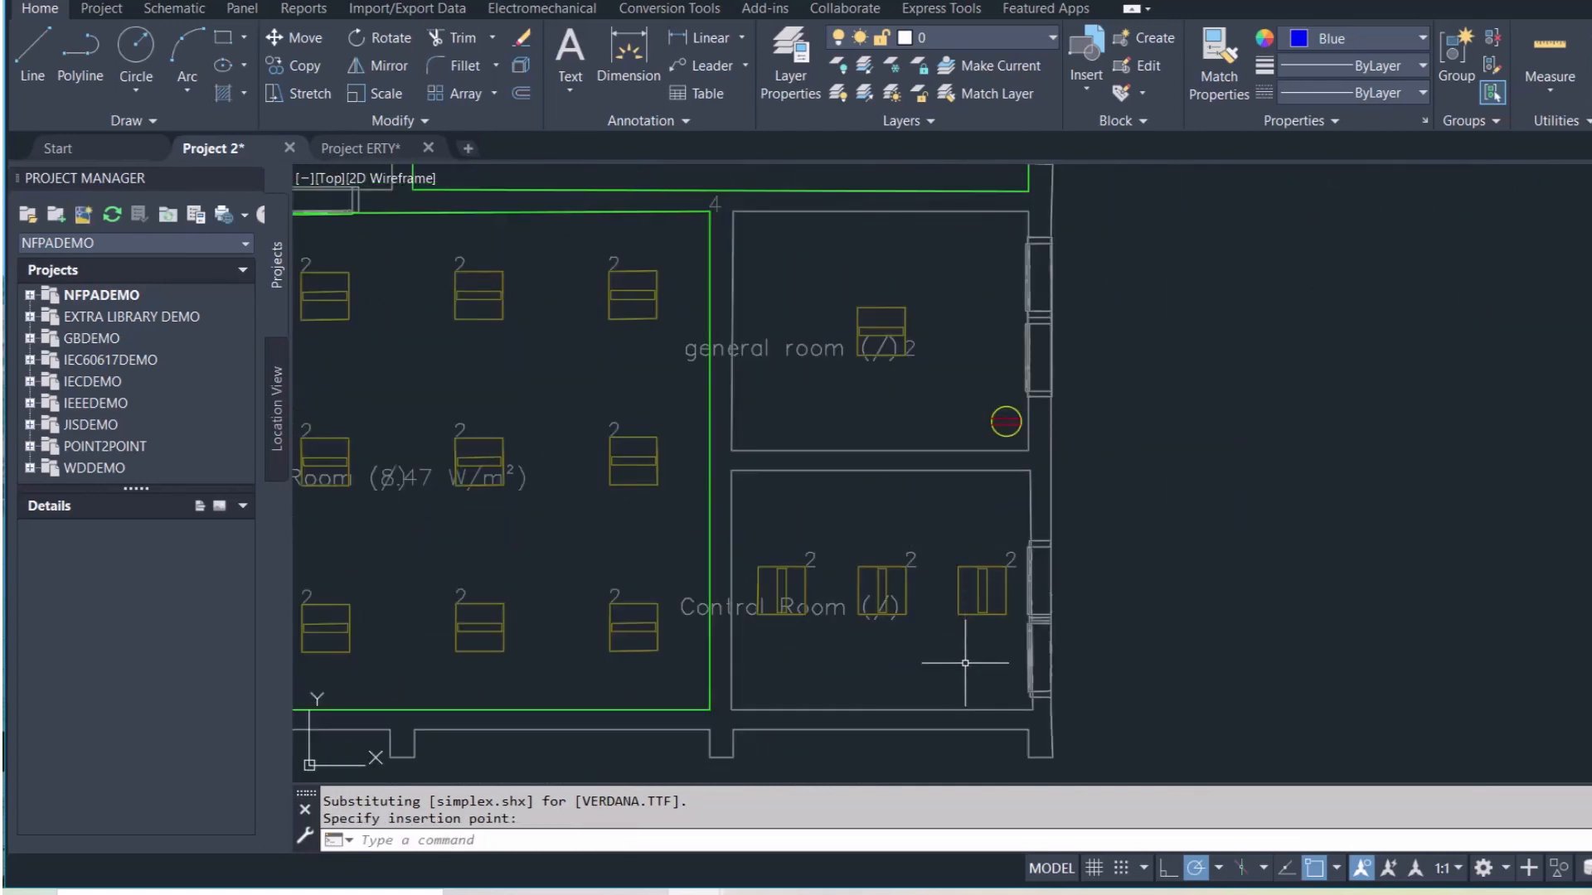
Place a socket in the Control Room
key("ctrl+v")
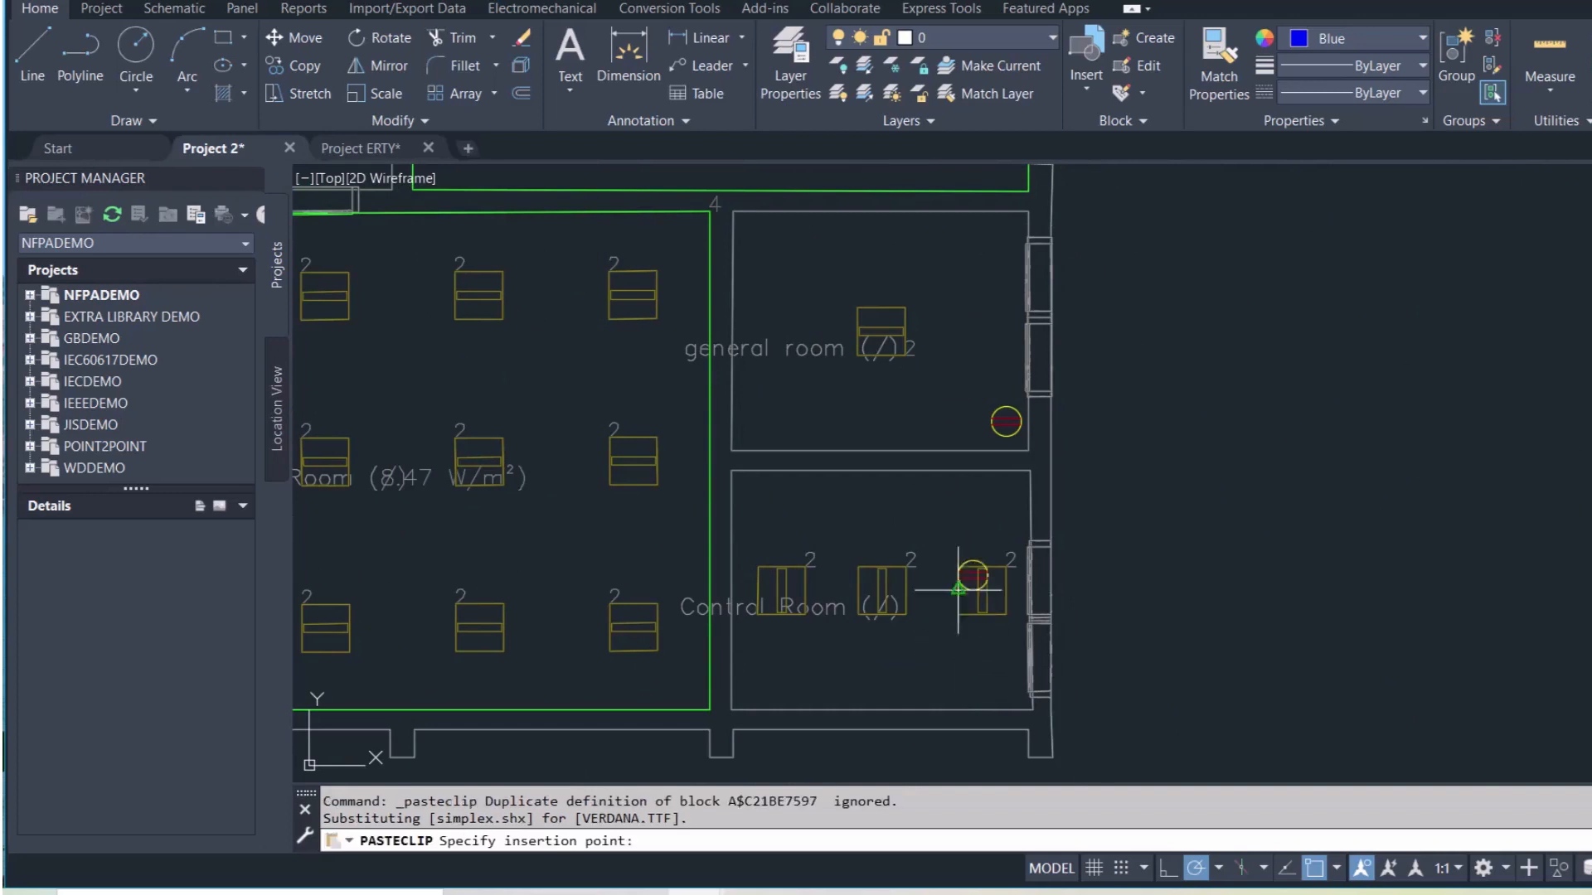
left_click(988, 523)
scroll(942, 533, "down", 4)
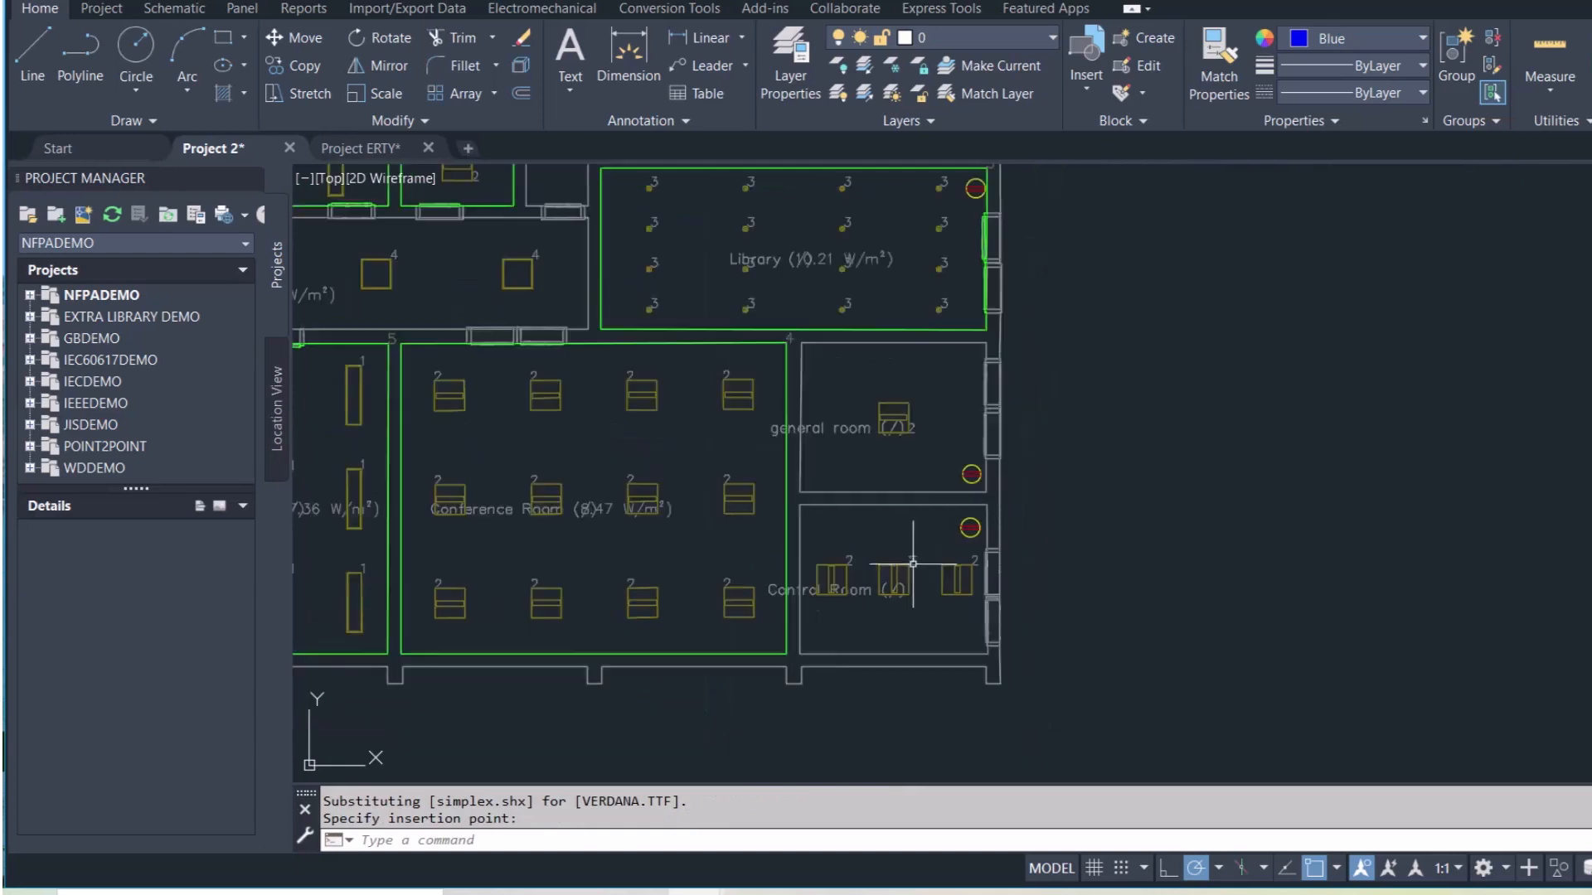
scroll(713, 572, "up", 2)
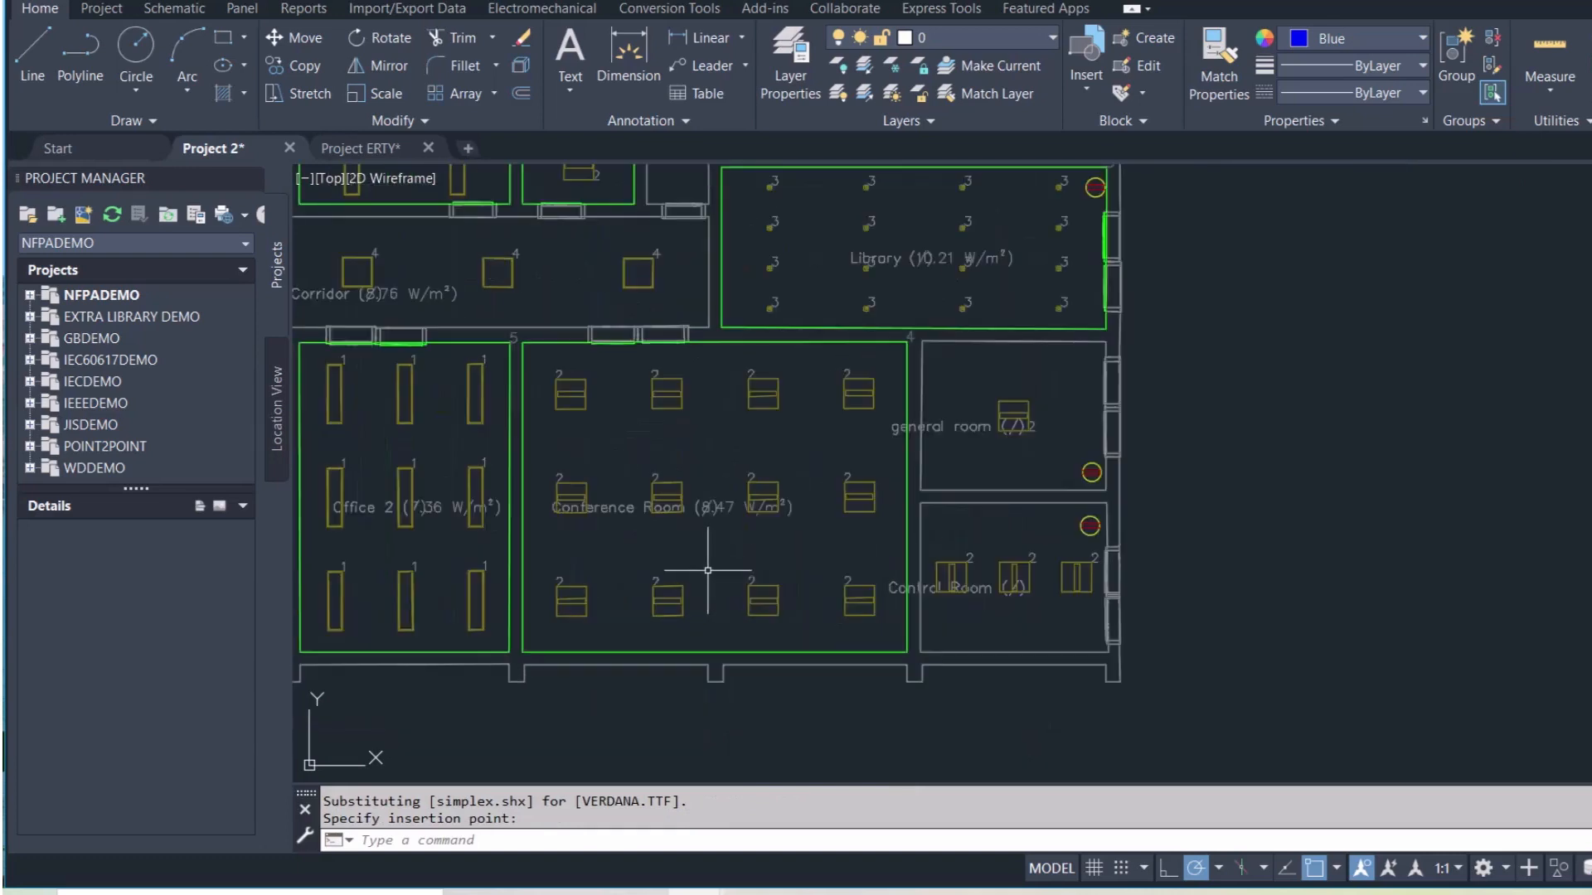
Place three sockets in the Conference Room: two in the middle and one in the top-left corner
middle_click_drag(711, 569, 814, 602)
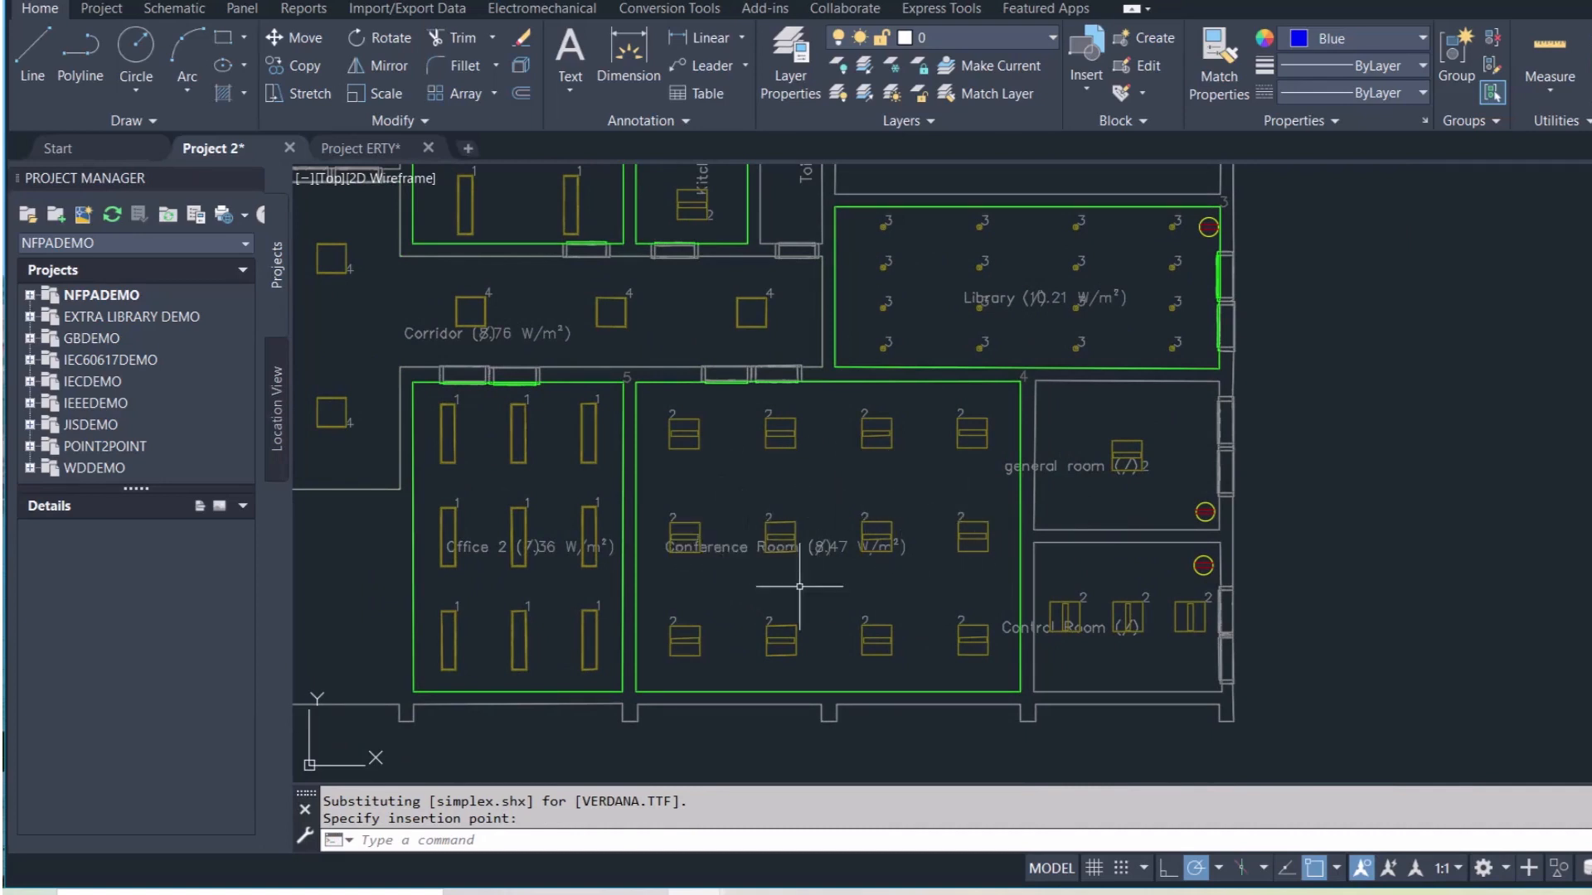
key("ctrl+v")
scroll(819, 535, "up", 5)
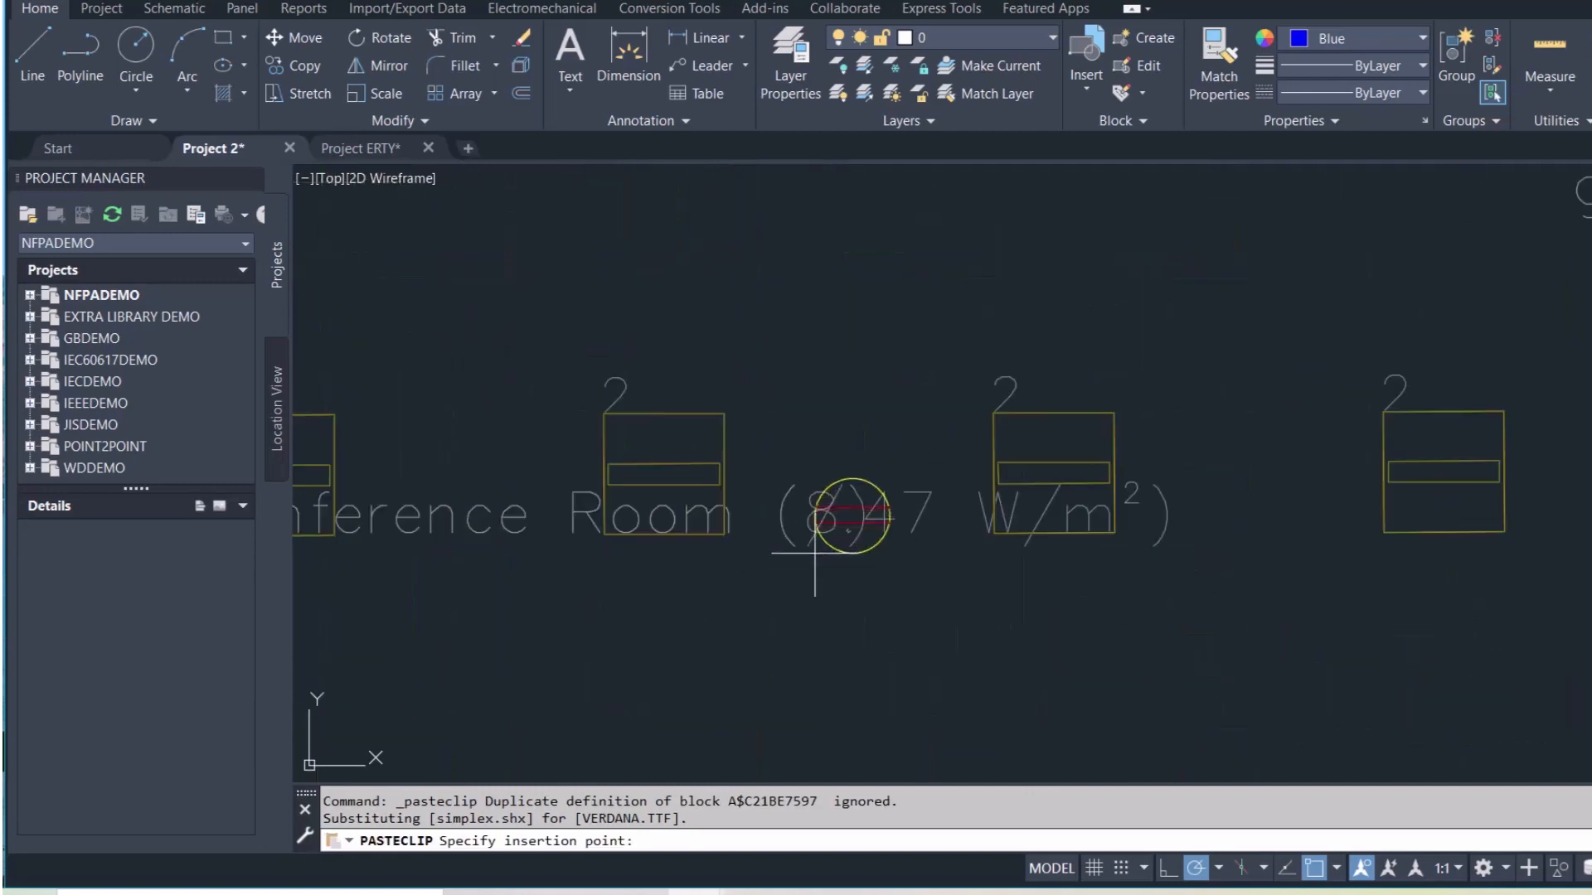
left_click(813, 512)
scroll(814, 630, "down", 3)
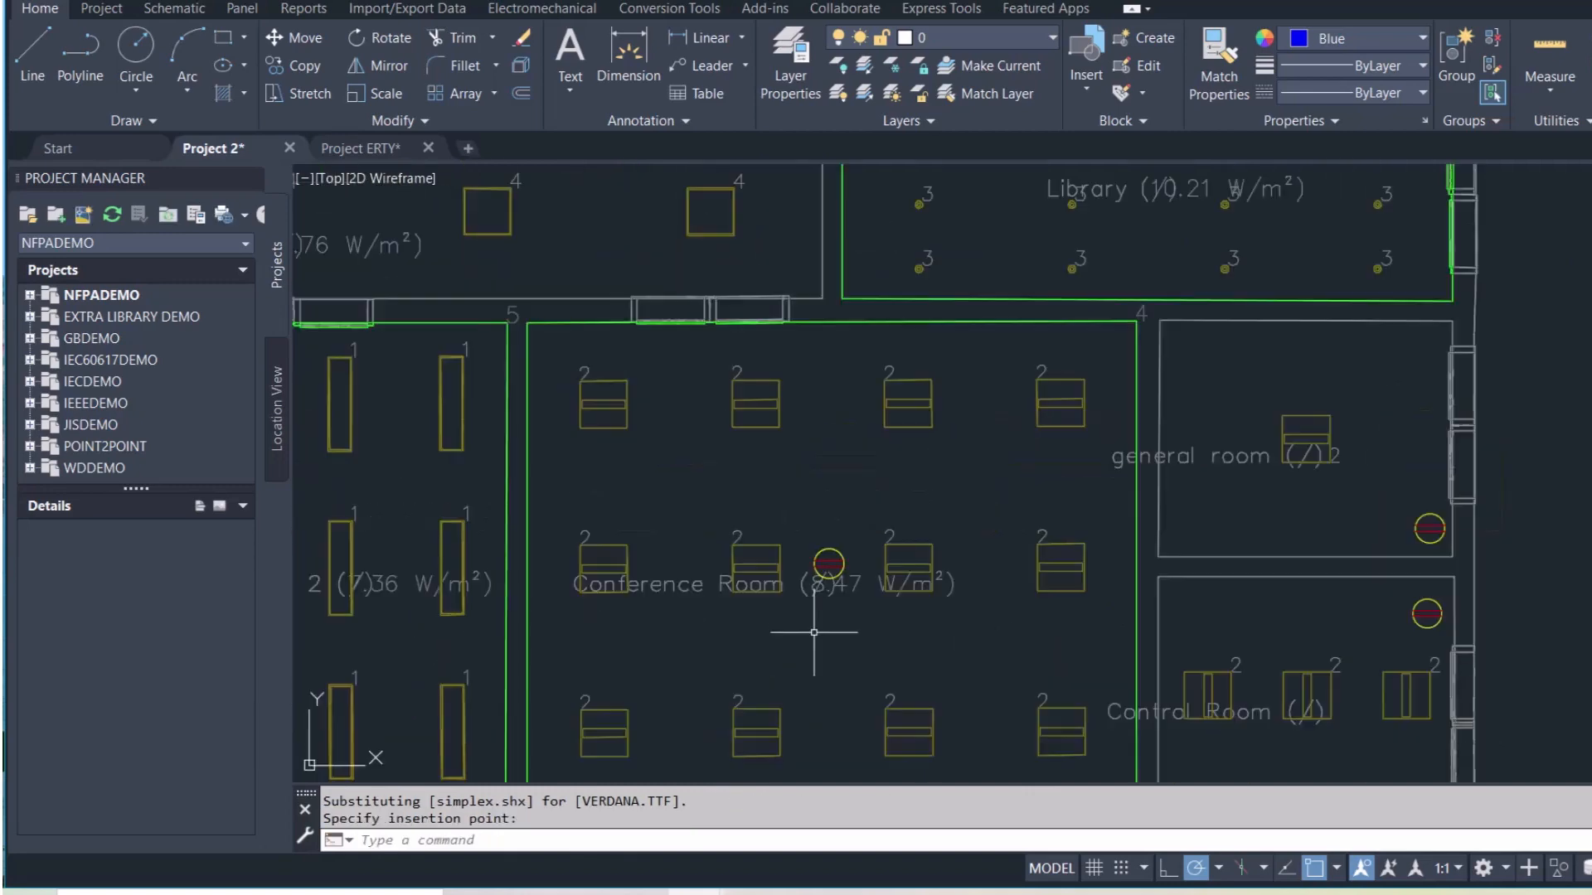
scroll(814, 632, "down", 2)
key("ctrl+v")
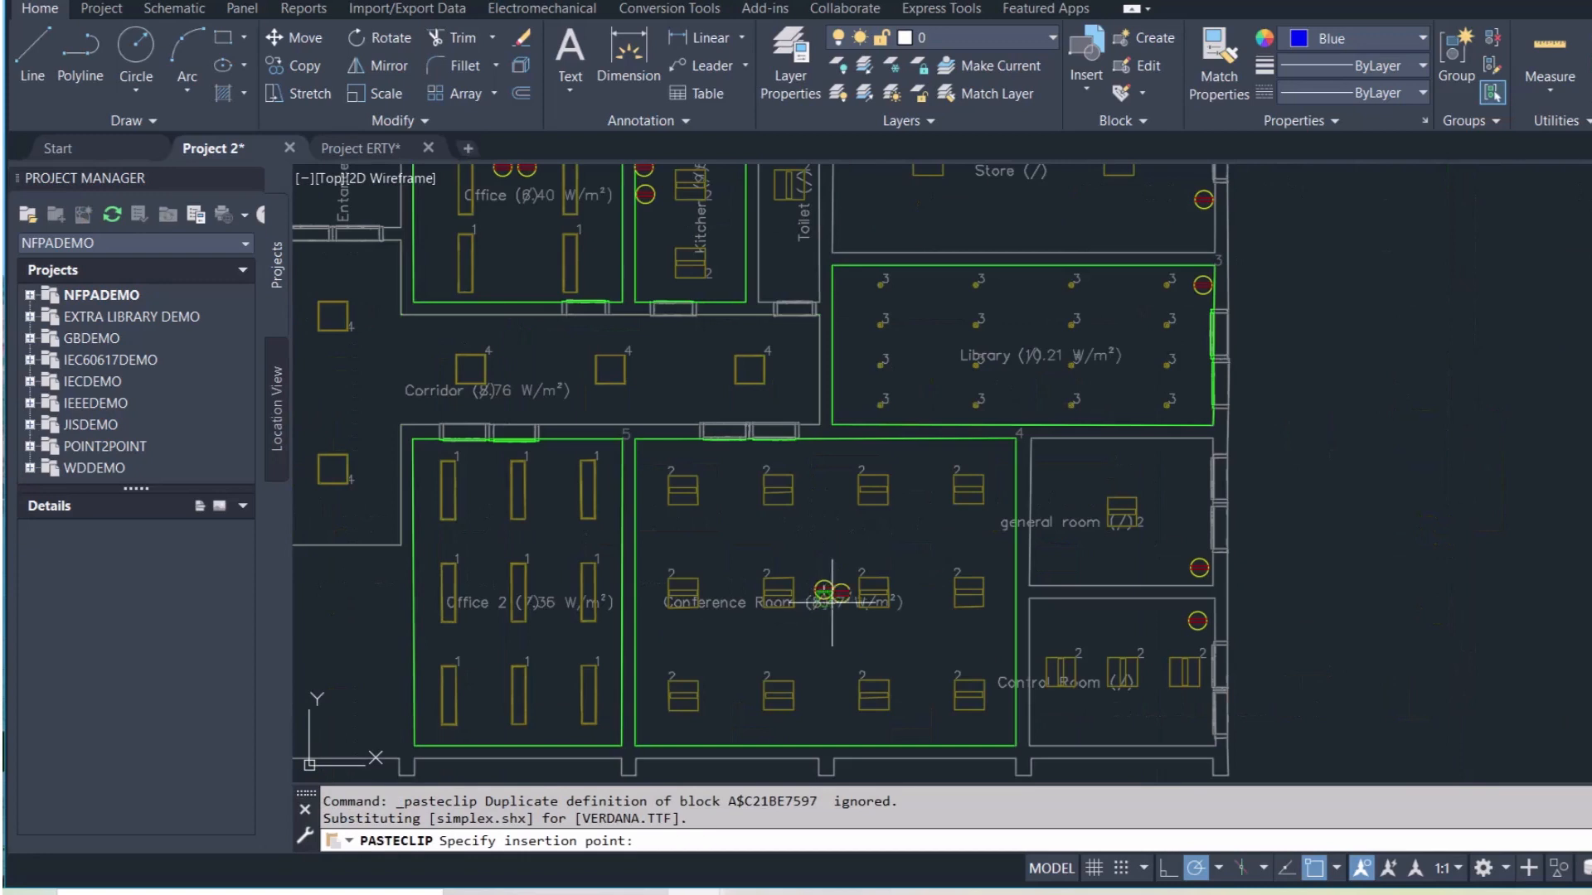
scroll(820, 604, "up", 3)
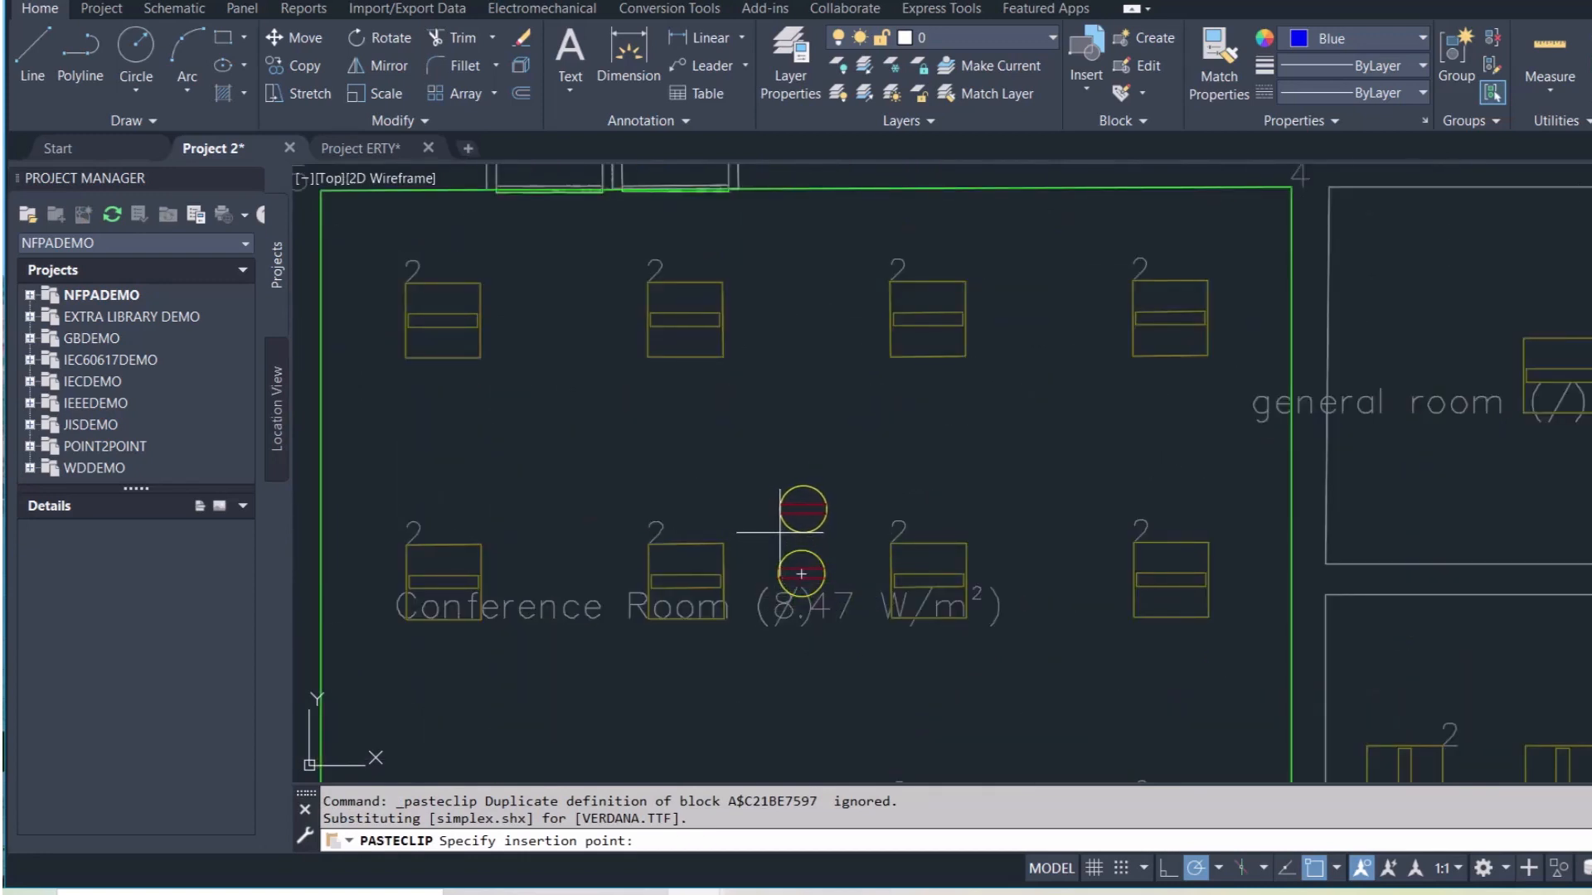
left_click(779, 536)
scroll(777, 563, "down", 4)
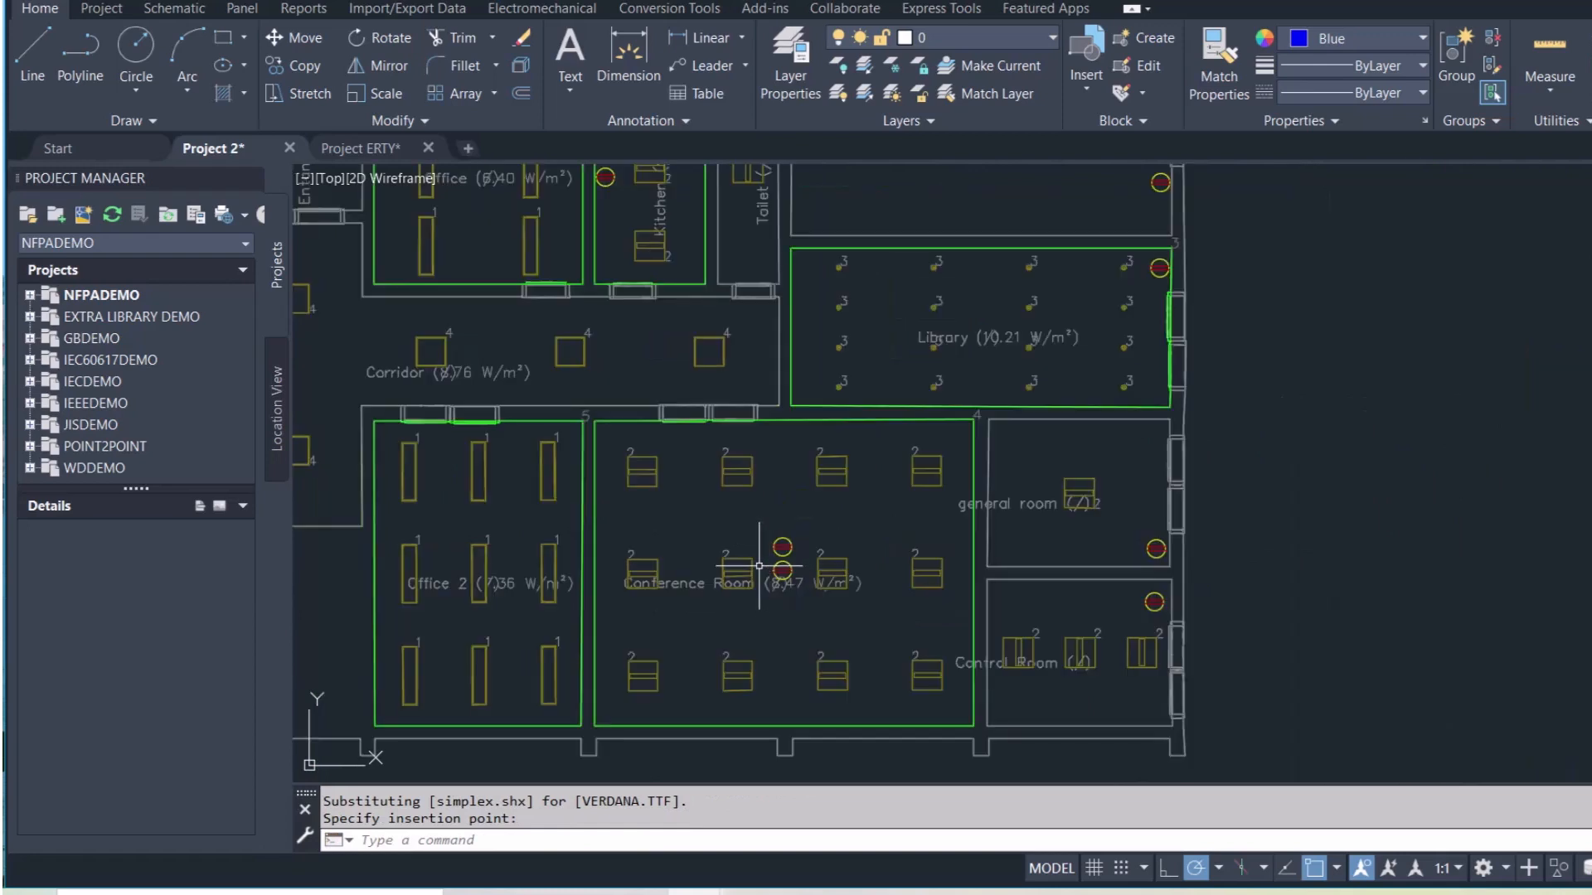
key("ctrl+v")
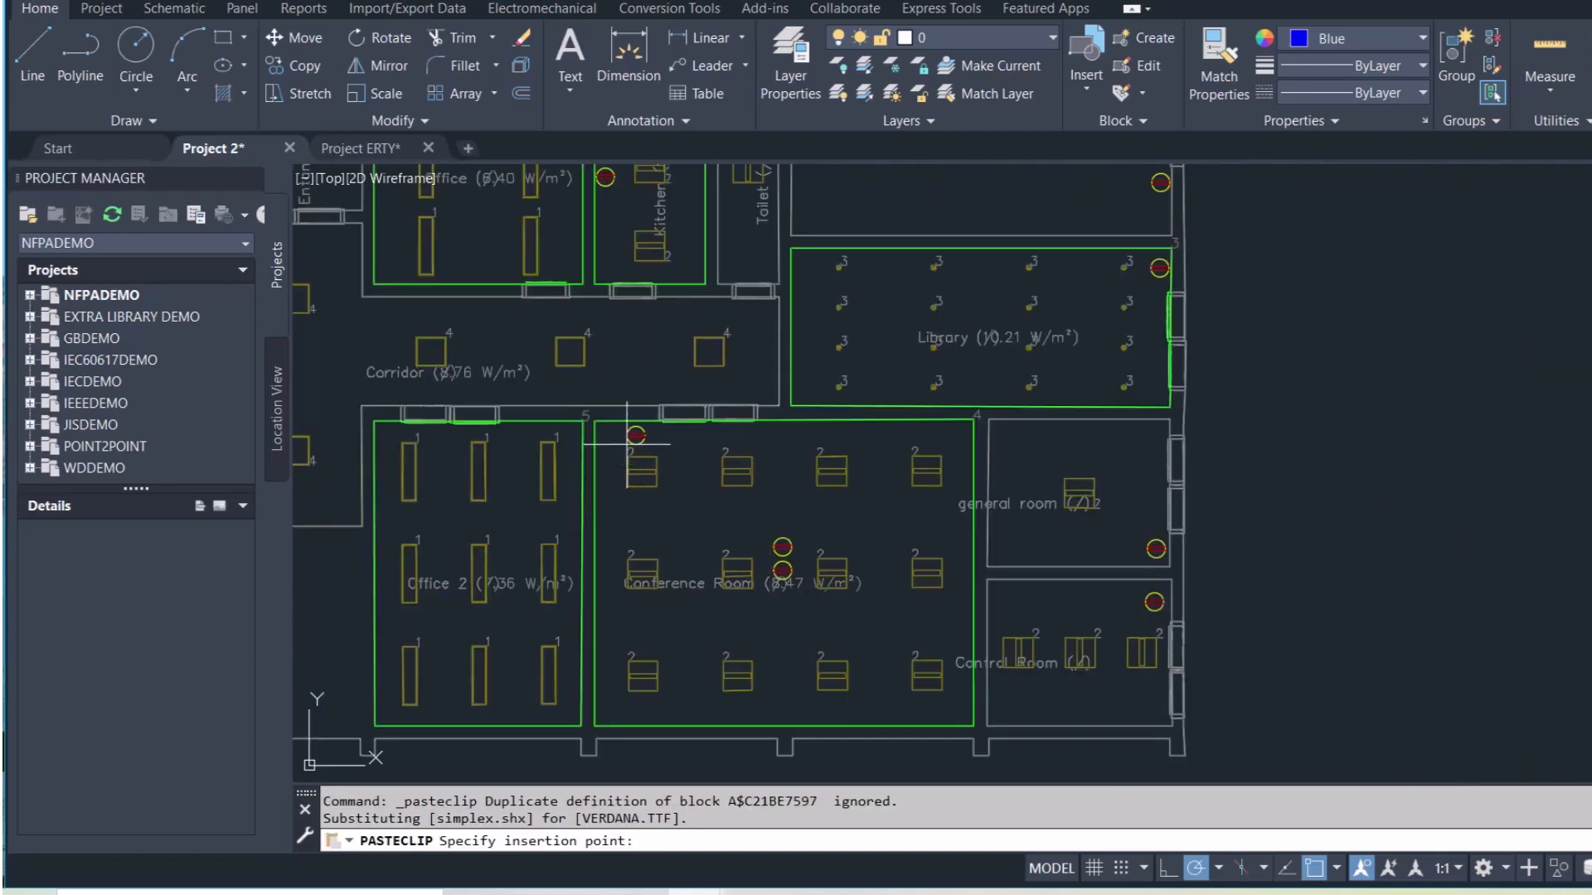
scroll(629, 446, "up", 2)
scroll(626, 439, "up", 1)
left_click(591, 448)
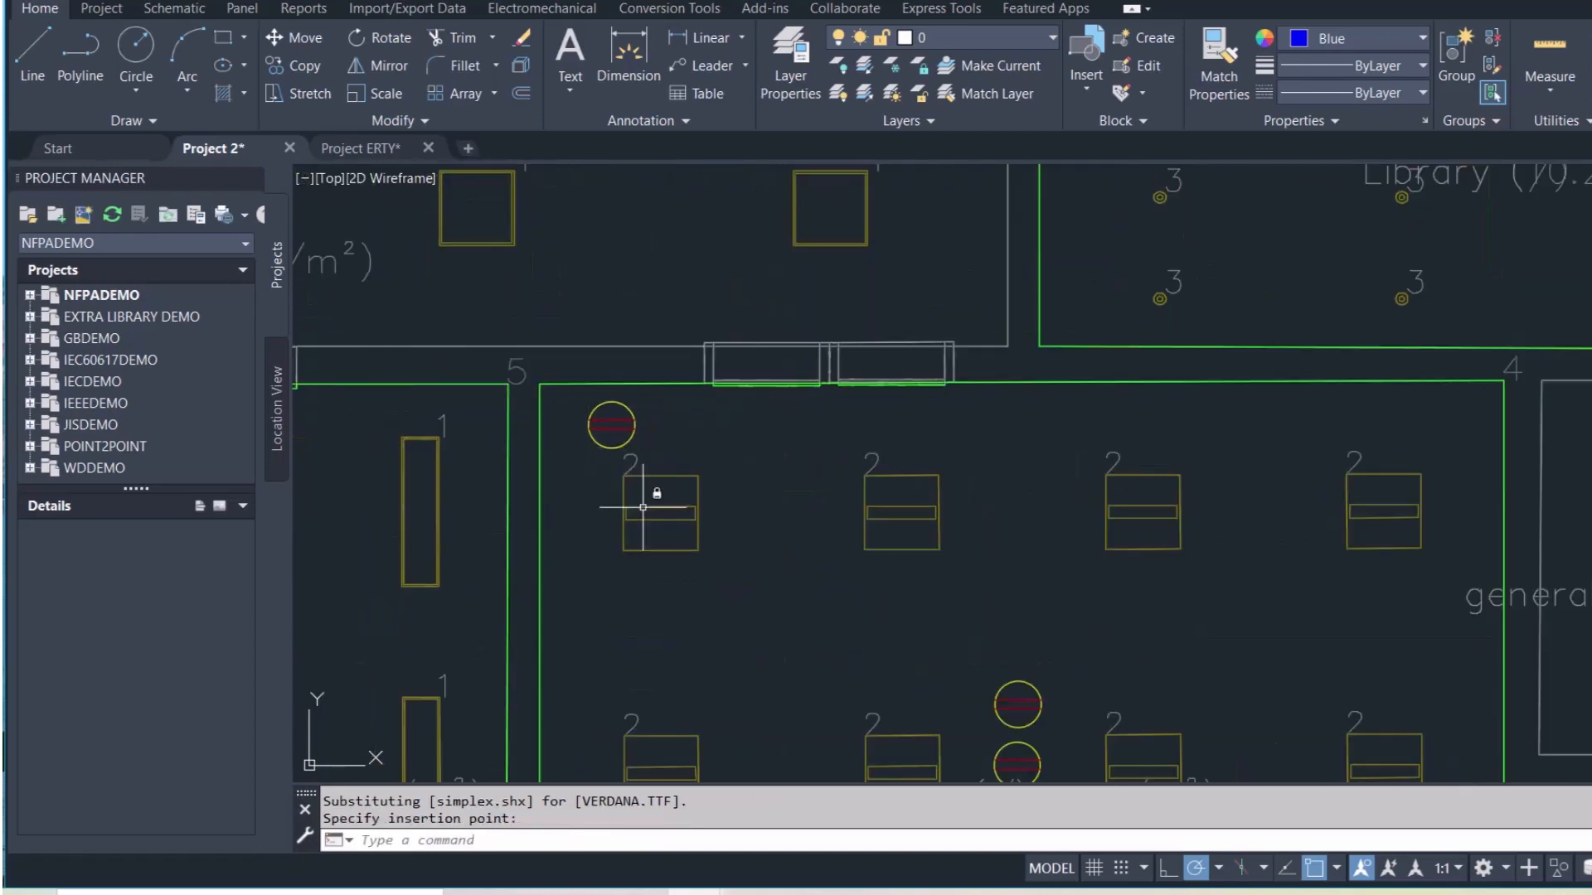
scroll(733, 680, "down", 3)
scroll(733, 680, "down", 4)
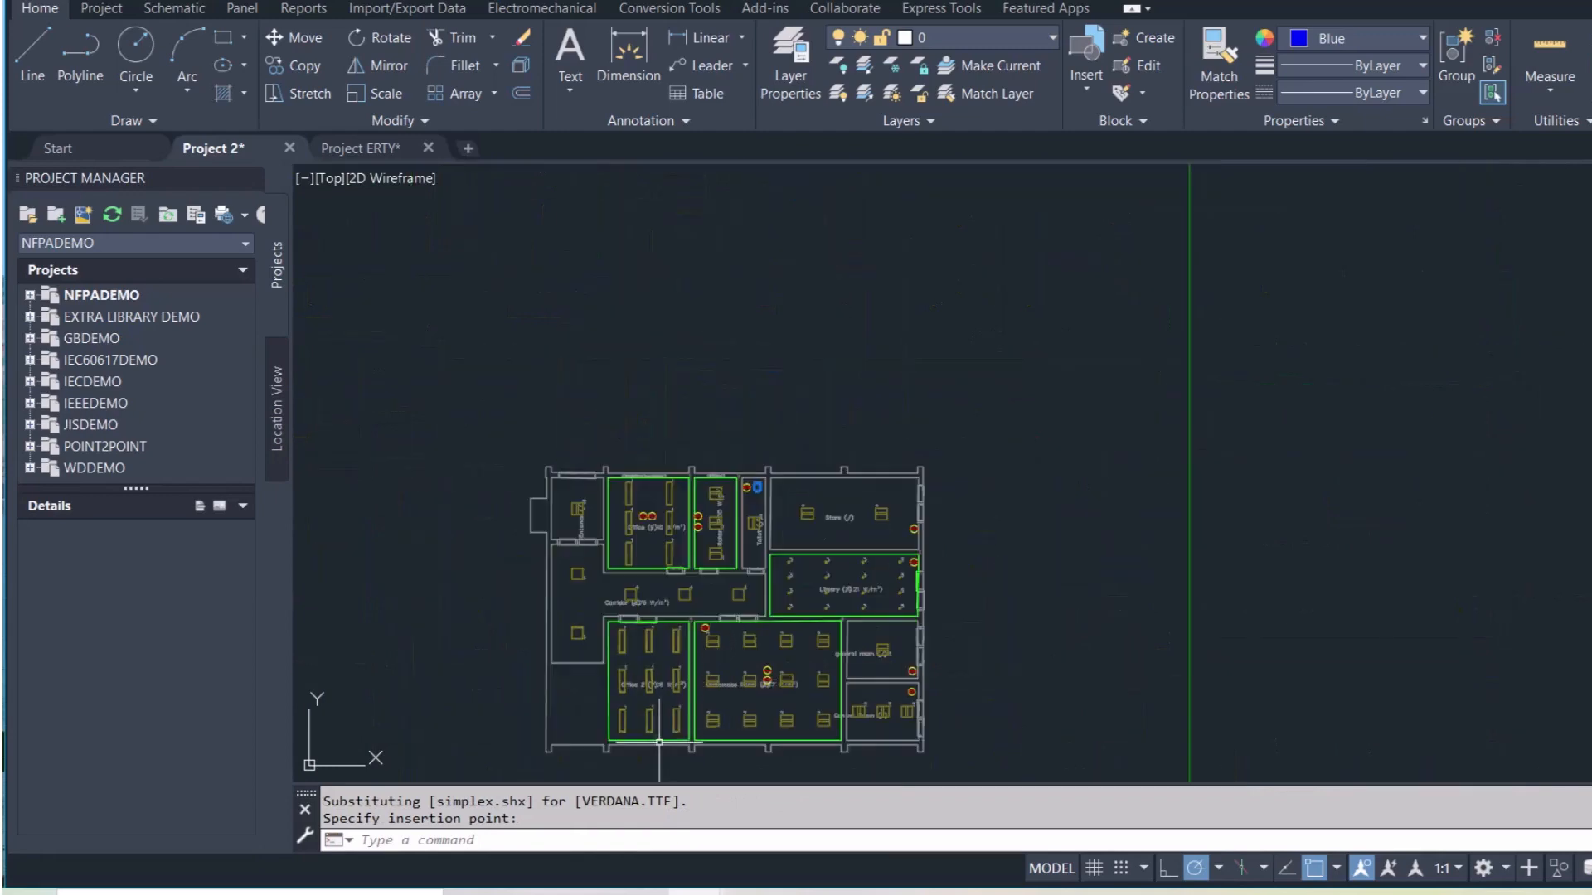
Pan to Office 2 with another socket copy ready for placement
key("ctrl+v")
scroll(630, 667, "up", 6)
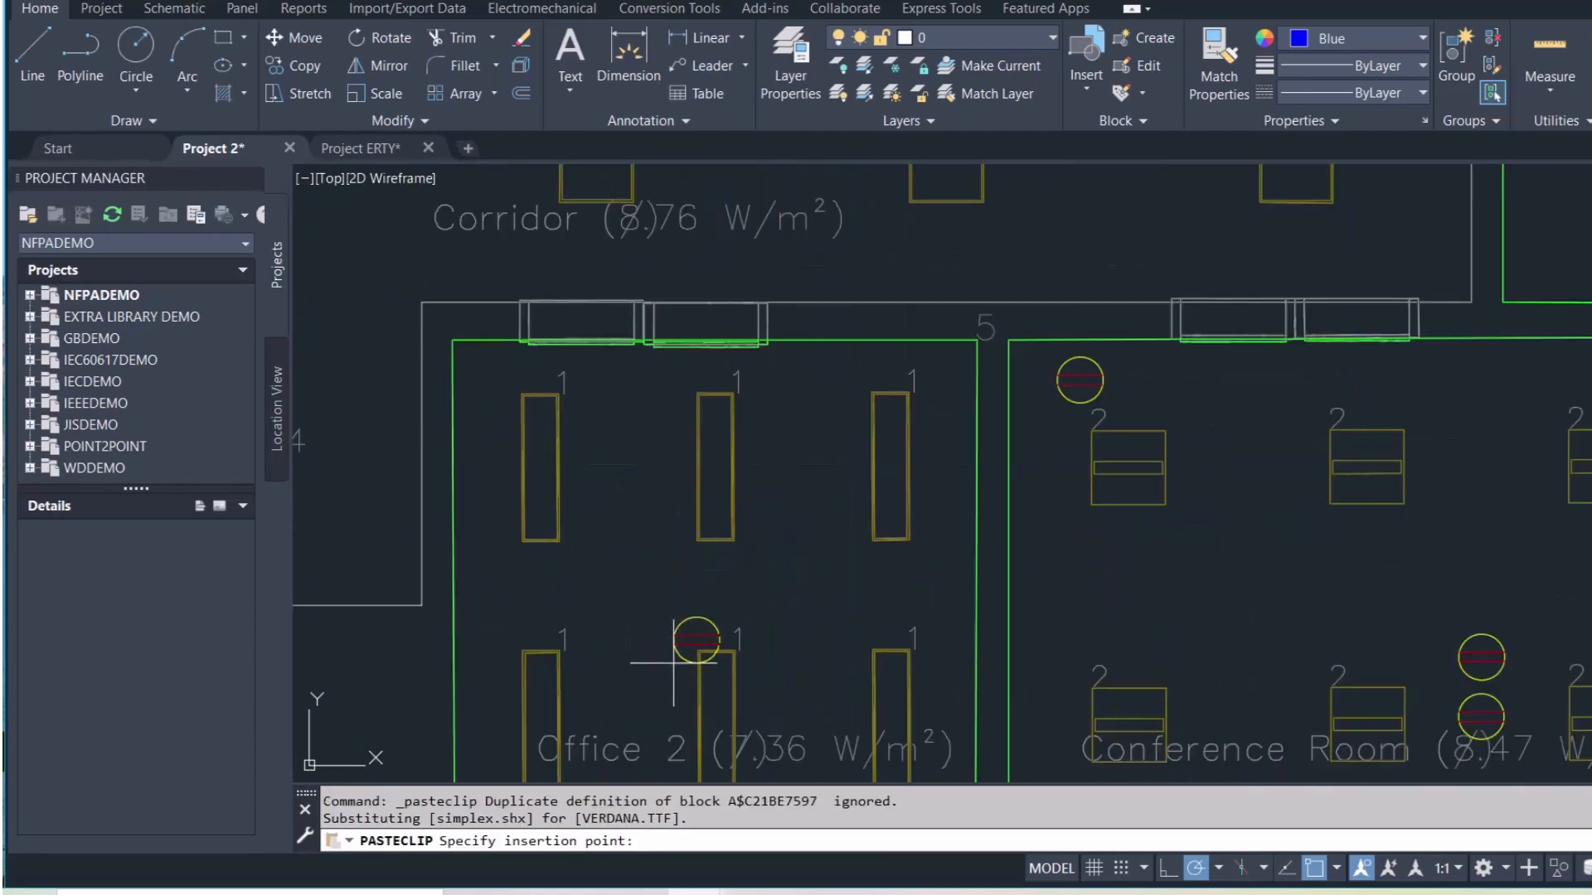
middle_click_drag(675, 650, 735, 471)
scroll(737, 470, "up", 2)
scroll(741, 483, "down", 4)
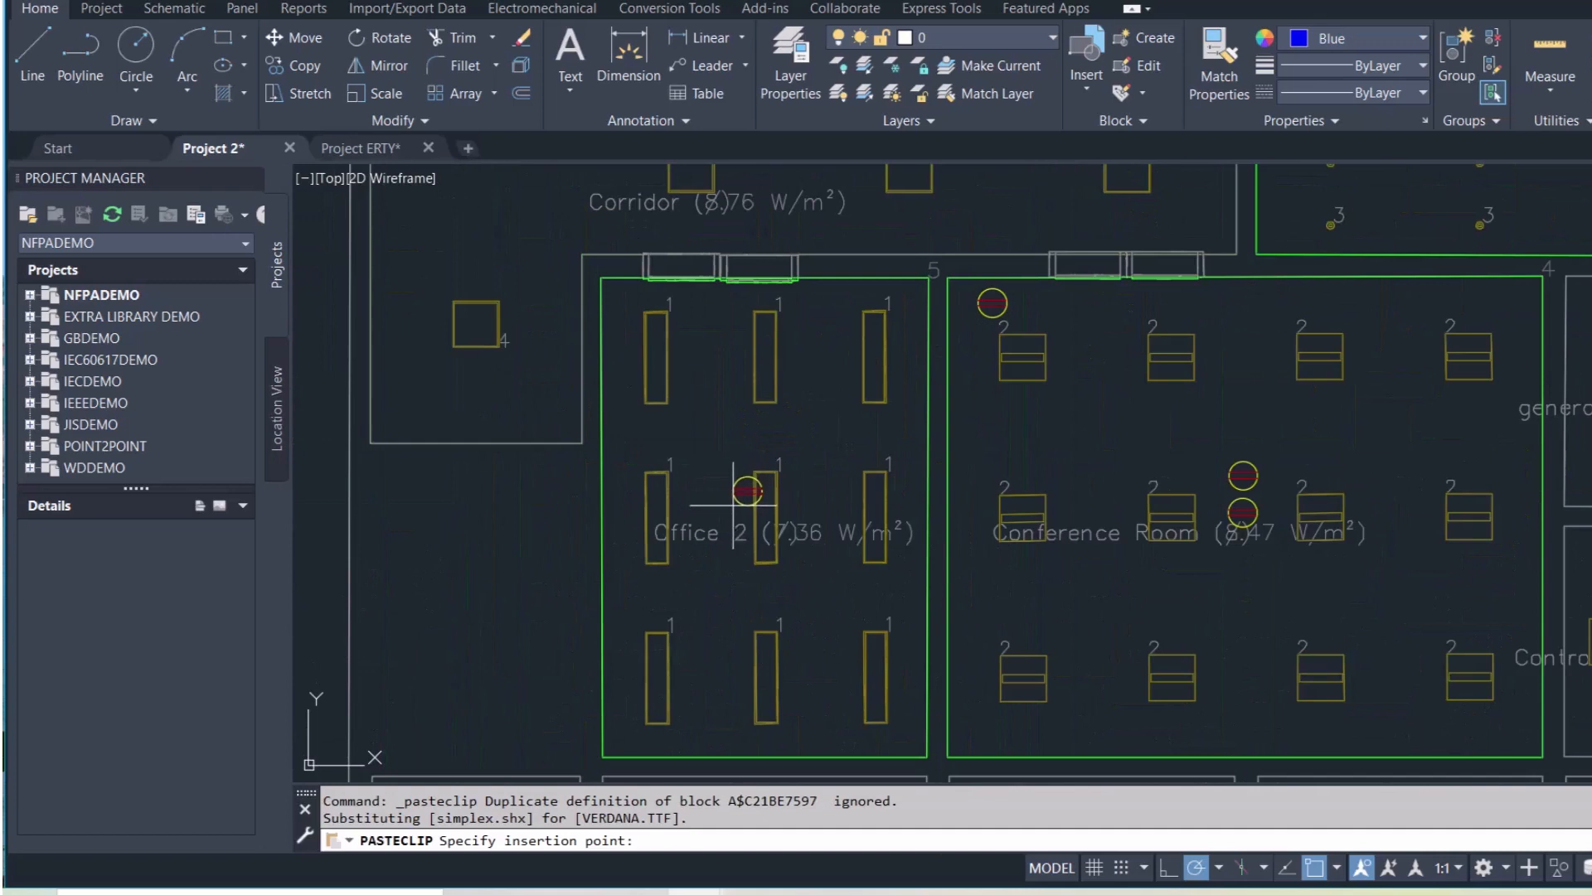
key("ctrl+v")
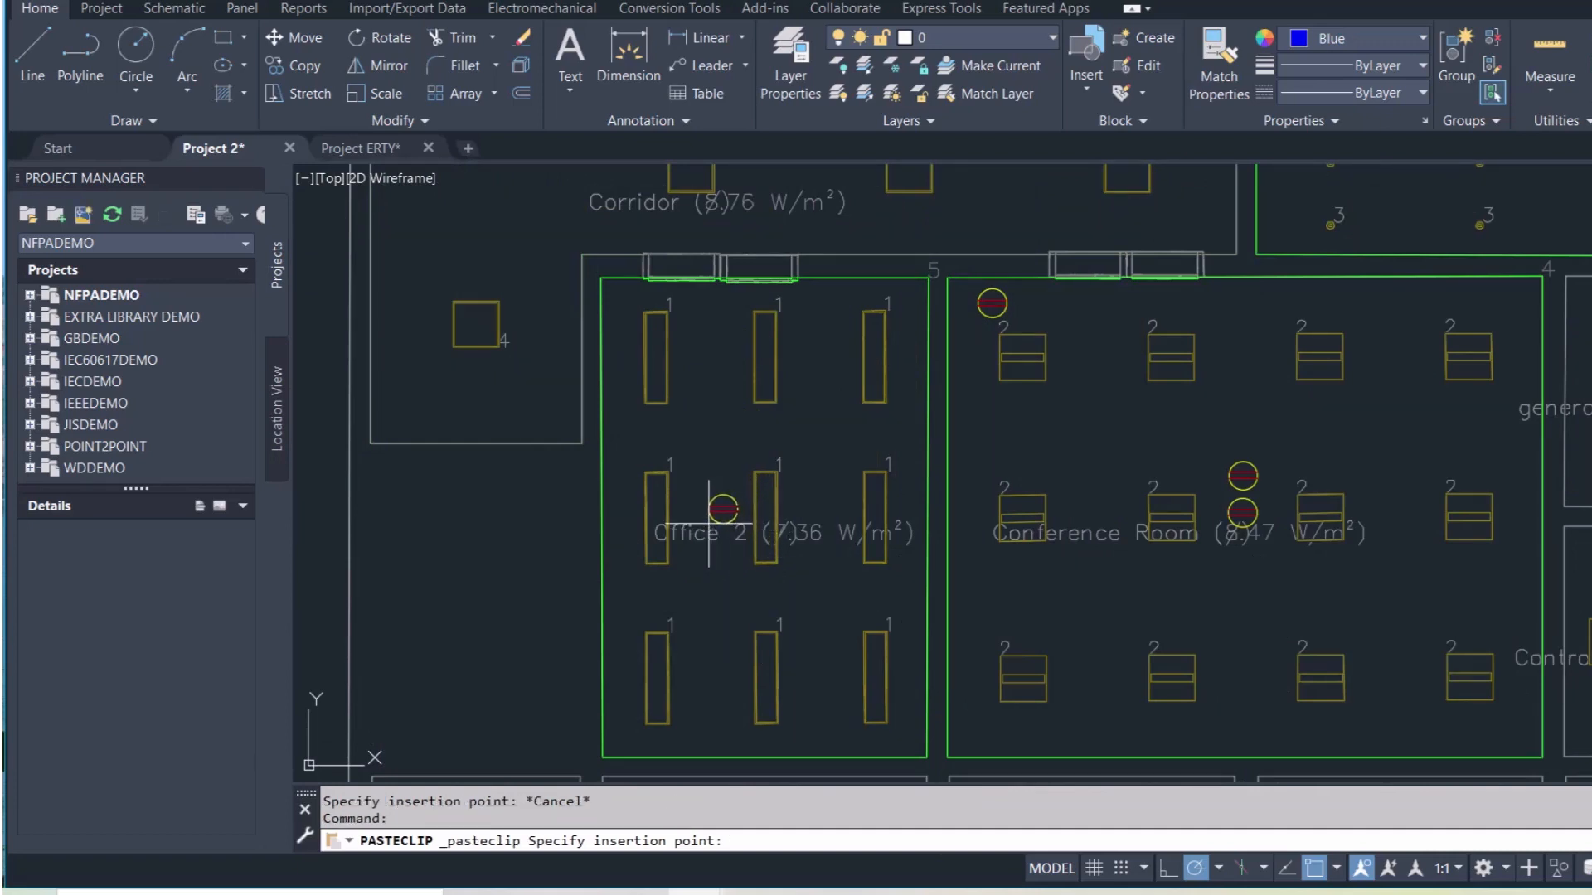
Place two sockets inside Office 2
left_click(709, 524)
key("ctrl+v")
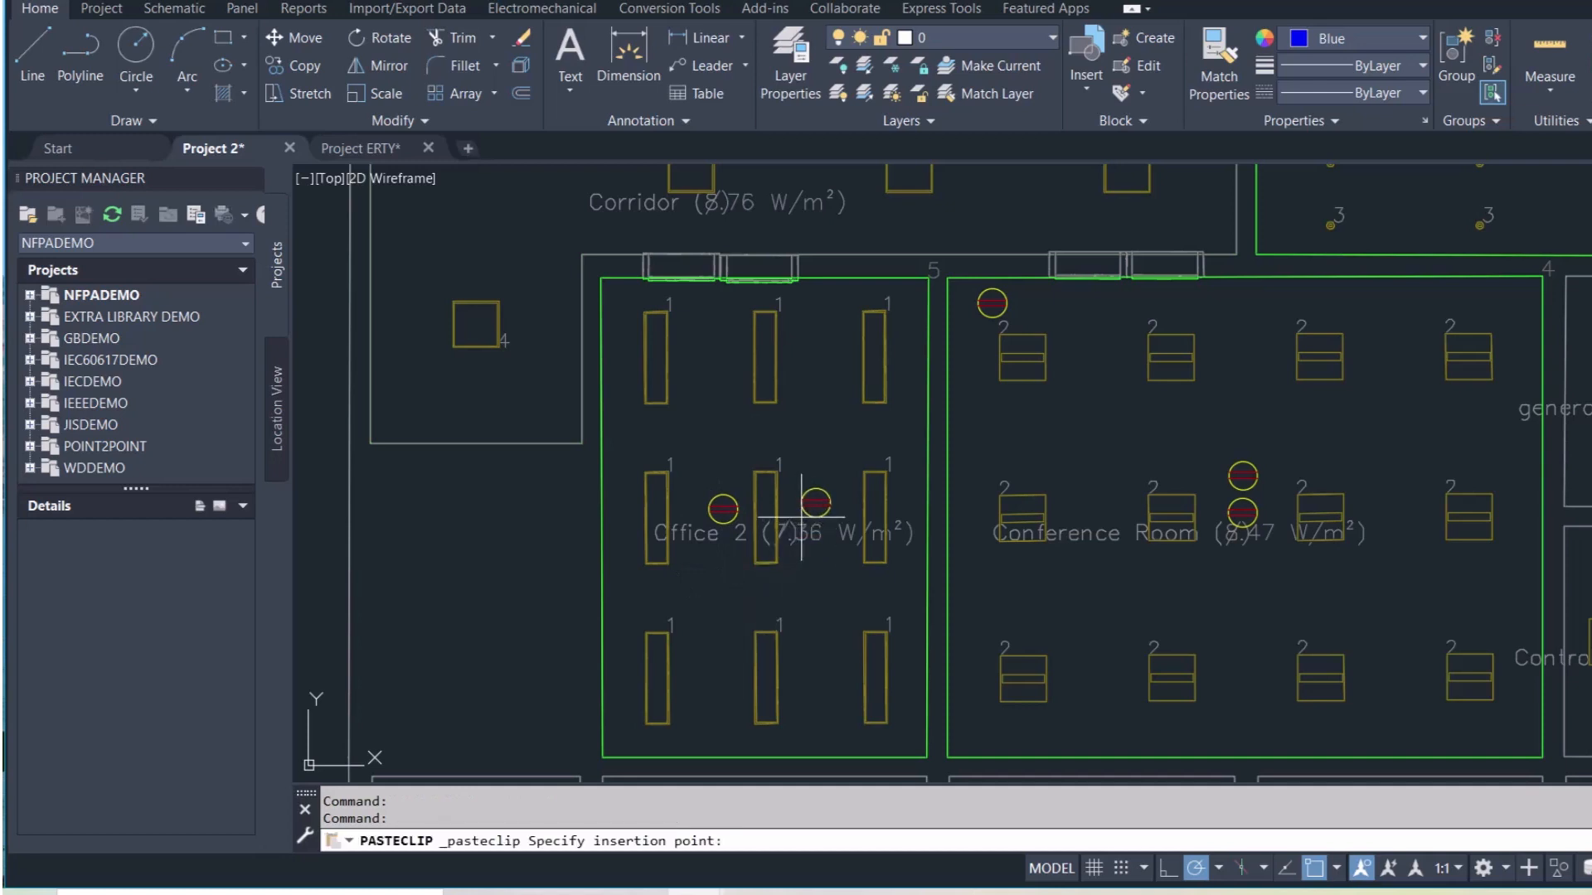
left_click(801, 515)
scroll(796, 518, "down", 5)
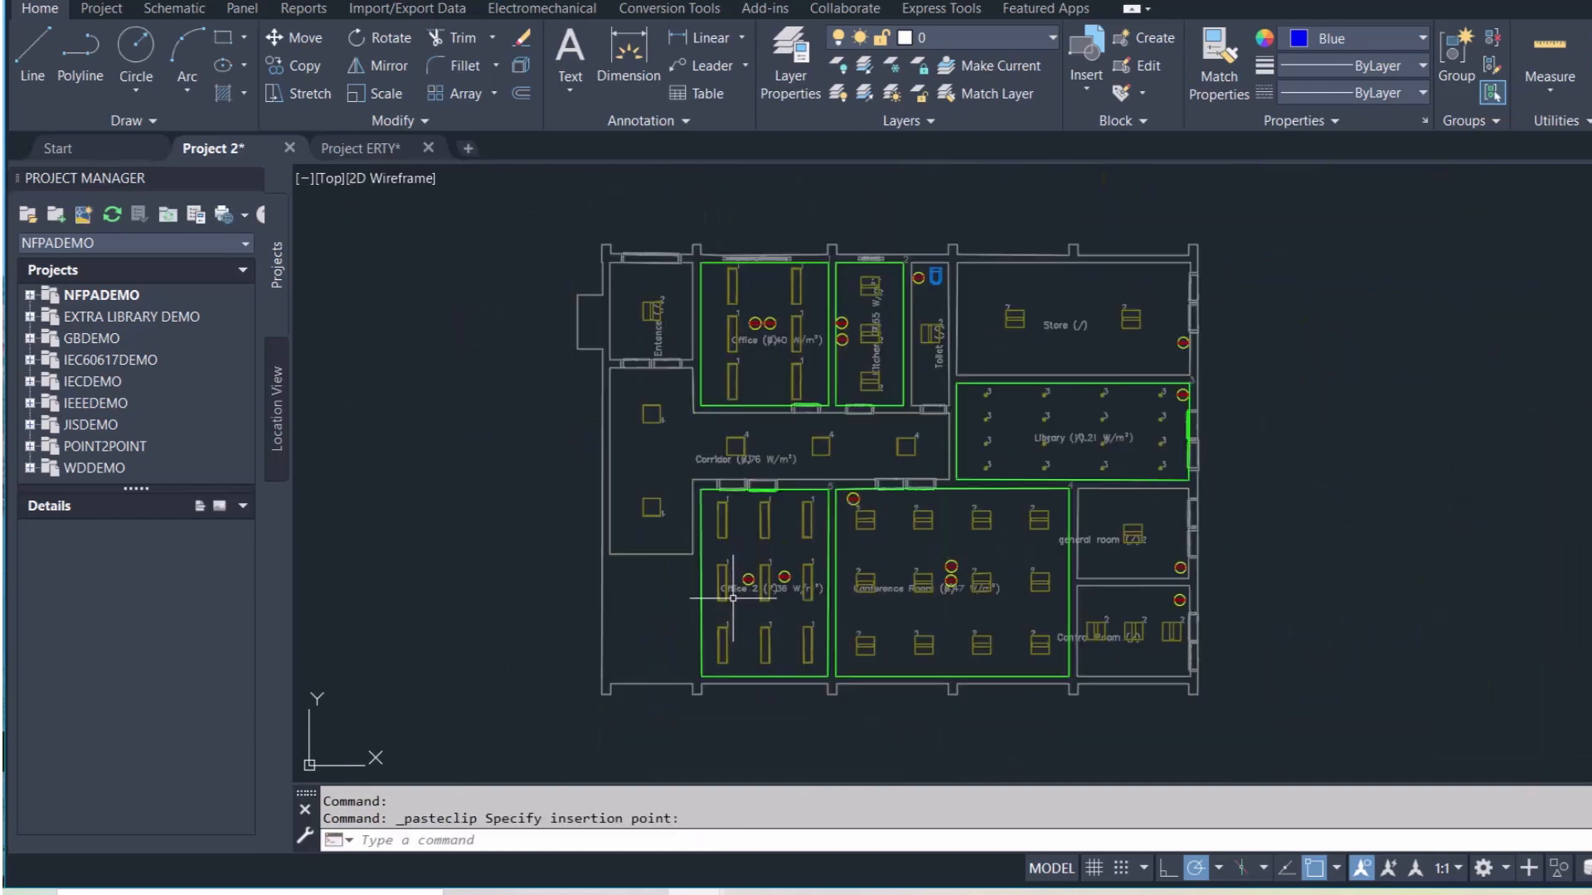
Place a socket in the corridor just inside the Entrance
key("ctrl+v")
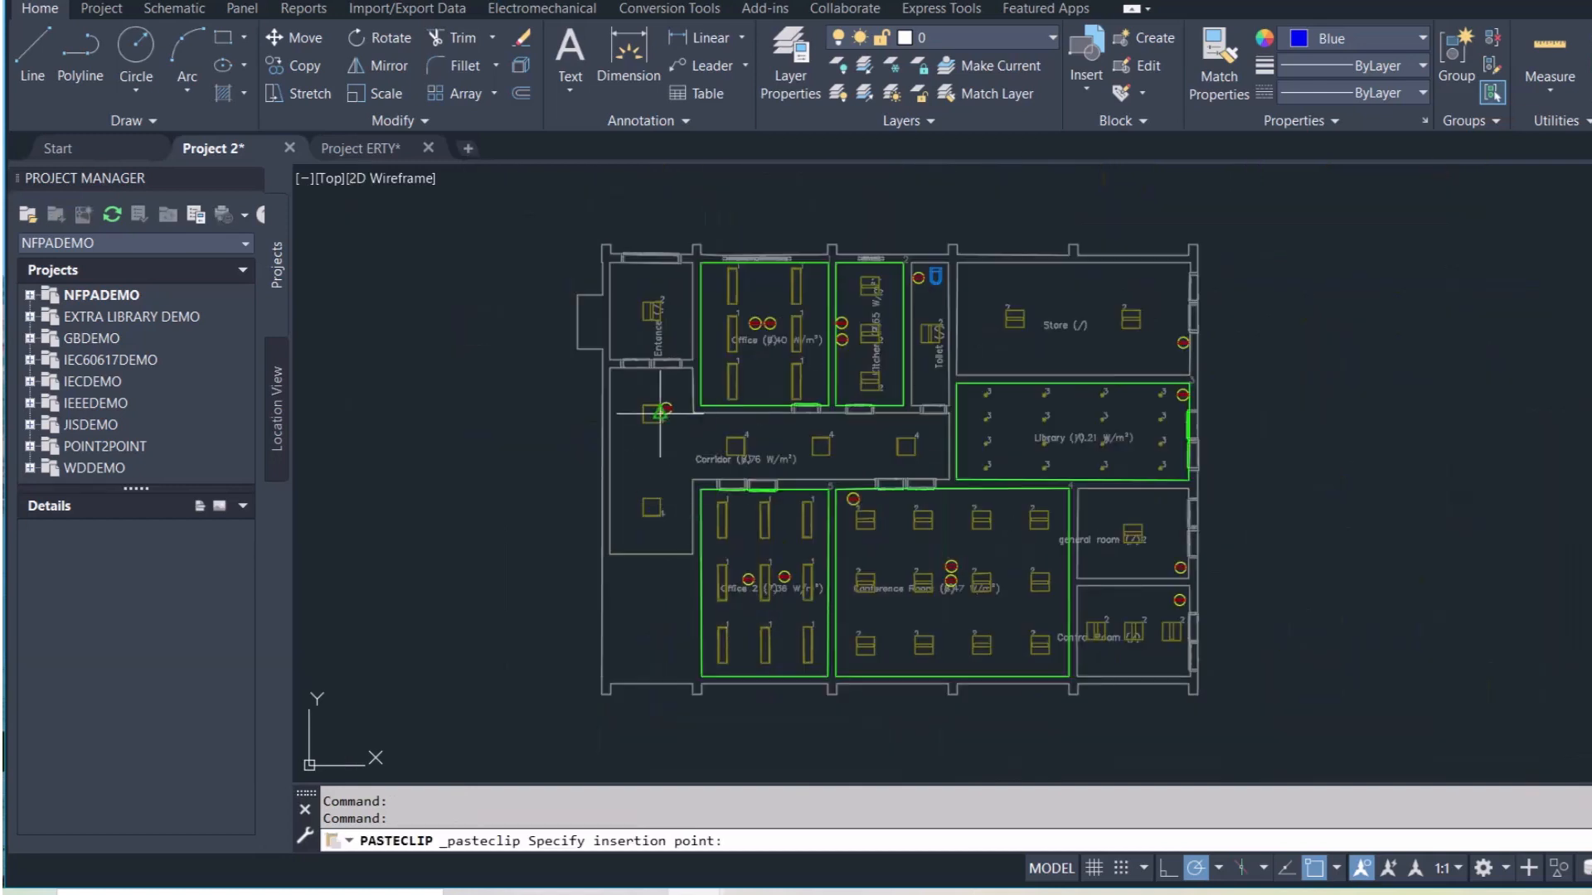
scroll(660, 412, "up", 3)
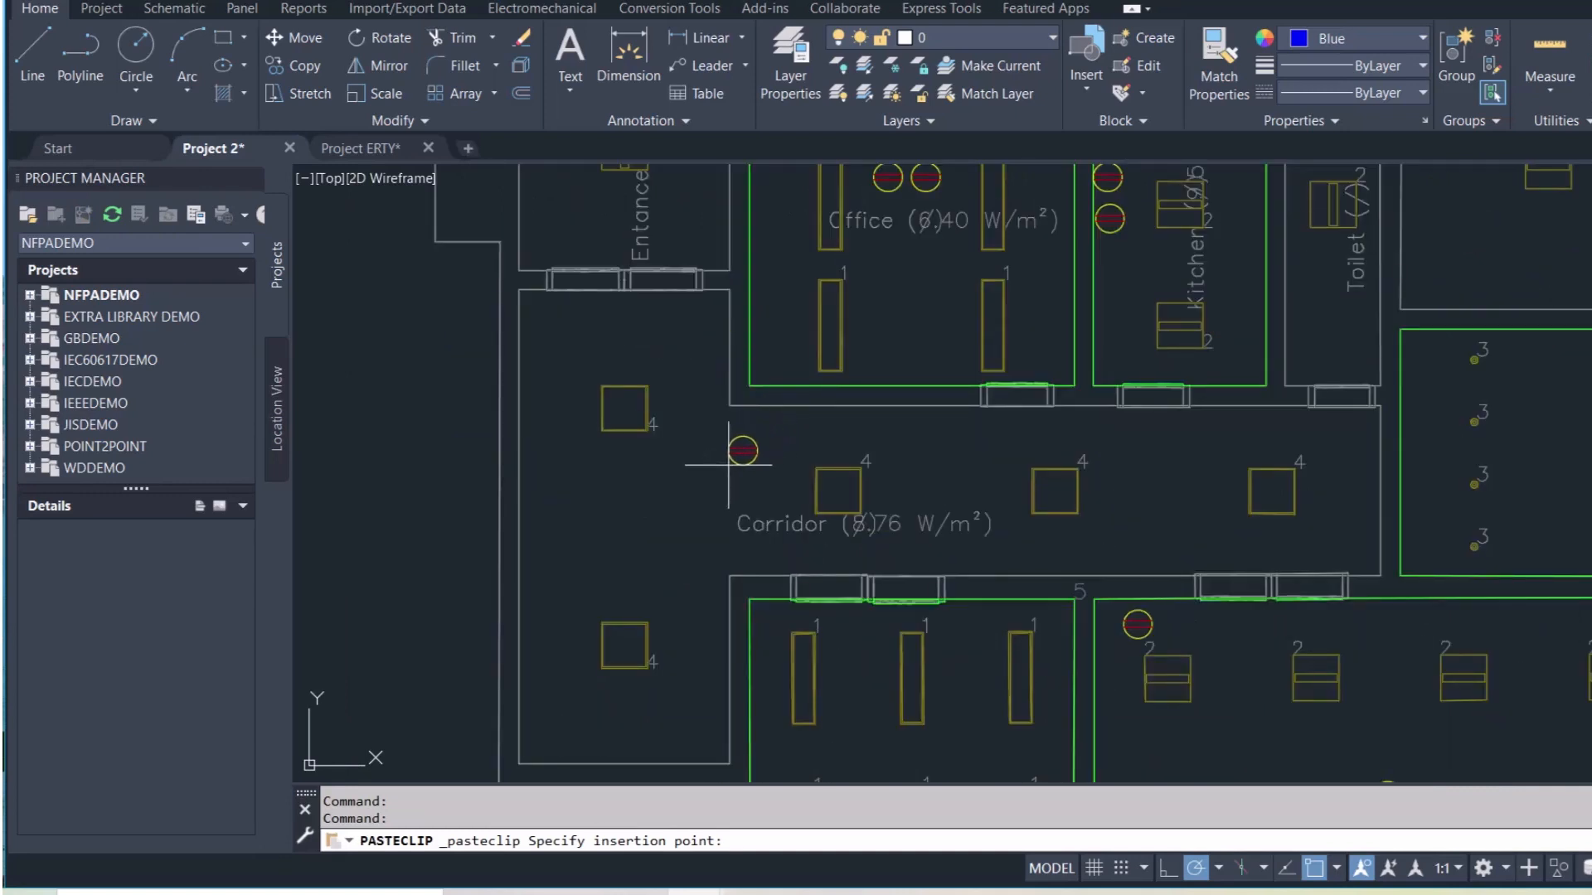
scroll(730, 473, "down", 2)
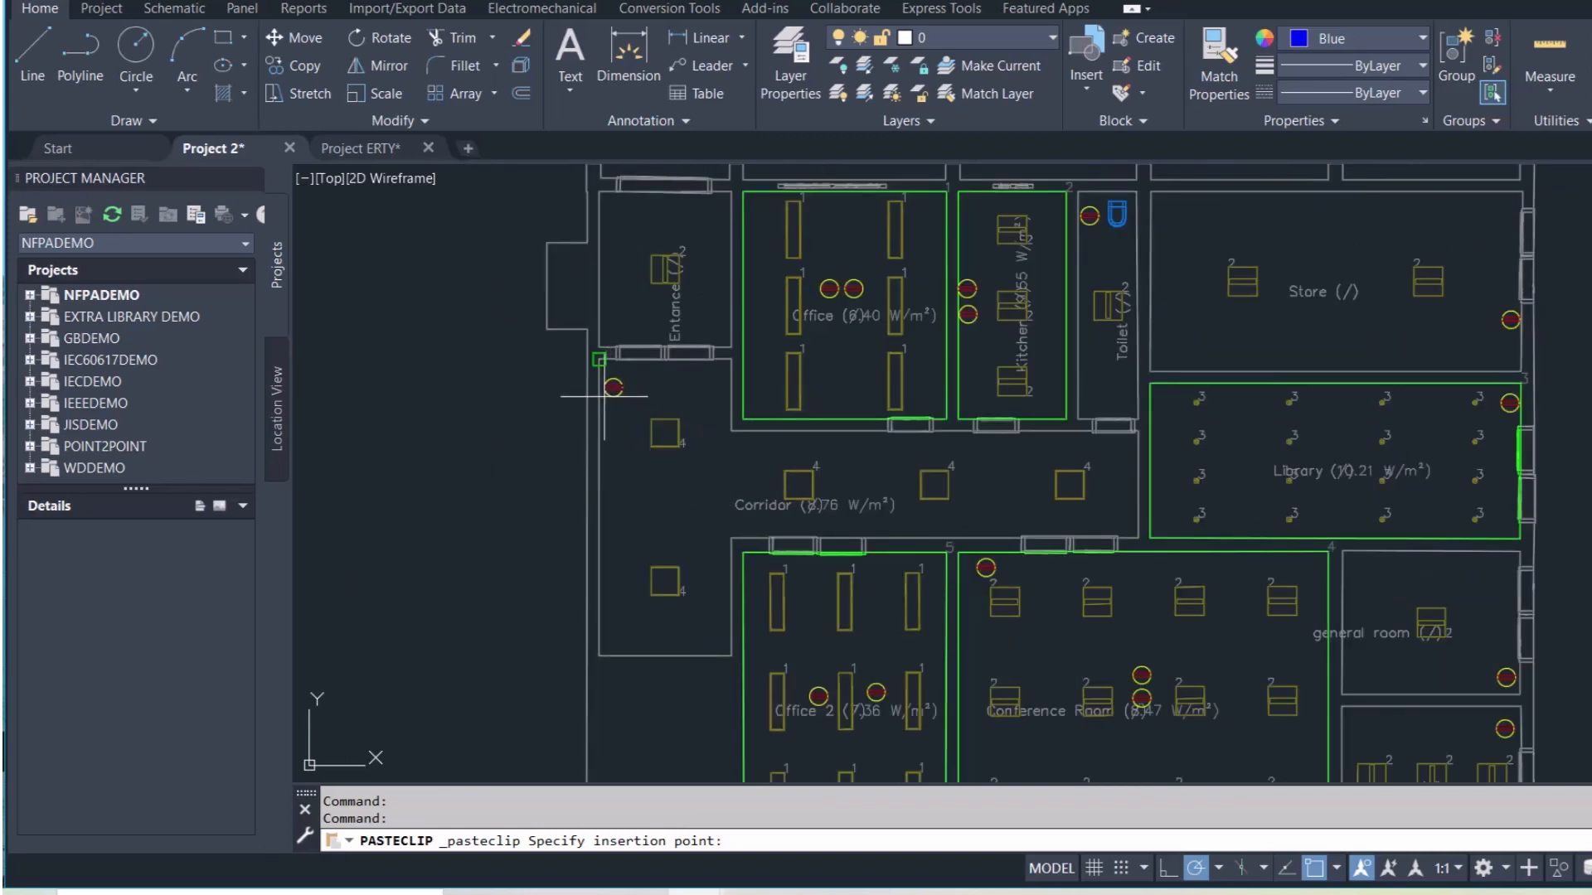
scroll(614, 386, "up", 5)
left_click(632, 361)
scroll(687, 550, "down", 6)
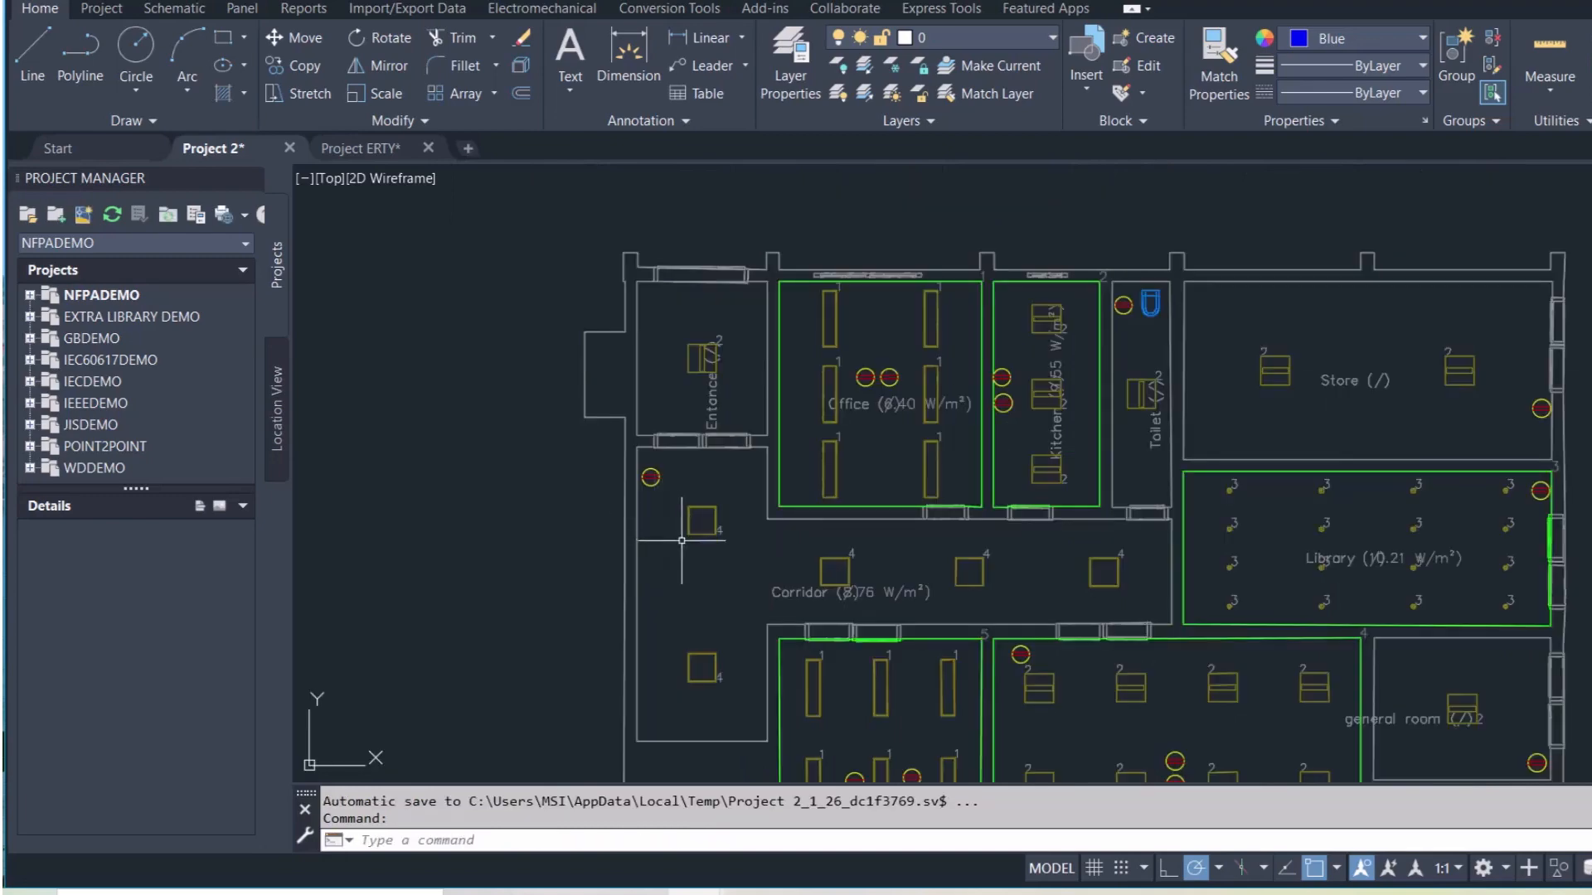
scroll(691, 562, "up", 5)
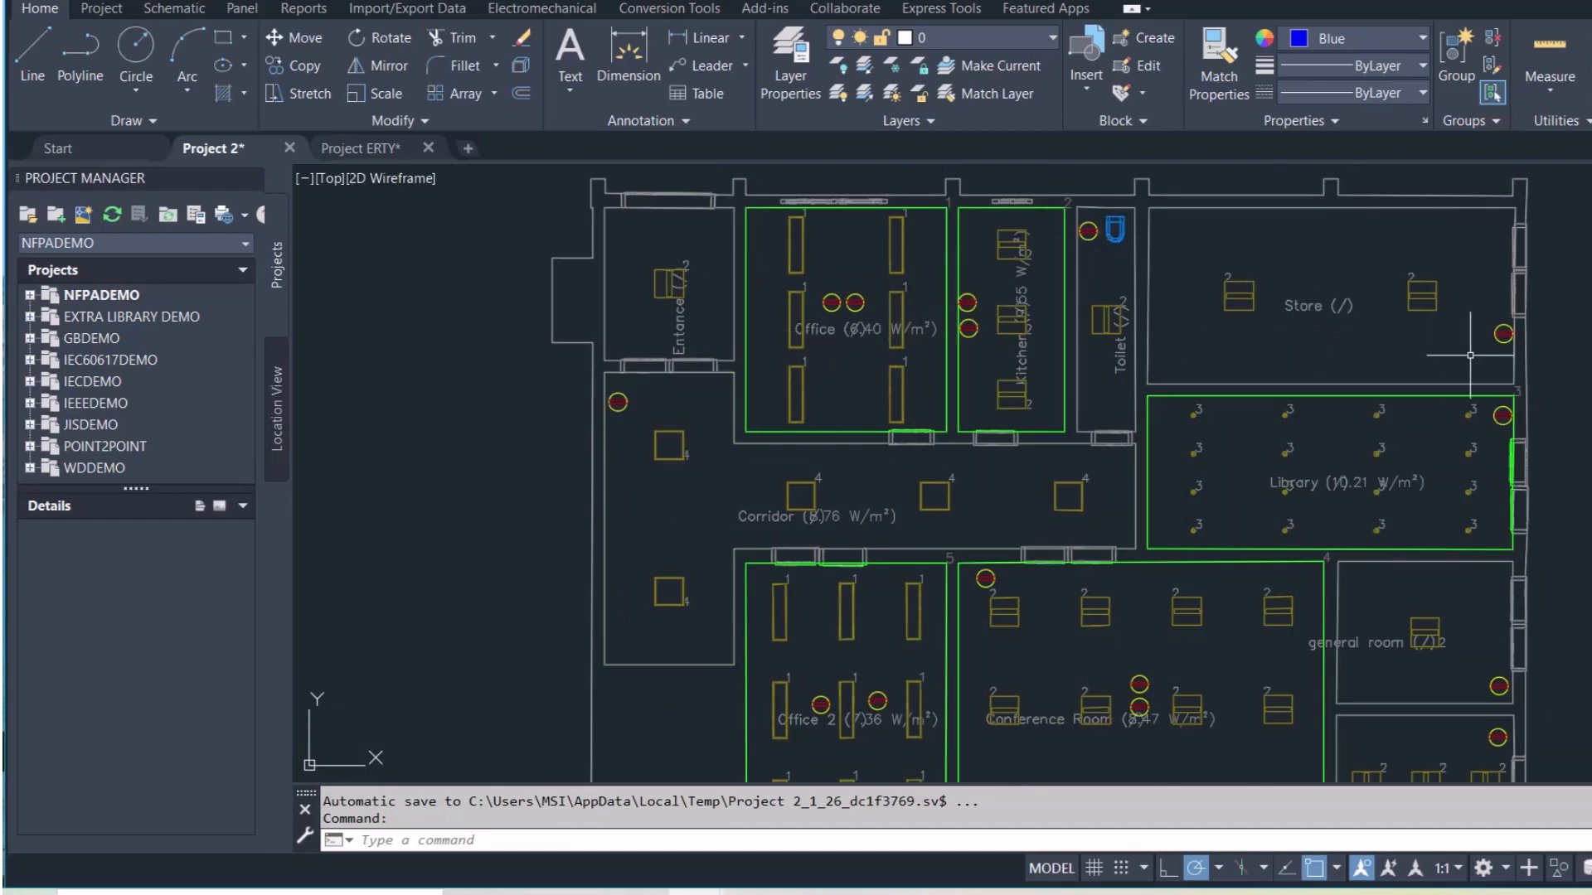
middle_click_drag(1430, 505, 1377, 301)
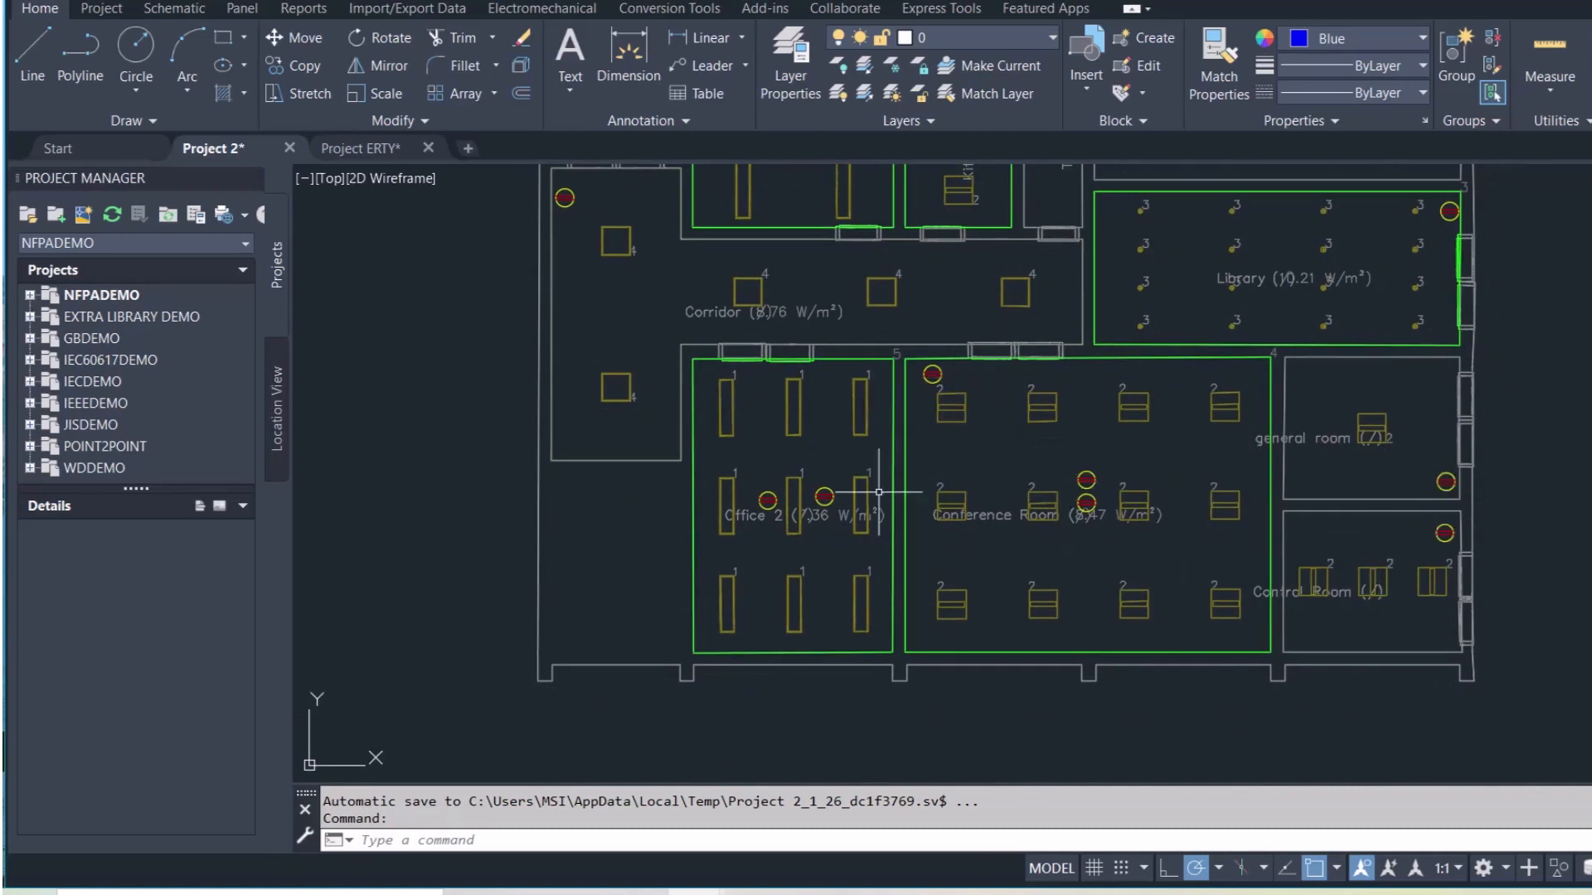
scroll(729, 485, "down", 4)
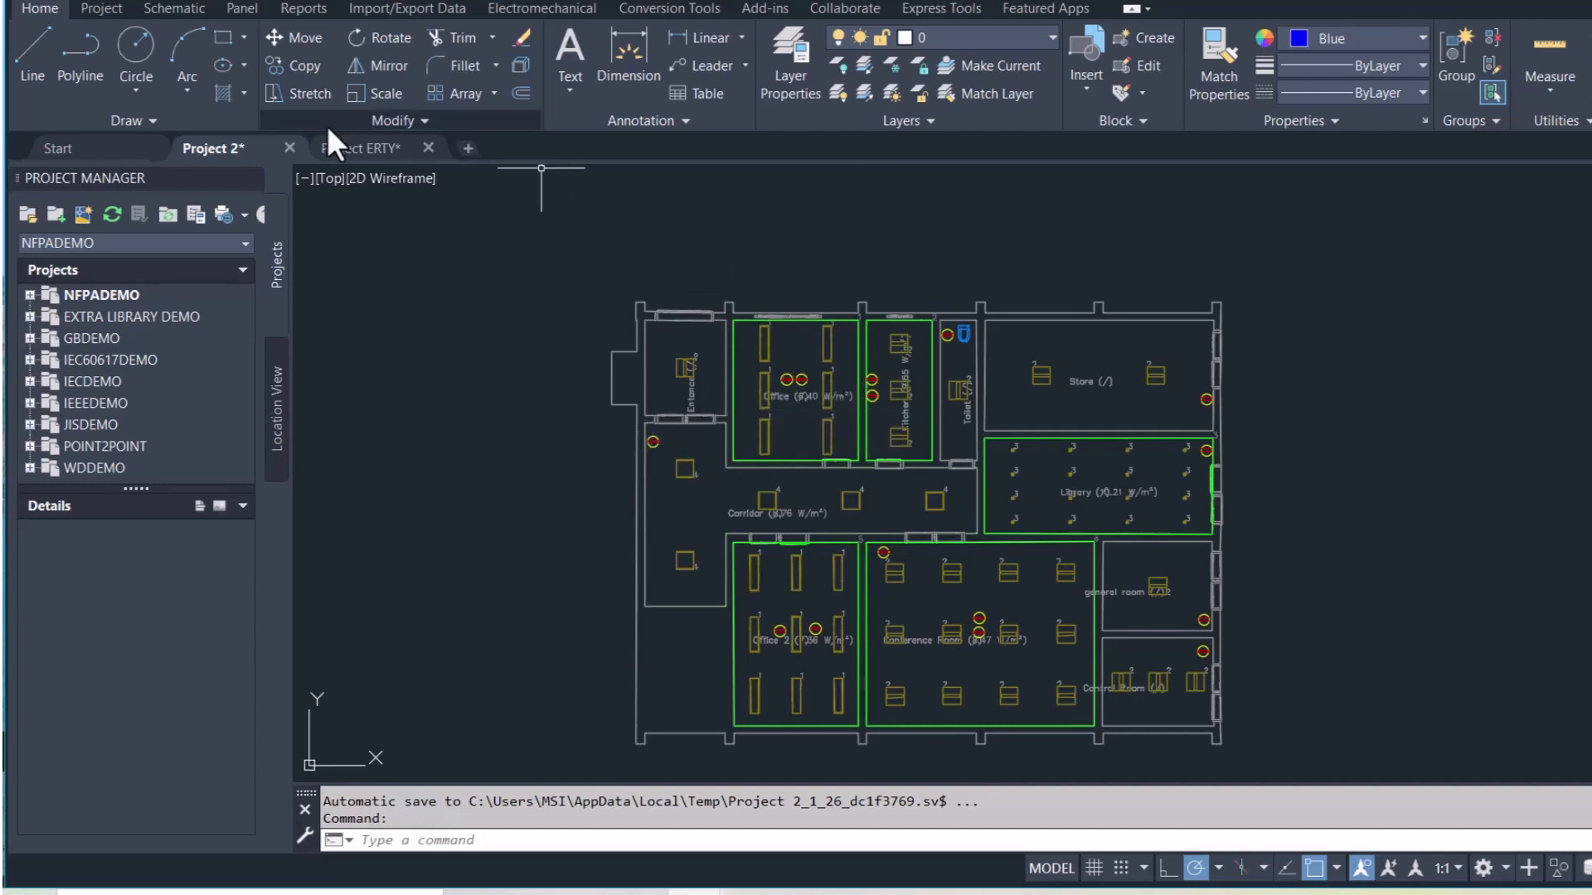
Make red the current colour for new wiring objects
left_click(1330, 37)
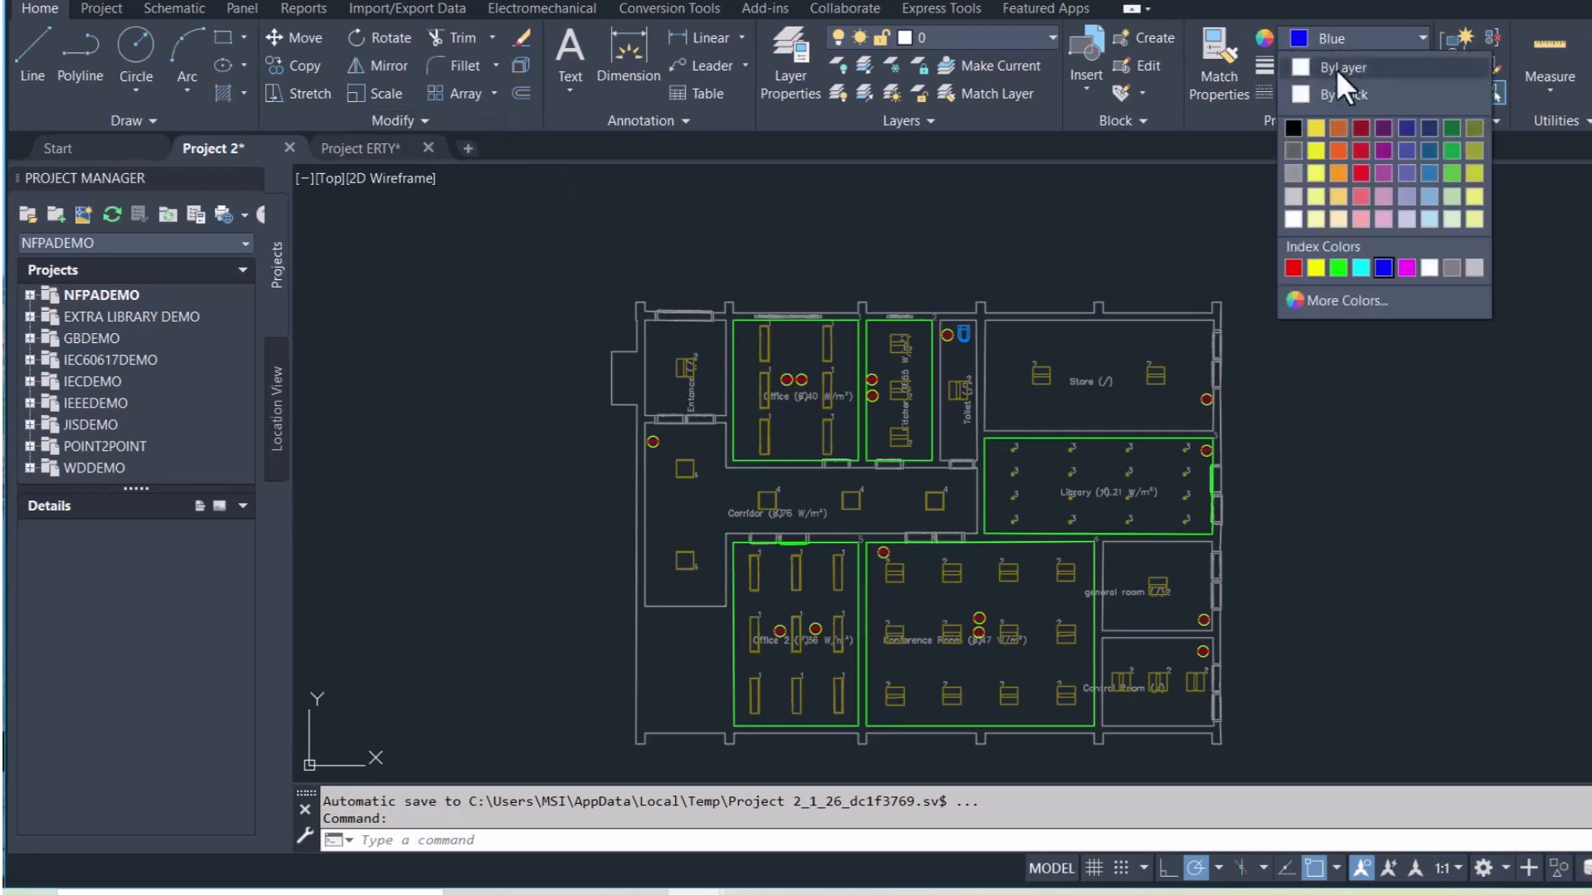
left_click(1291, 265)
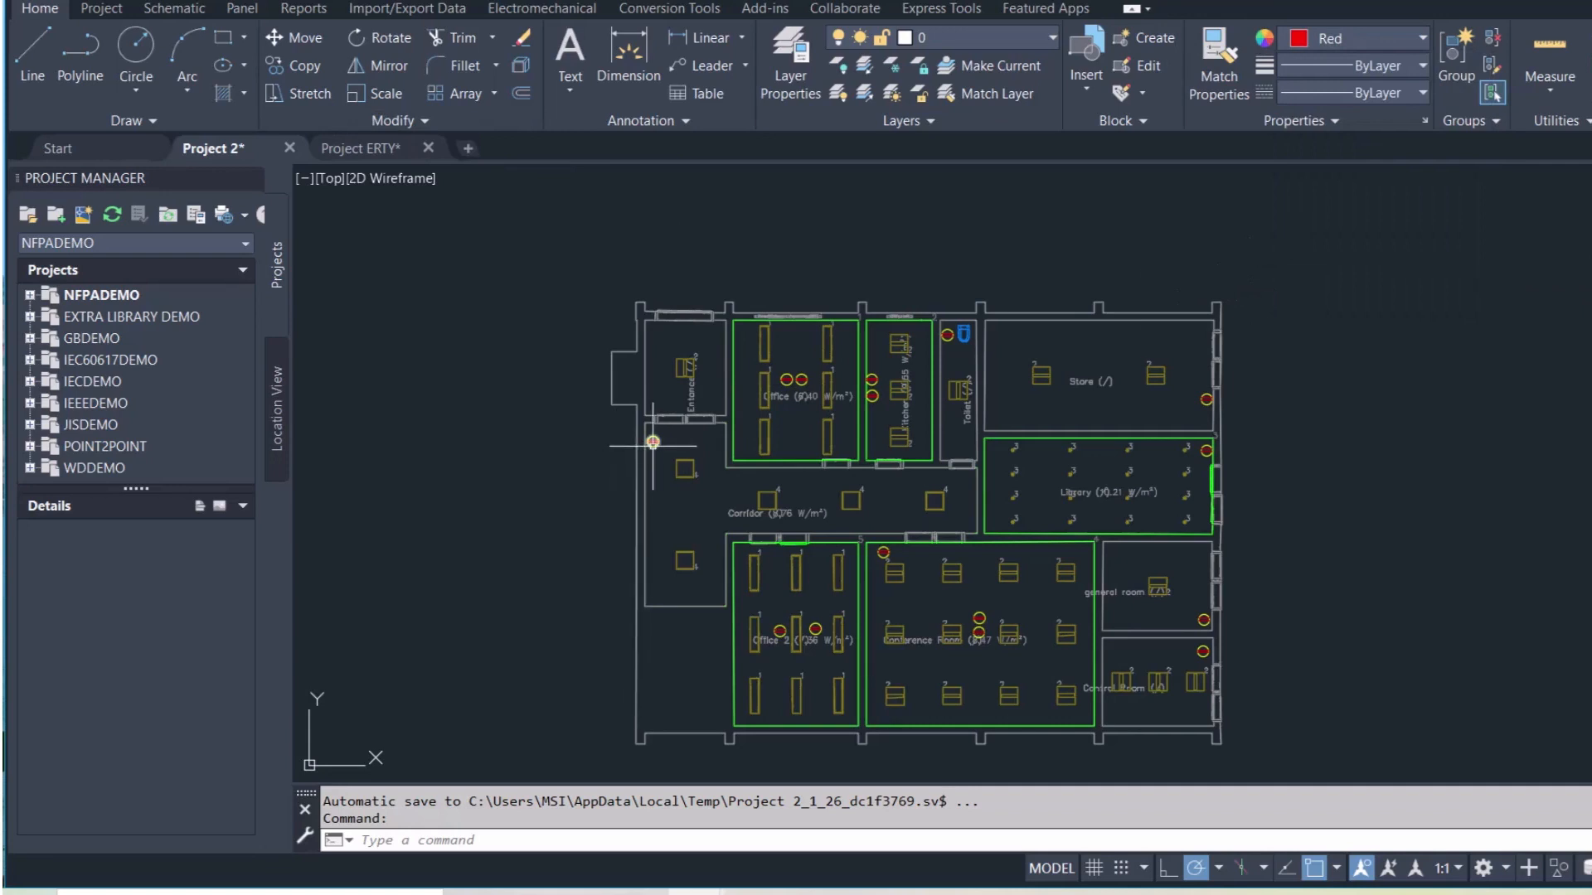
scroll(653, 441, "up", 7)
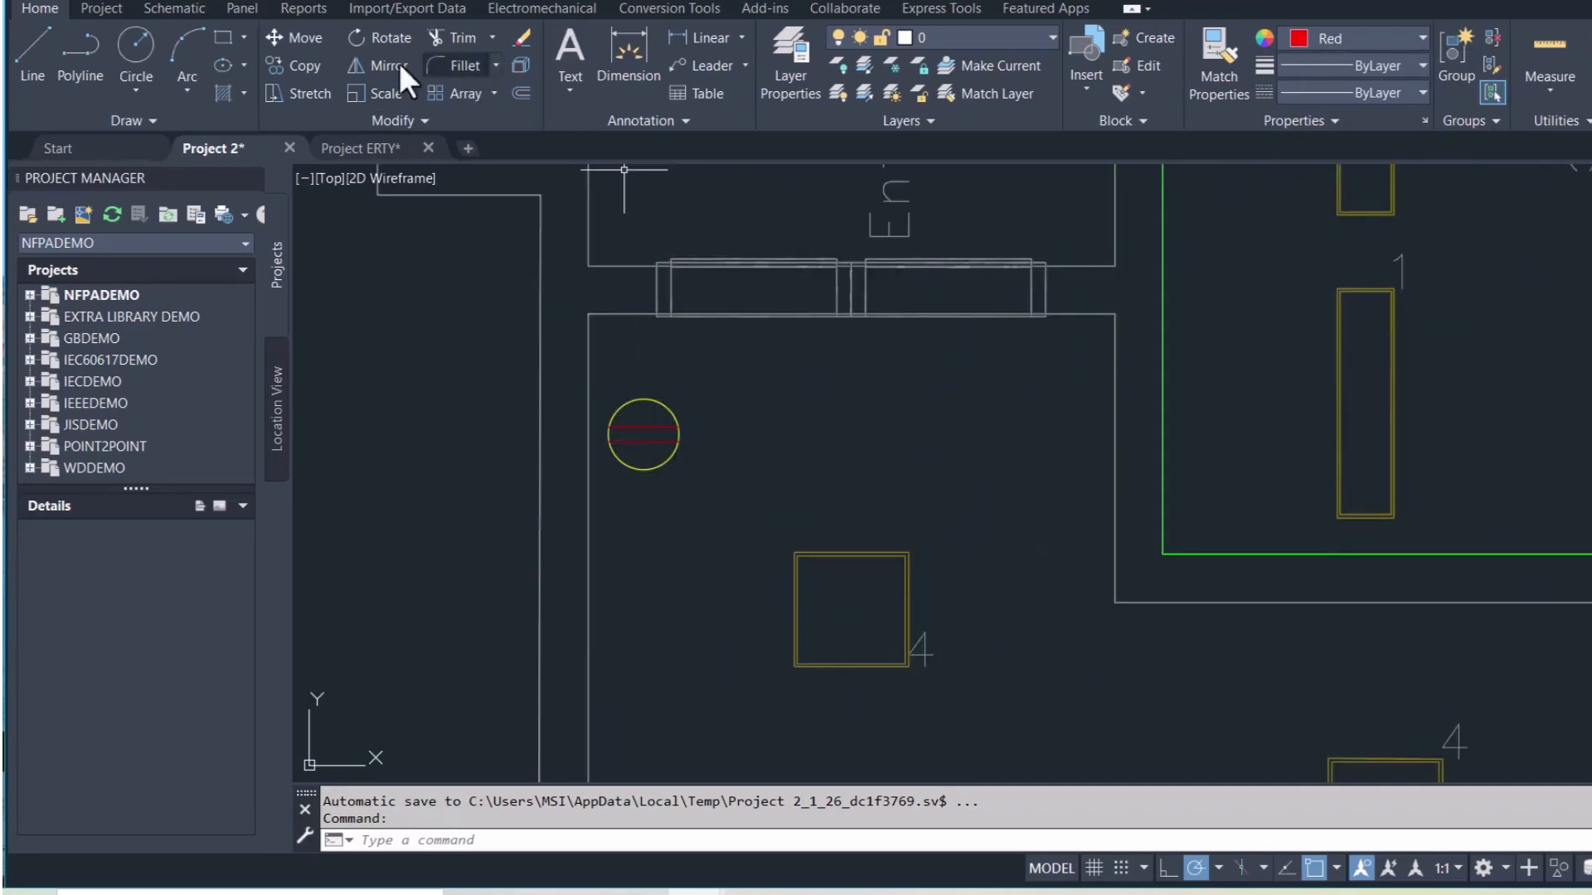
Start an arc from the corridor socket toward the office, then cancel it
left_click(202, 43)
scroll(710, 352, "down", 6)
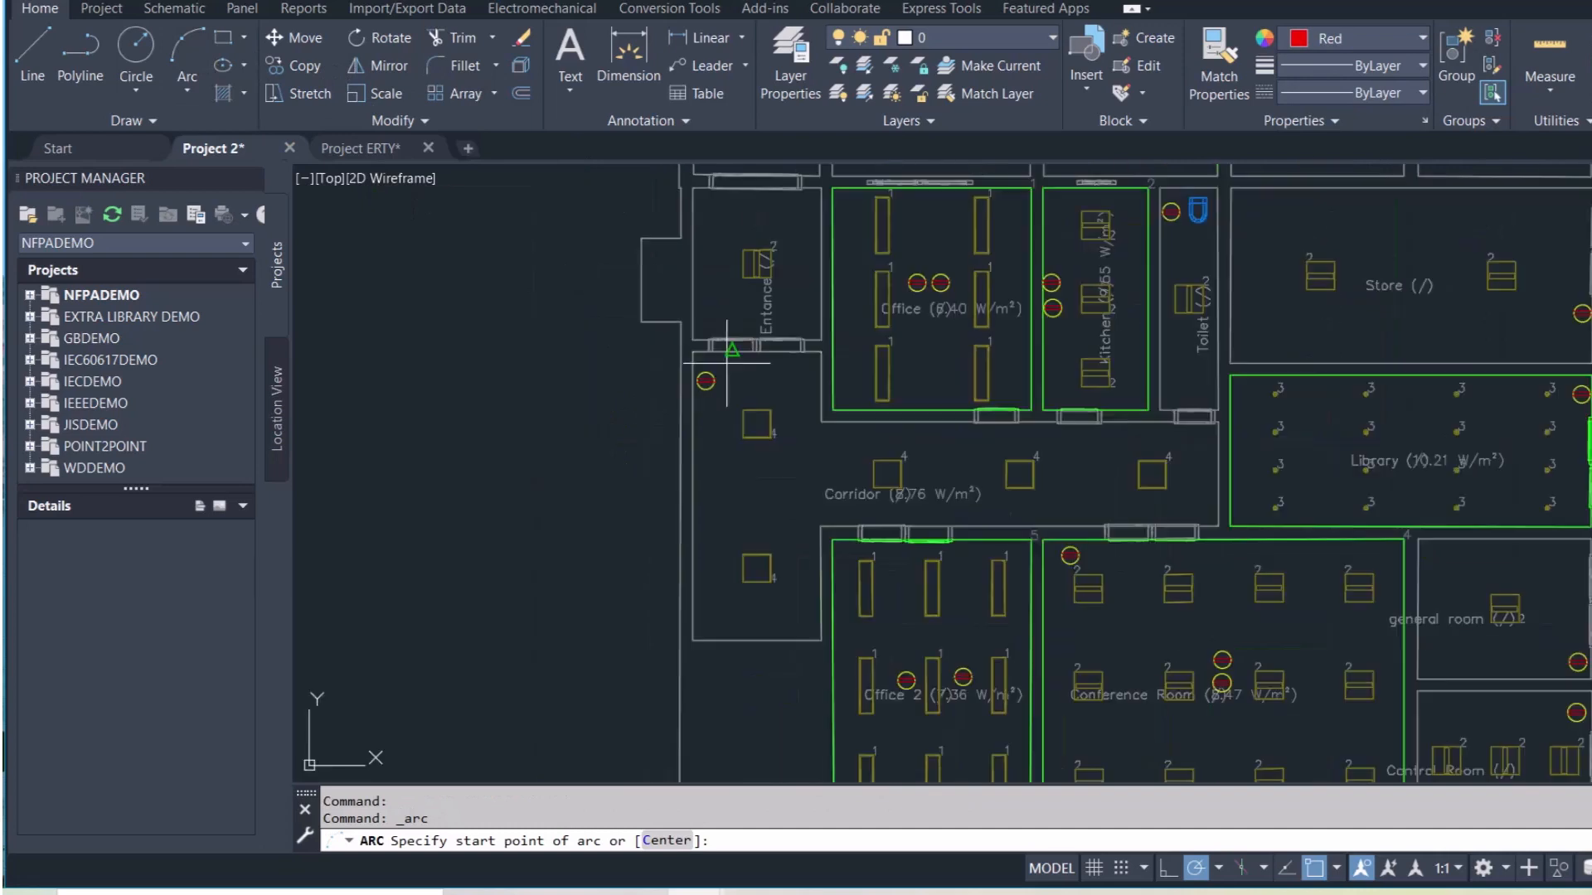
scroll(710, 351, "up", 2)
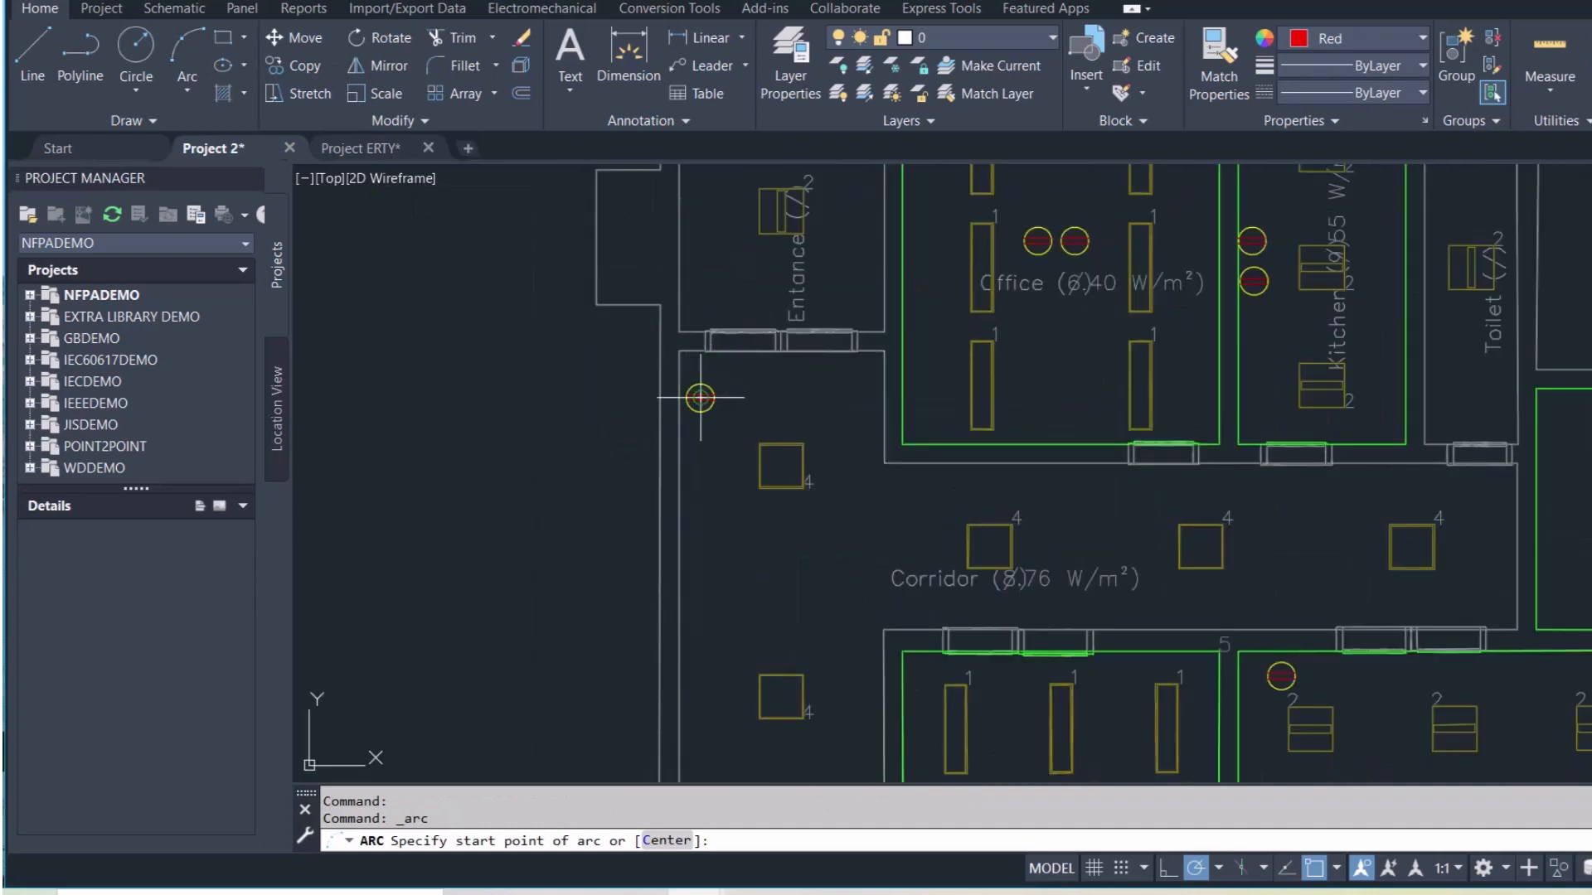
left_click(701, 398)
left_click(902, 267)
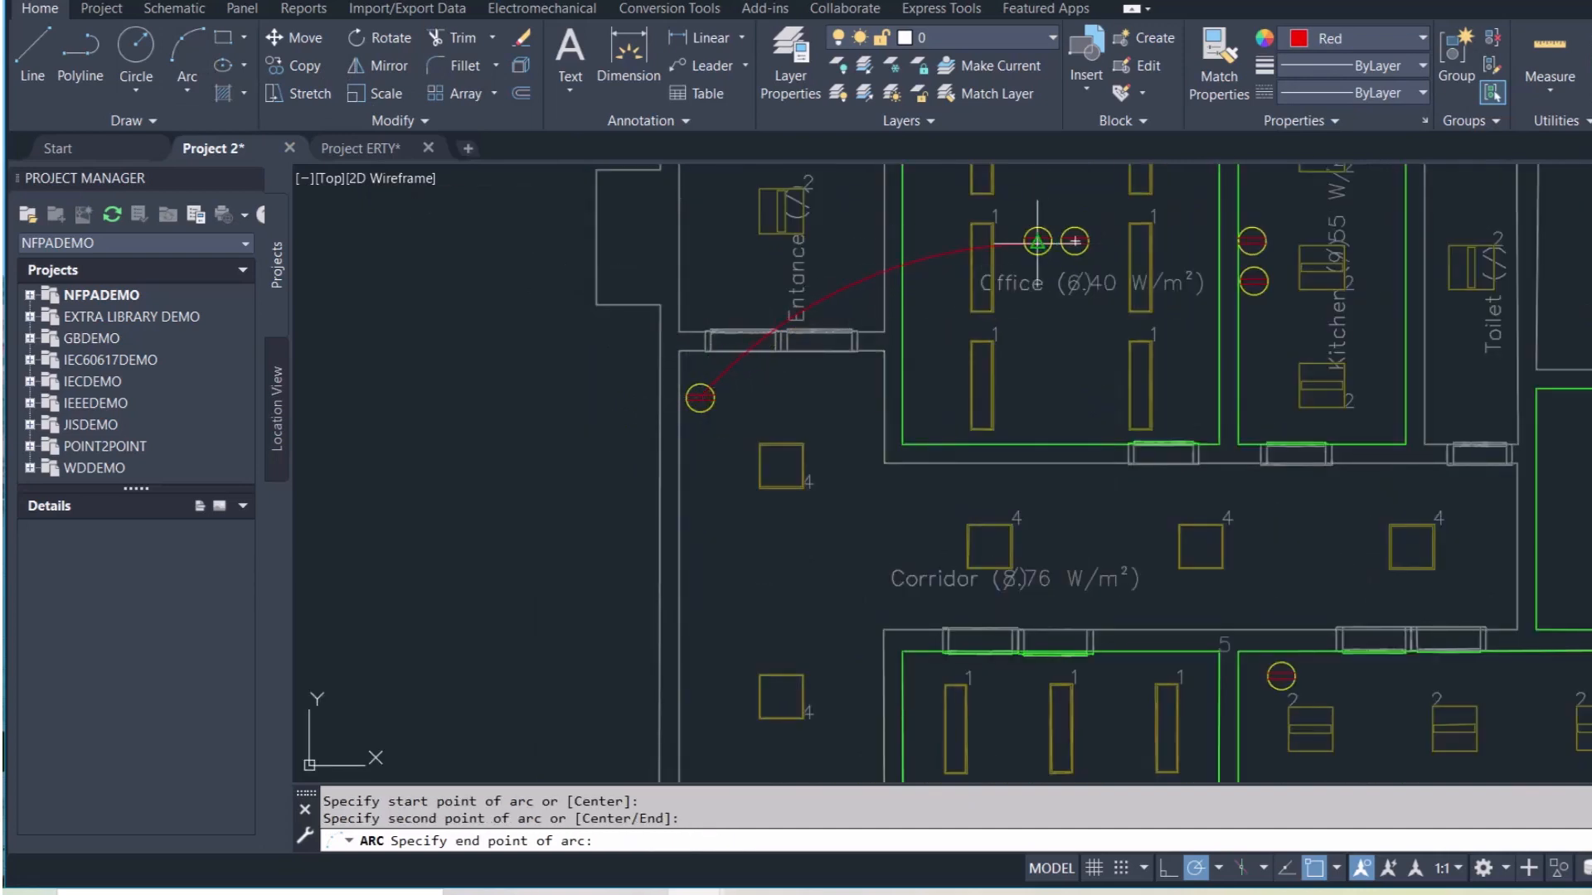
scroll(1037, 241, "up", 4)
key("Escape")
key("Return")
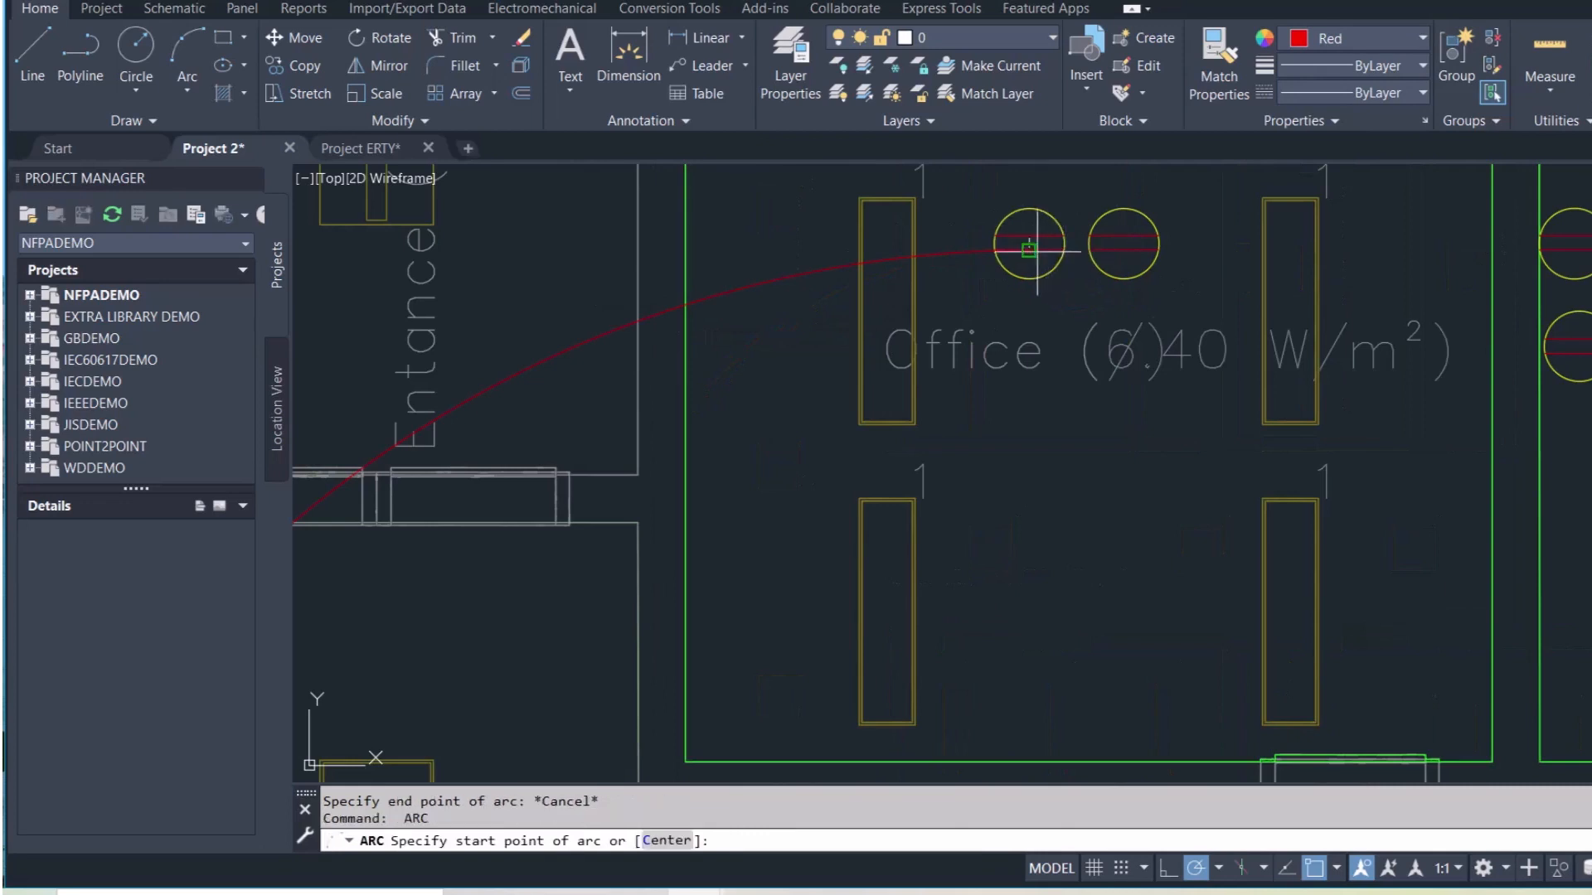
Draw a red arc from the right office socket to the upper kitchen socket
left_click(1032, 249)
left_click(1070, 243)
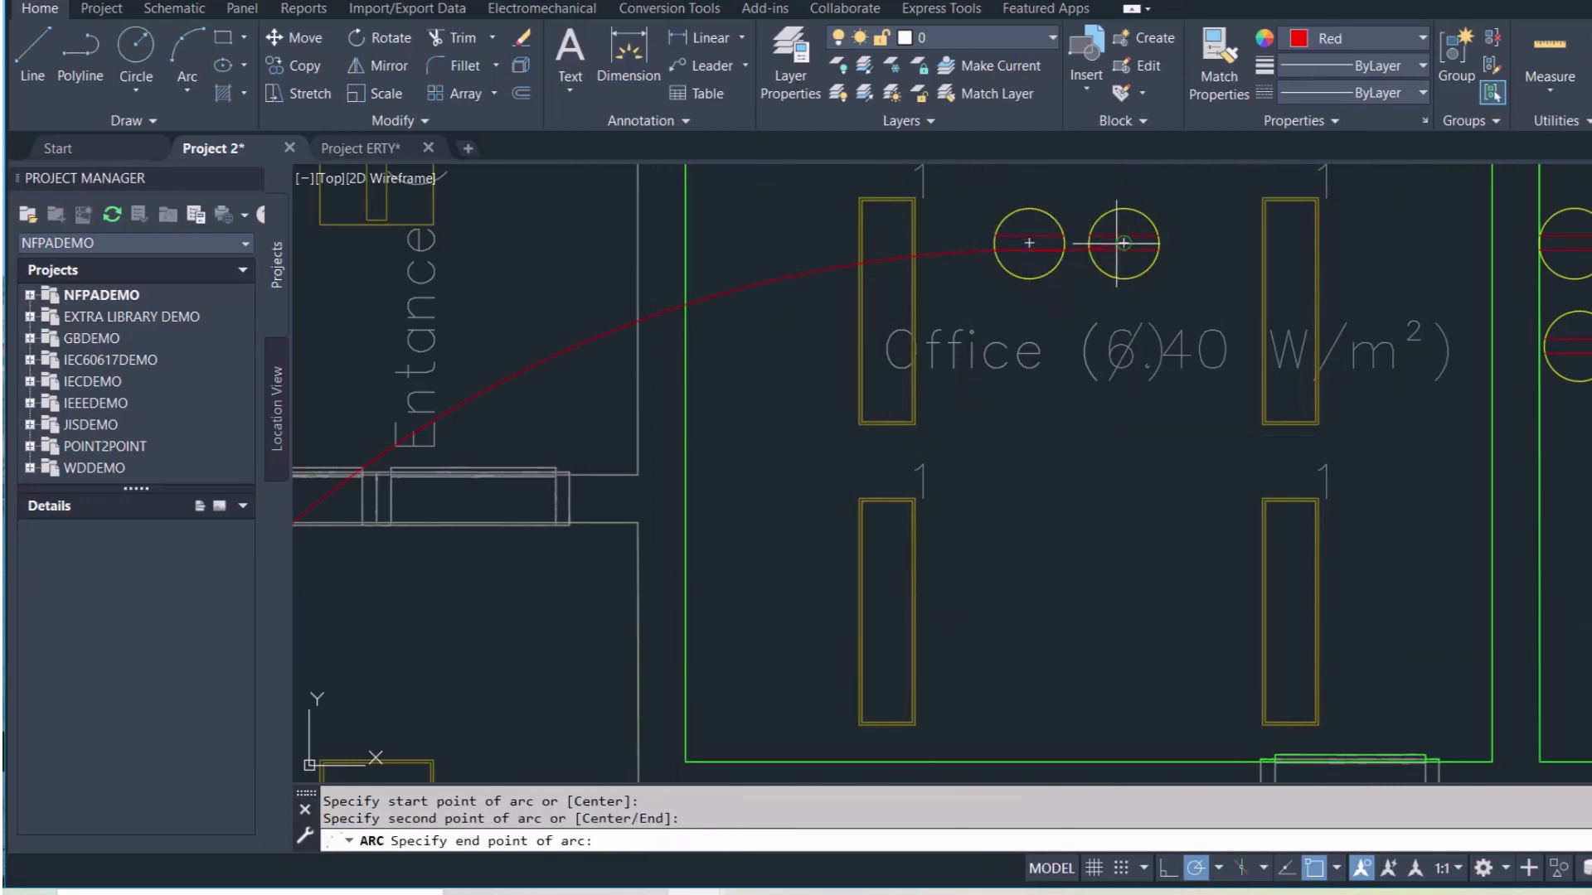
key("Escape")
key("Return")
middle_click_drag(1124, 243, 925, 290)
left_click(925, 291)
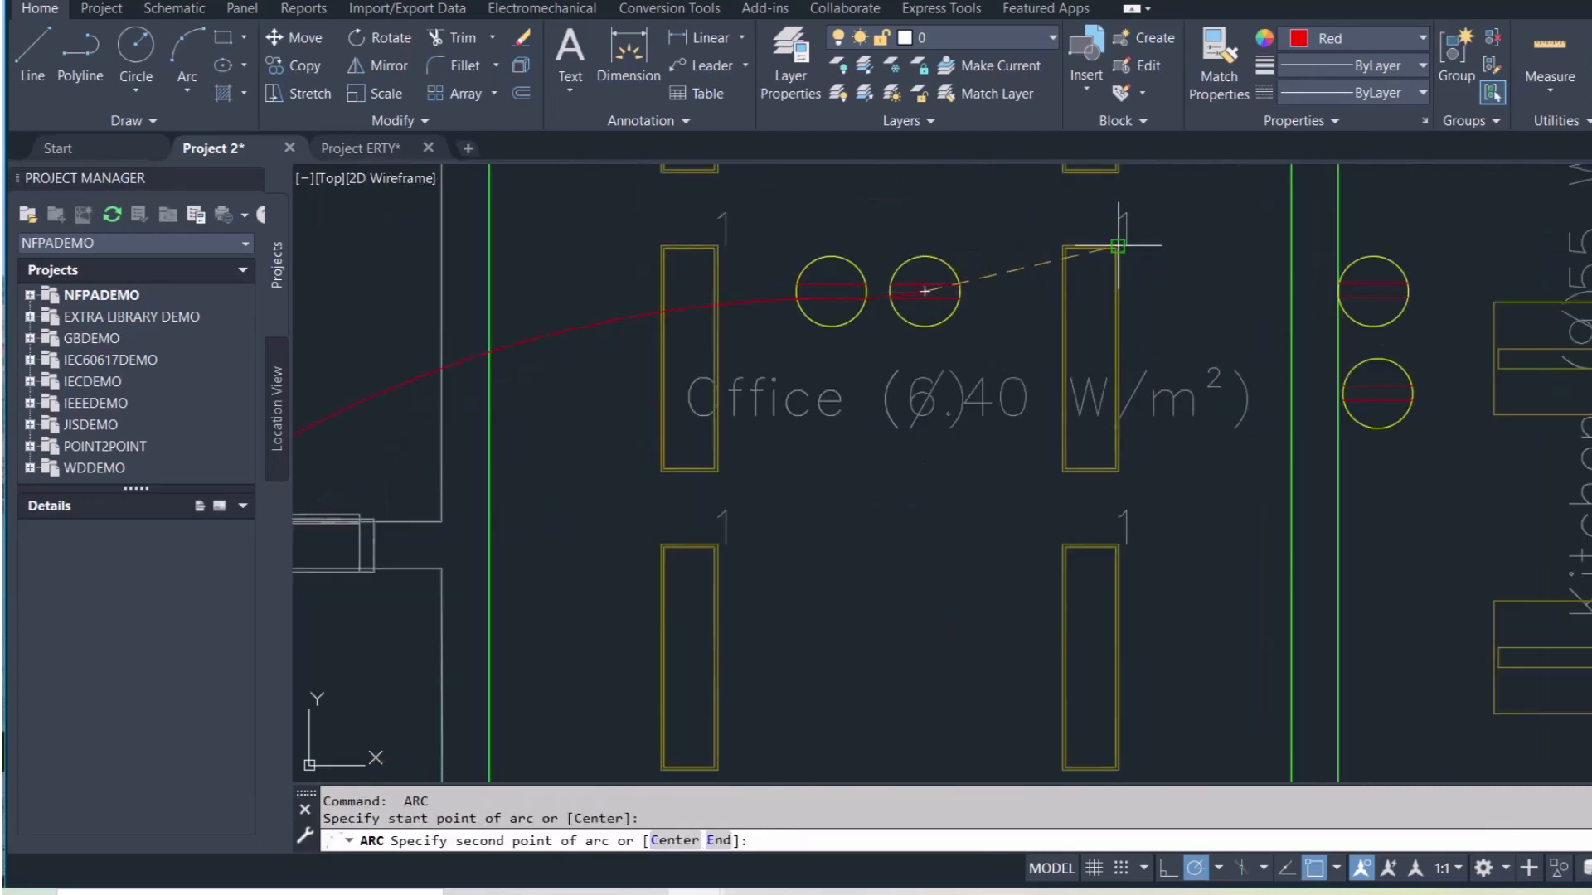
left_click(1140, 305)
left_click(1366, 294)
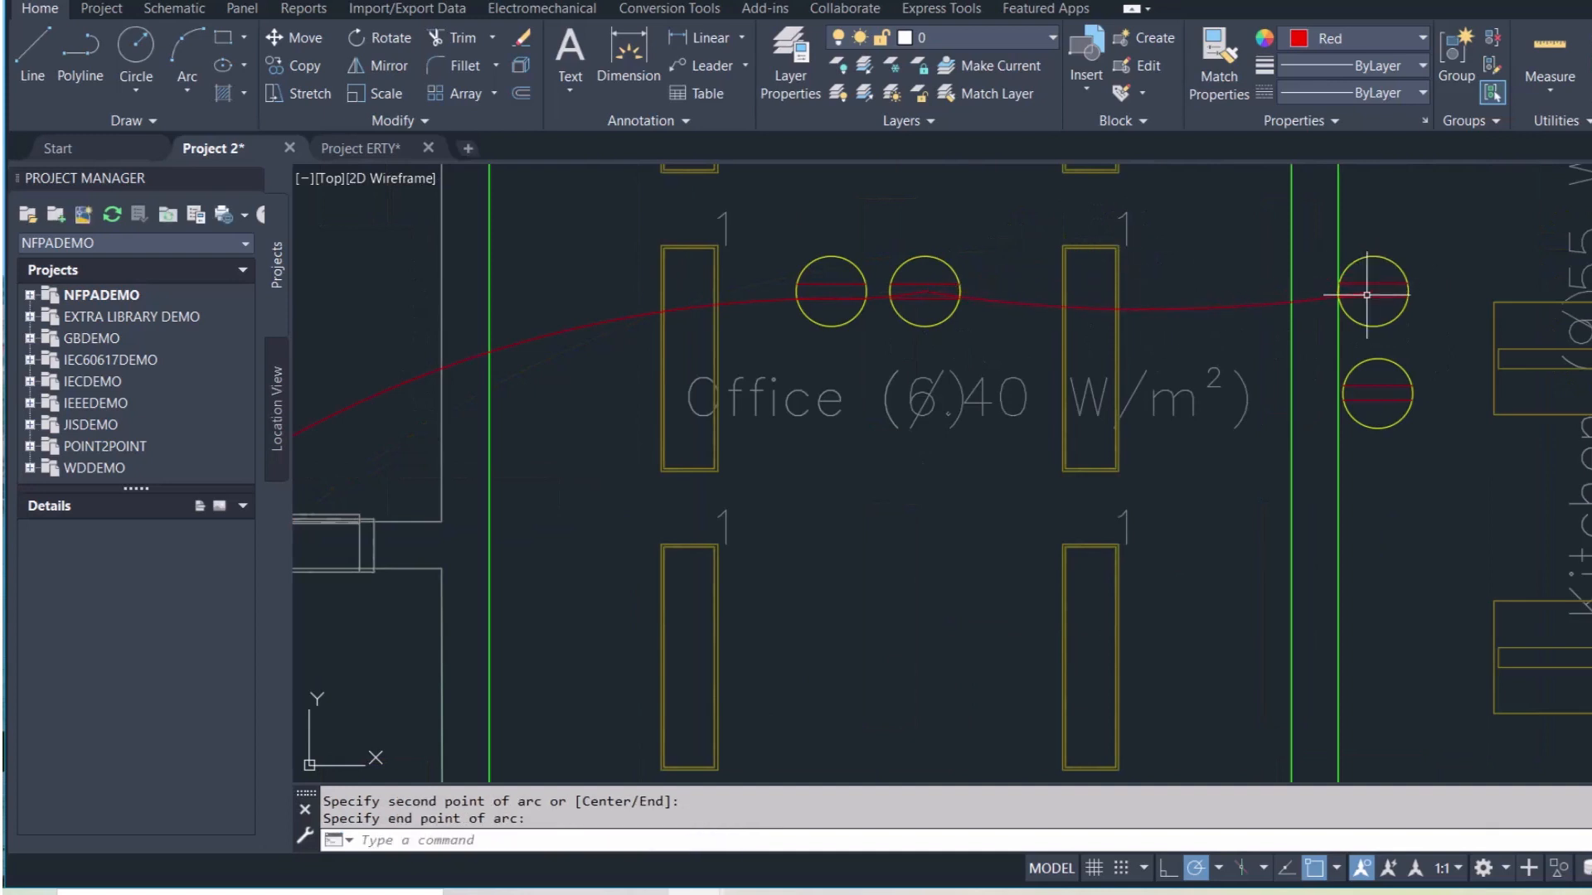
Abandon an arc between the two kitchen sockets and bring the toilet and store area into view
key("Return")
left_click(1371, 292)
left_click(1309, 340)
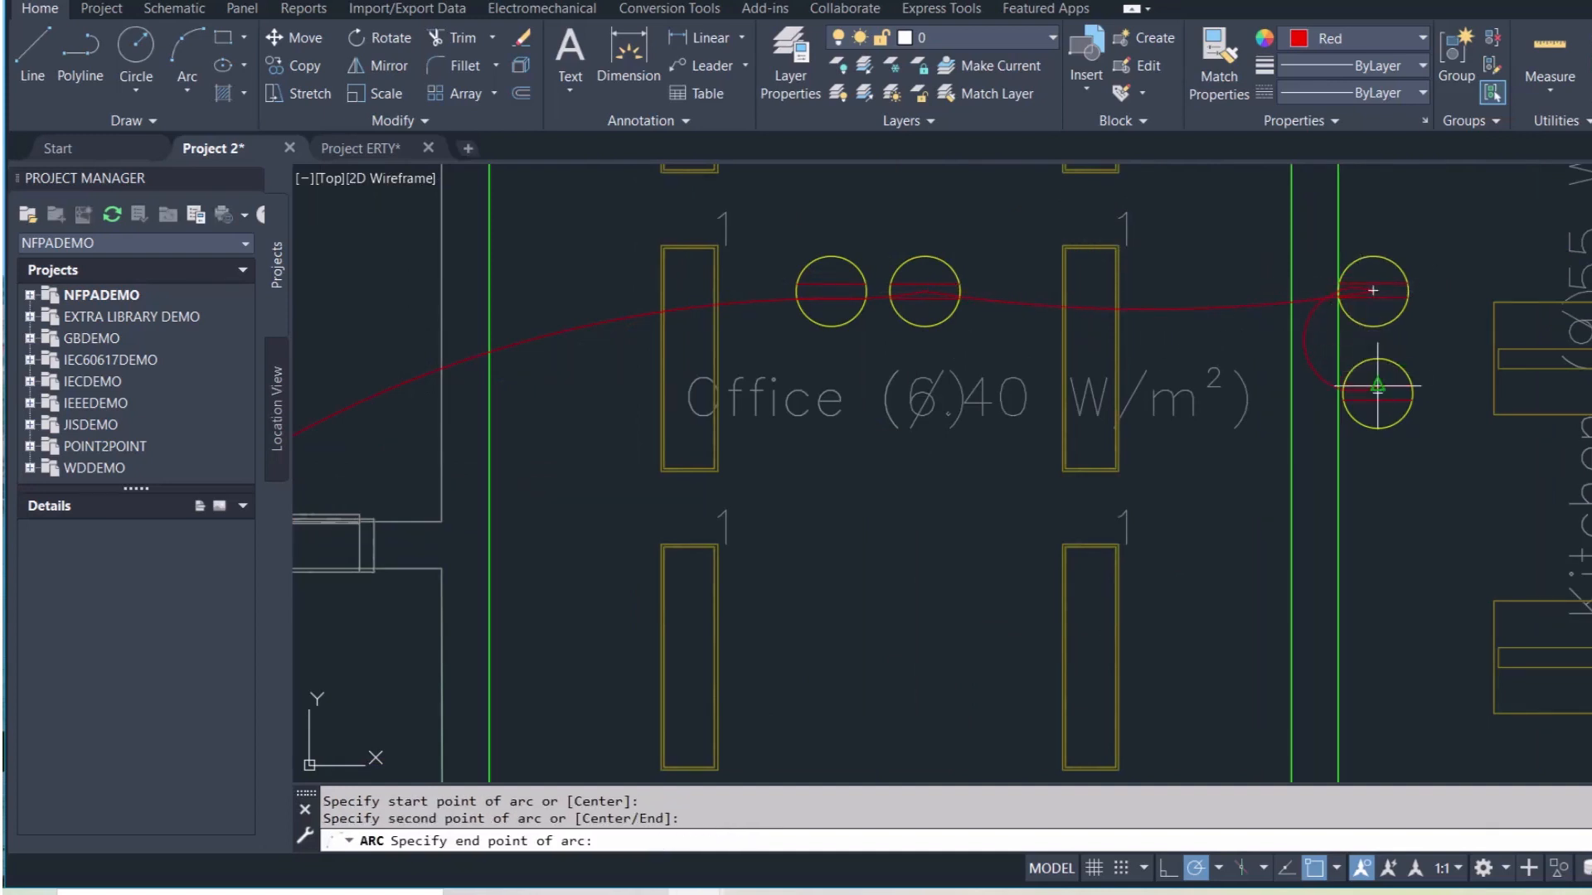
key("Escape")
scroll(1202, 335, "down", 6)
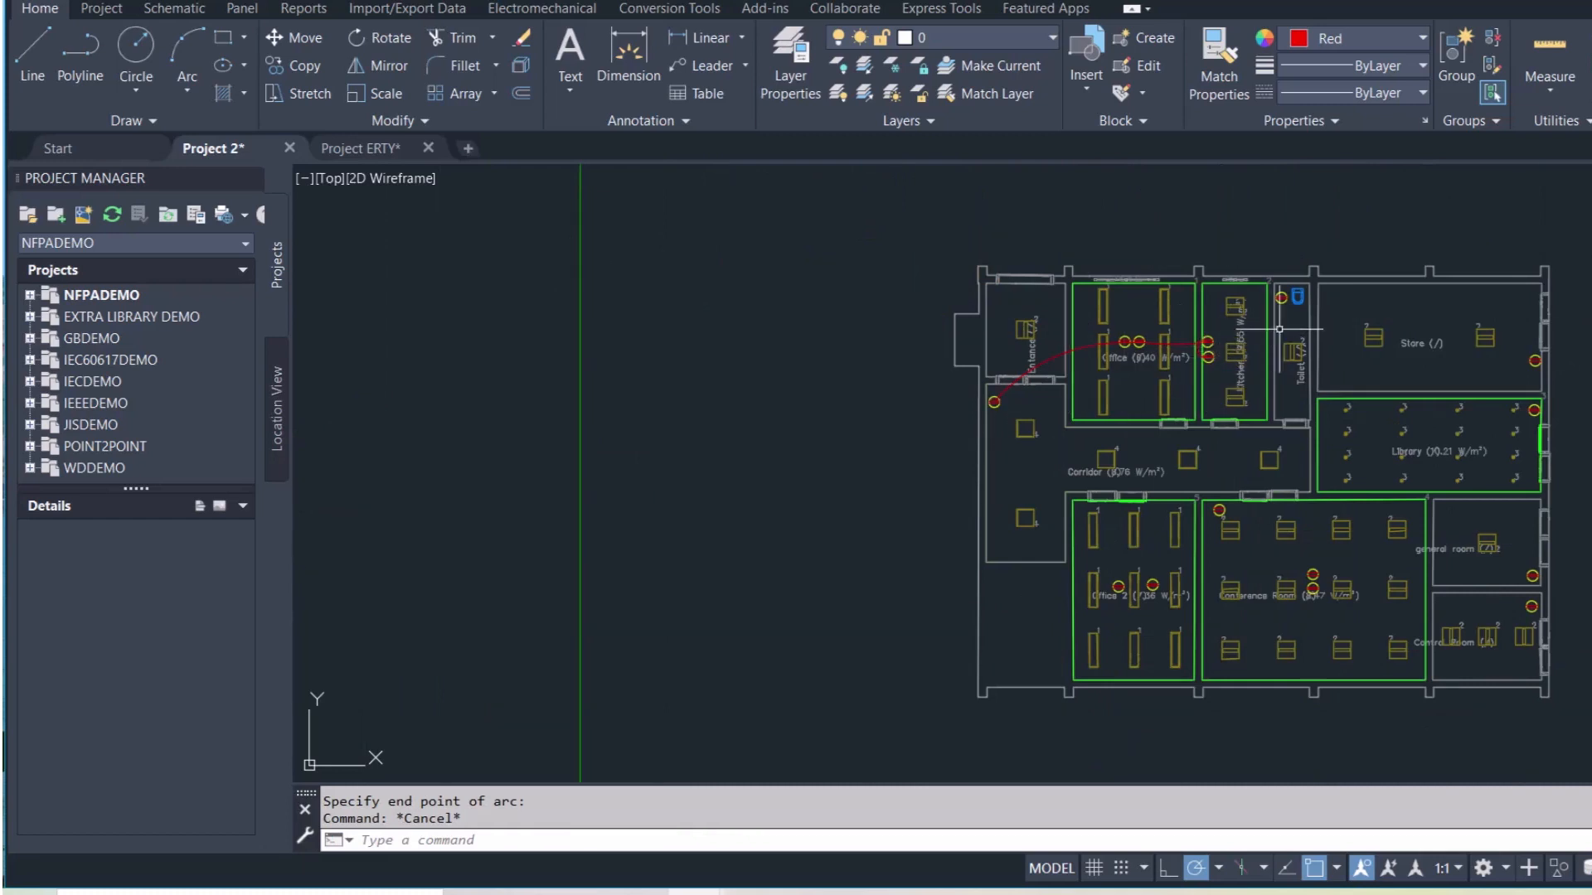
scroll(1279, 329, "up", 2)
middle_click_drag(1409, 308, 1020, 323)
Draw a red arc from the toilet socket over the Store to the Store socket
key("Return")
scroll(850, 294, "up", 5)
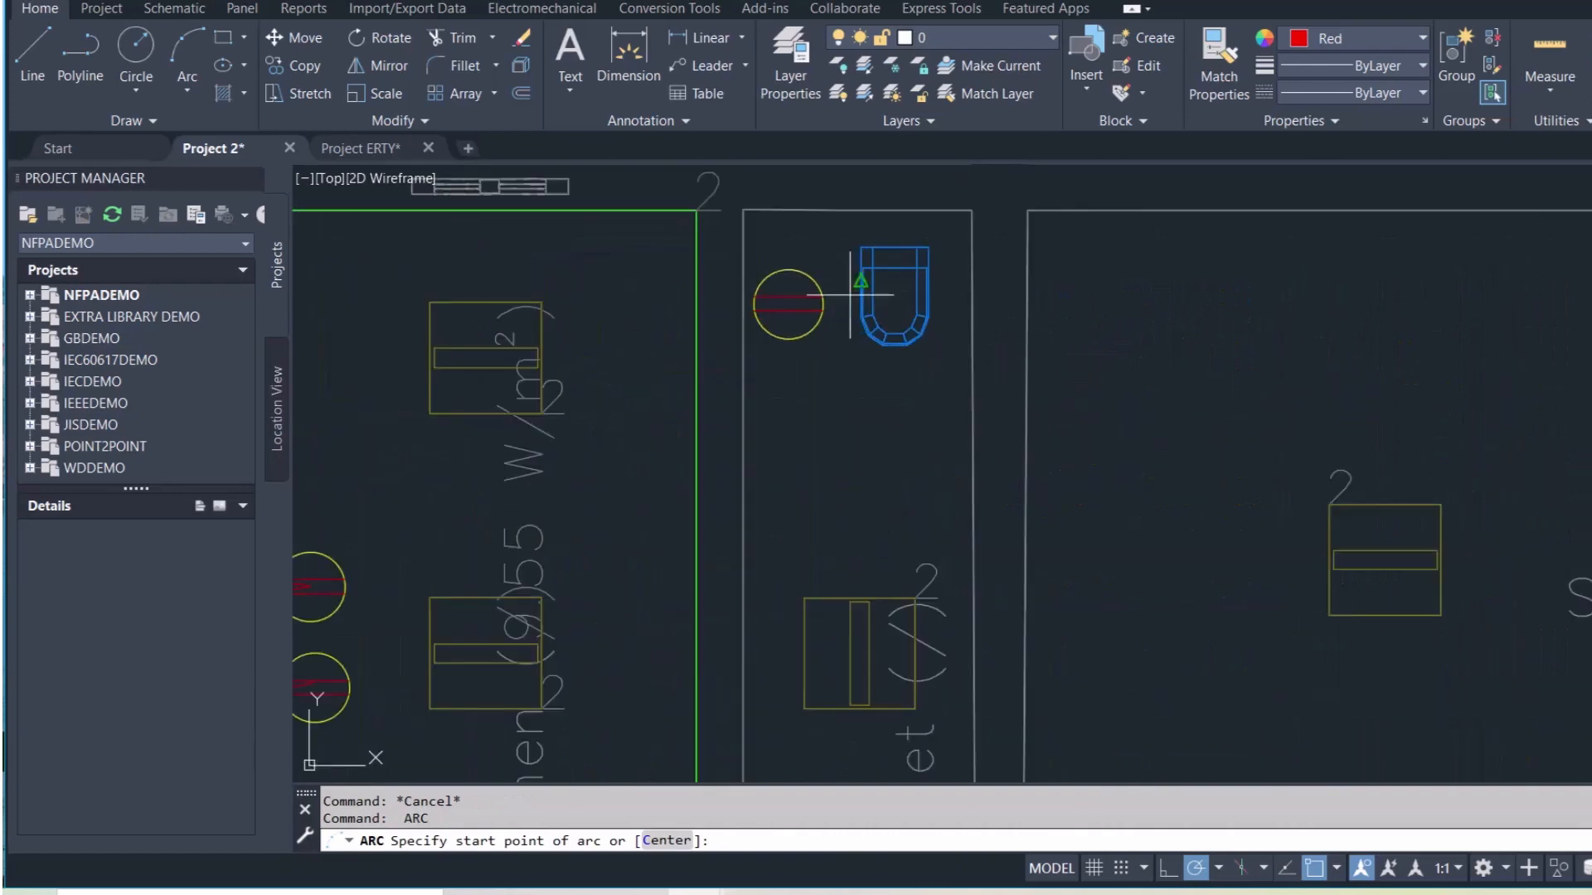
left_click(787, 304)
scroll(1219, 304, "down", 3)
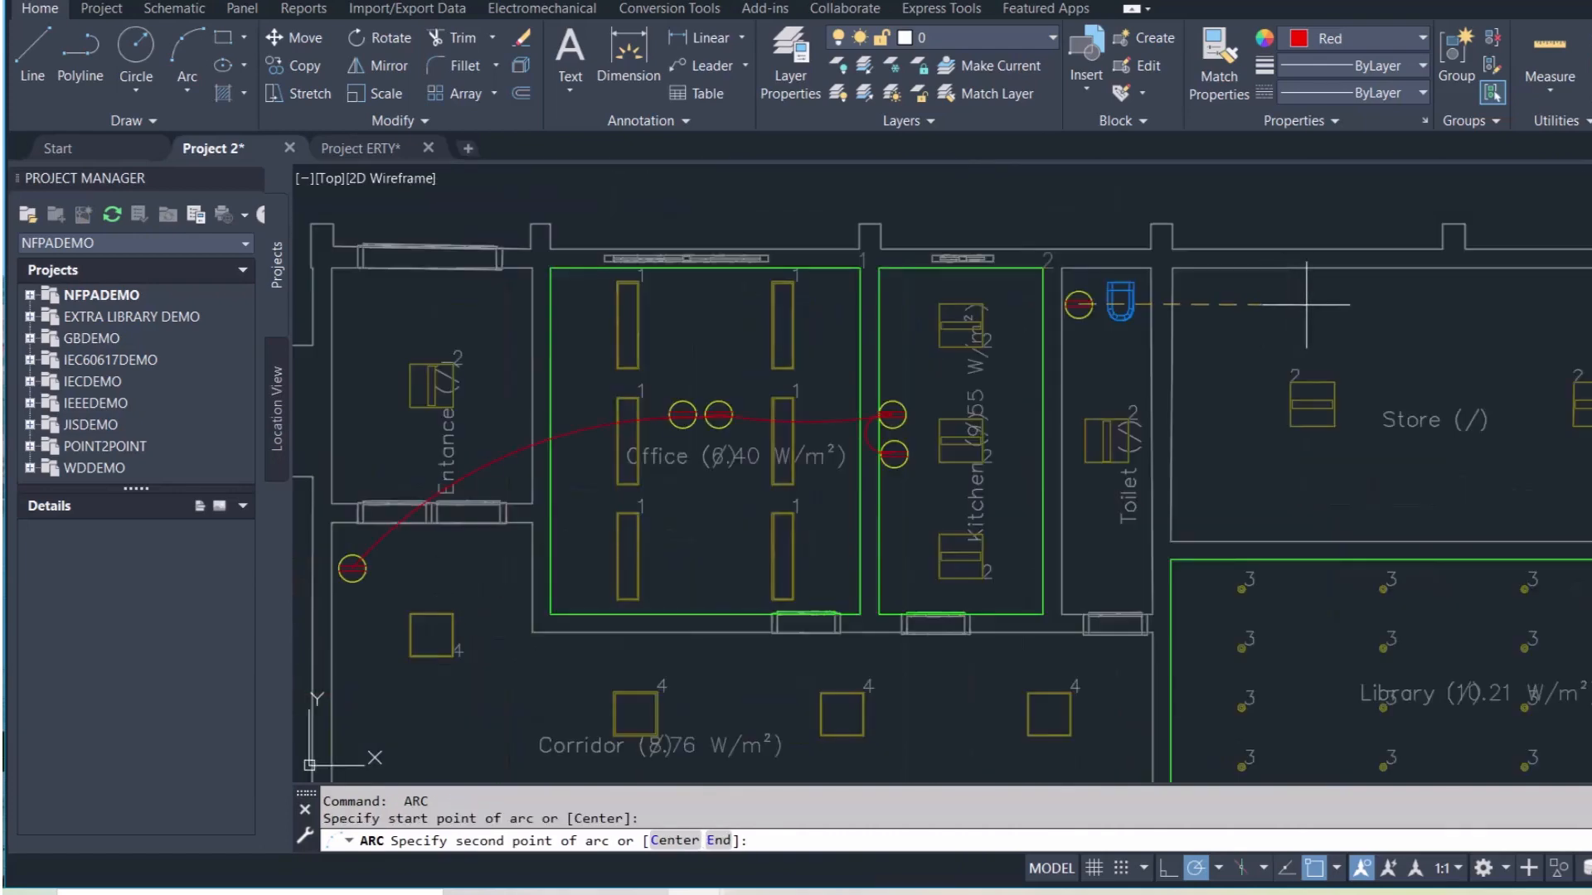
scroll(1305, 304, "down", 4)
scroll(1187, 309, "up", 2)
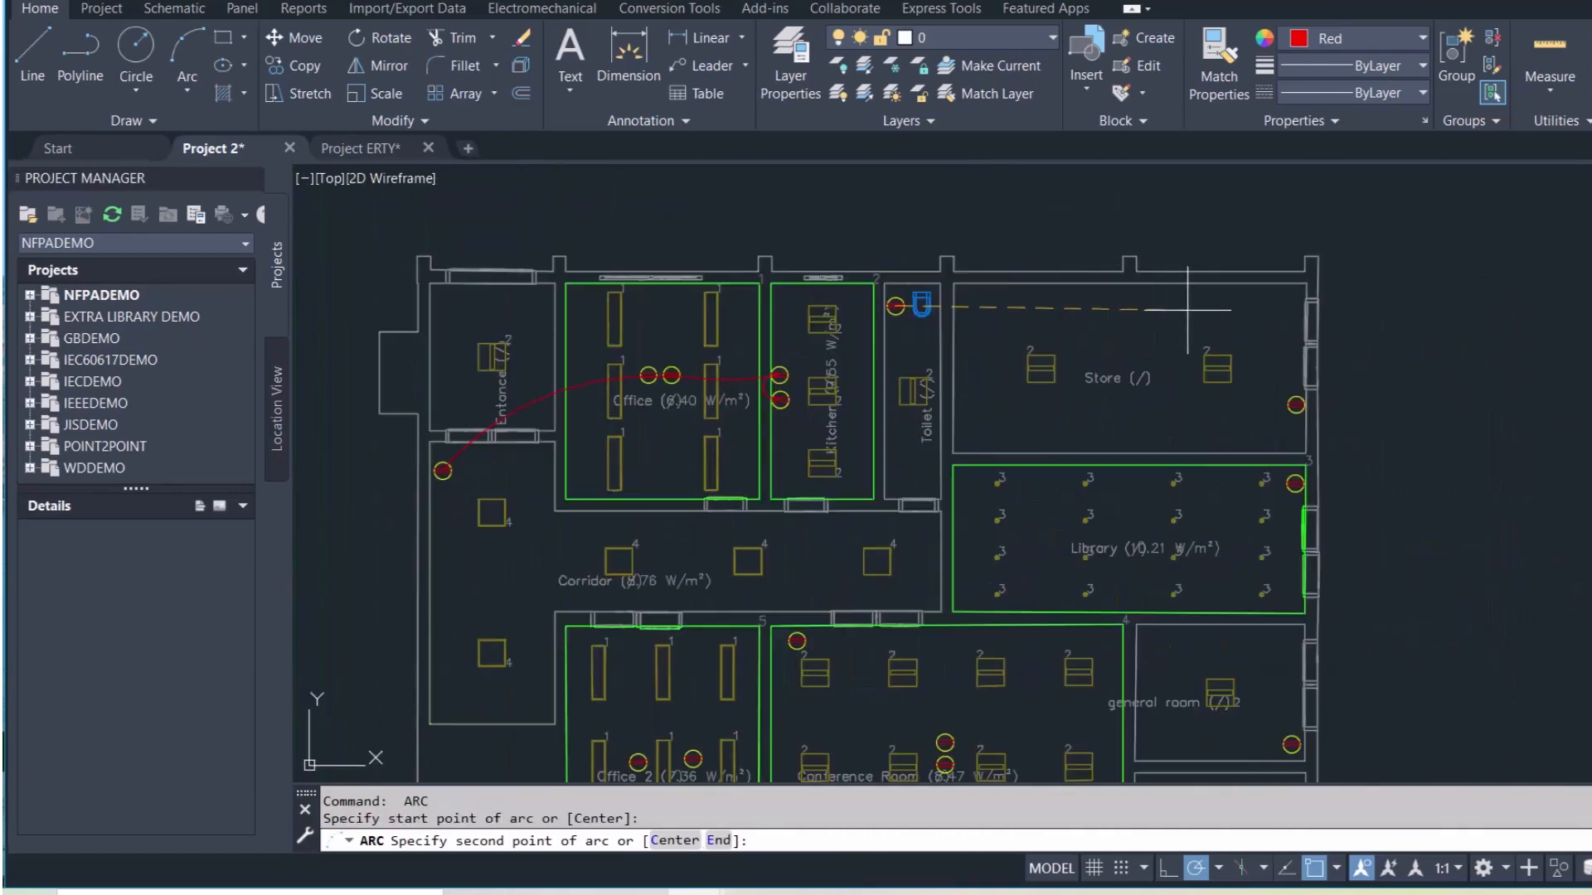
left_click(1187, 309)
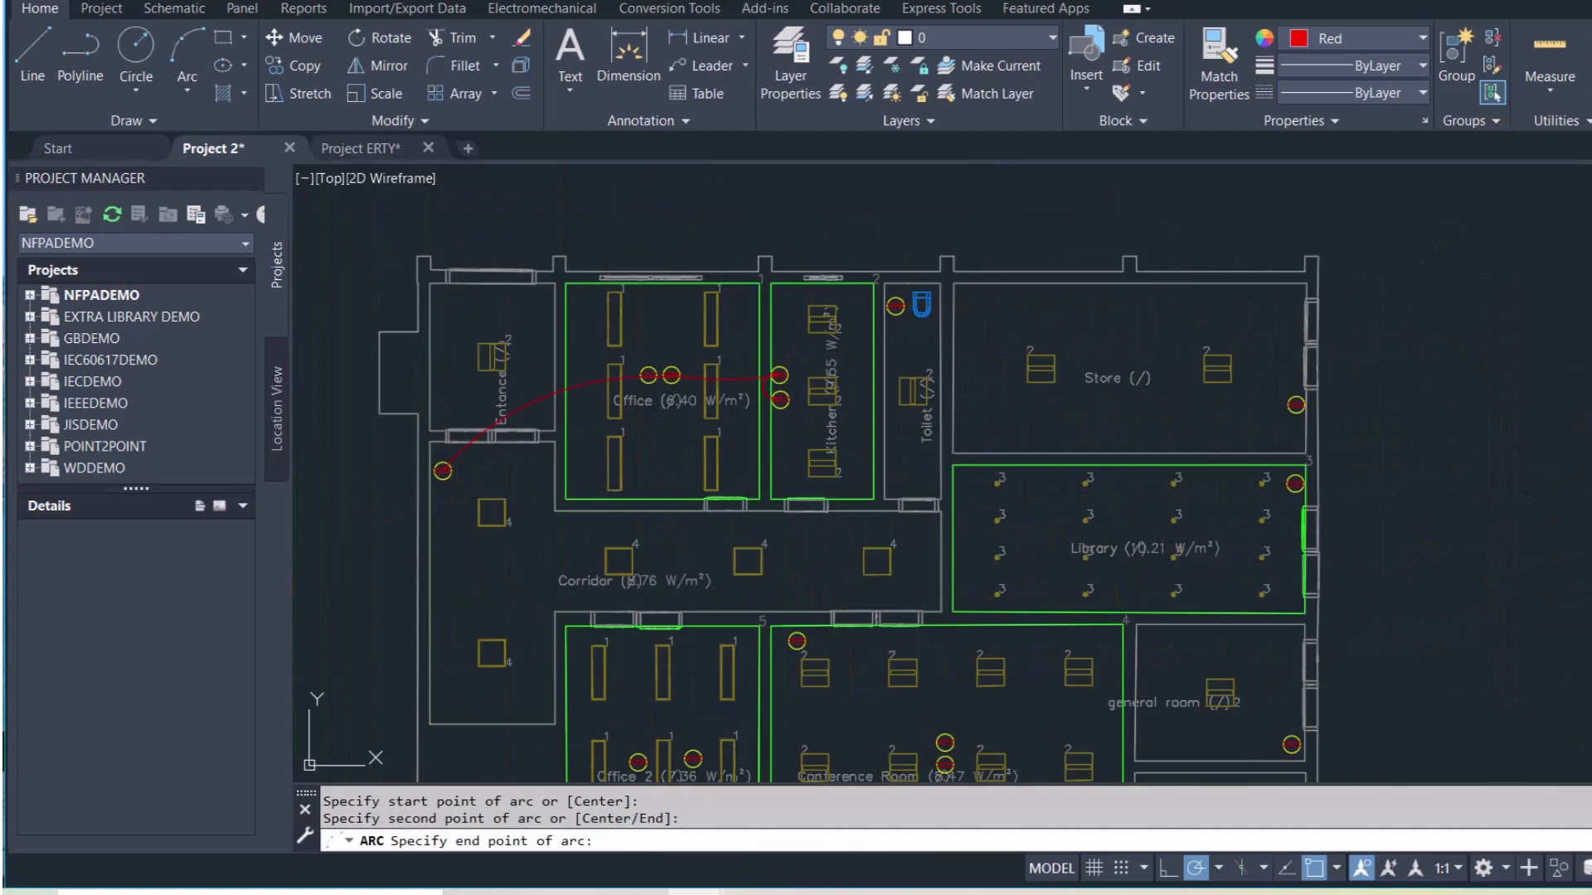
scroll(1293, 403, "up", 2)
left_click(1287, 398)
scroll(1203, 386, "down", 2)
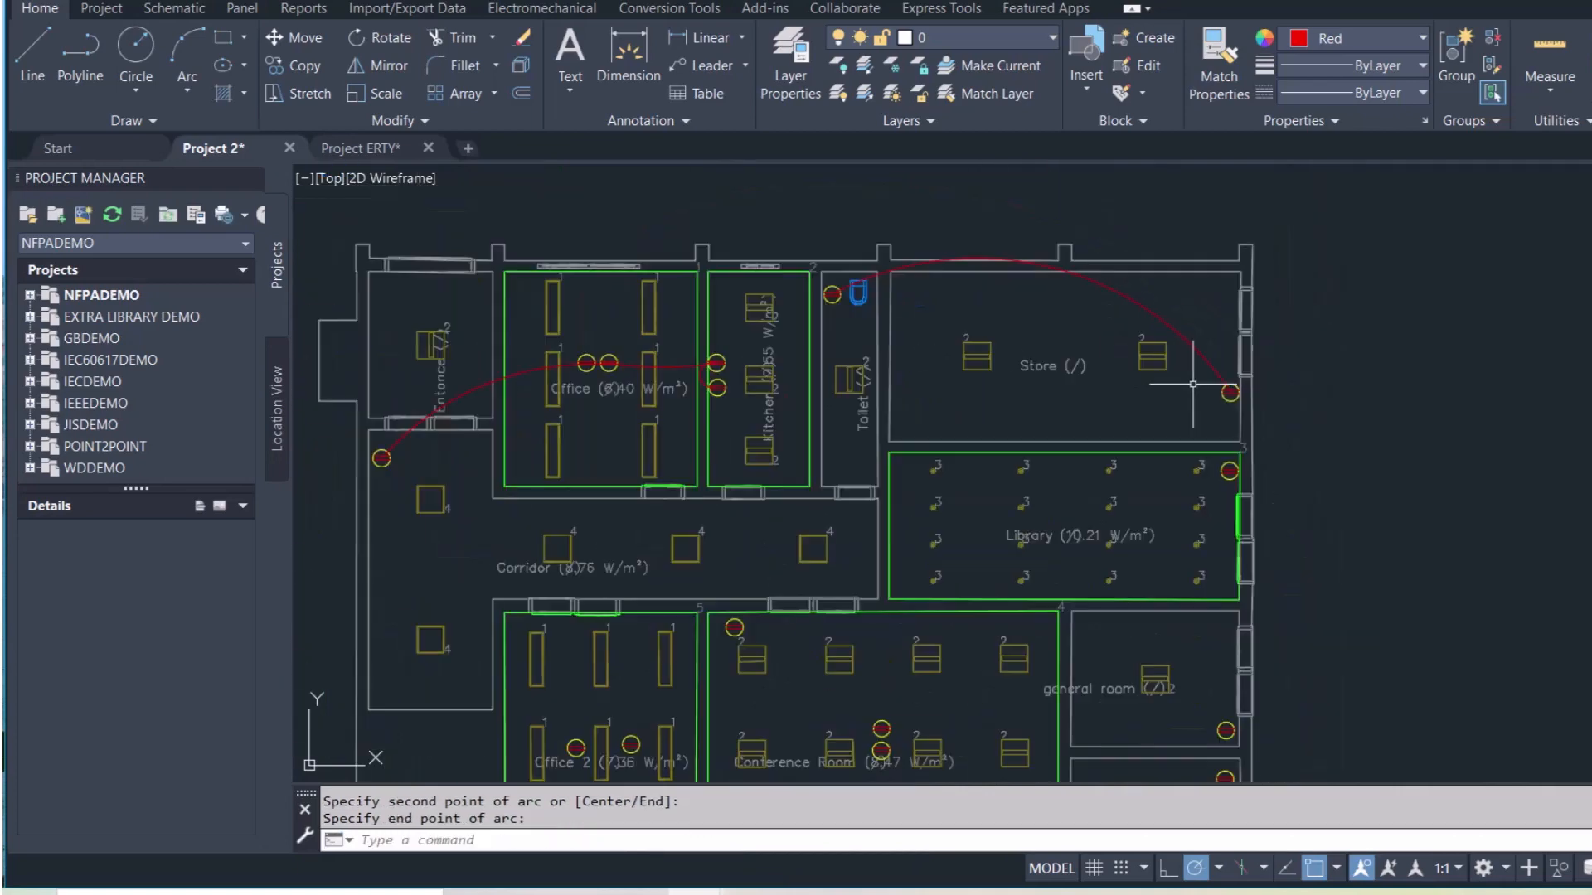
Chain red arcs from the Store socket to the Library socket and on to the general room socket
key("Return")
left_click(1229, 394)
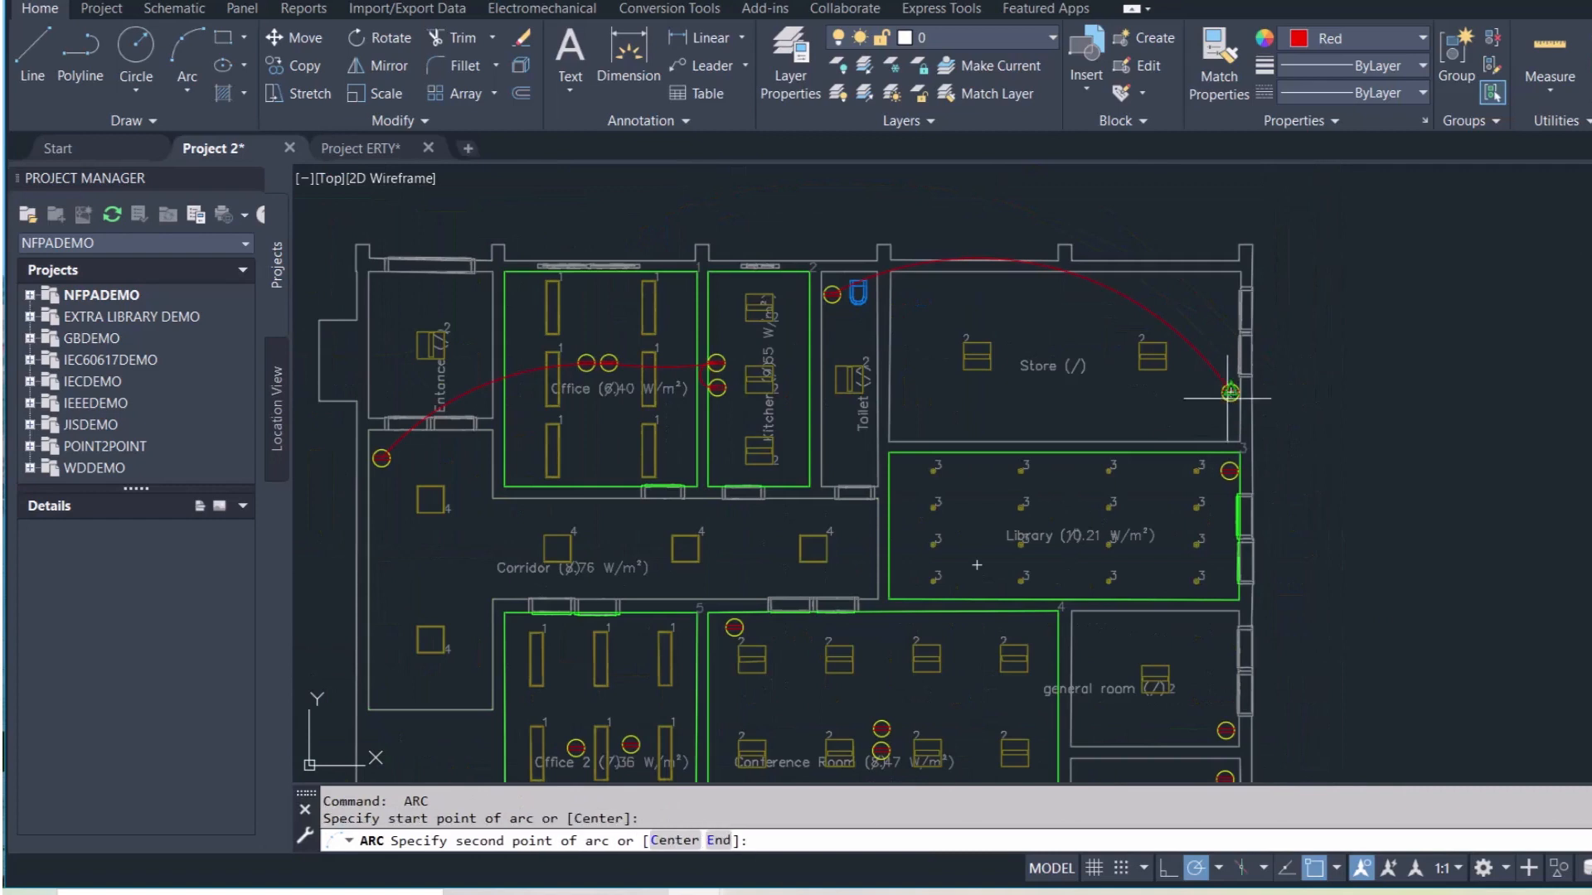
left_click(1219, 428)
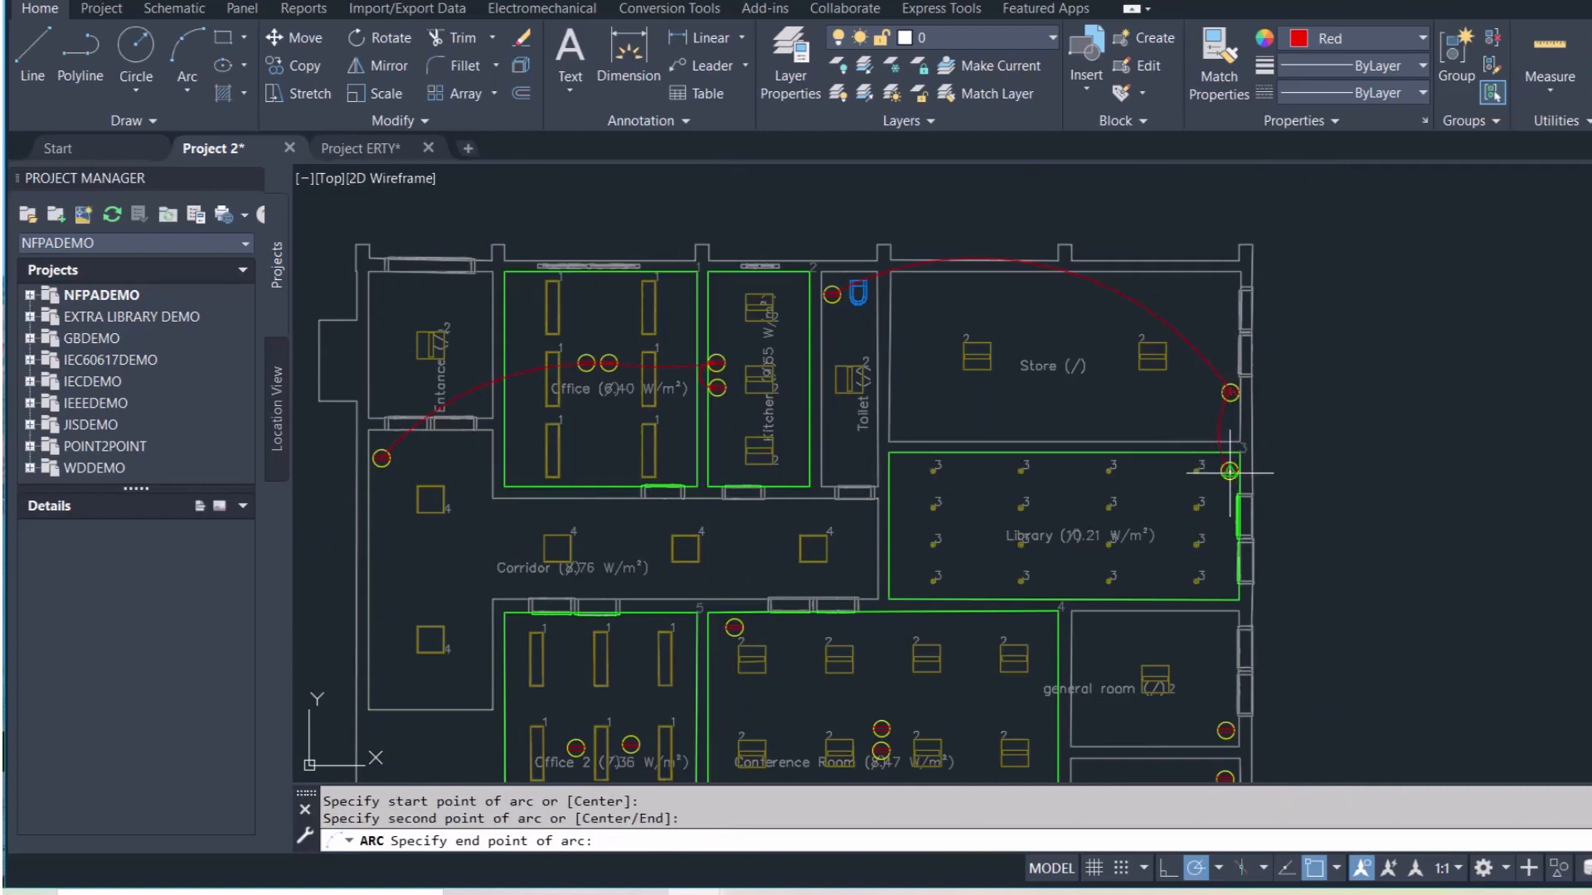
left_click(1230, 471)
key("Return")
left_click(1229, 471)
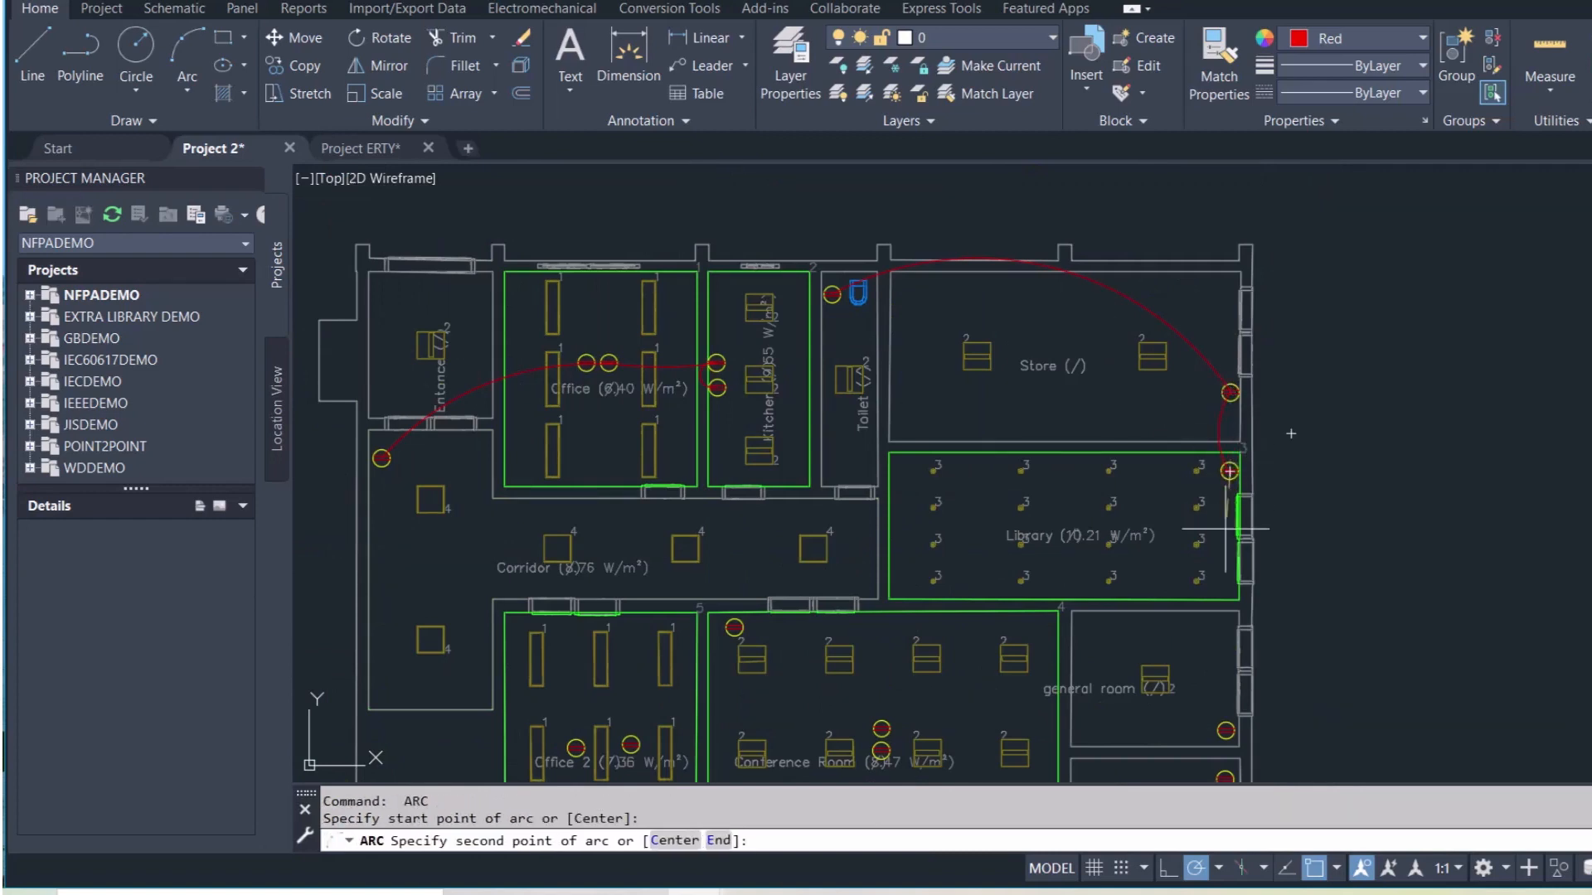
left_click(1213, 631)
scroll(1225, 730, "up", 6)
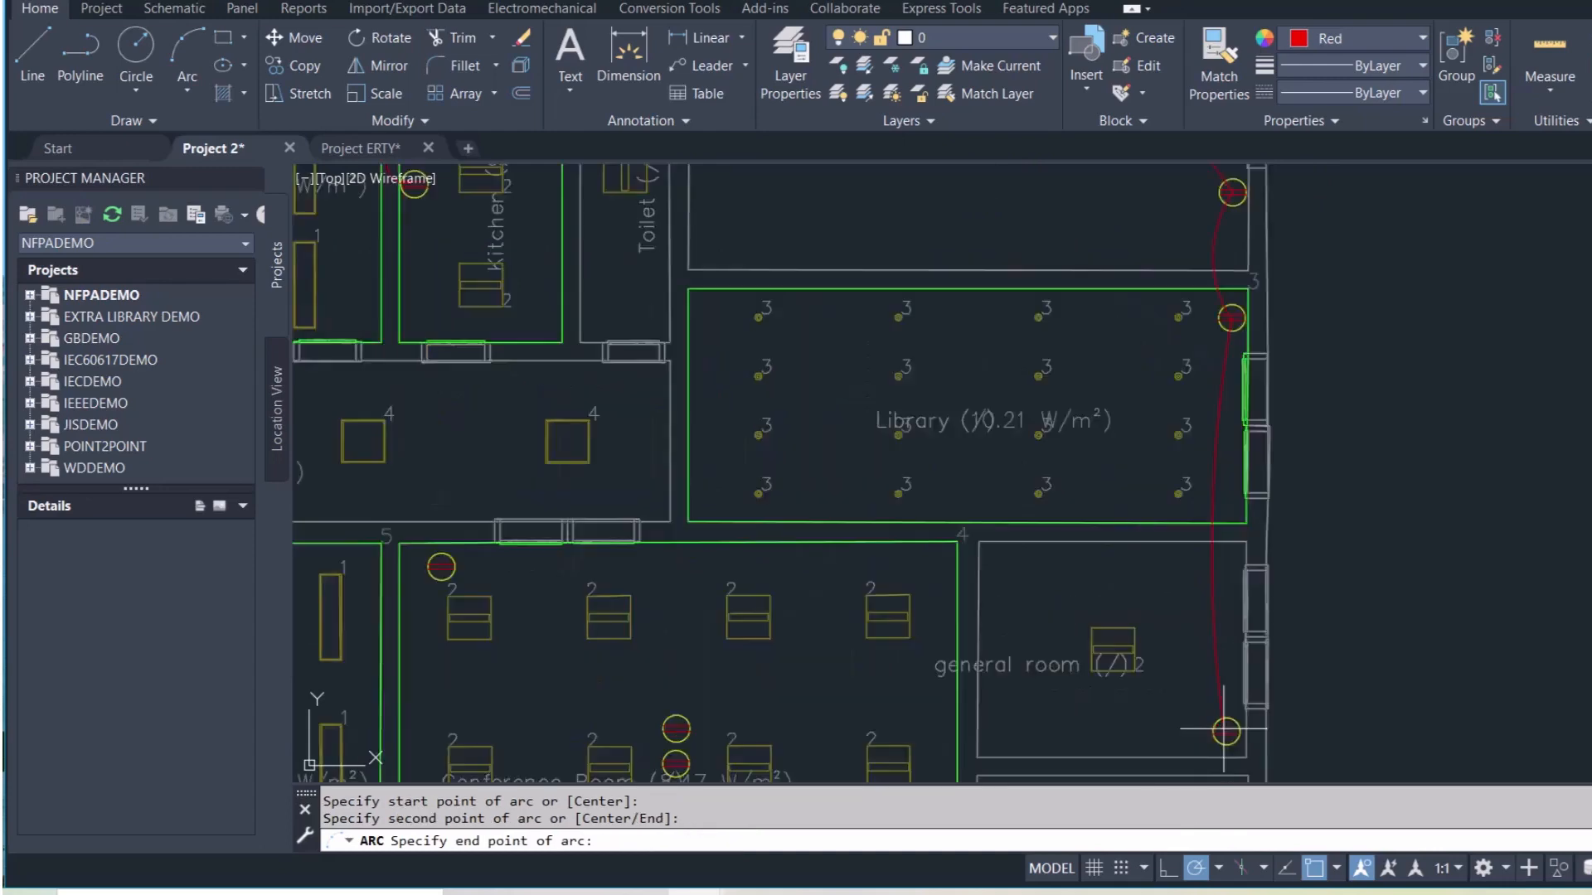
left_click(1225, 731)
scroll(1229, 739, "down", 8)
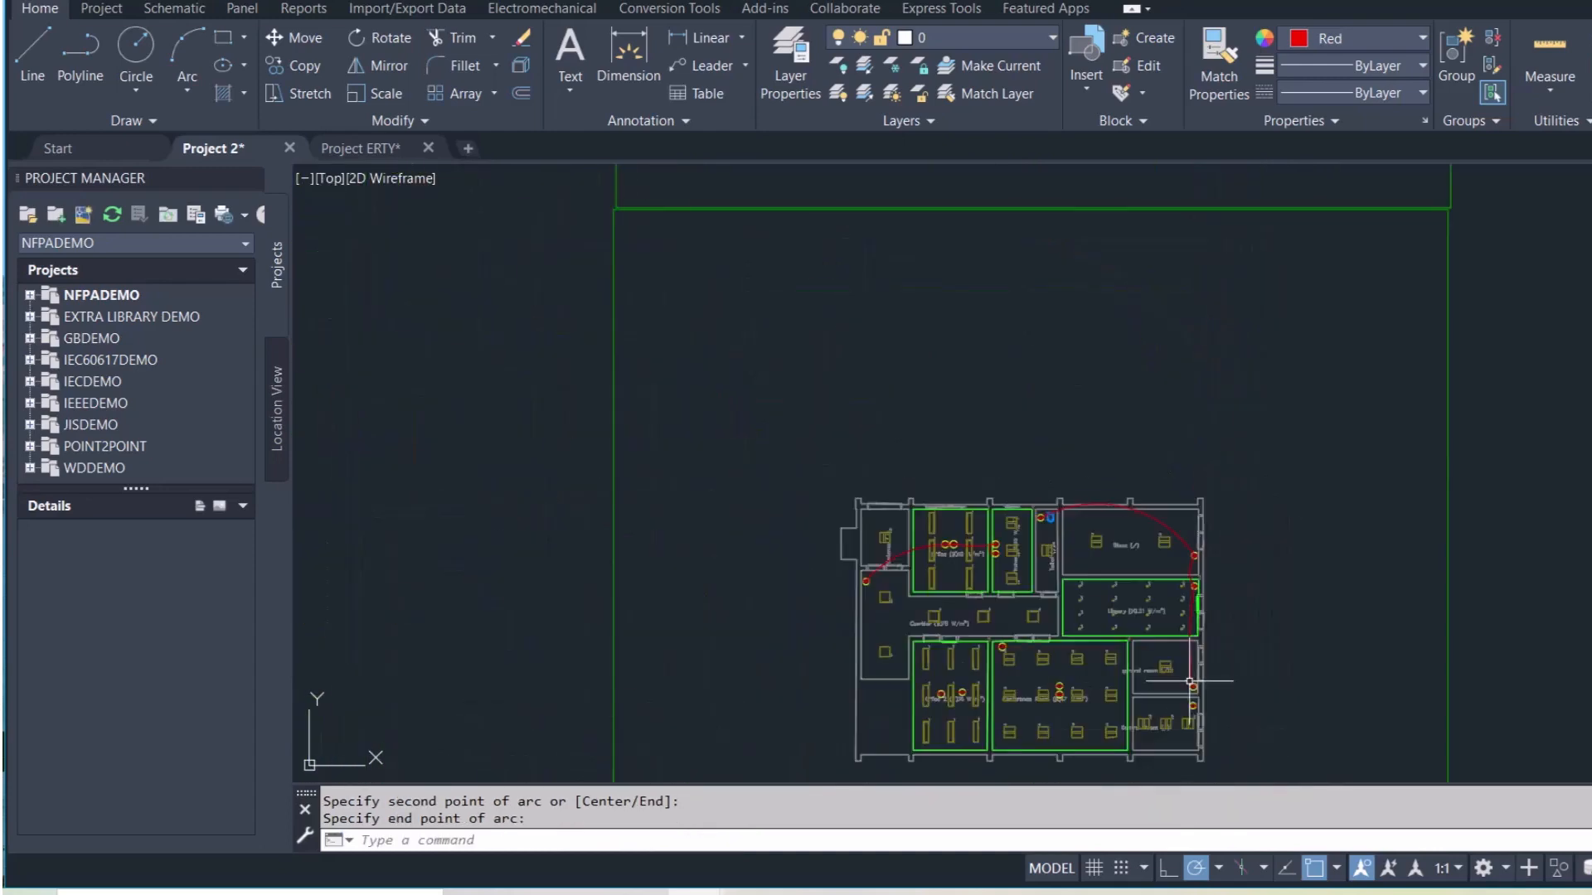
scroll(1202, 764, "up", 6)
Draw a red arc linking the upper and lower right-wall sockets by the Control Room
key("Return")
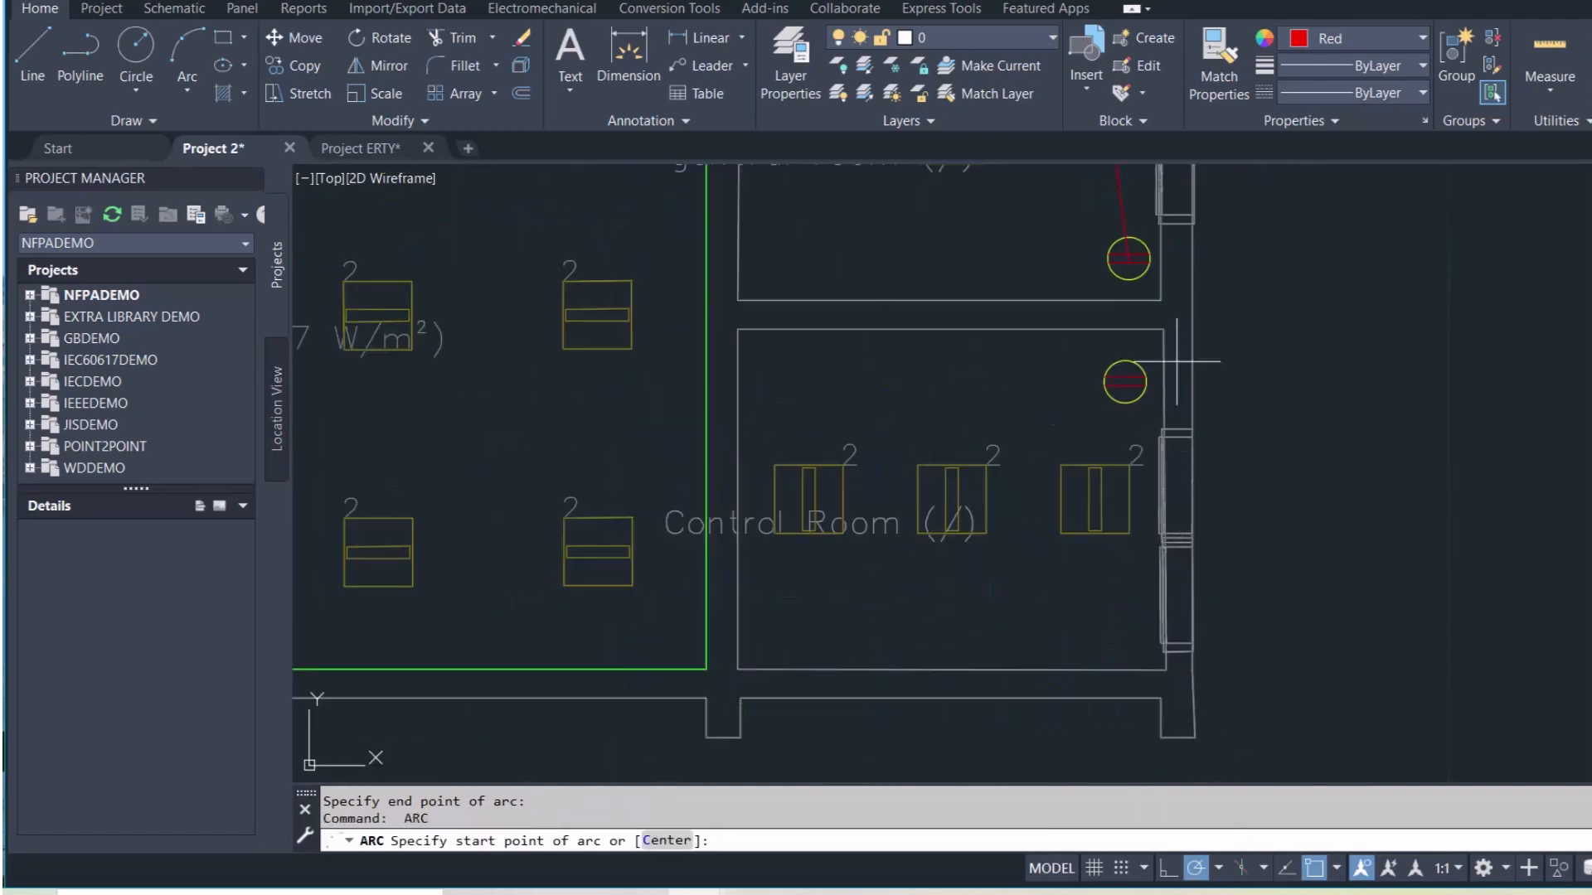
left_click(1129, 258)
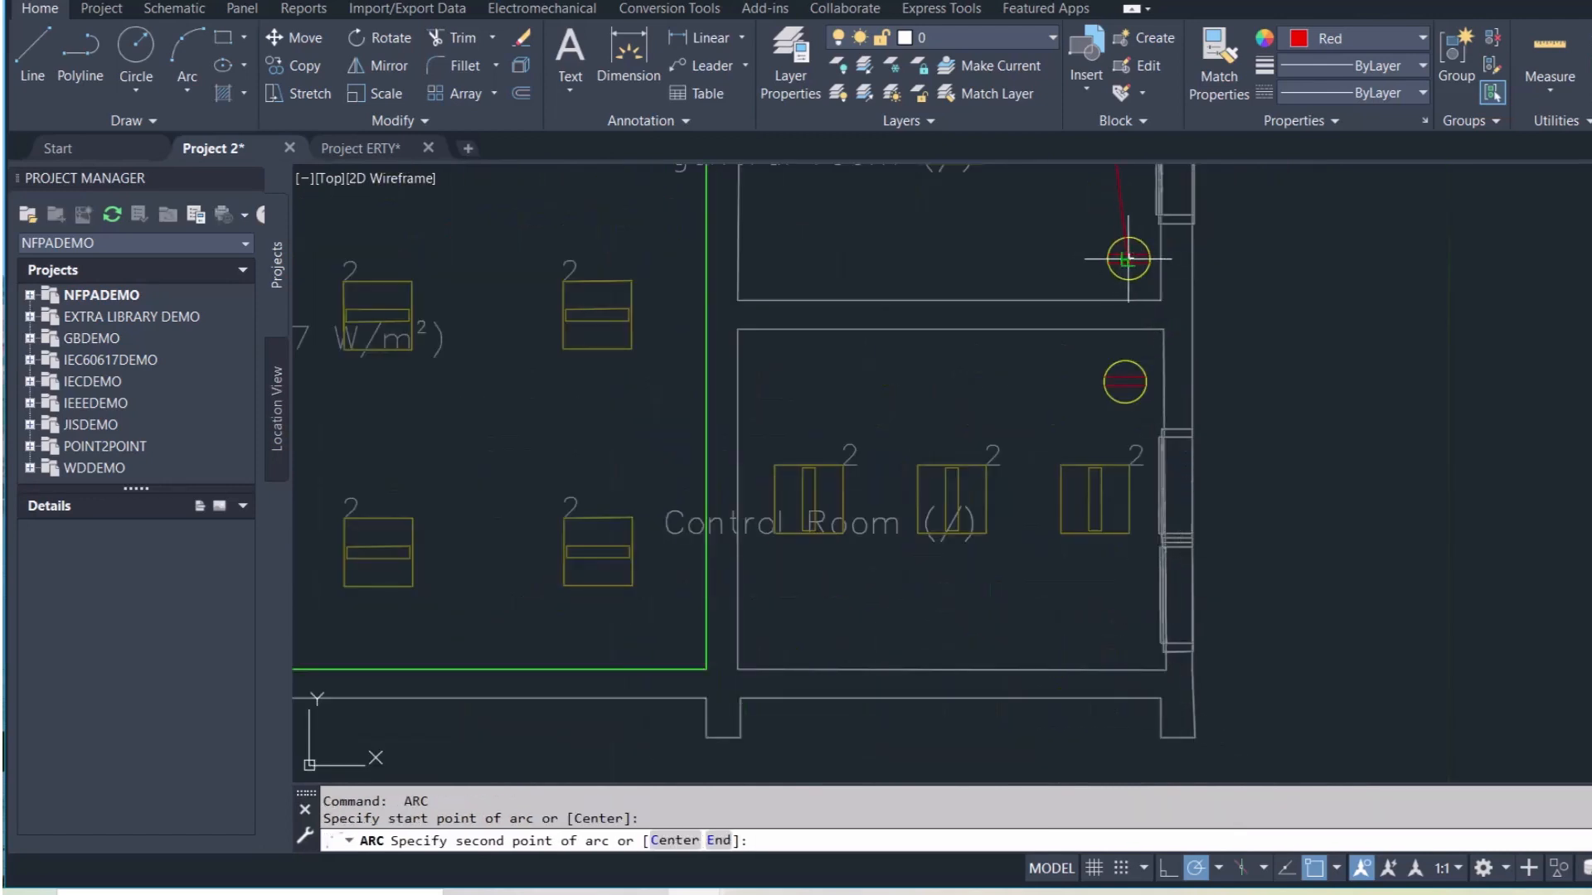
left_click(1112, 311)
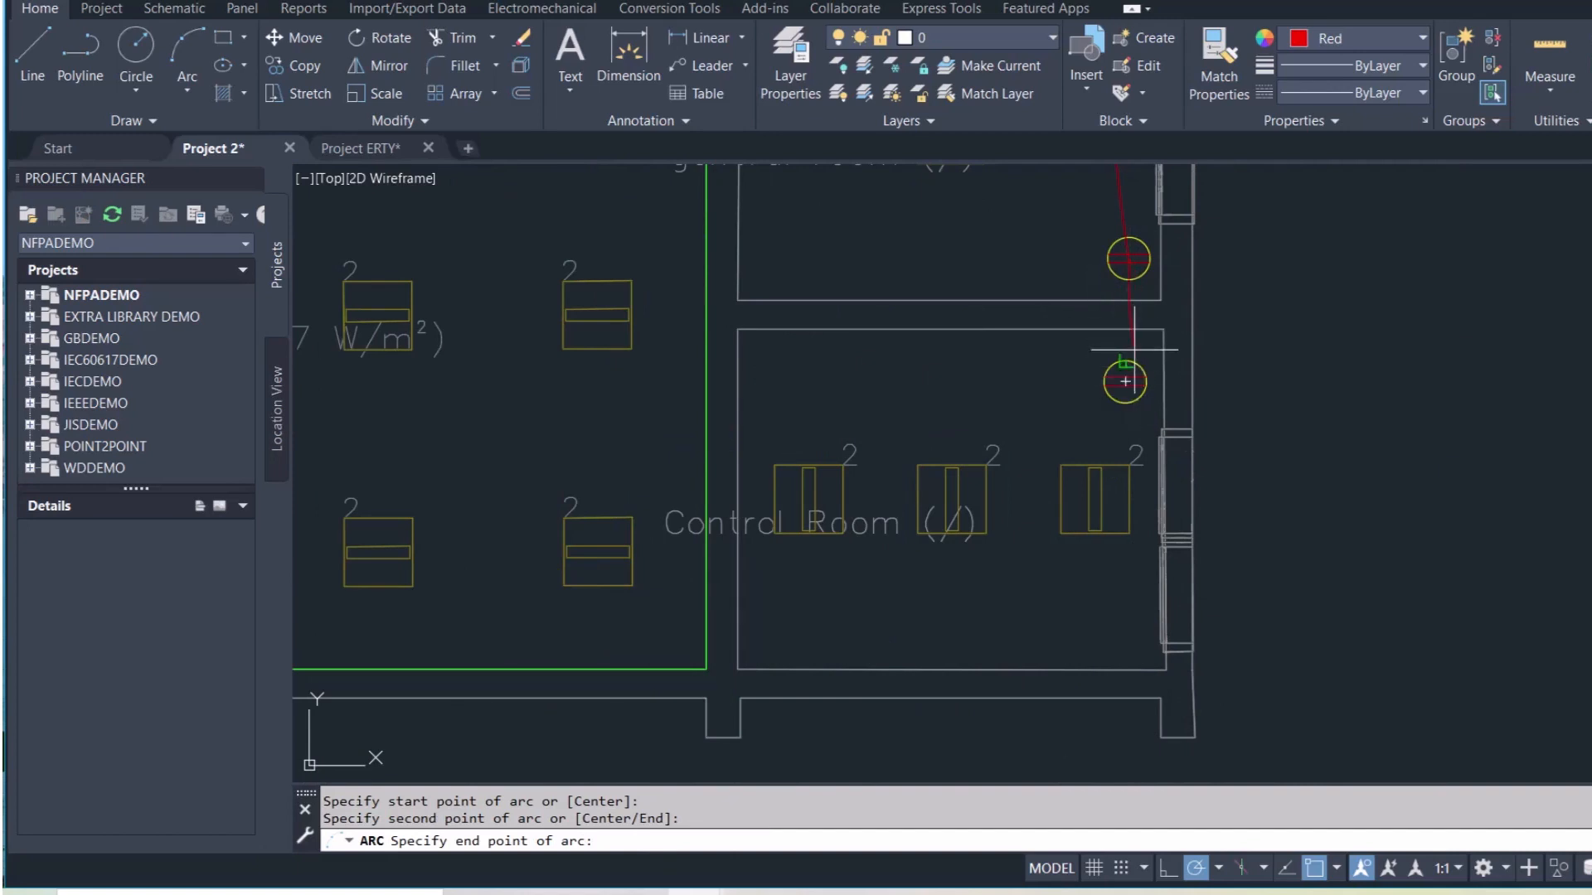
key("Escape")
key("Return")
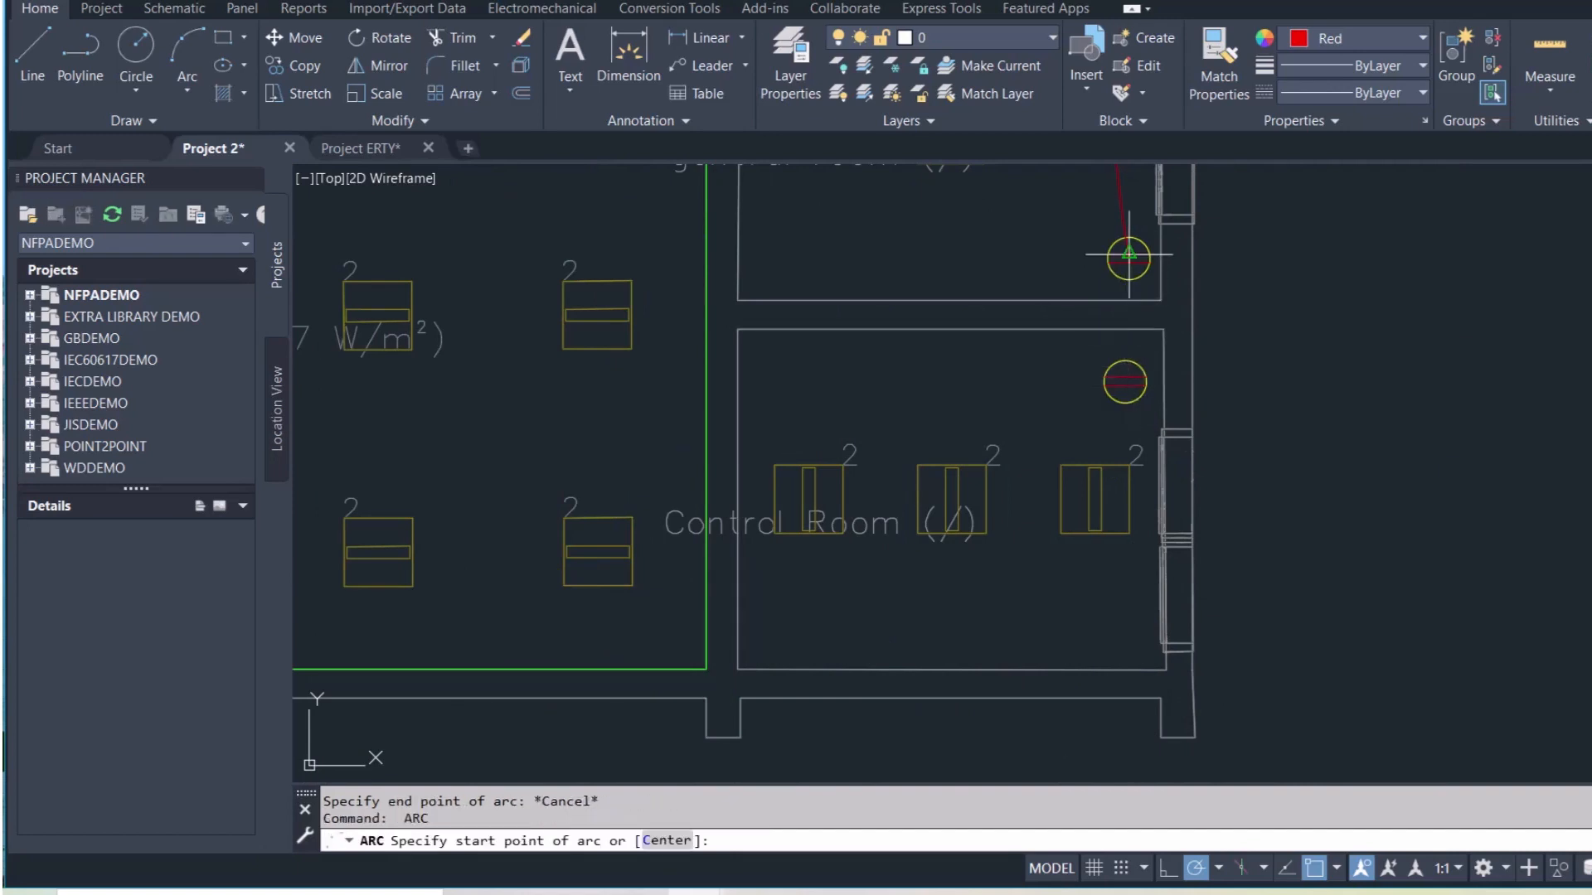
left_click(1128, 255)
left_click(1120, 339)
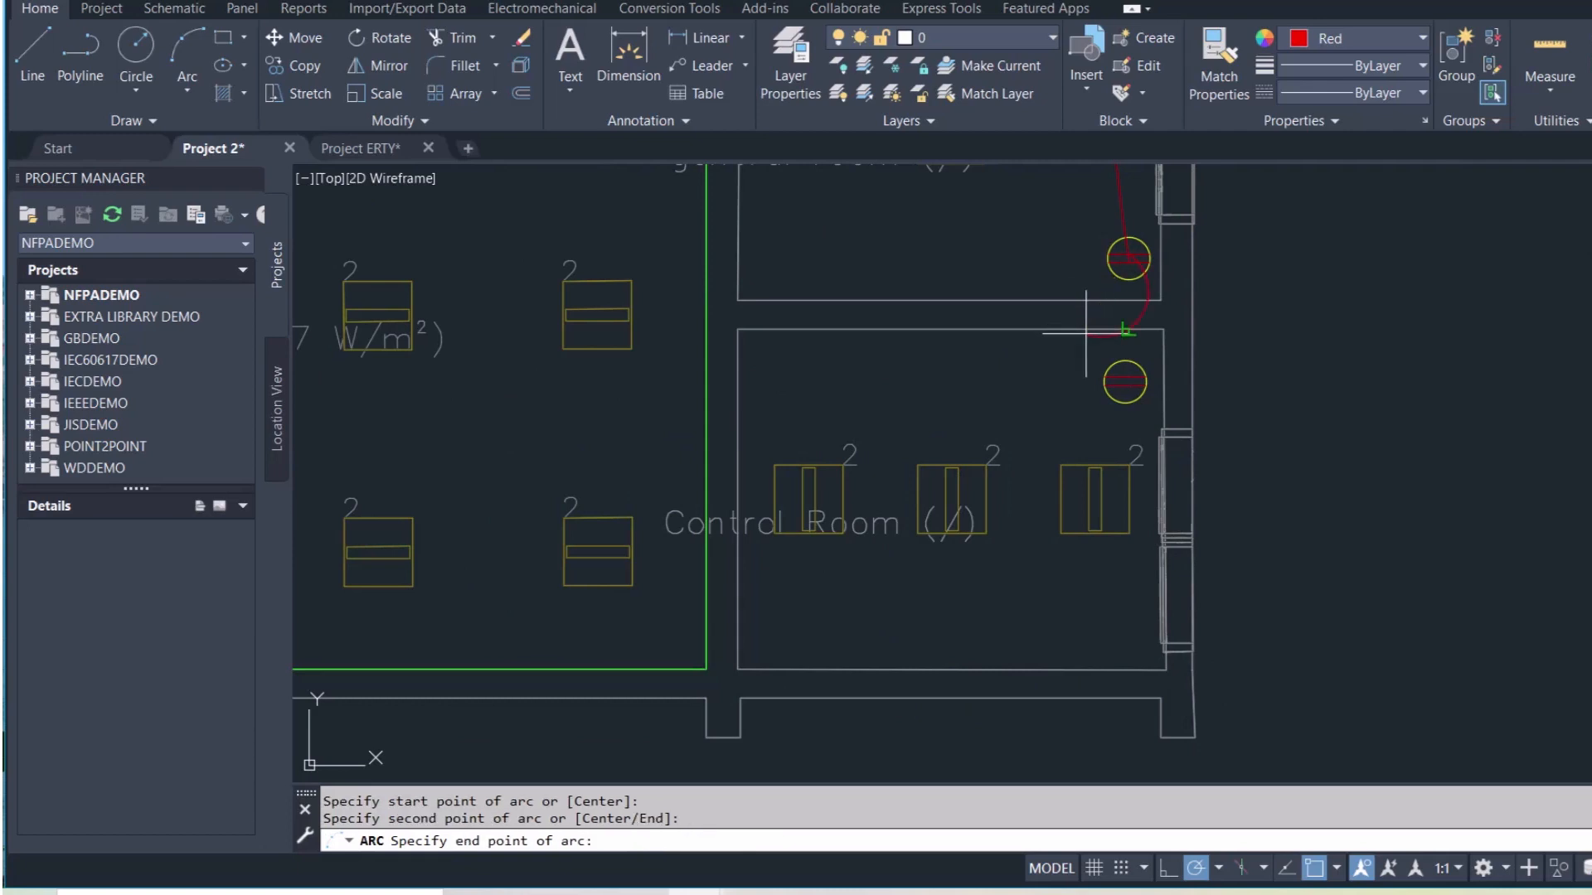
left_click(1125, 380)
Drag the new arc's midpoint grip left so it bows away from the wall
left_click(1136, 318)
left_click(1129, 315)
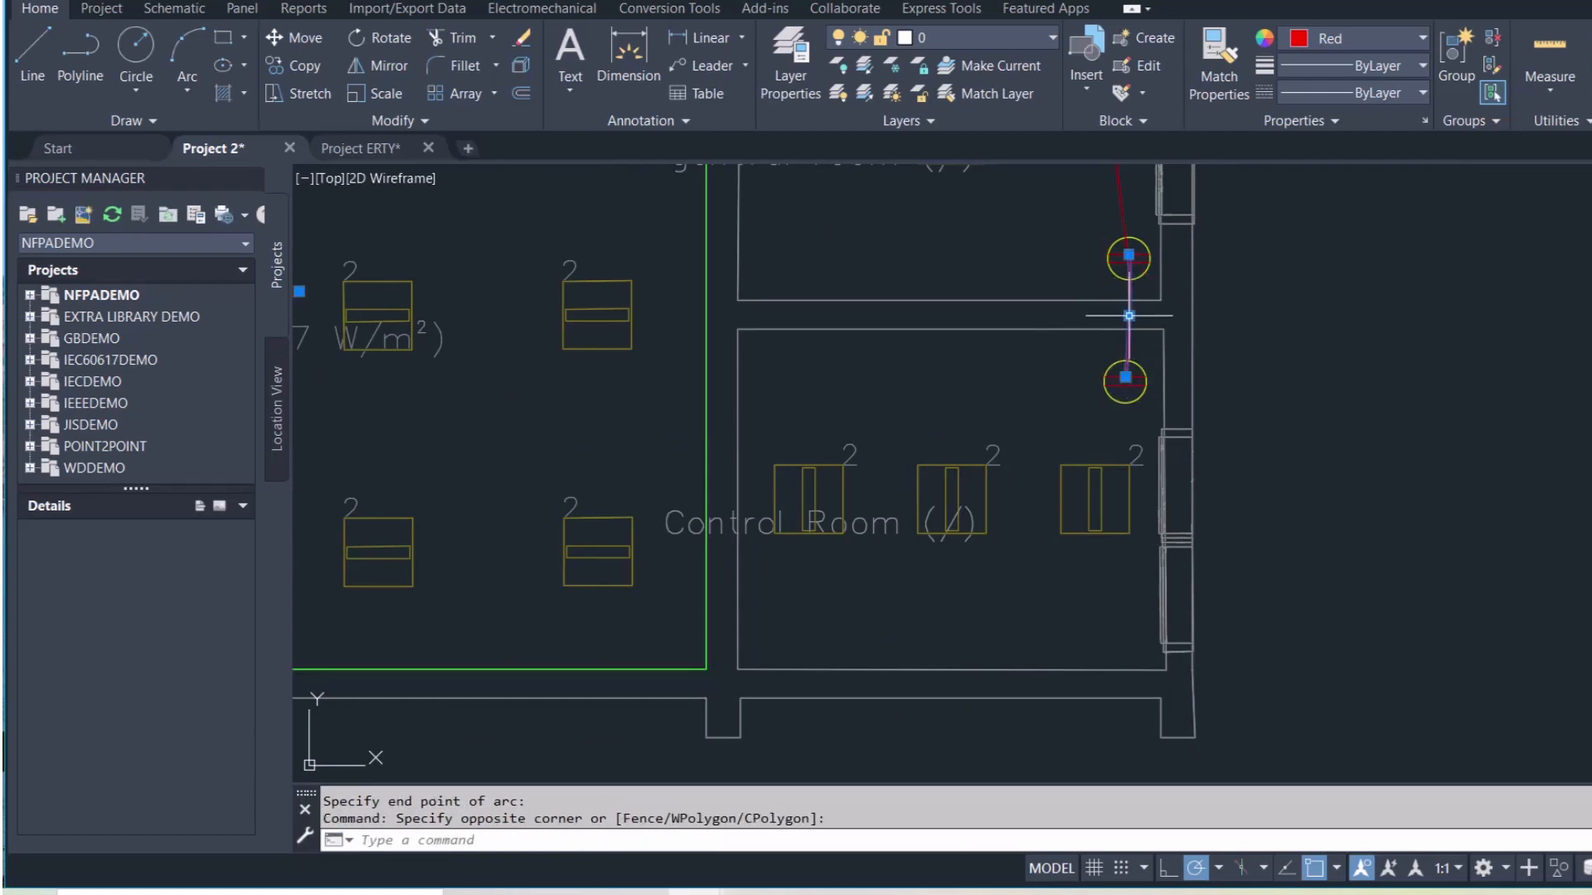
left_click(1129, 315)
left_click(1080, 317)
key("Escape")
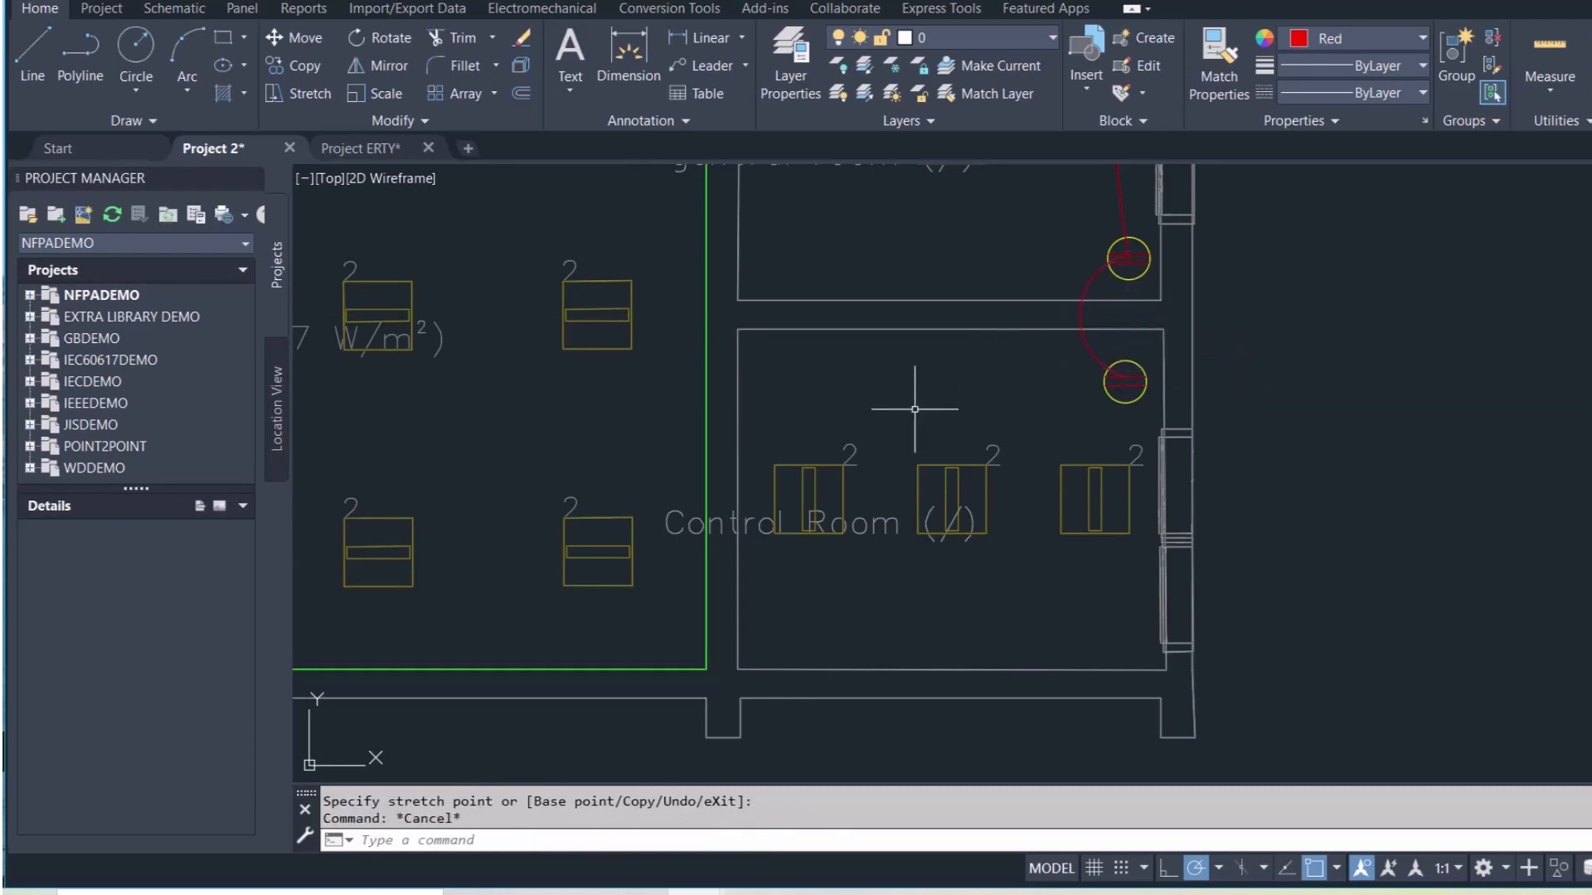
scroll(921, 414, "down", 5)
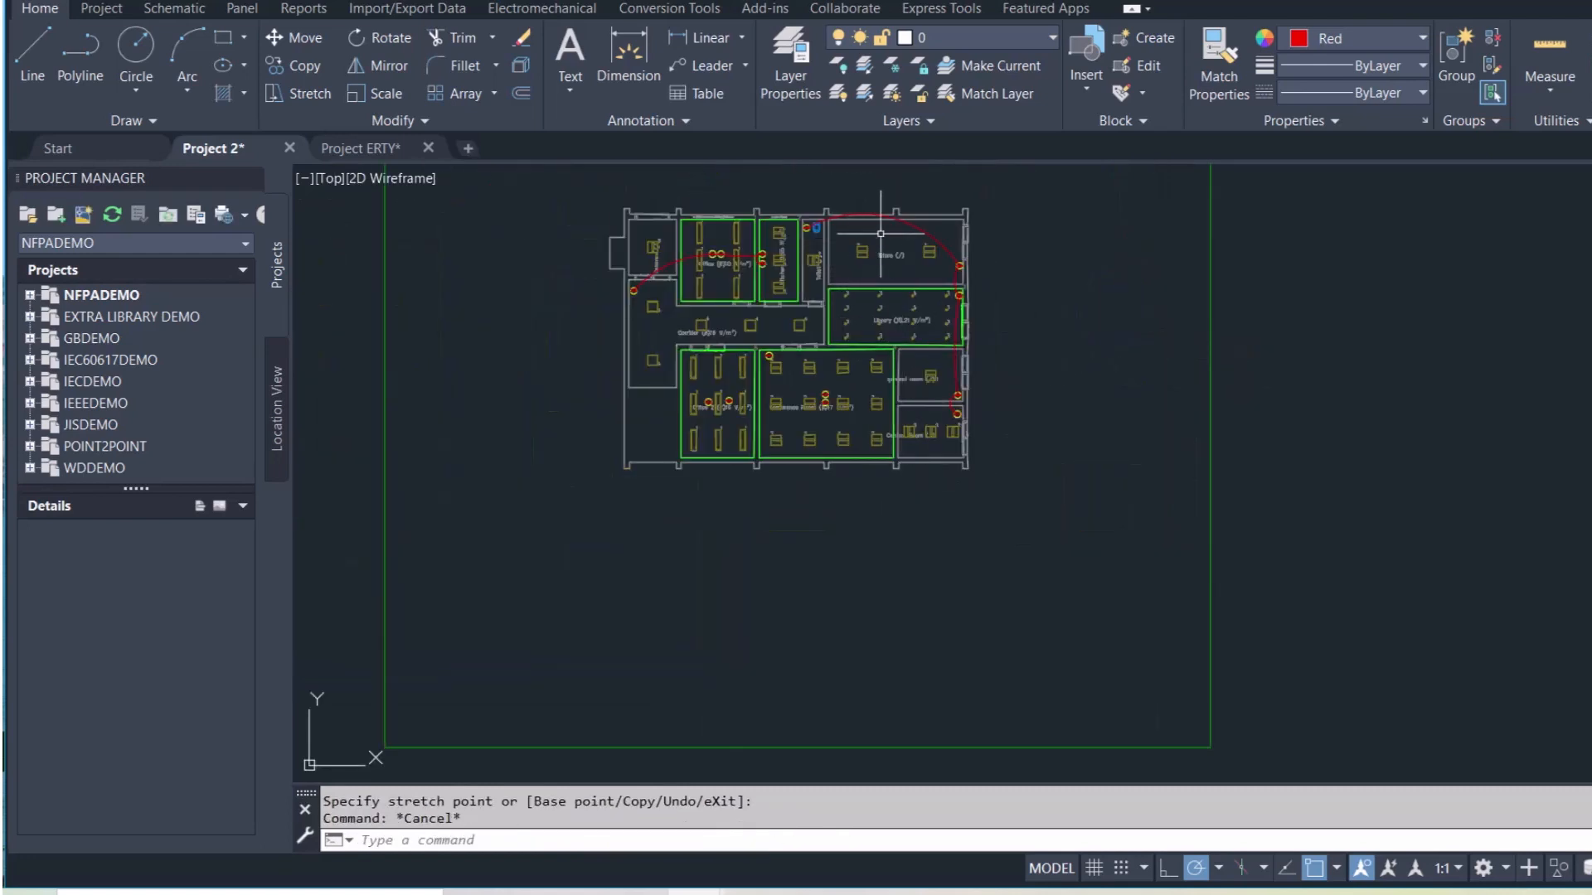
scroll(957, 397, "up", 5)
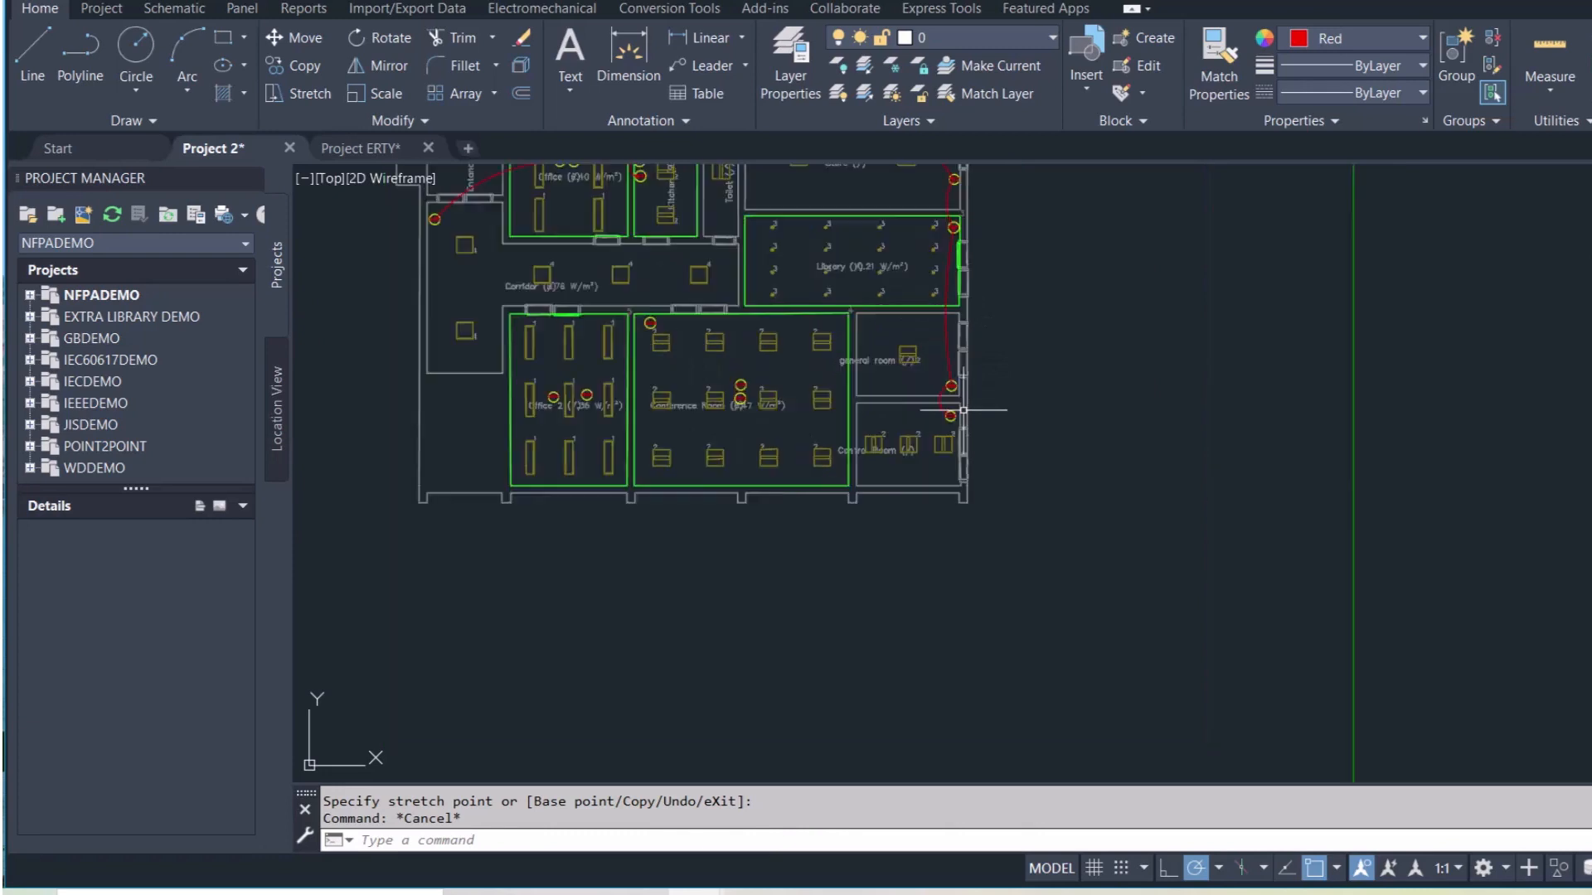
mouse_move(1005, 446)
middle_mouse_down()
mouse_move(1005, 463)
mouse_move(1247, 580)
middle_mouse_up()
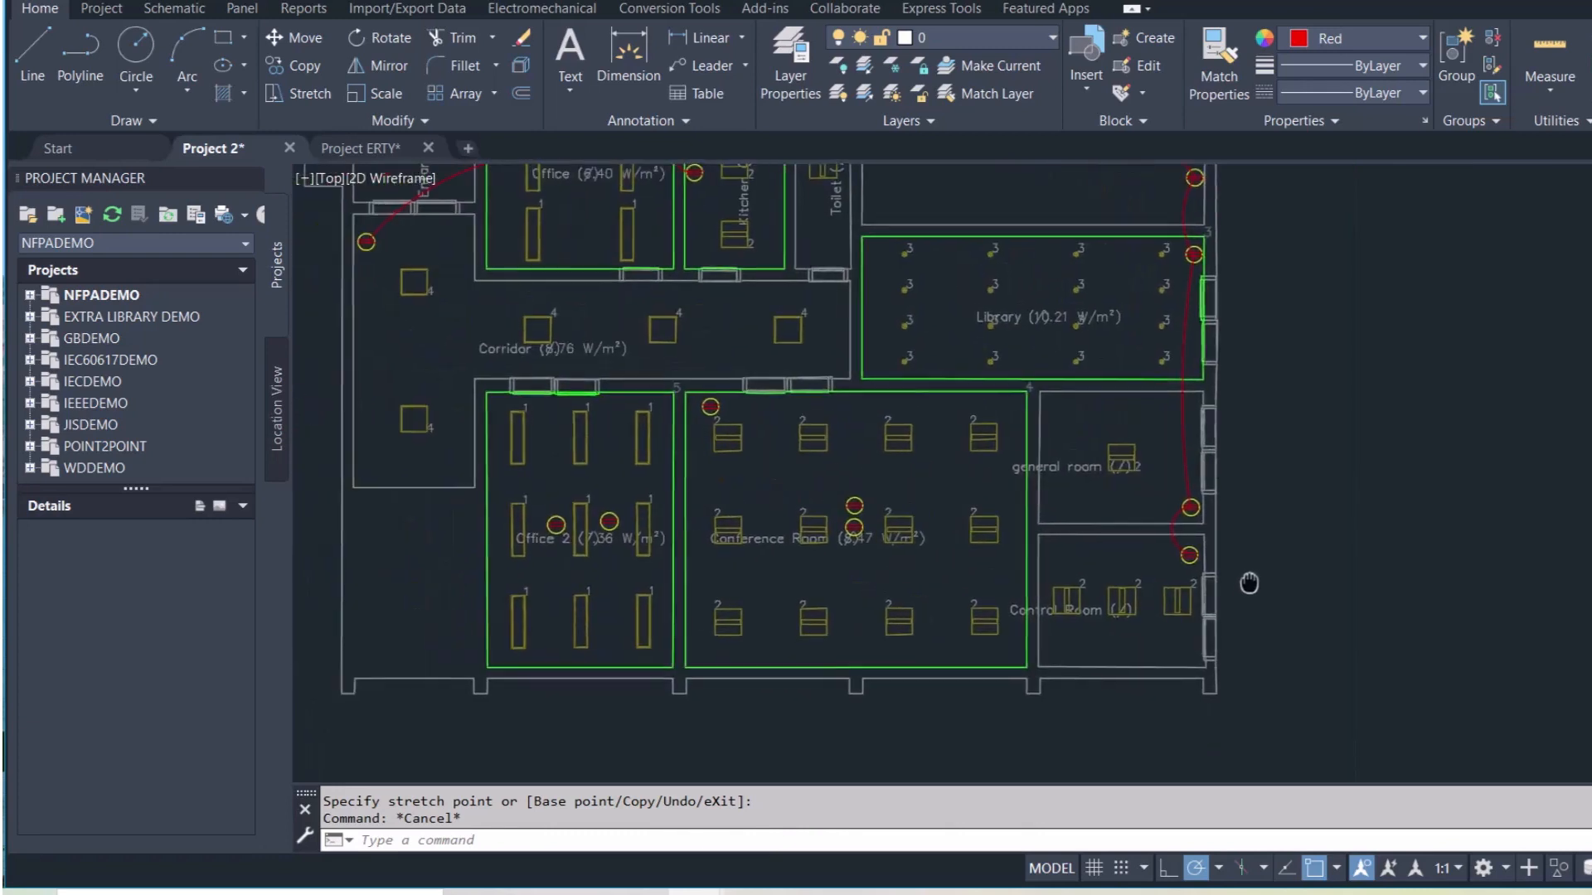
scroll(1252, 564, "down", 2)
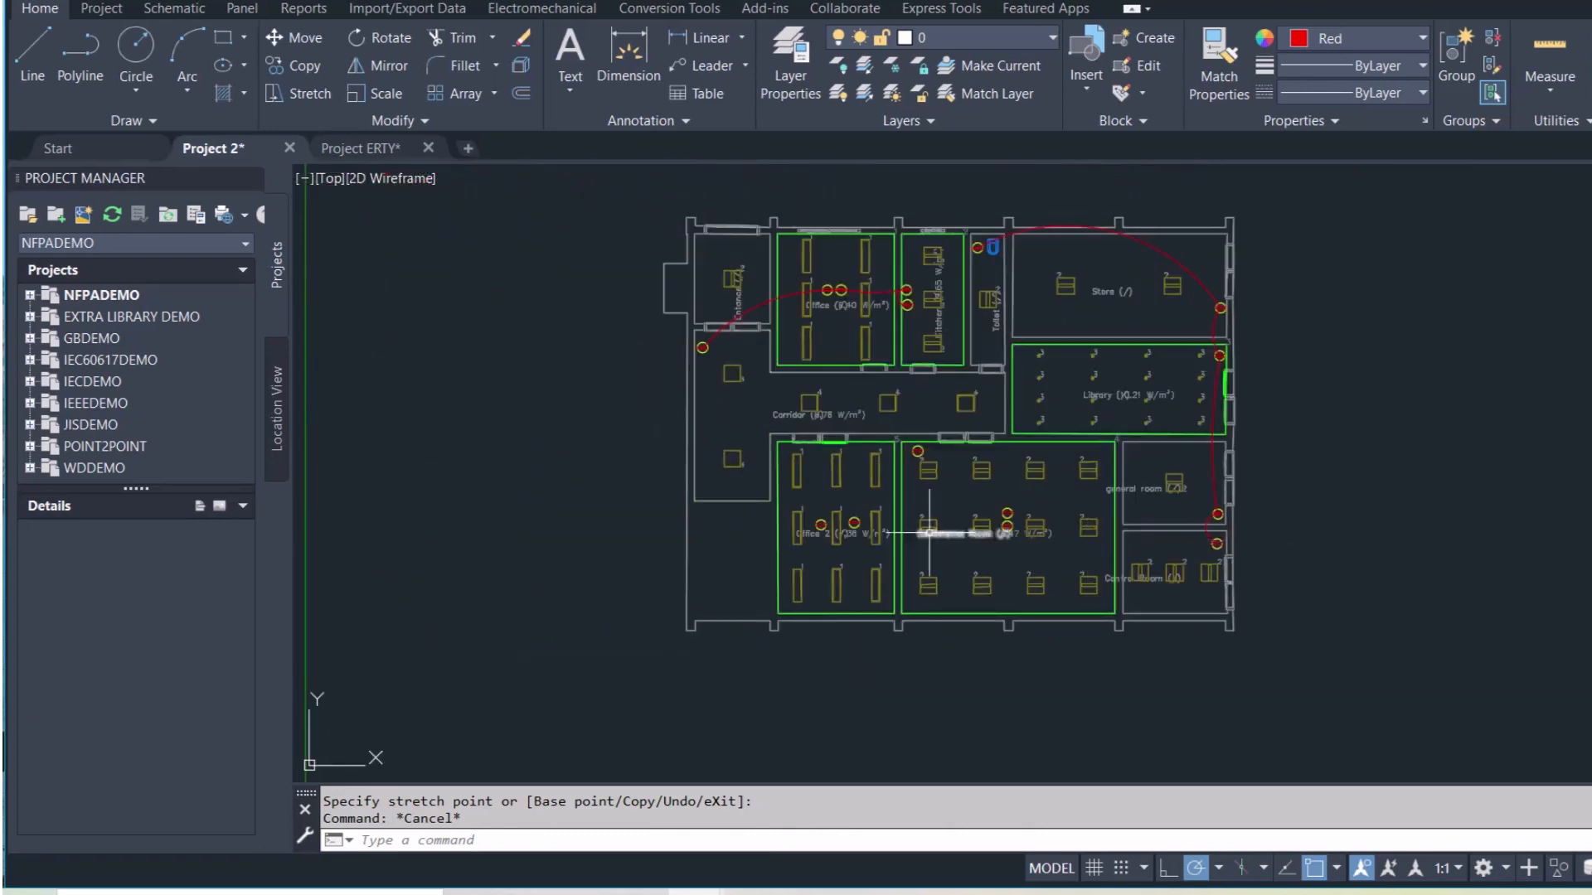
type("arc")
key("Return")
Arc from the left to the right Office 2 socket below the middle desk, with a tangent continuation
scroll(821, 525, "up", 8)
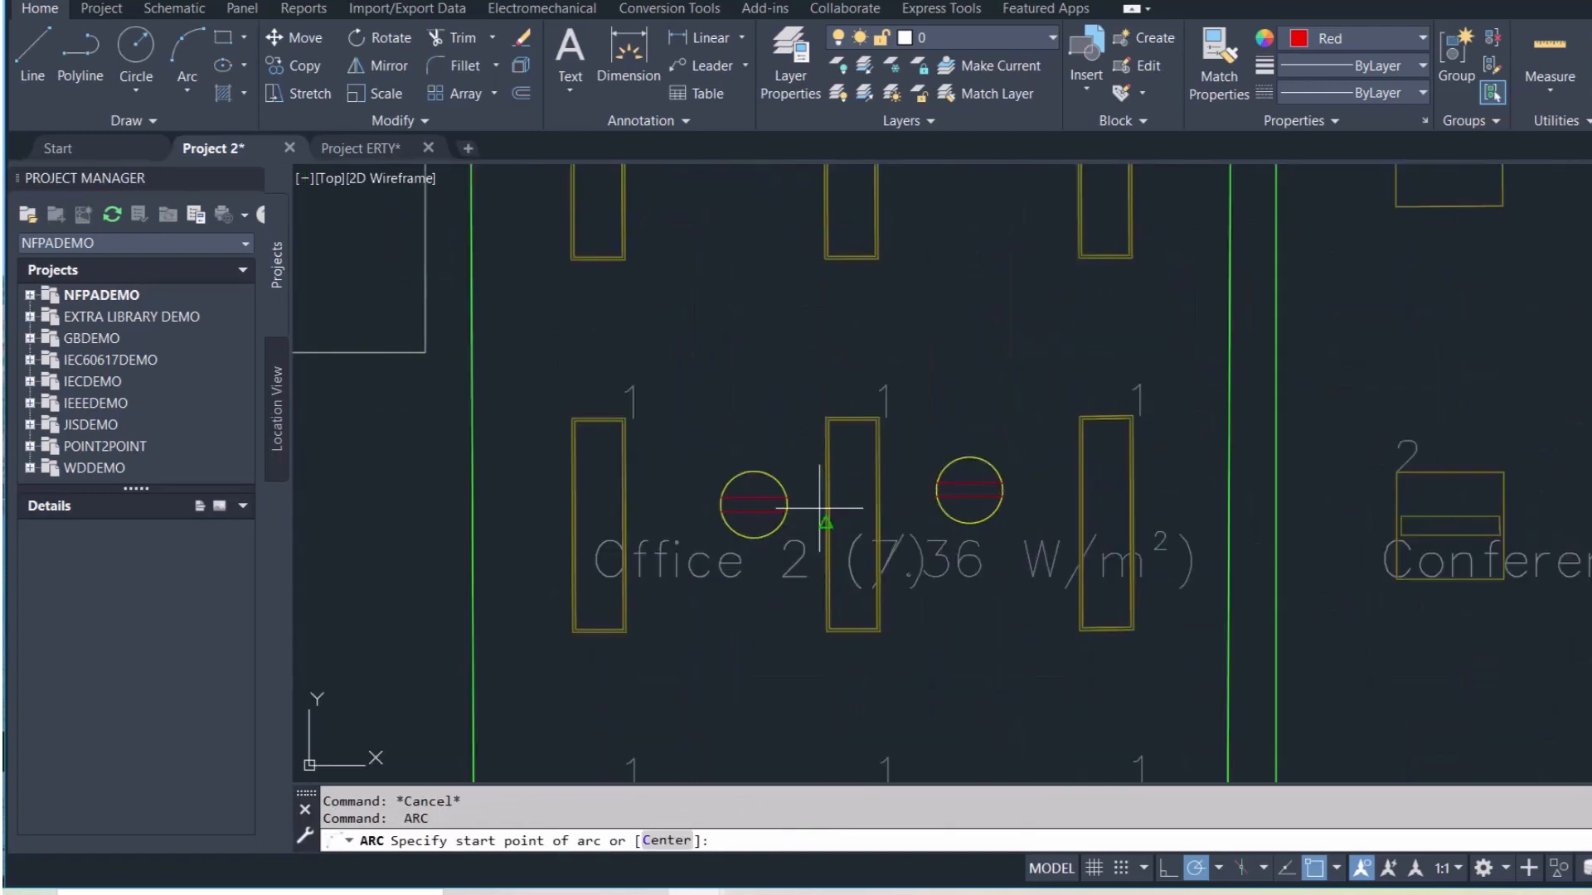
left_click(784, 503)
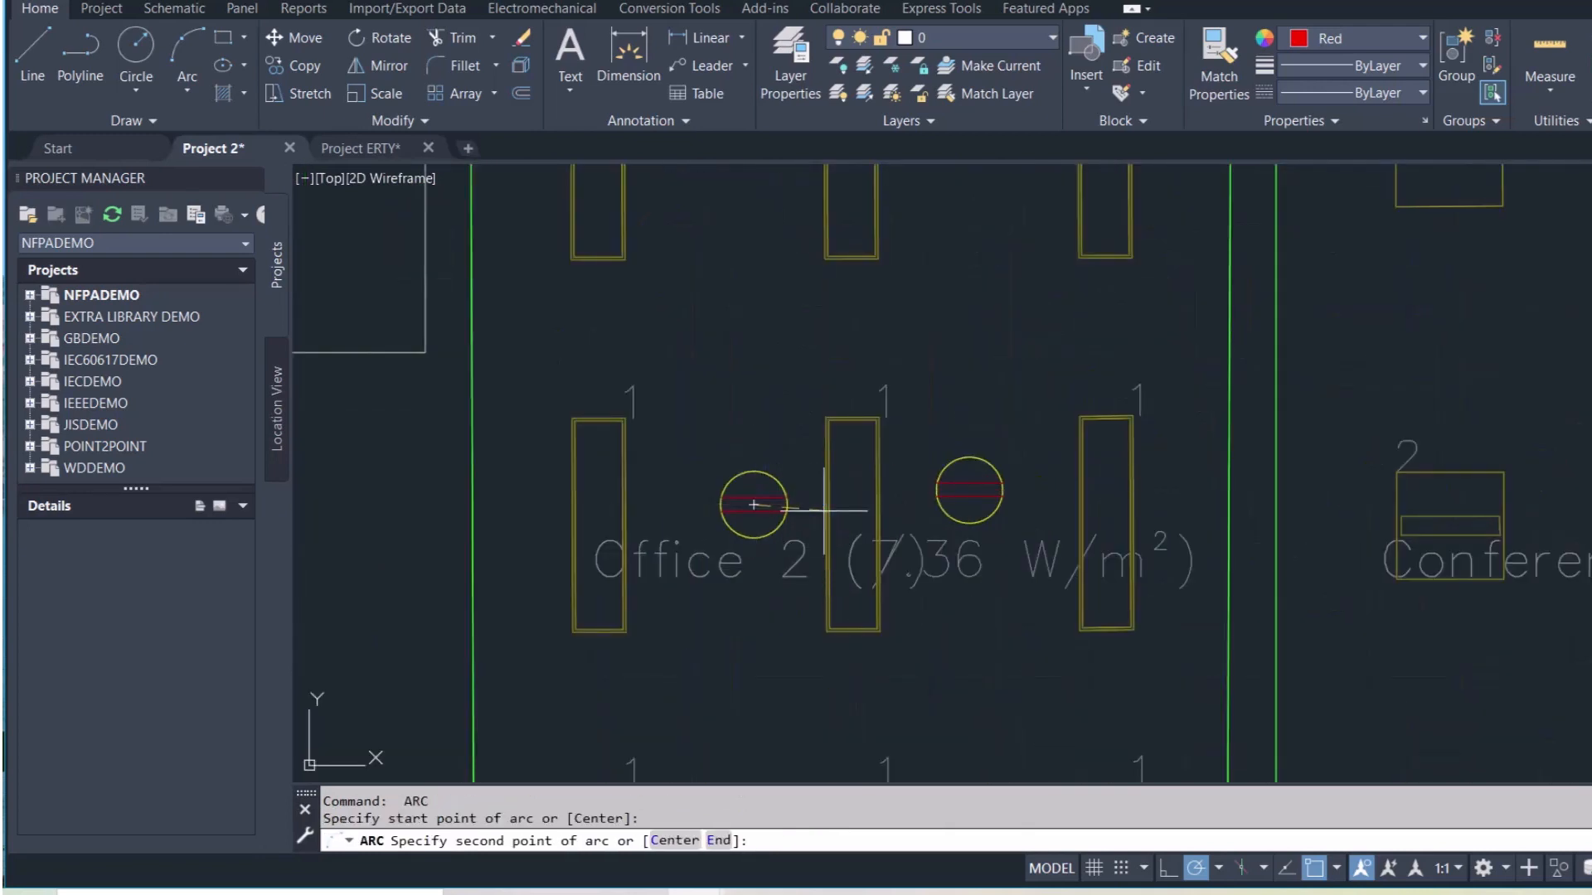
left_click(854, 541)
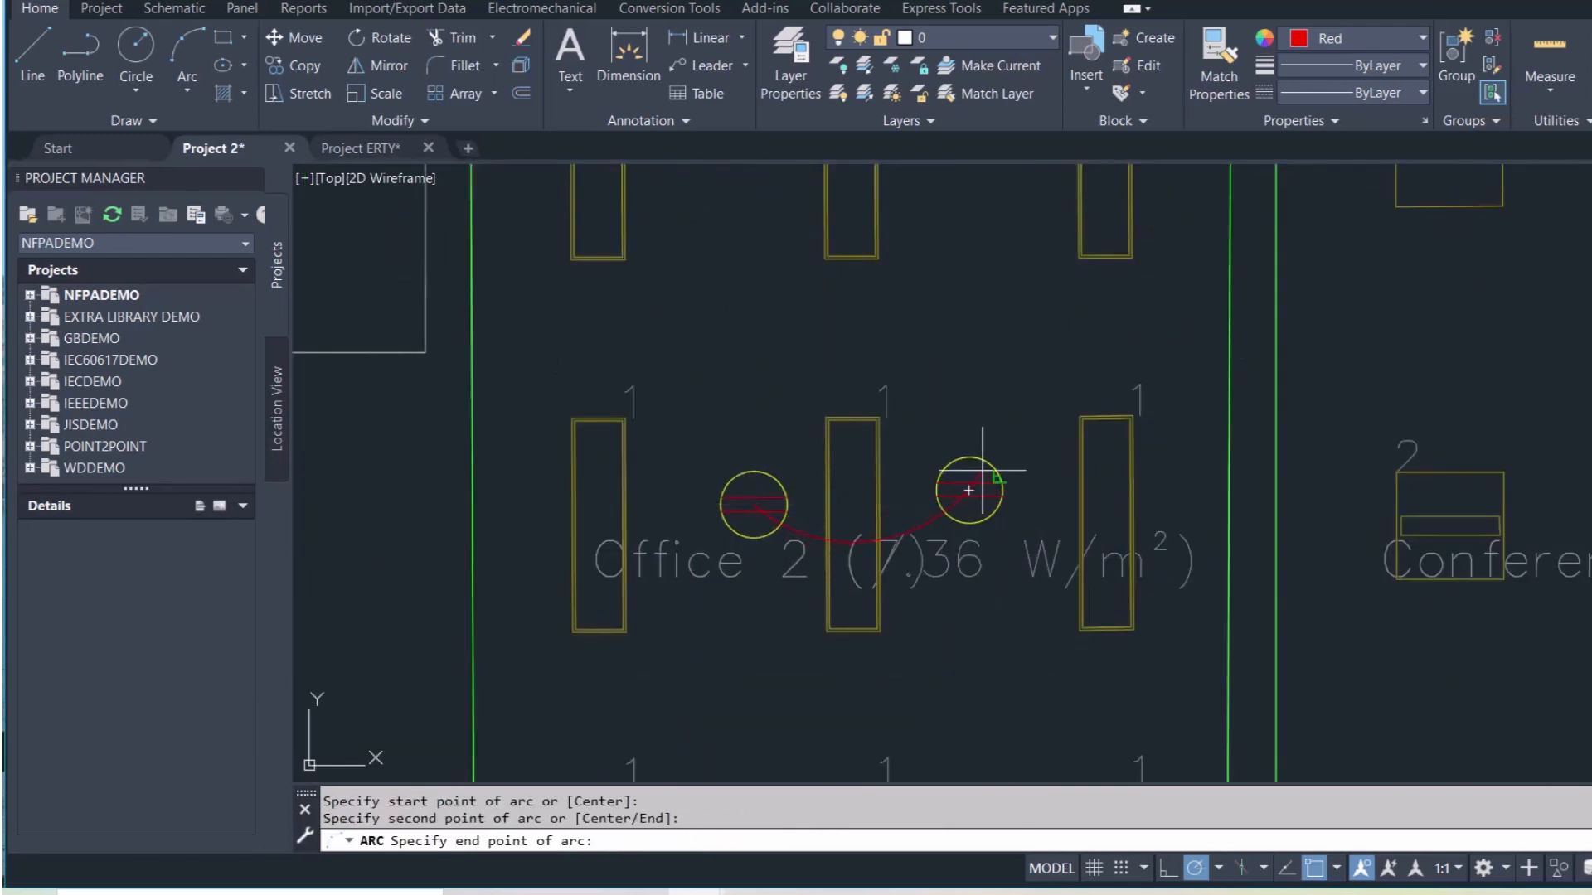
left_click(970, 491)
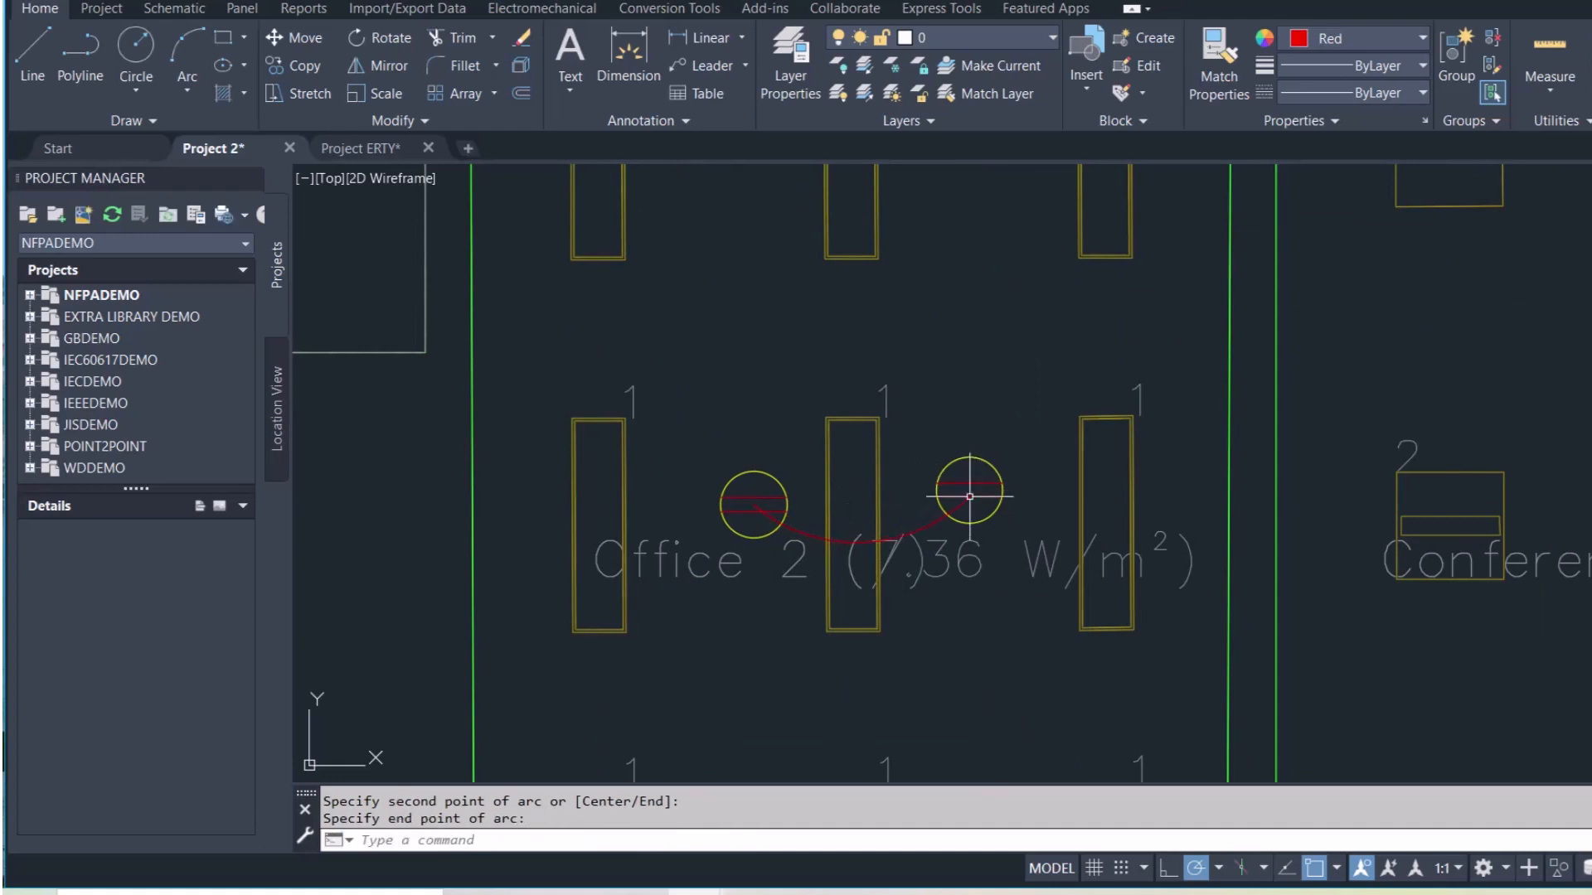
key("Return")
scroll(969, 491, "down", 4)
key("Return")
left_click(1013, 505)
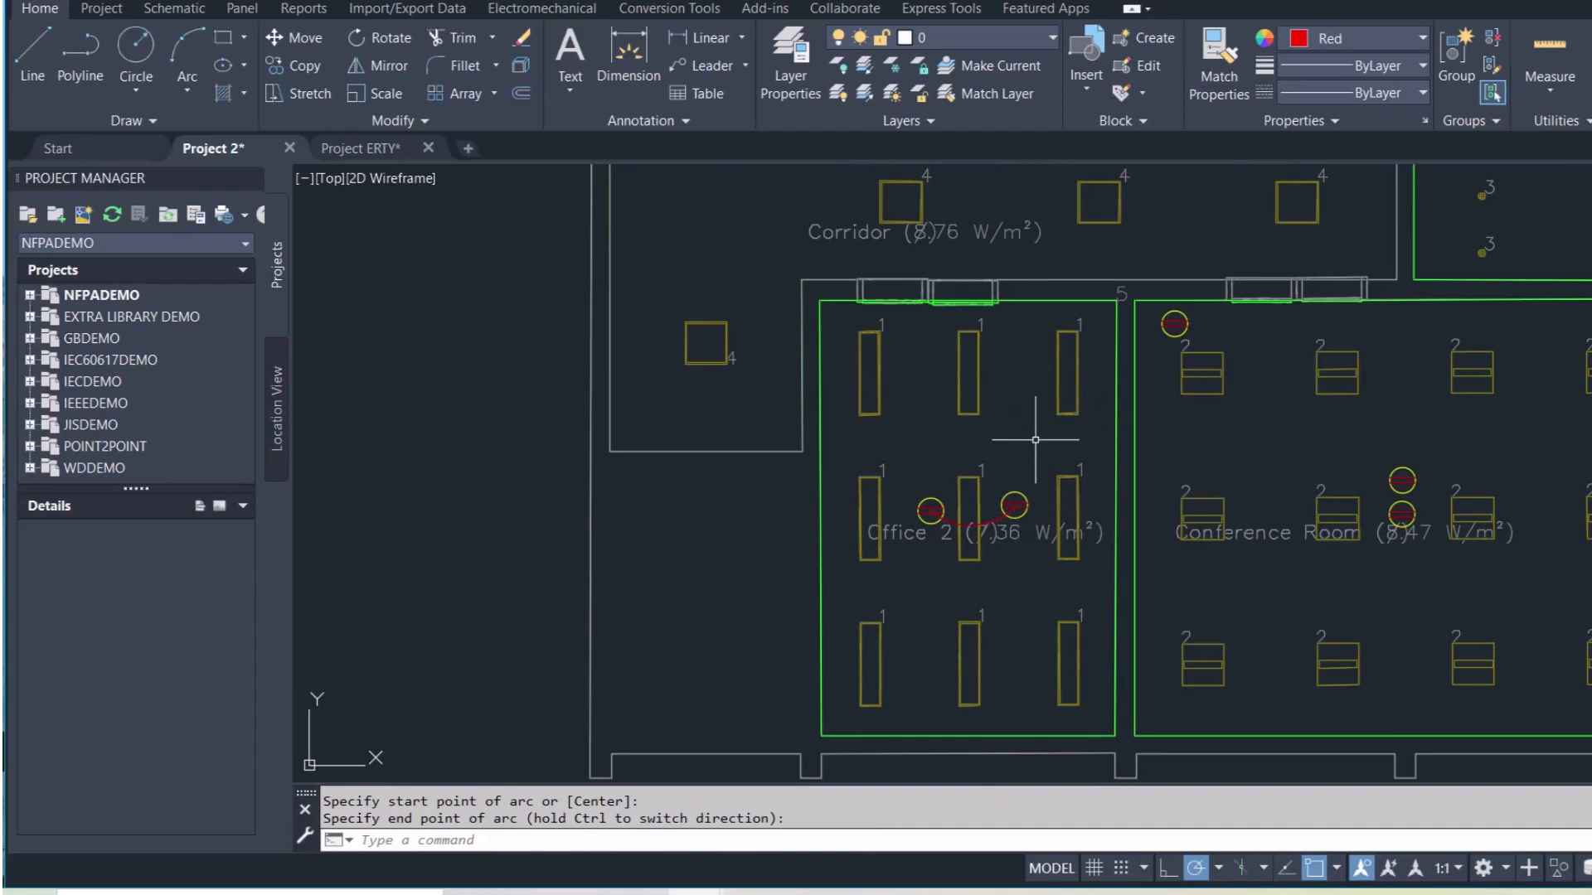
Chain arcs from the right Office 2 socket to the Conference Room's top-left and upper middle sockets
key("Return")
left_click(1014, 505)
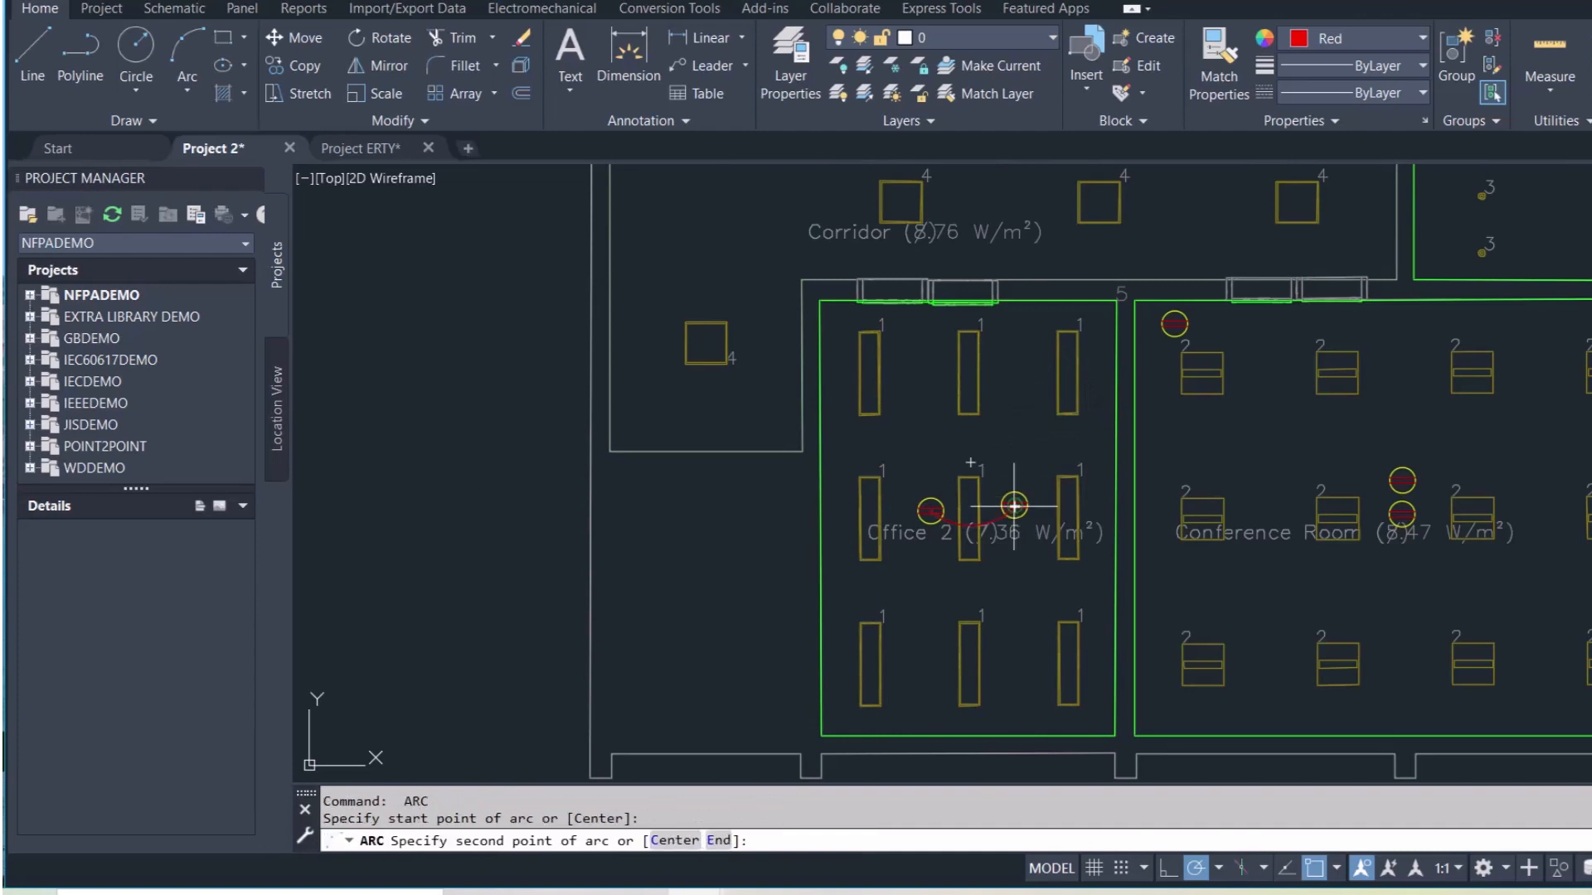
left_click(1035, 417)
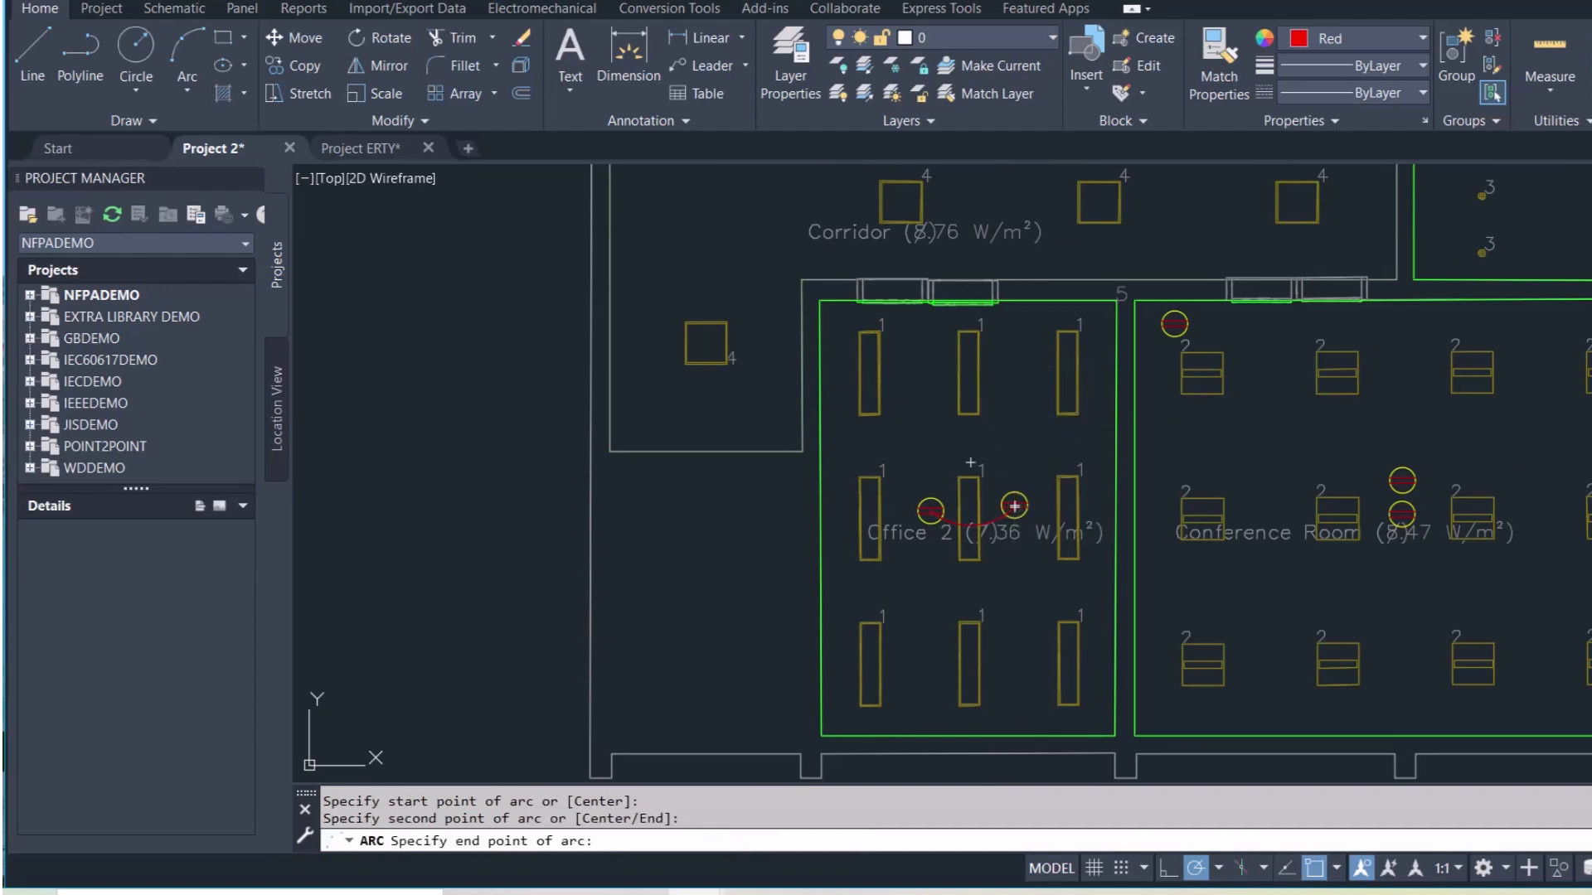
left_click(1173, 324)
key("Return")
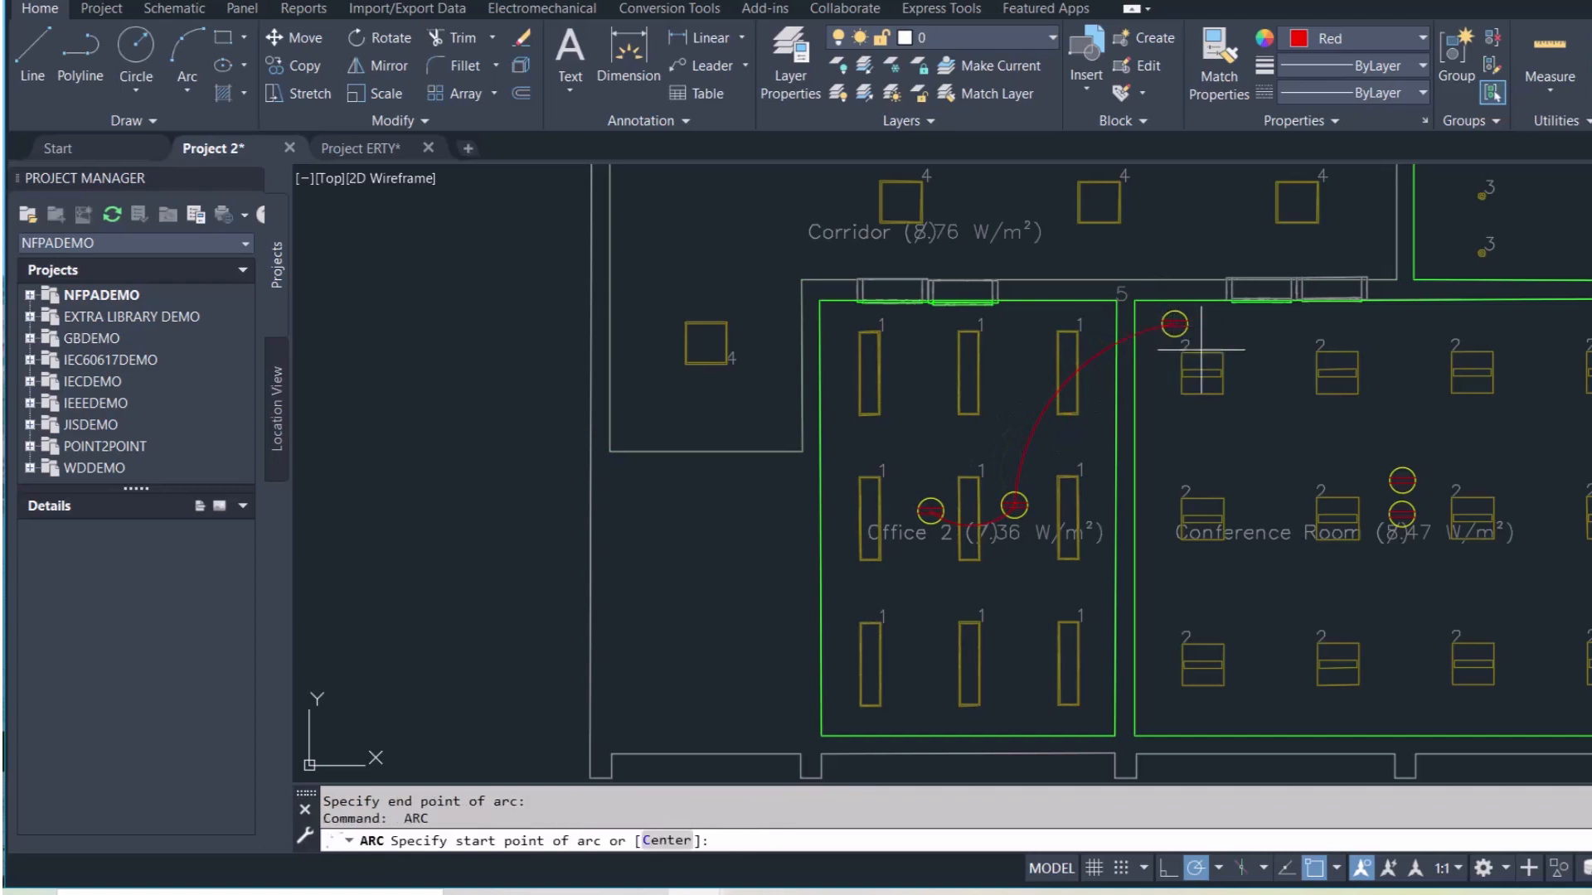
left_click(1174, 323)
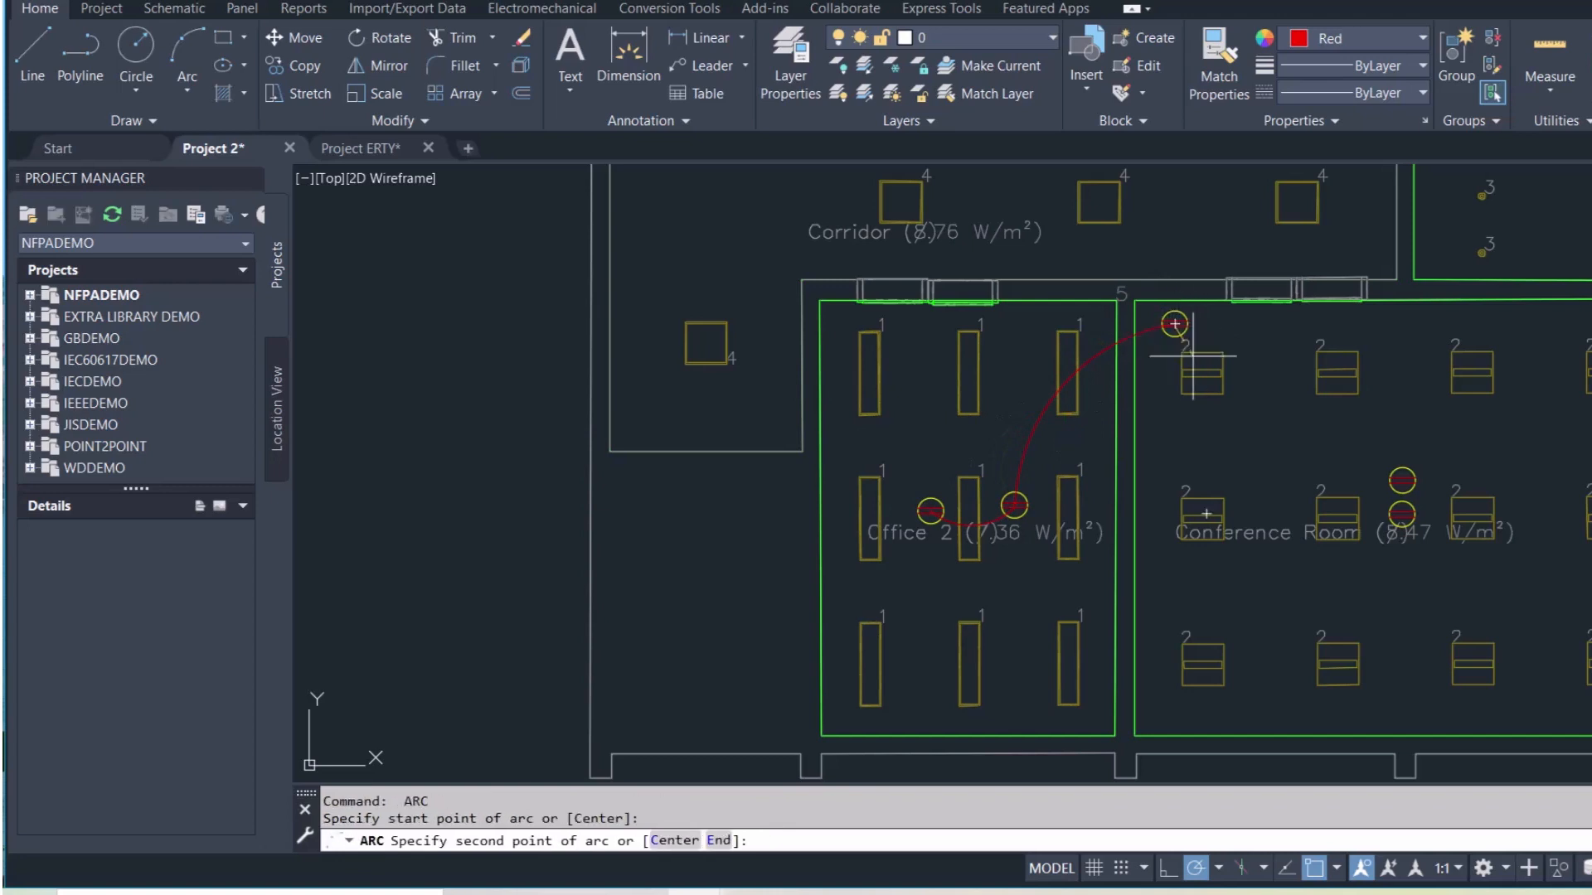
left_click(1266, 410)
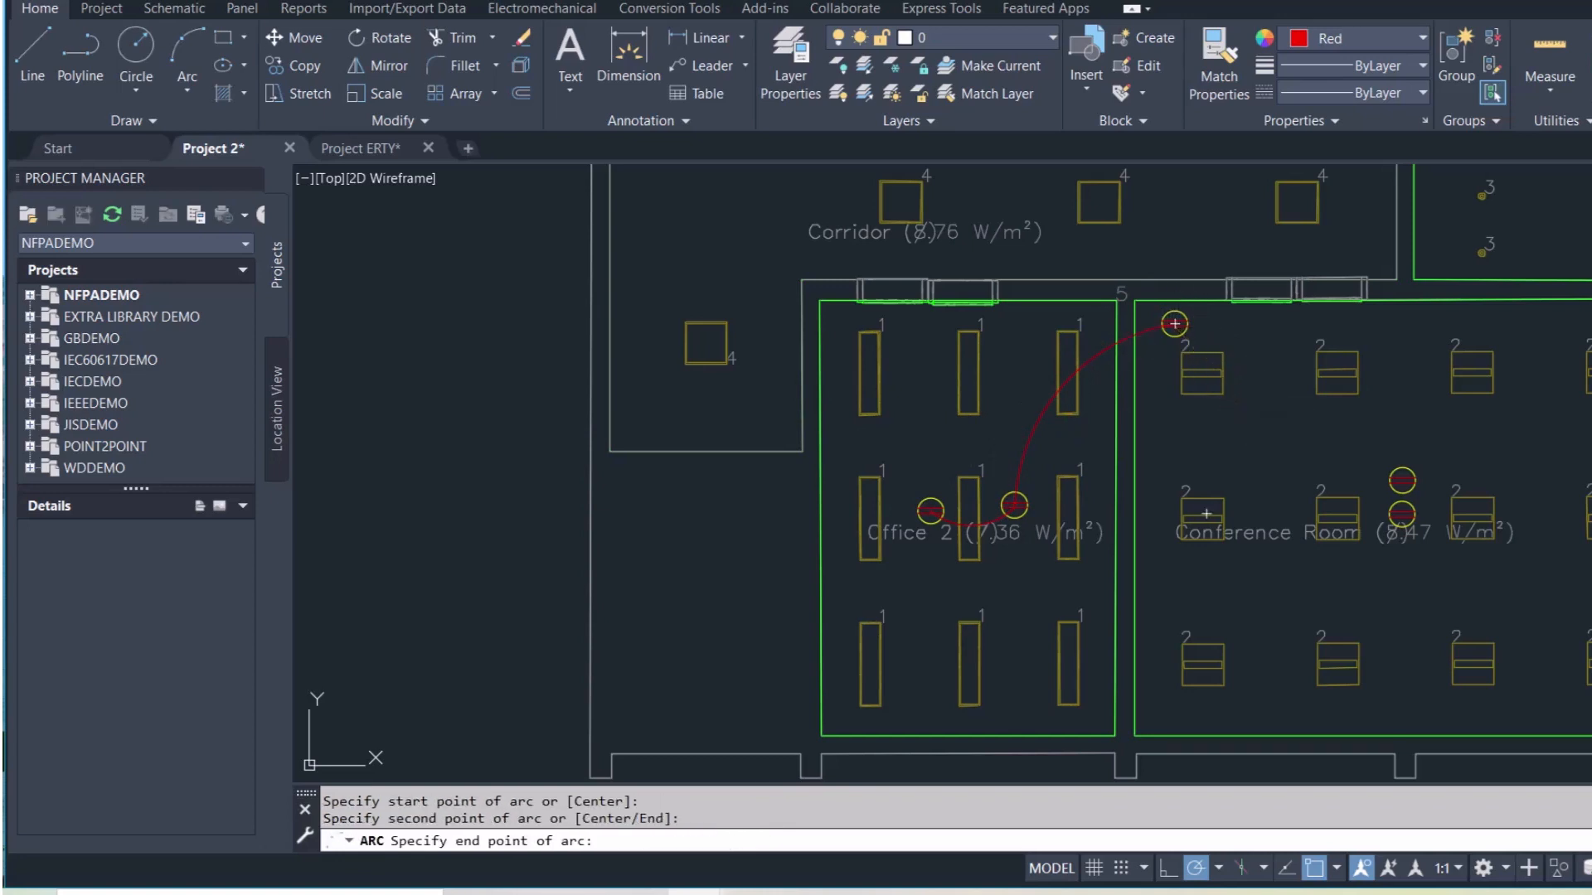
left_click(1402, 478)
Join the upper and lower Conference Room sockets with an arc bending left
key("Return")
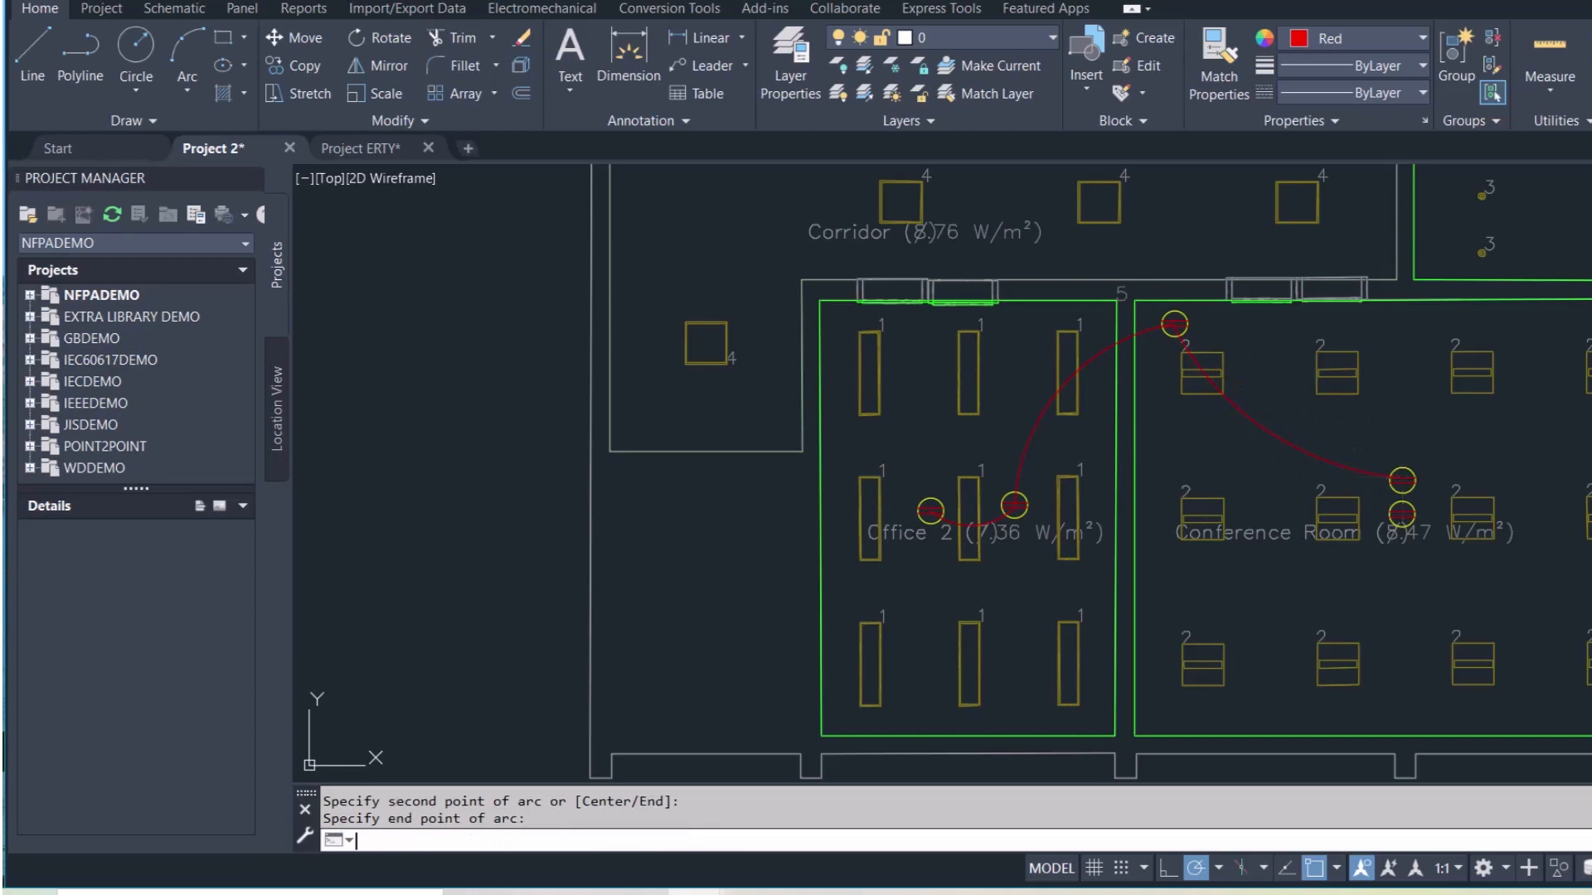
left_click(1402, 479)
scroll(1387, 494, "up", 6)
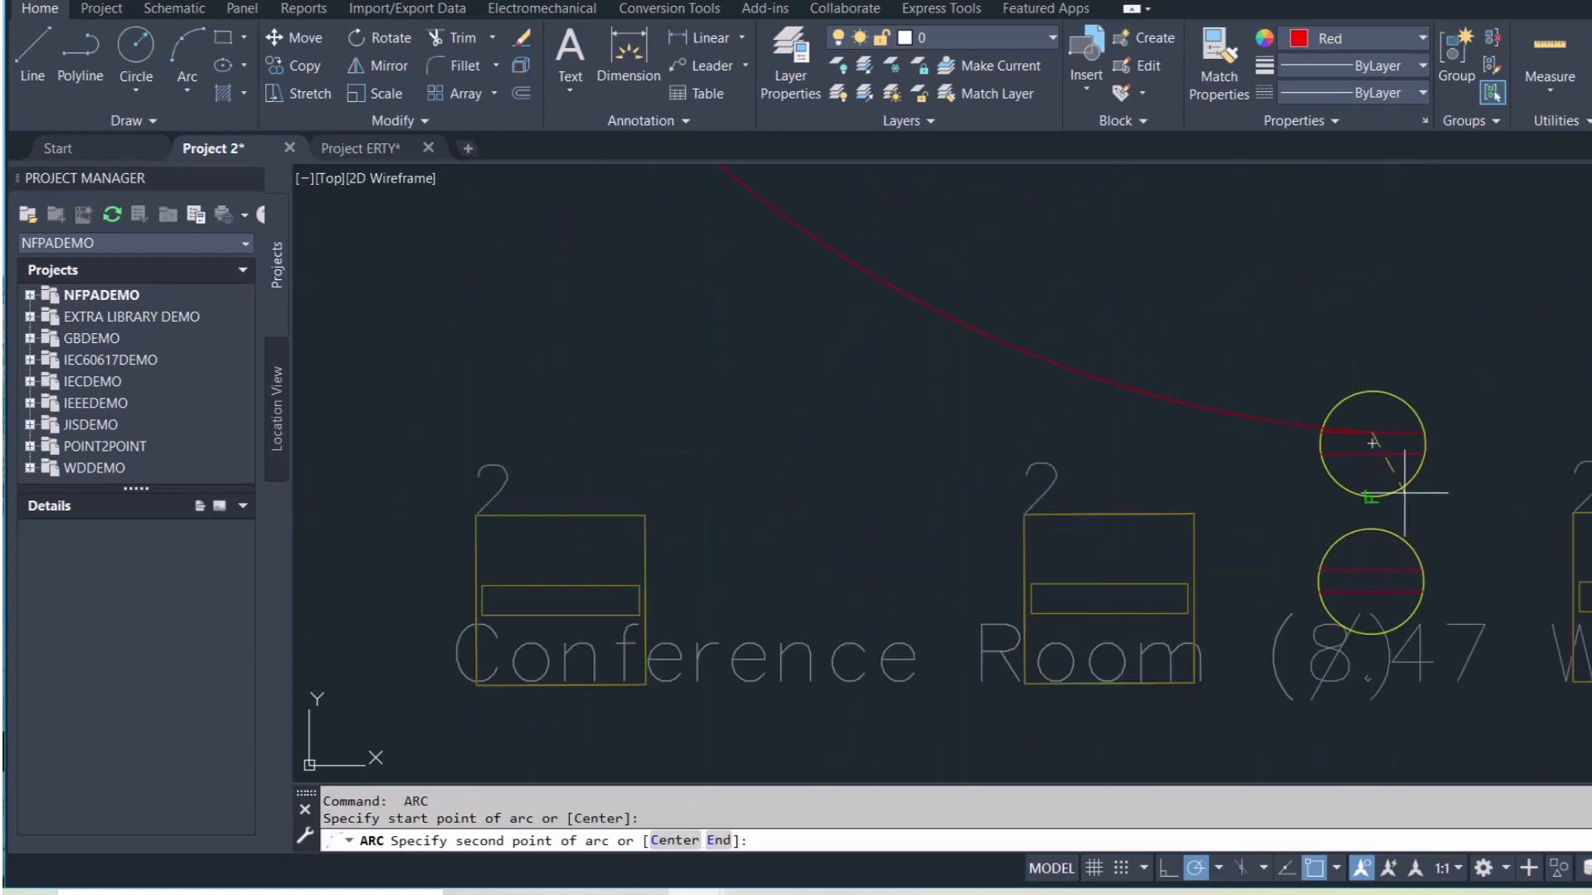
left_click(1312, 490)
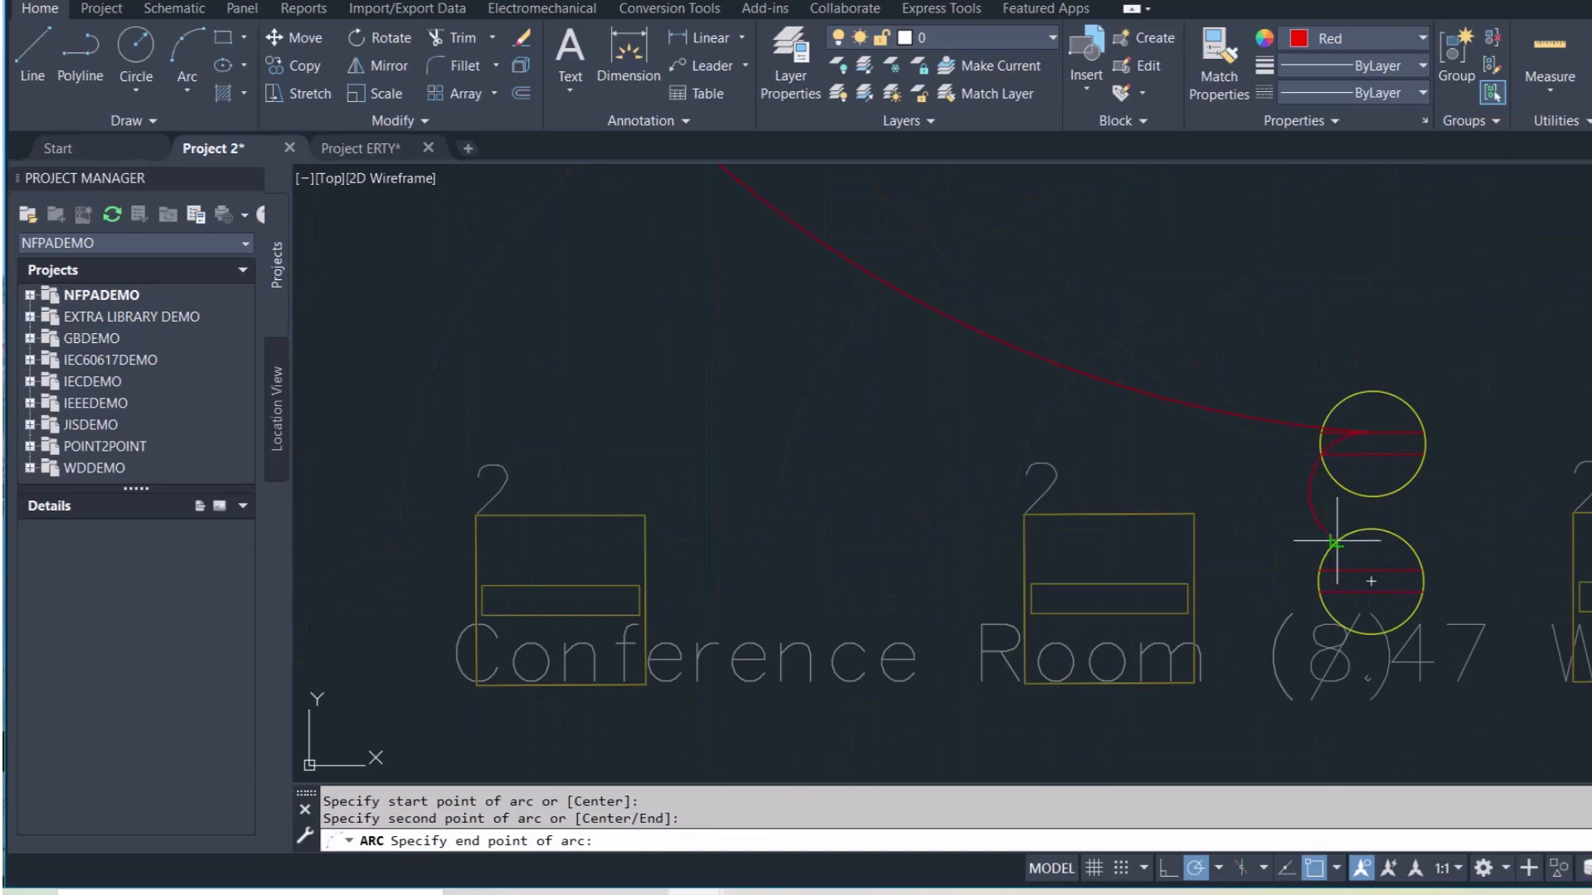
left_click(1371, 591)
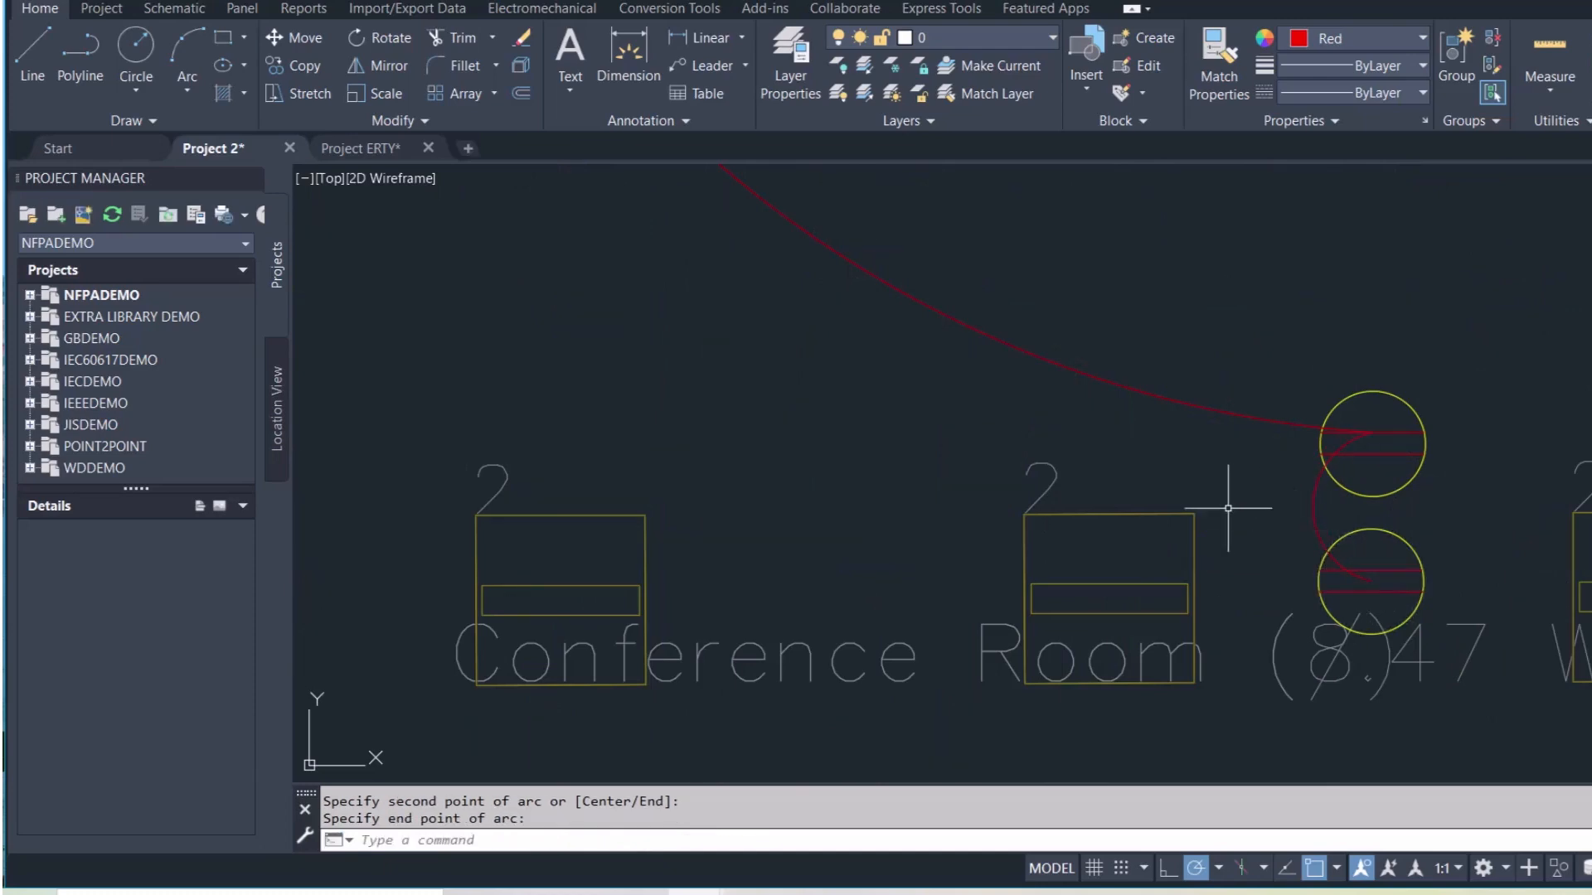
scroll(1227, 507, "down", 6)
scroll(1235, 514, "up", 5)
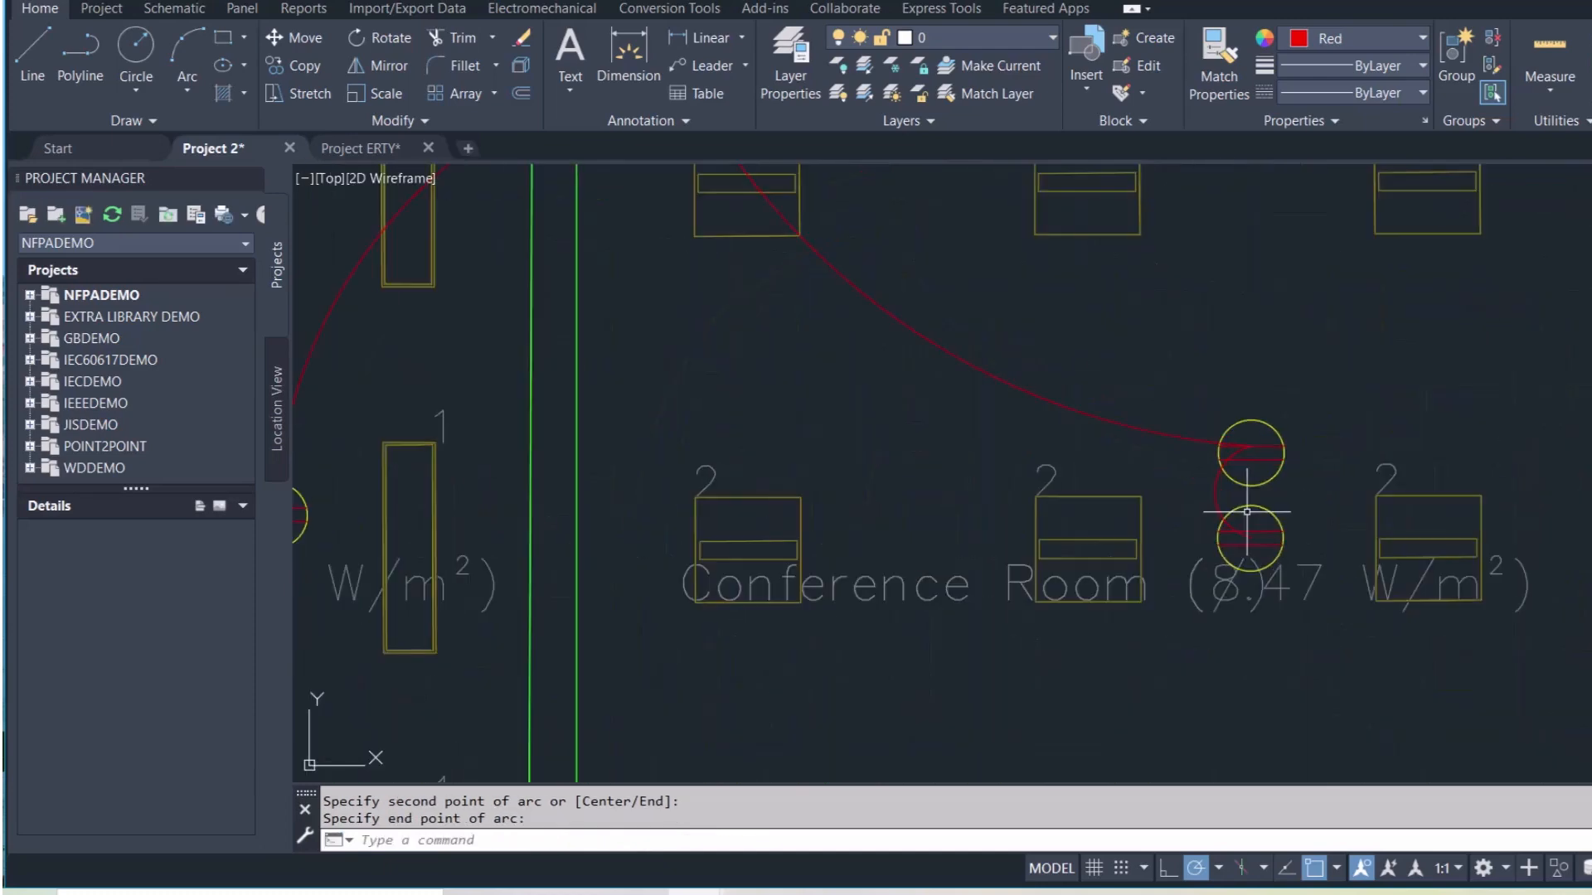
scroll(1294, 495, "down", 7)
scroll(1331, 471, "up", 2)
middle_click_drag(1232, 491, 717, 578)
scroll(941, 626, "down", 6)
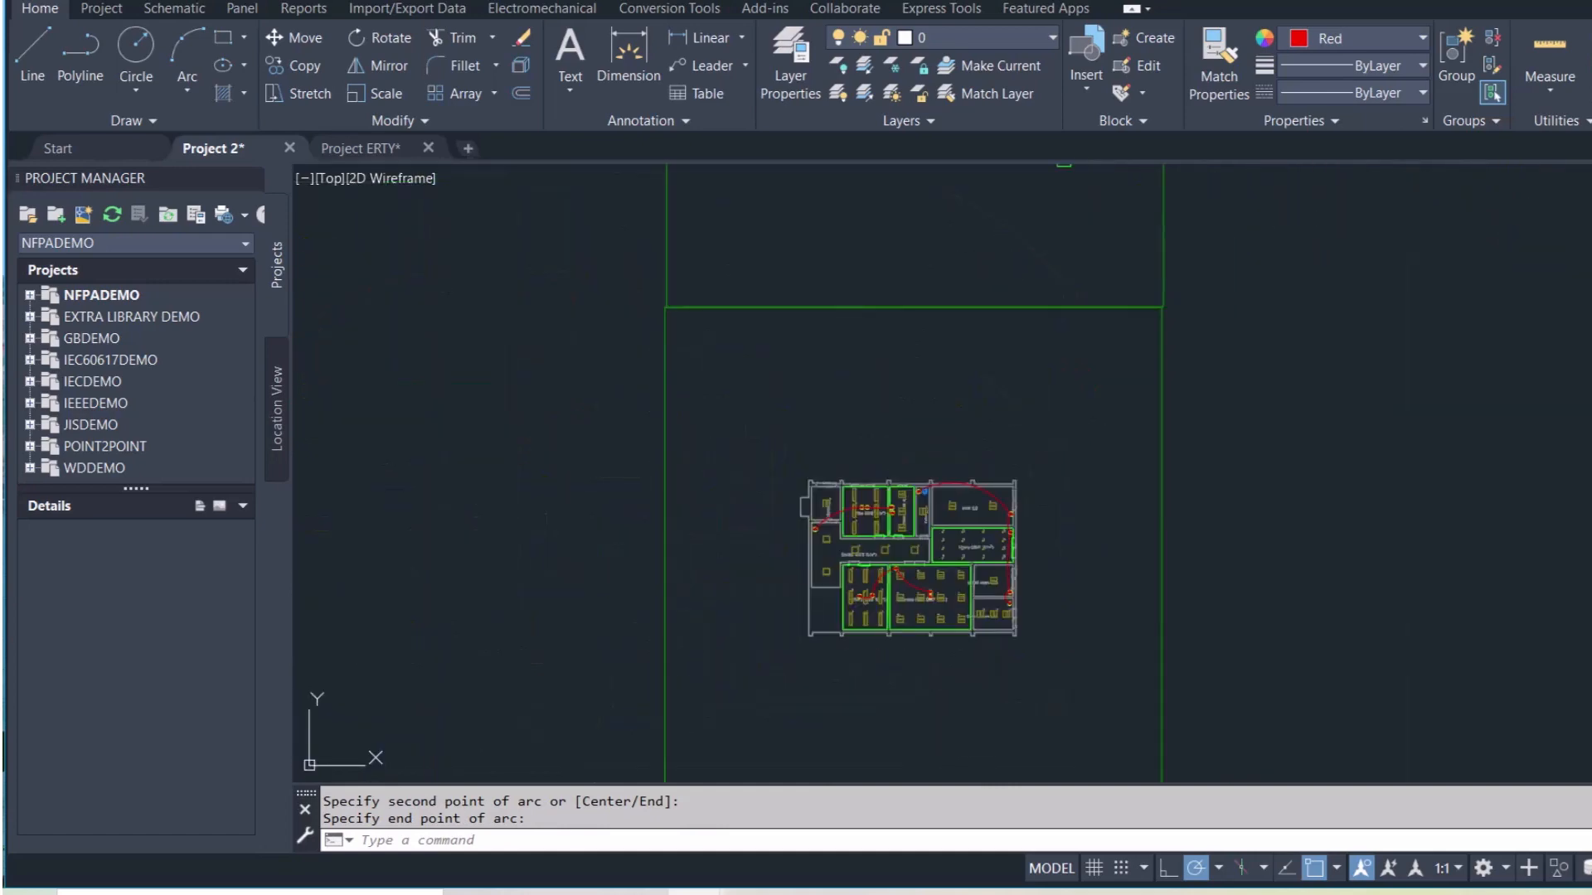
Select and copy the Lighting DB legend entry
middle_click_drag(1045, 433, 1024, 636)
scroll(1105, 326, "up", 6)
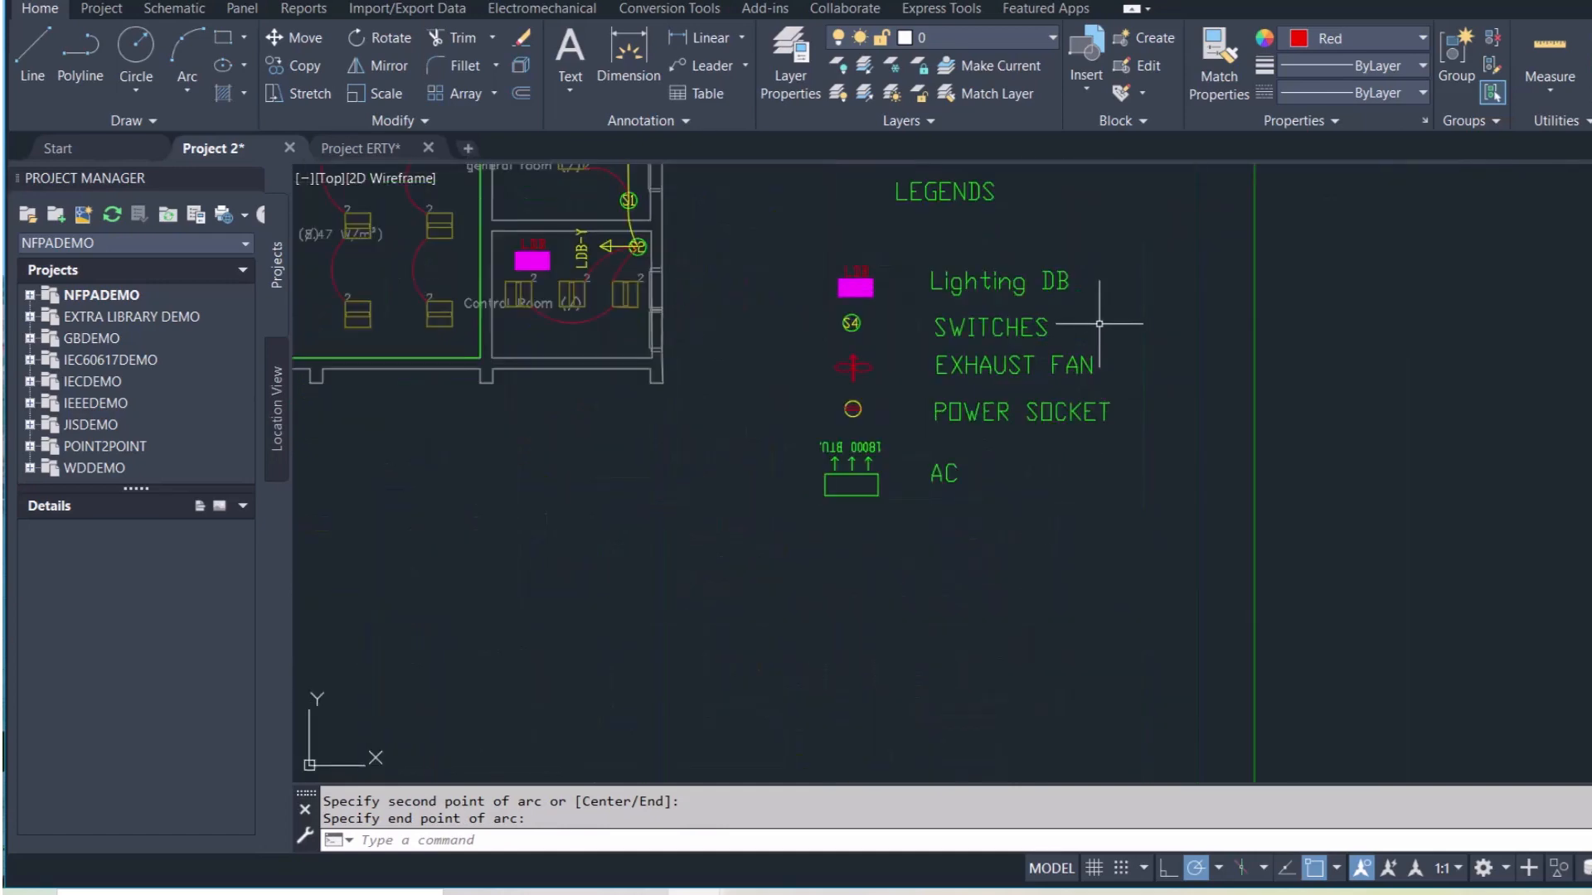
left_click(881, 300)
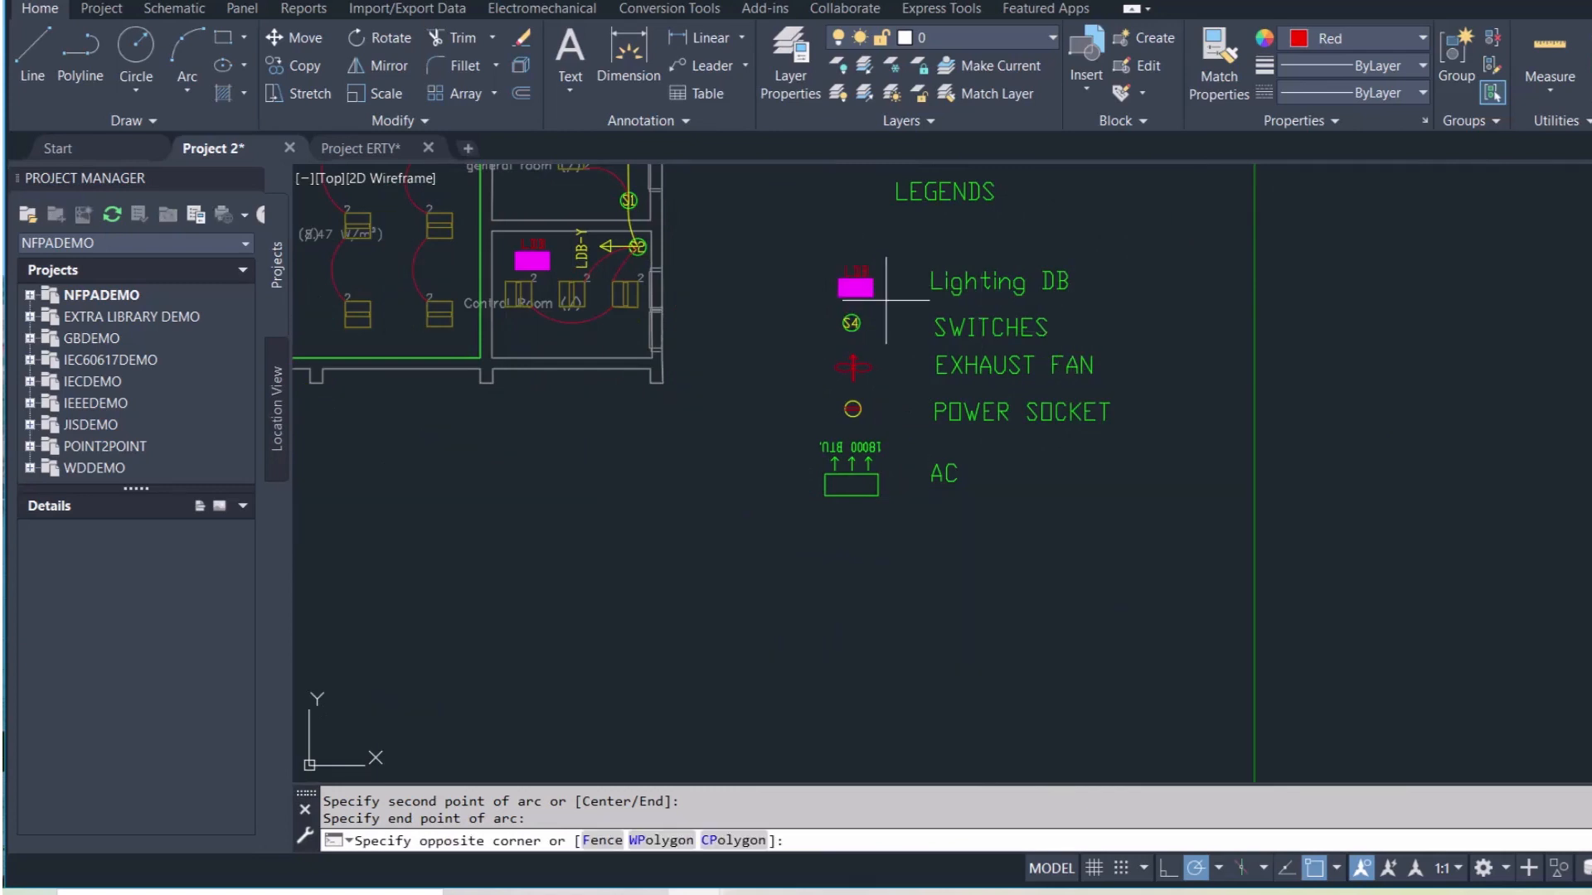
left_click(796, 242)
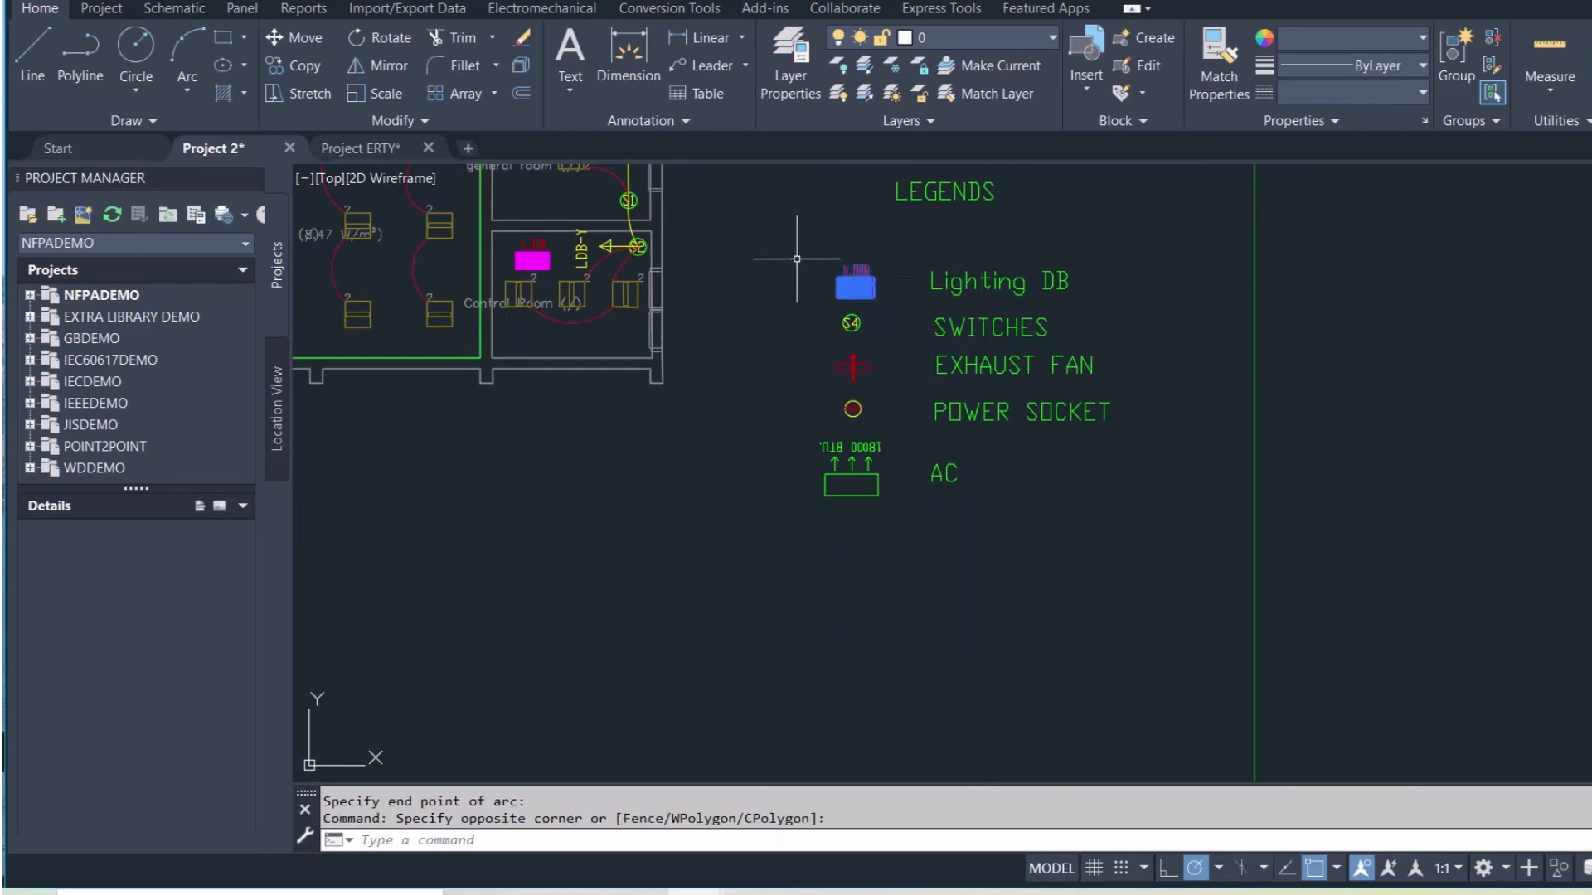
key("ctrl+c")
scroll(910, 508, "down", 2)
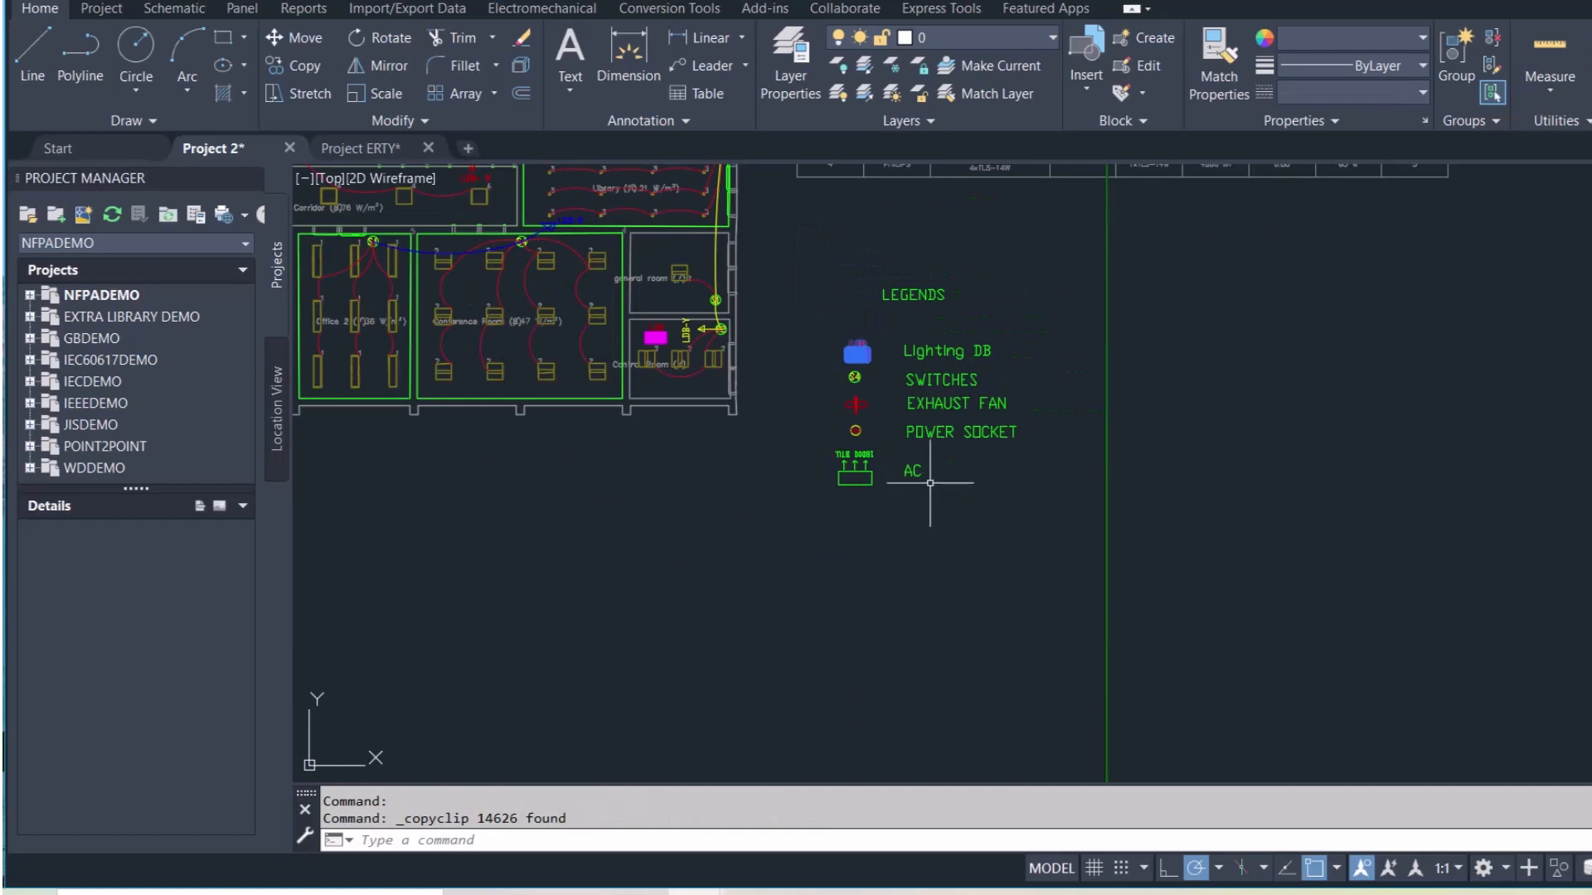
left_click(1009, 362)
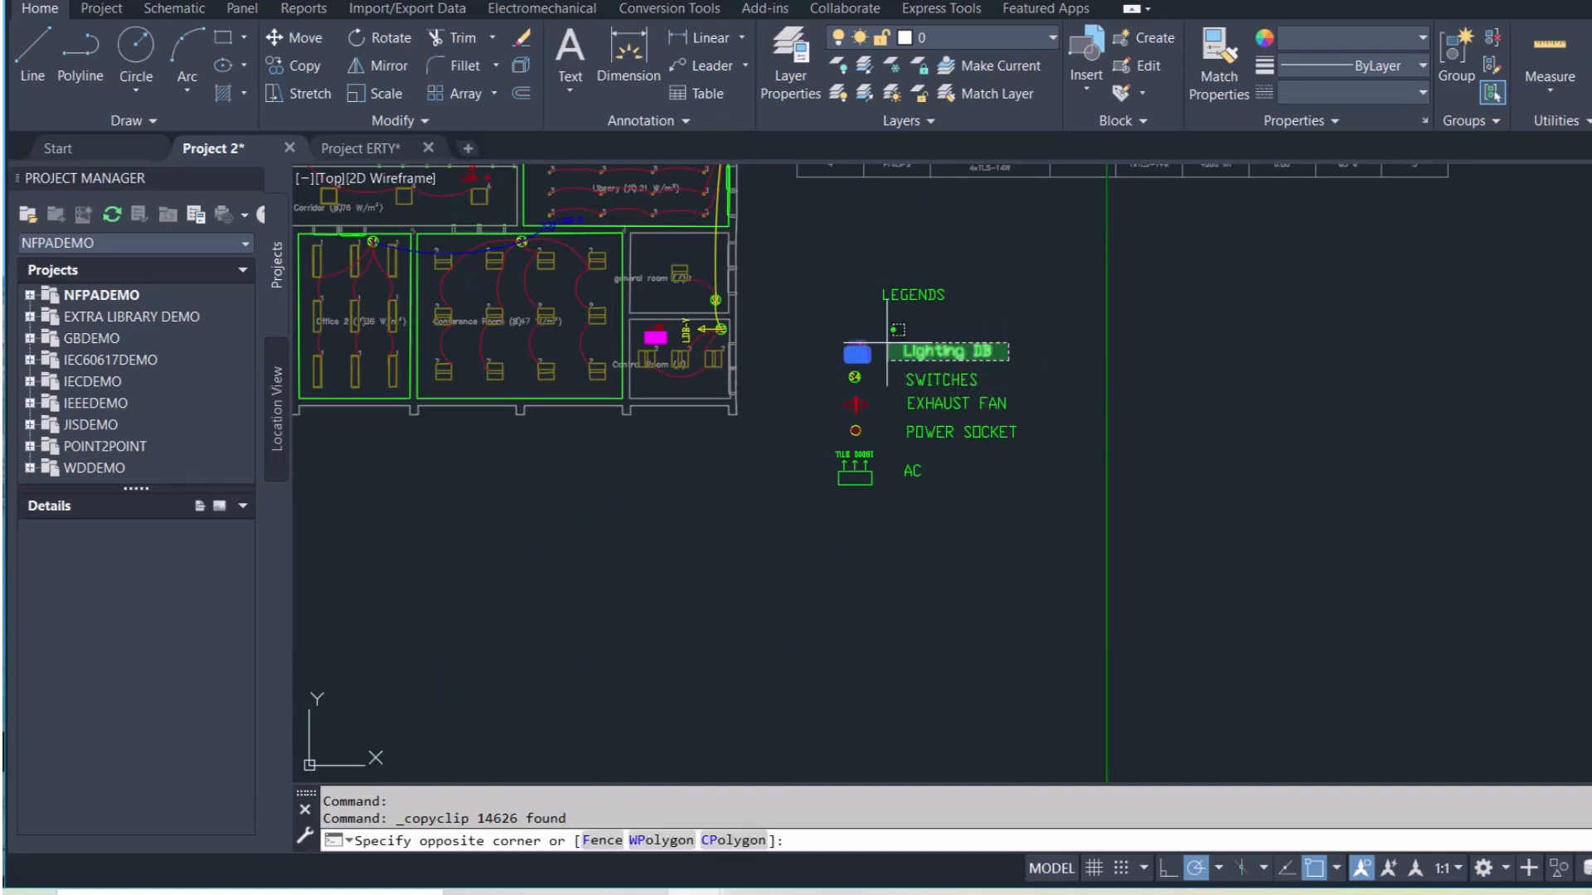
left_click(819, 333)
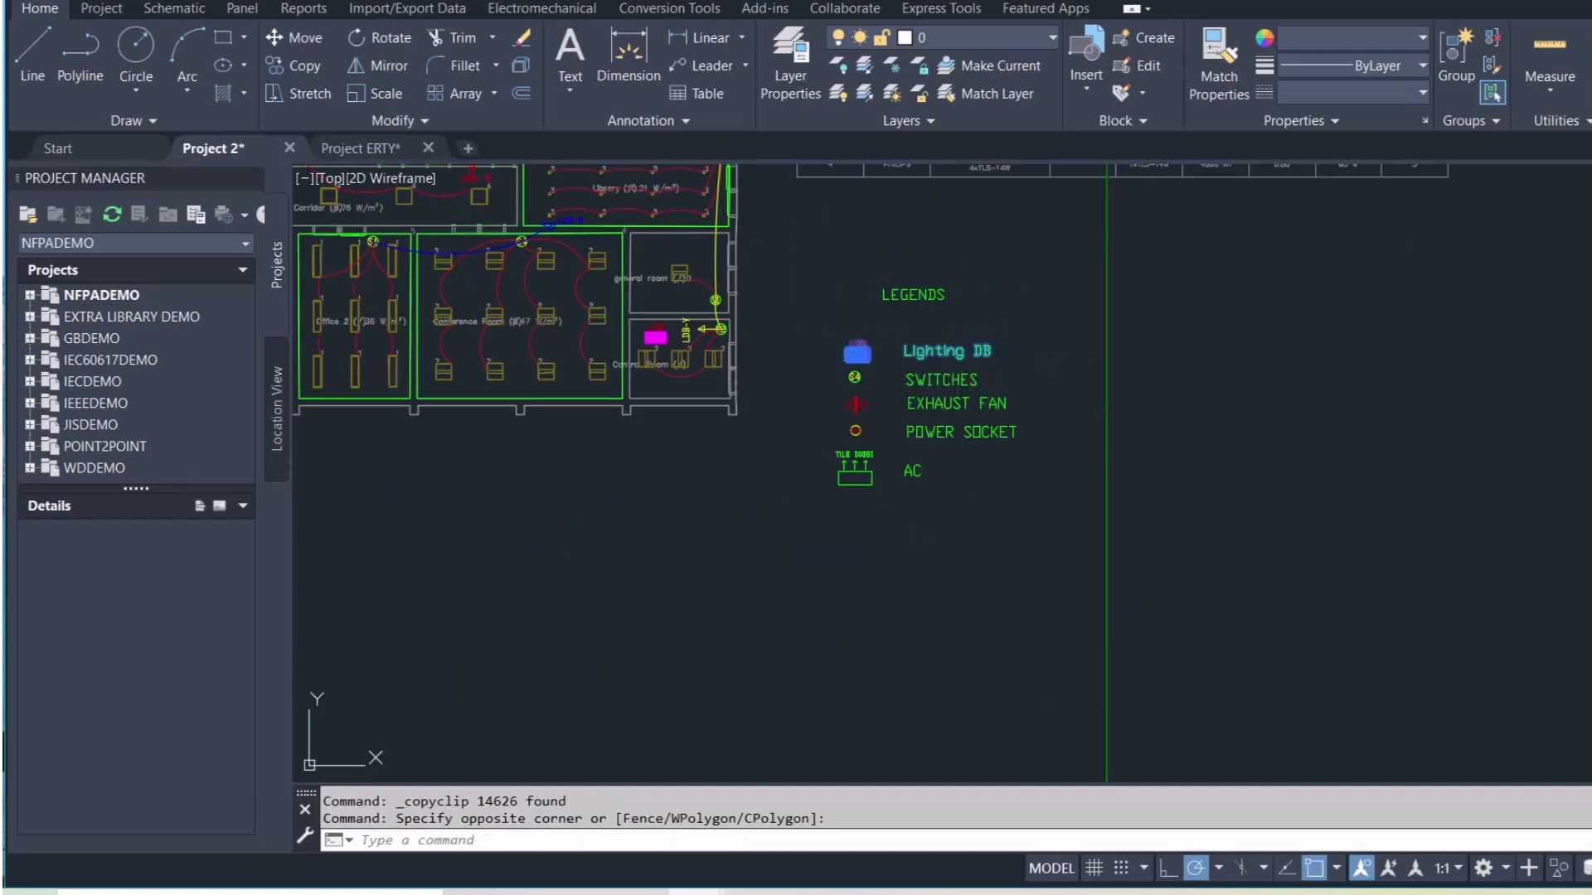
key("ctrl+c")
Paste the Lighting DB entry beside the lower floor plan
key("ctrl+v")
scroll(903, 643, "down", 5)
scroll(902, 659, "down", 2)
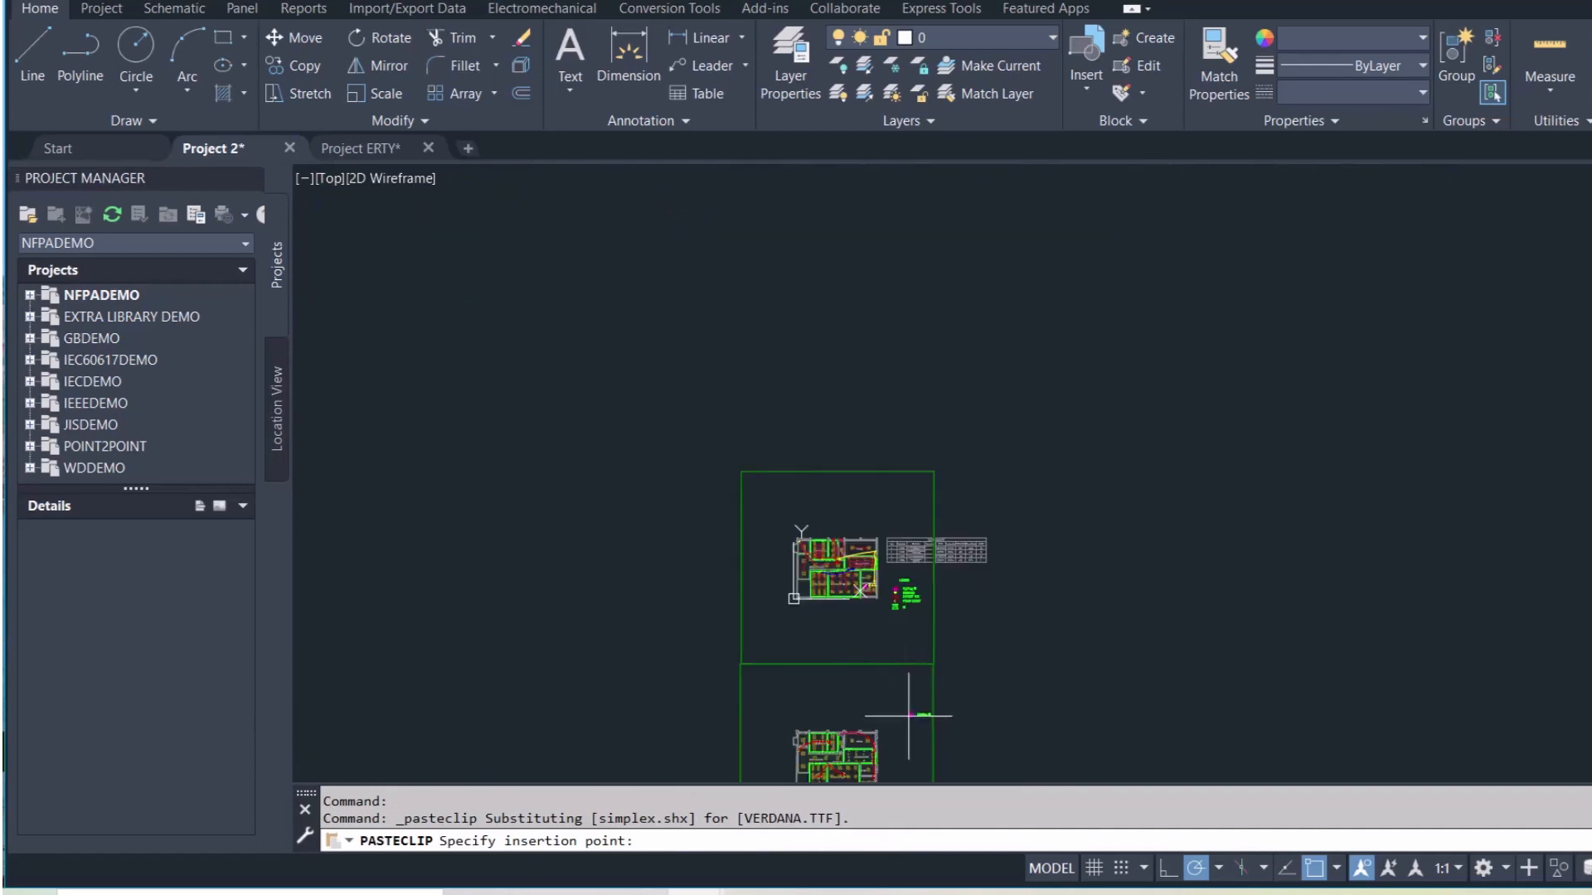
middle_click_drag(912, 728, 877, 544)
scroll(877, 544, "up", 6)
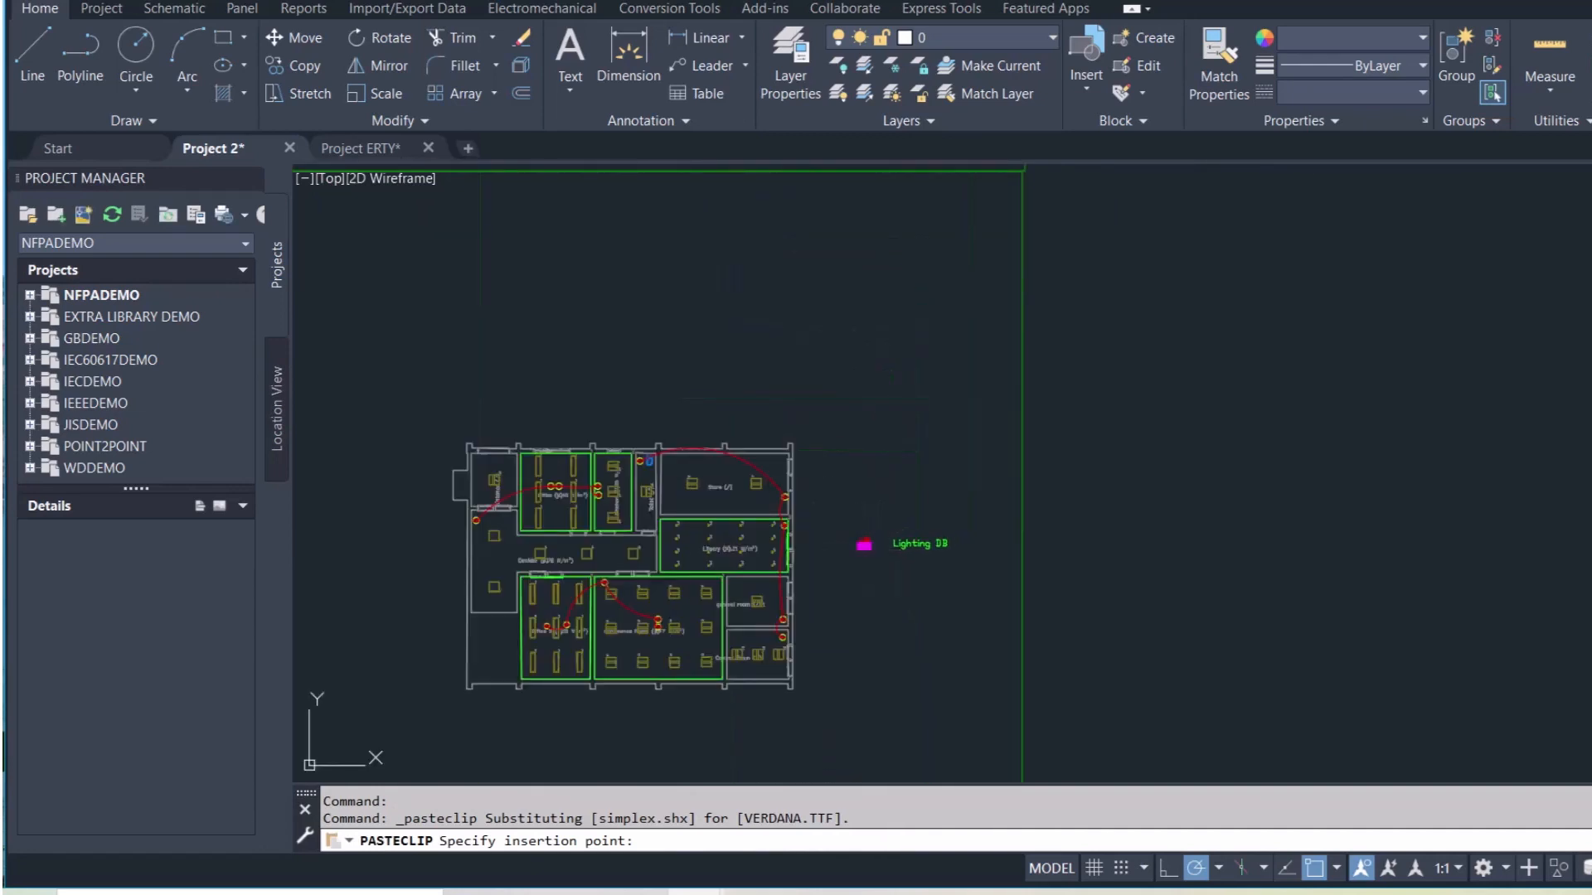
left_click(864, 544)
scroll(850, 543, "up", 10)
Begin editing the pasted box's LDB label, deleting the L
left_click(794, 535)
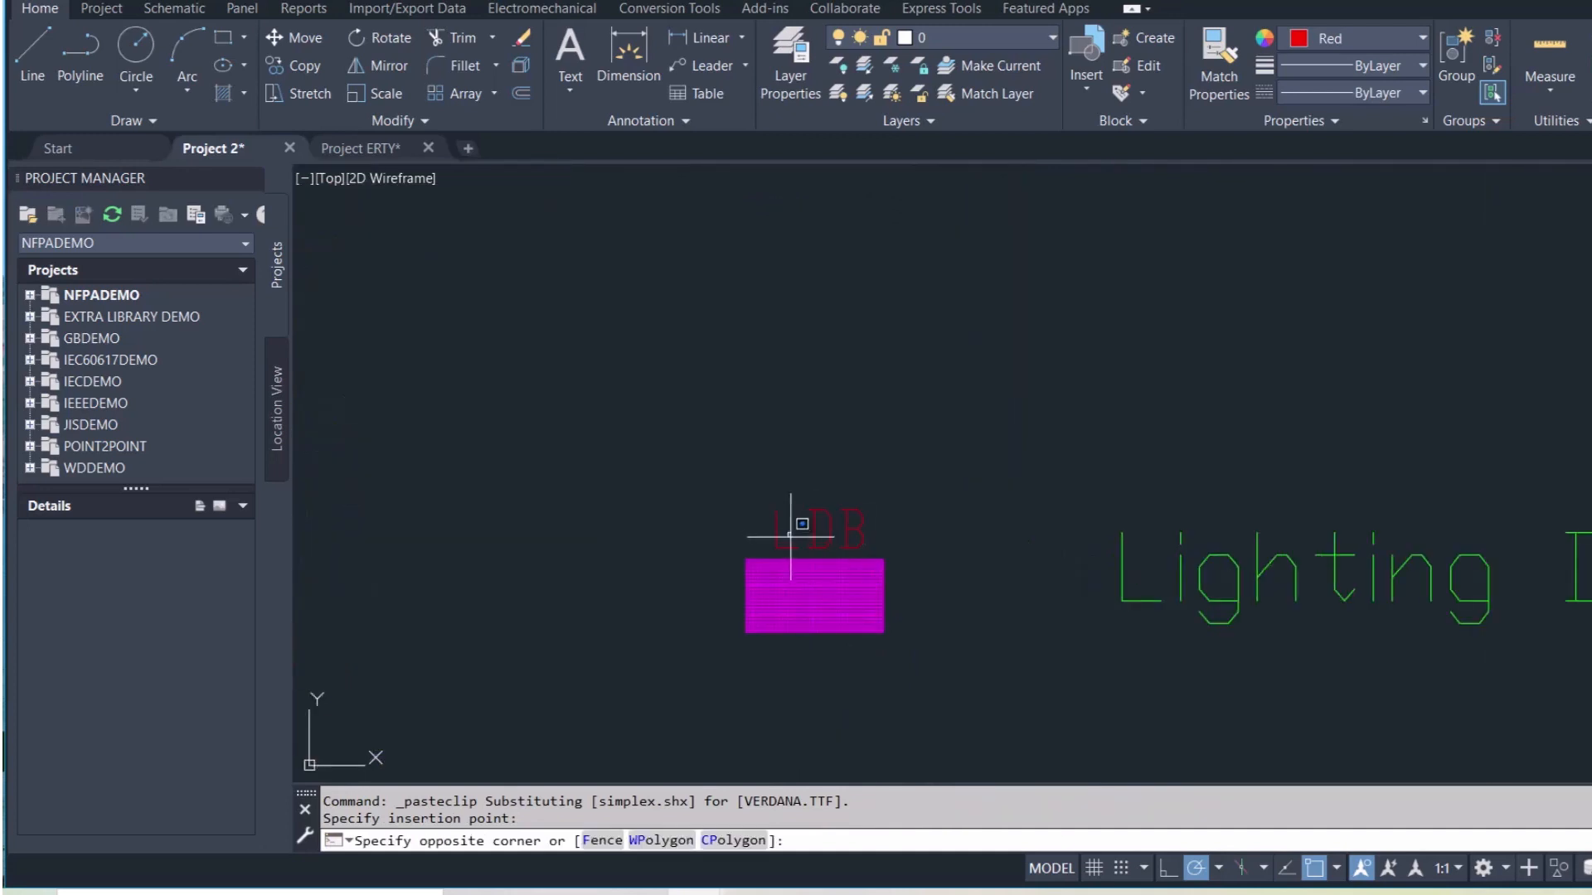
left_click(796, 547)
left_click(796, 550)
double_click(775, 530)
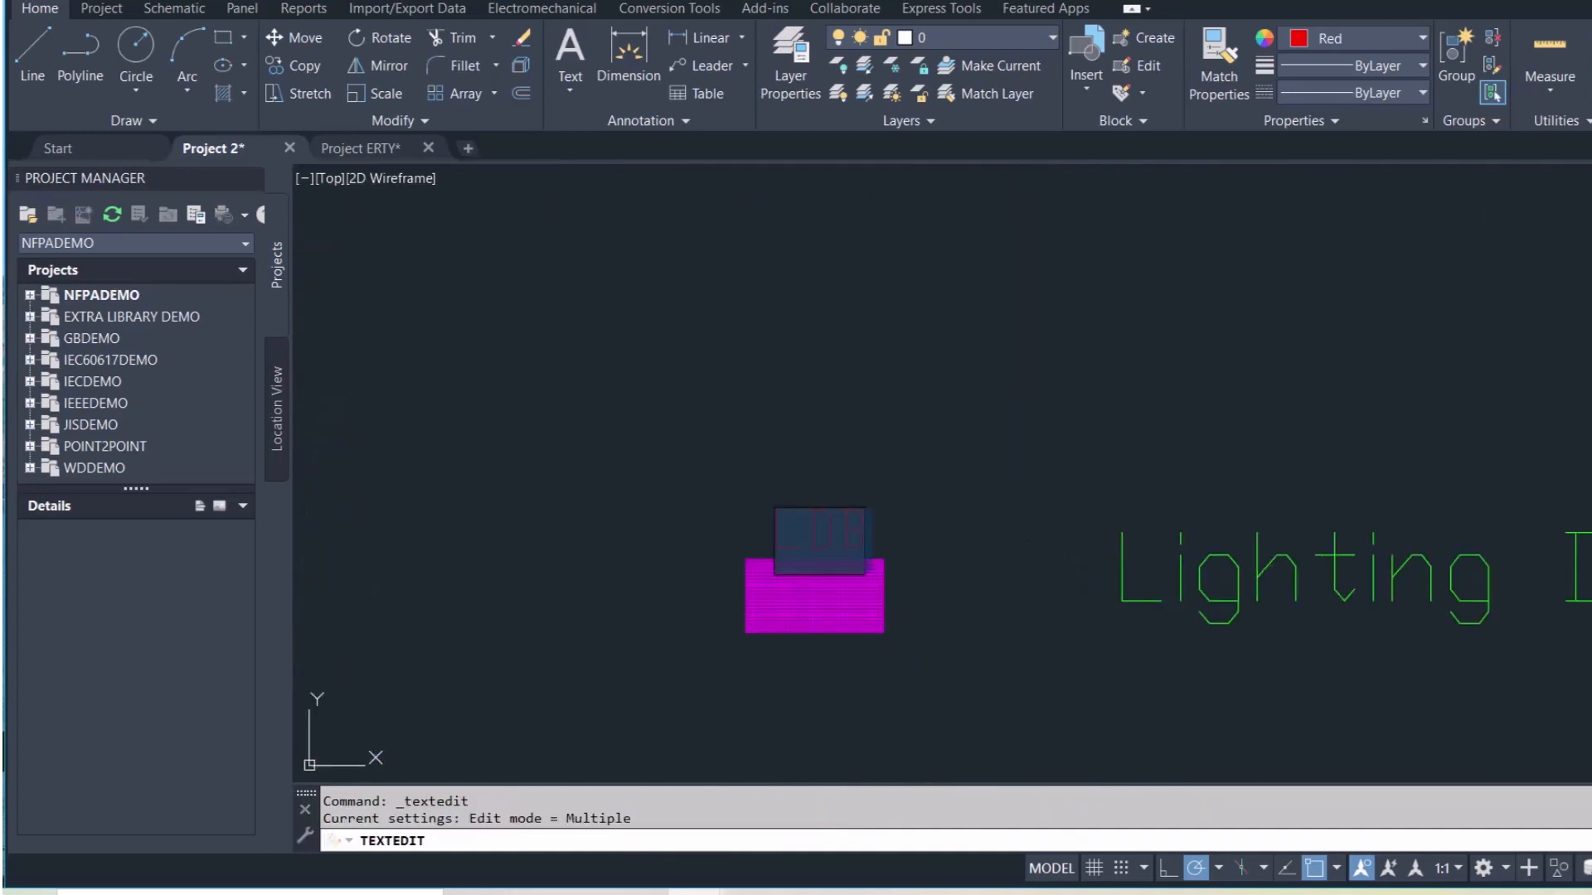
key("BackSpace")
type("p")
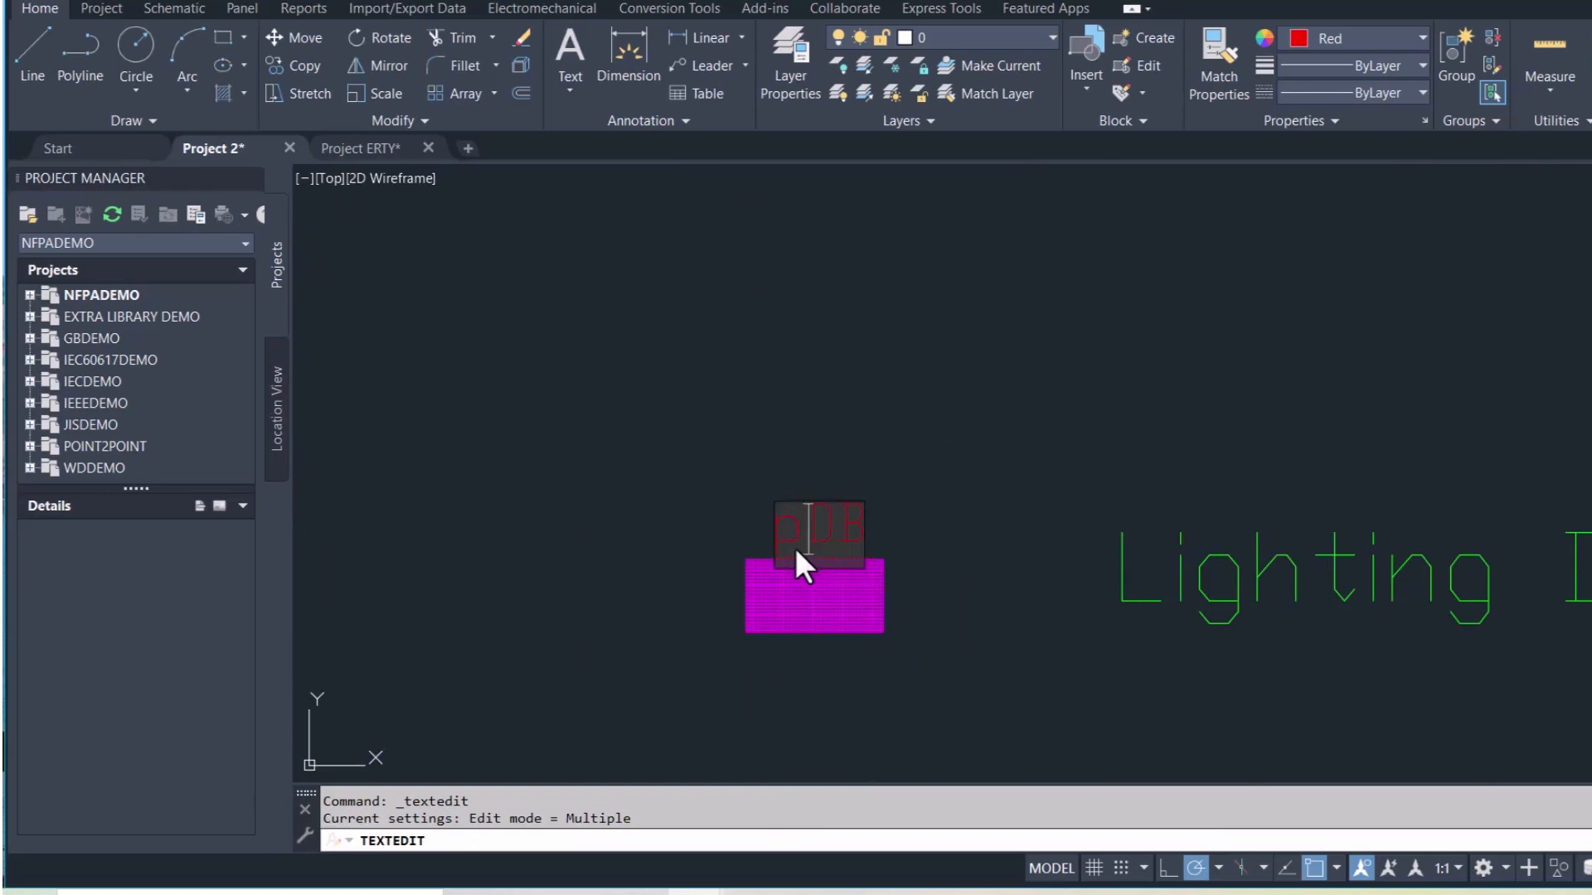
key("BackSpace")
Finish the label as PDB and change the caption from Lighting DB to Power DB
type("P")
left_click(1152, 575)
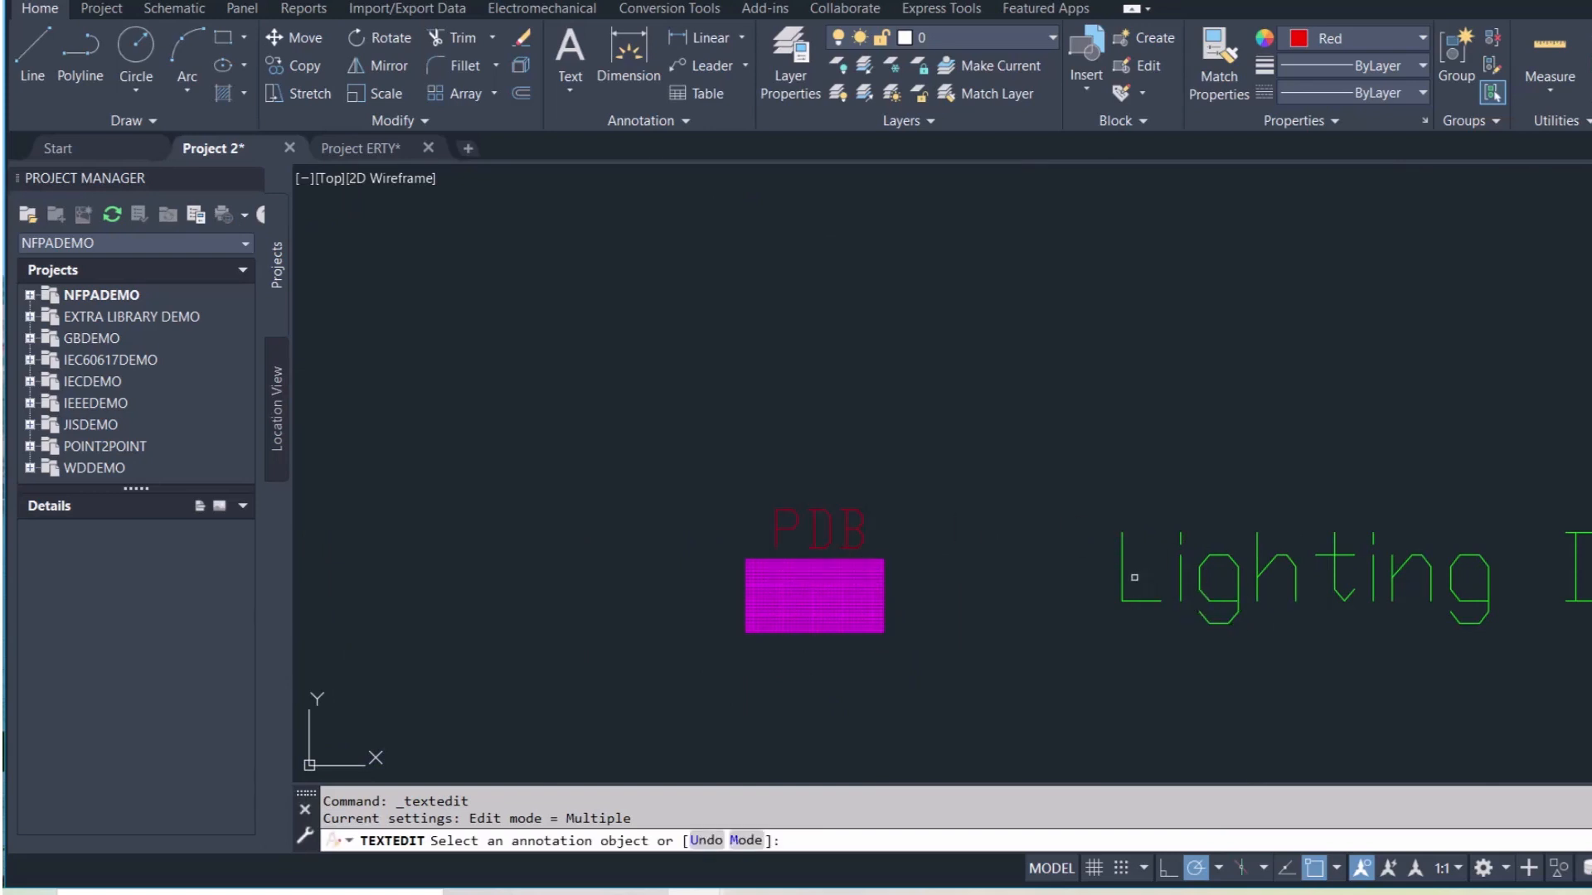
key("Escape")
double_click(1482, 605)
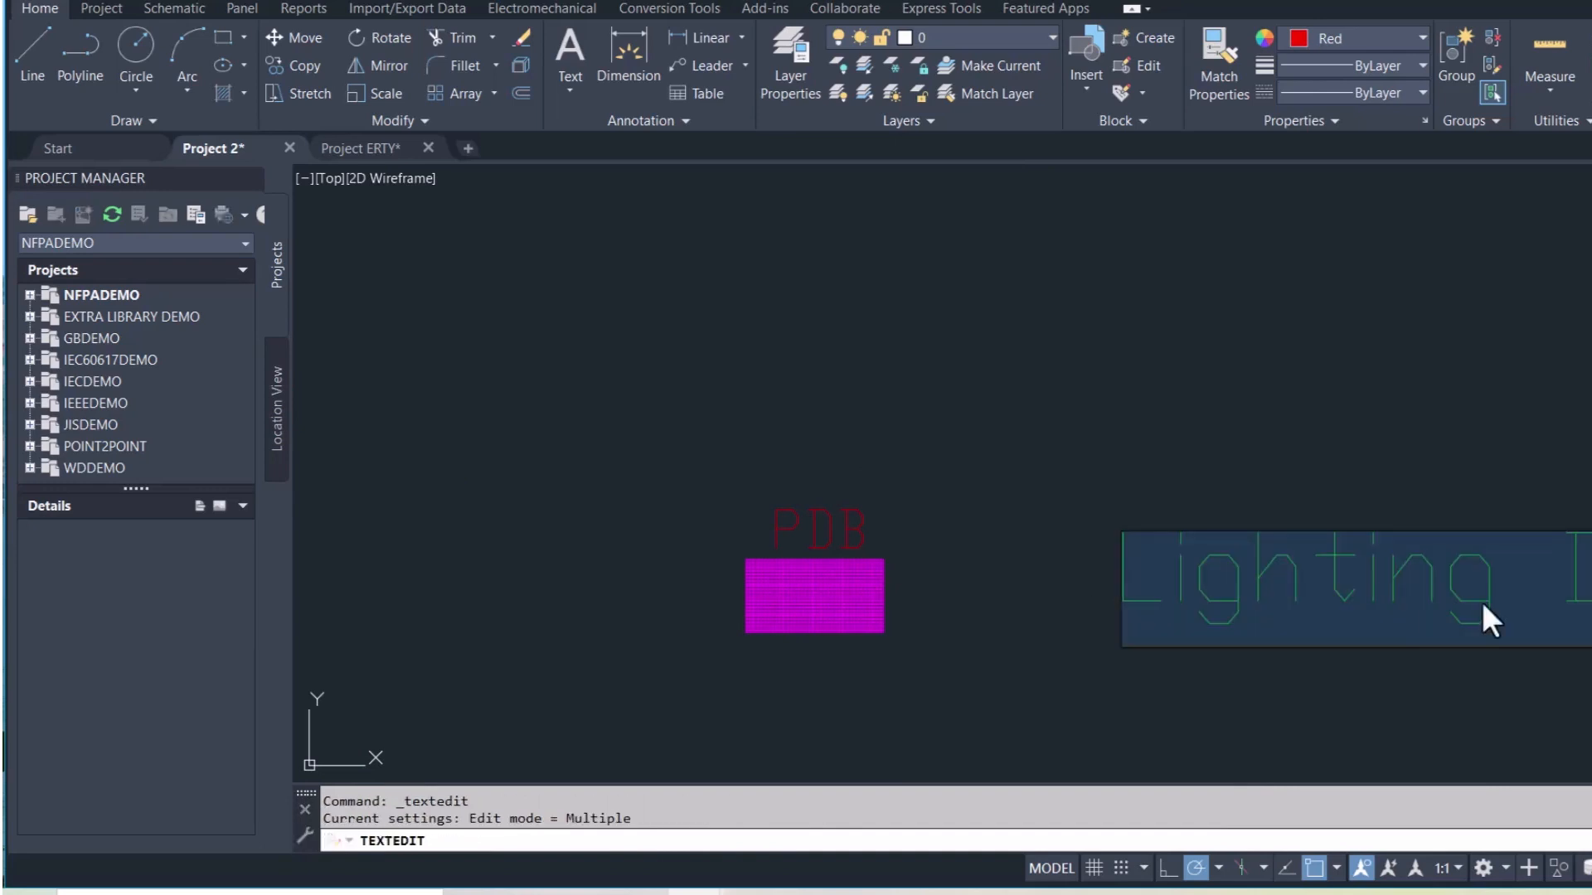
left_click(1489, 599)
key("BackSpace")
key("BackSpace")
key("BackSpace")
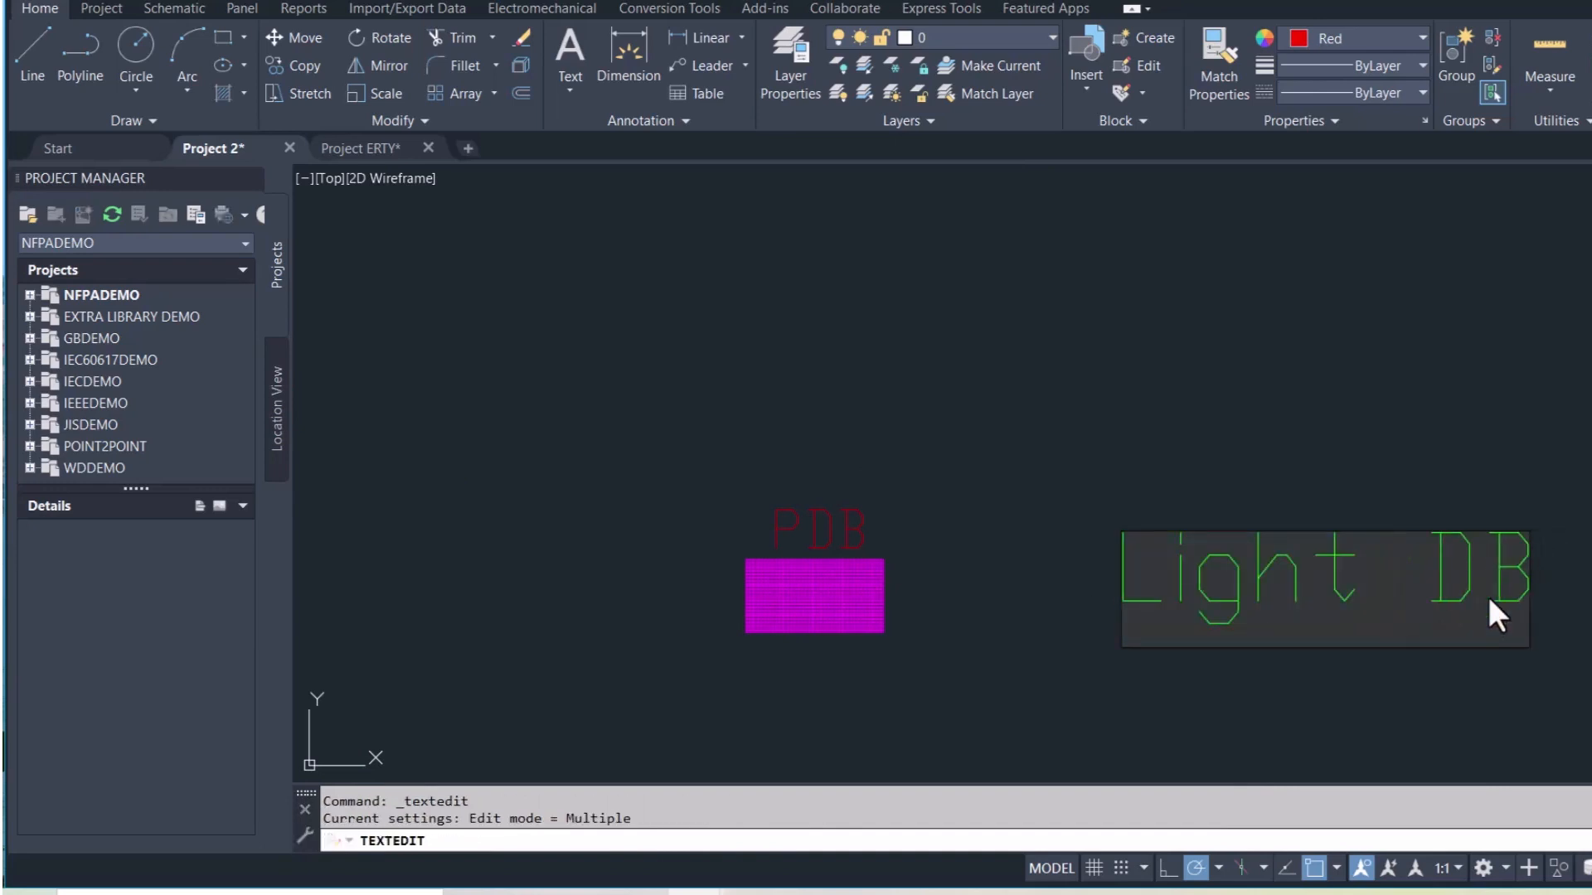
key("BackSpace")
key("BackSpace")
key("BackSpace")
key("BackSpace")
key("BackSpace")
key("BackSpace")
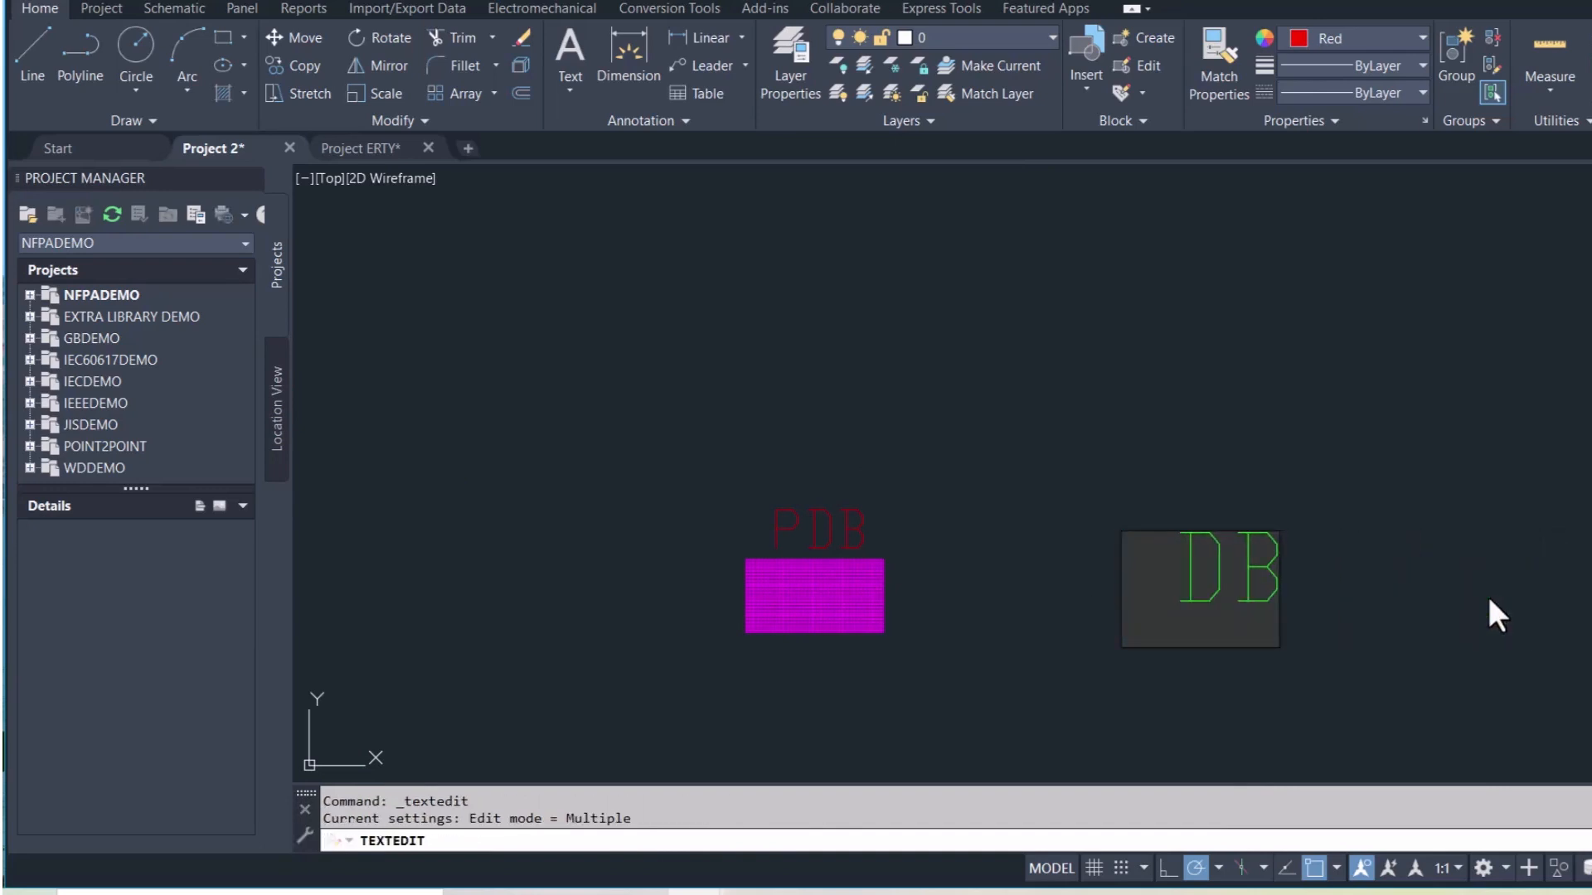
type("Power")
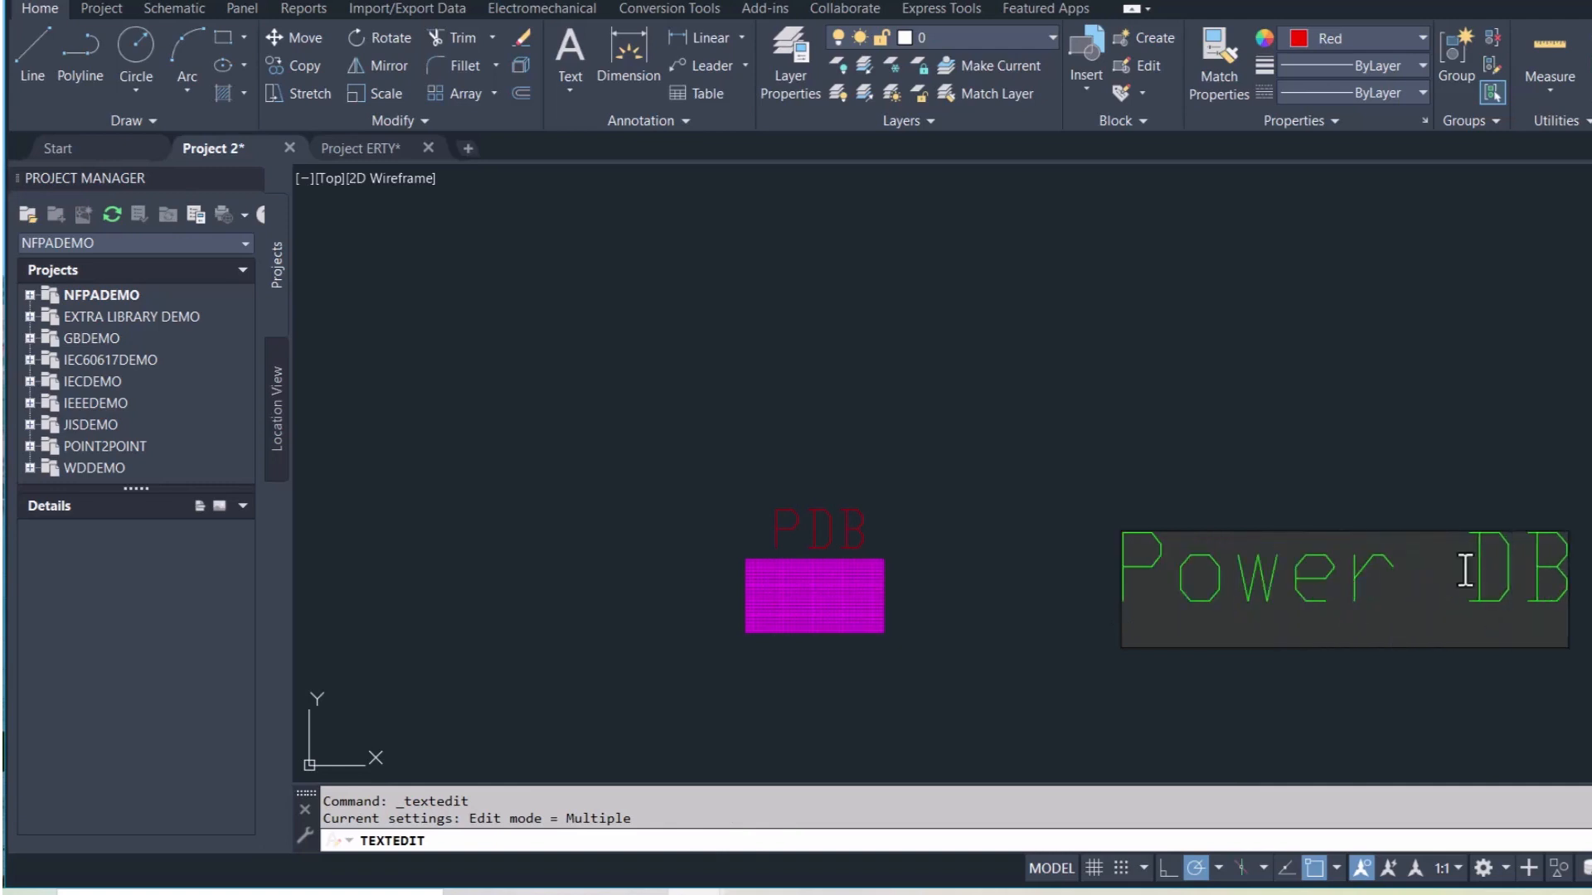
left_click(1076, 504)
scroll(1066, 523, "down", 5)
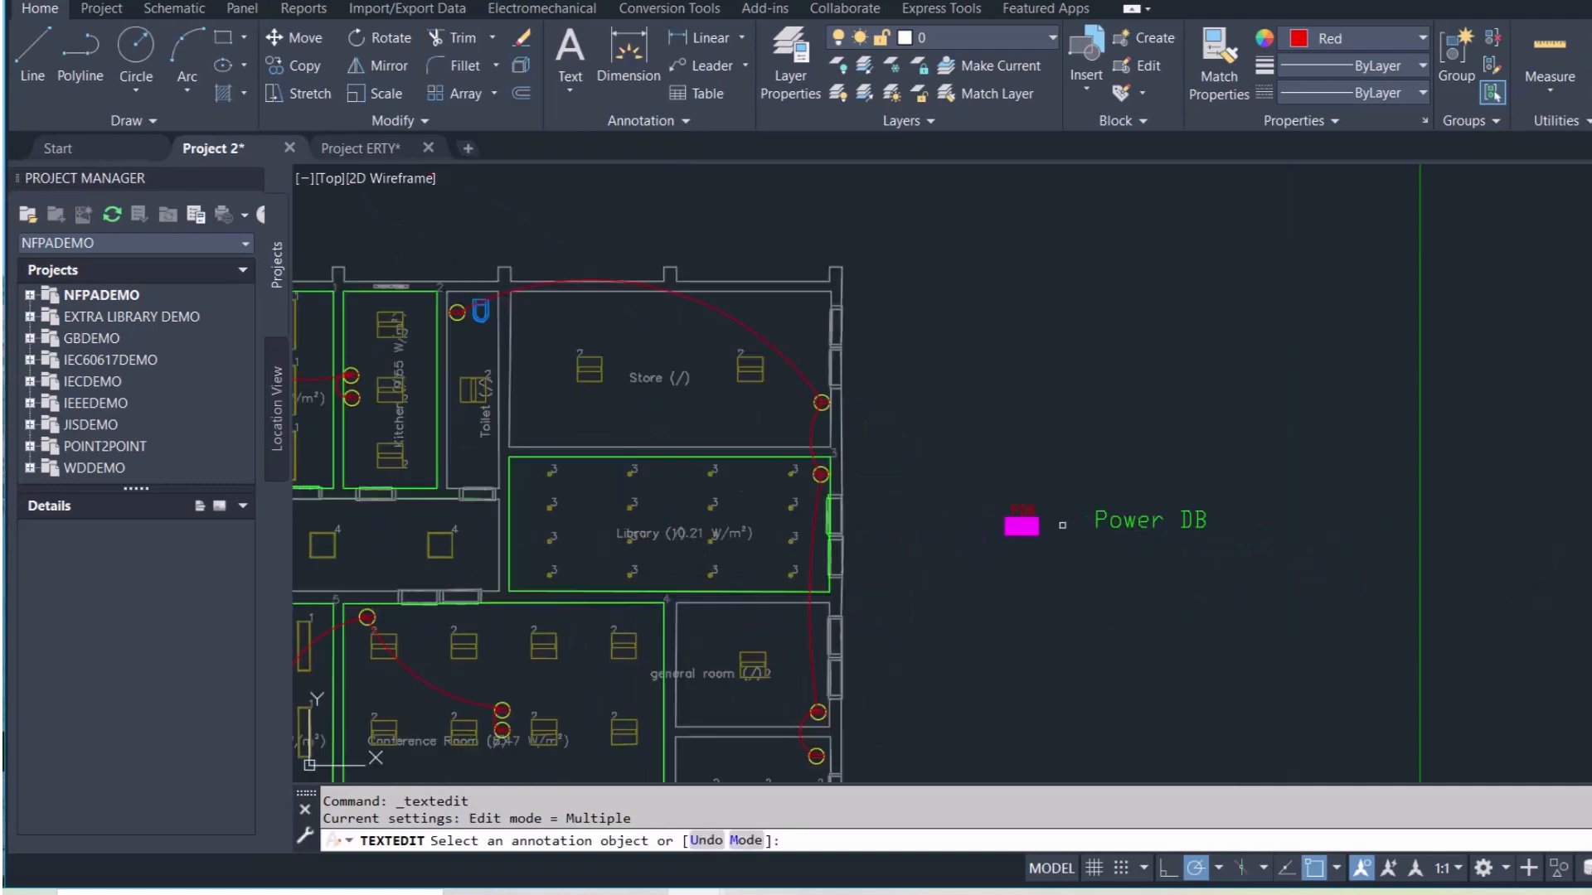
key("Escape")
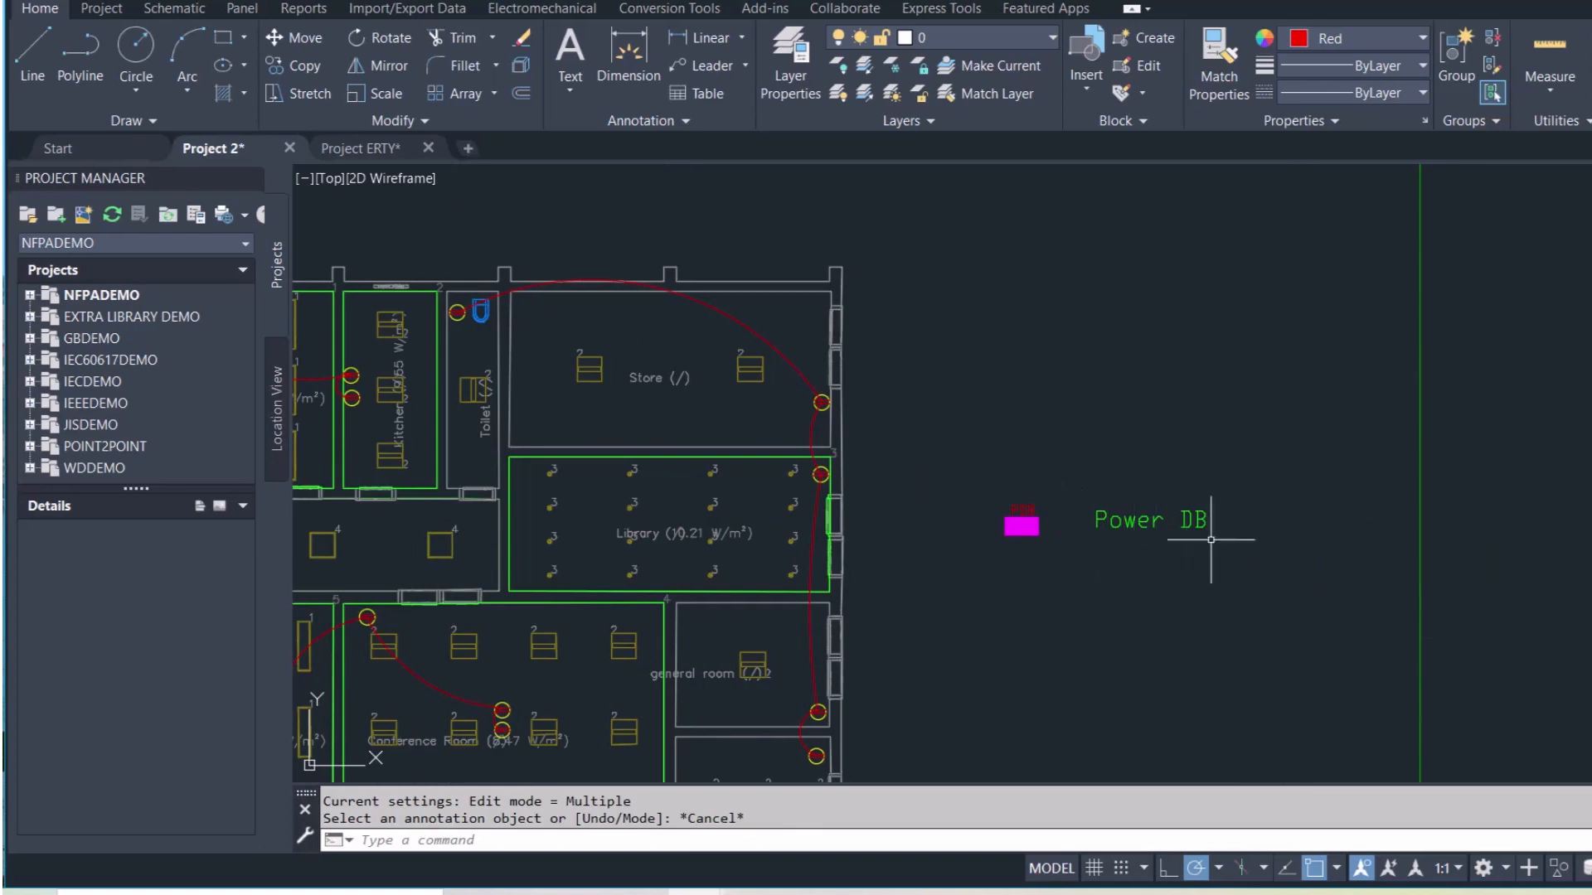
Window-select the Power DB symbol with its caption and copy them
left_click(1260, 545)
left_click(970, 490)
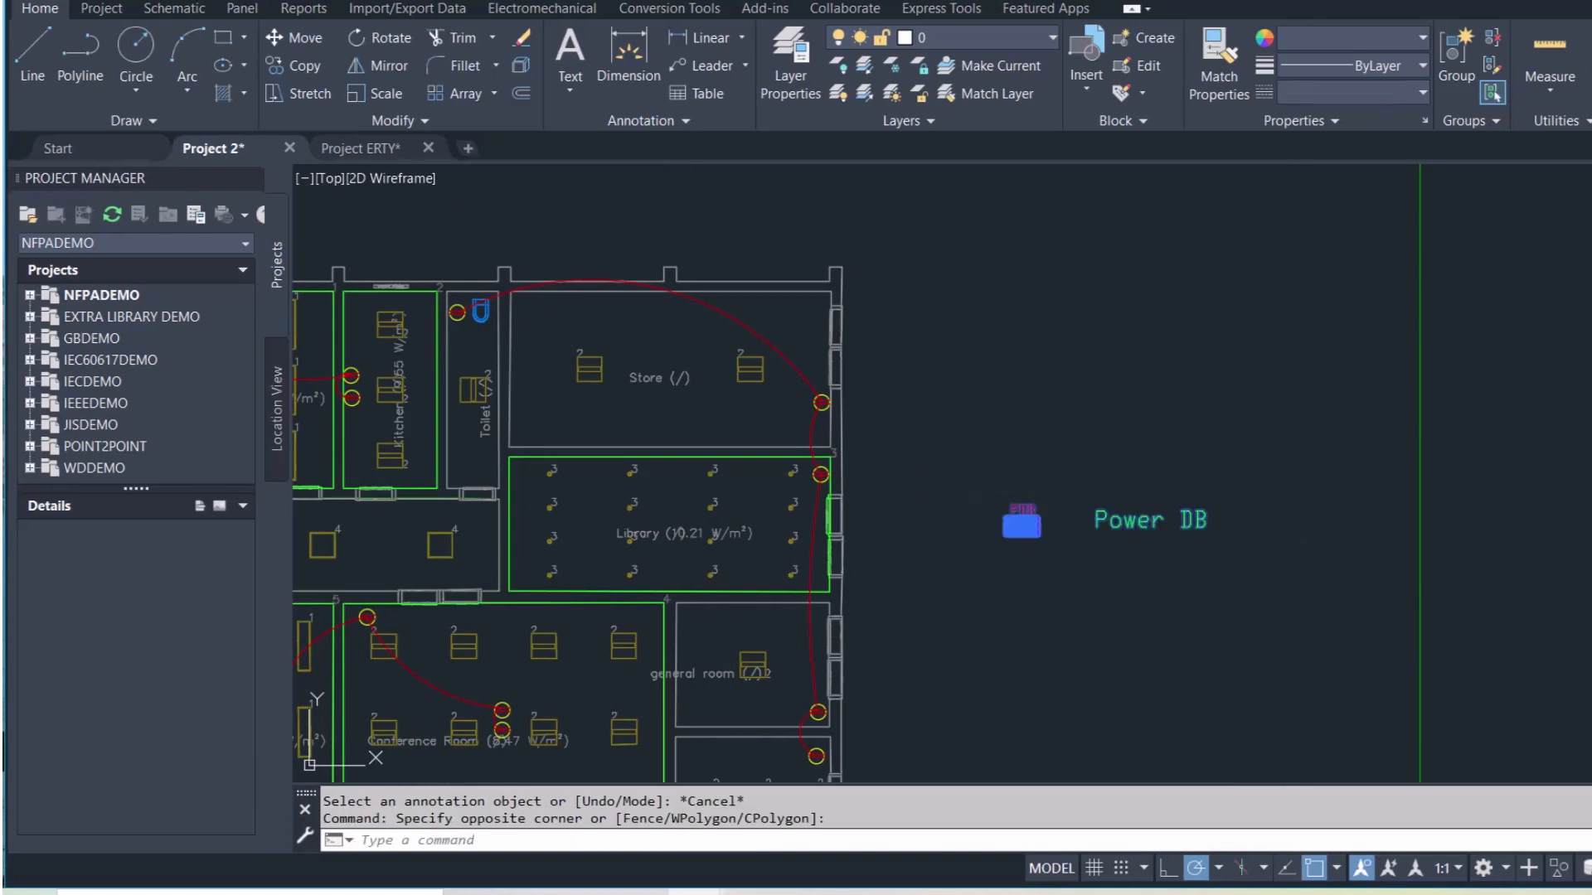
key("ctrl+c")
scroll(946, 623, "down", 2)
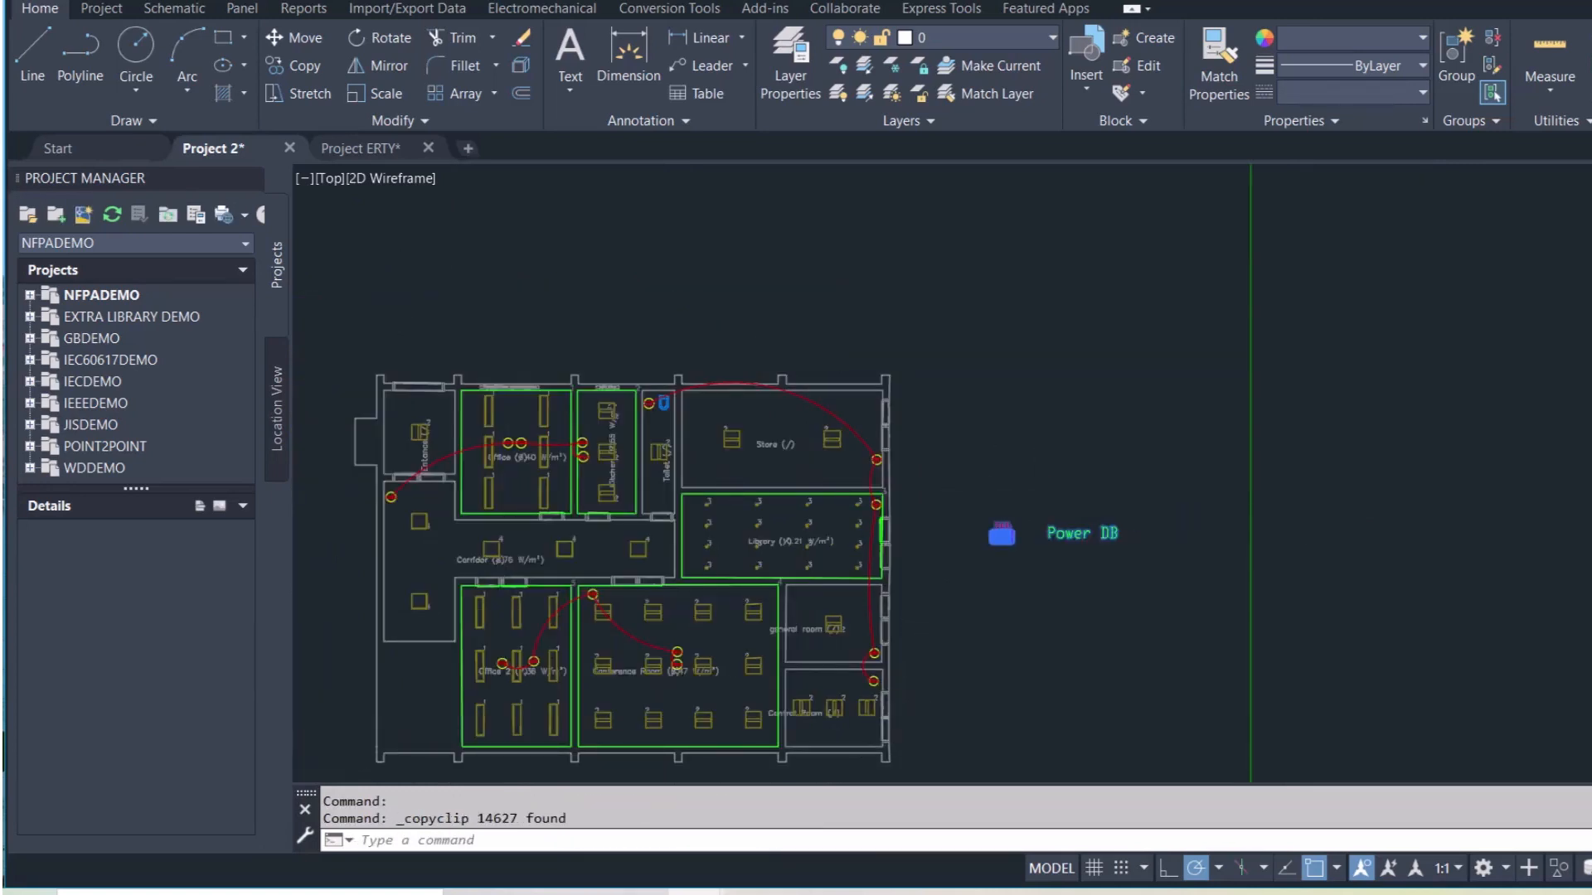
scroll(843, 725, "up", 4)
Paste the PDB box at the Control Room's lower-left wall corner and delete the extra Power DB caption
middle_click_drag(821, 736, 827, 604)
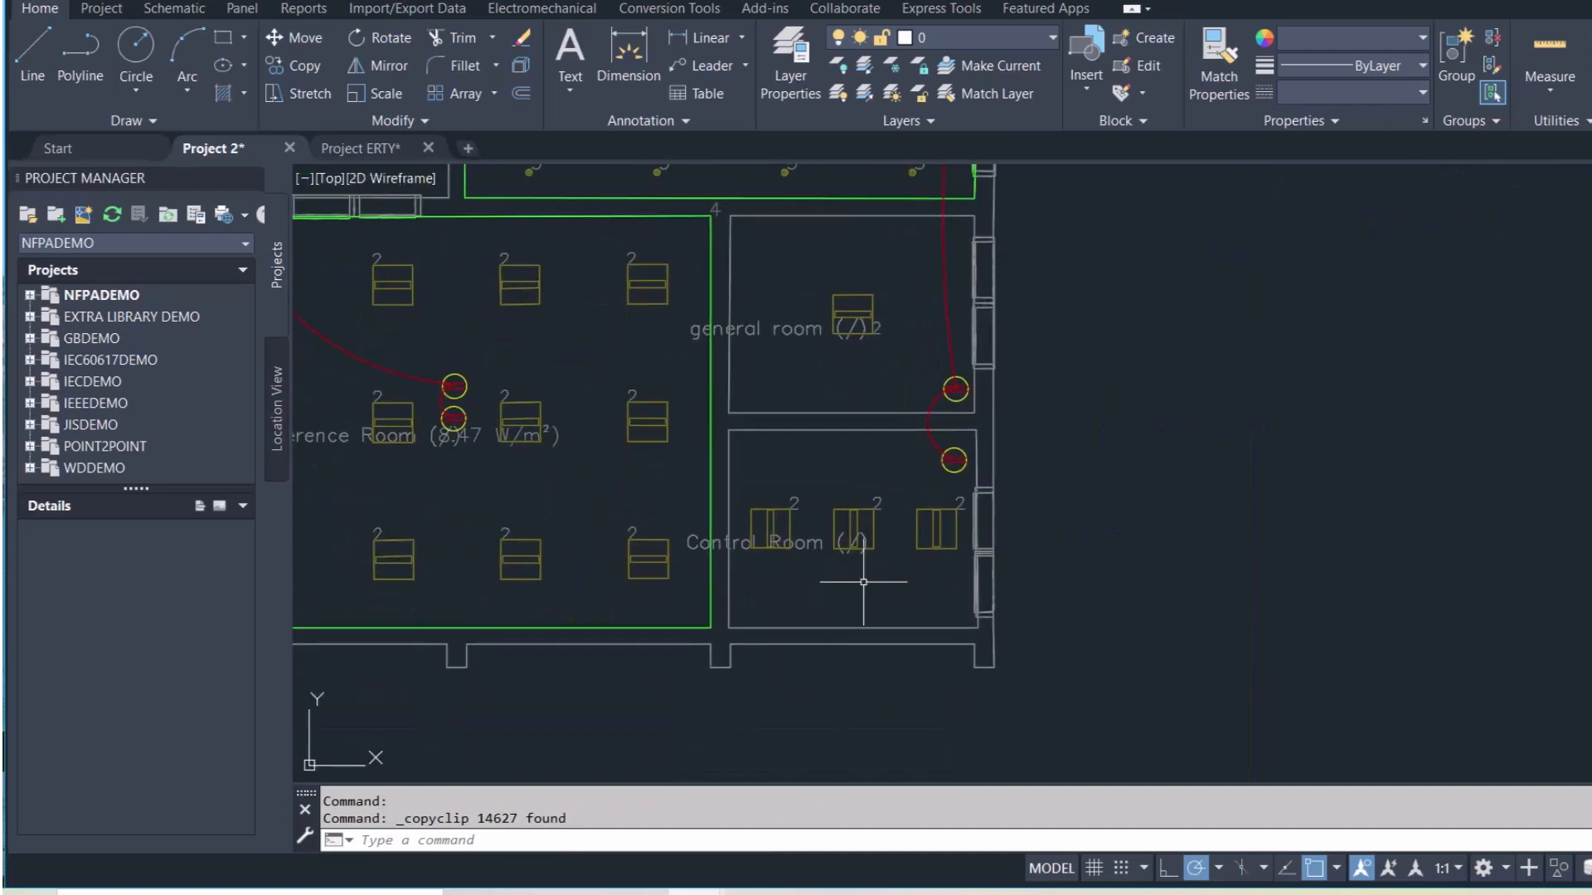
key("ctrl+v")
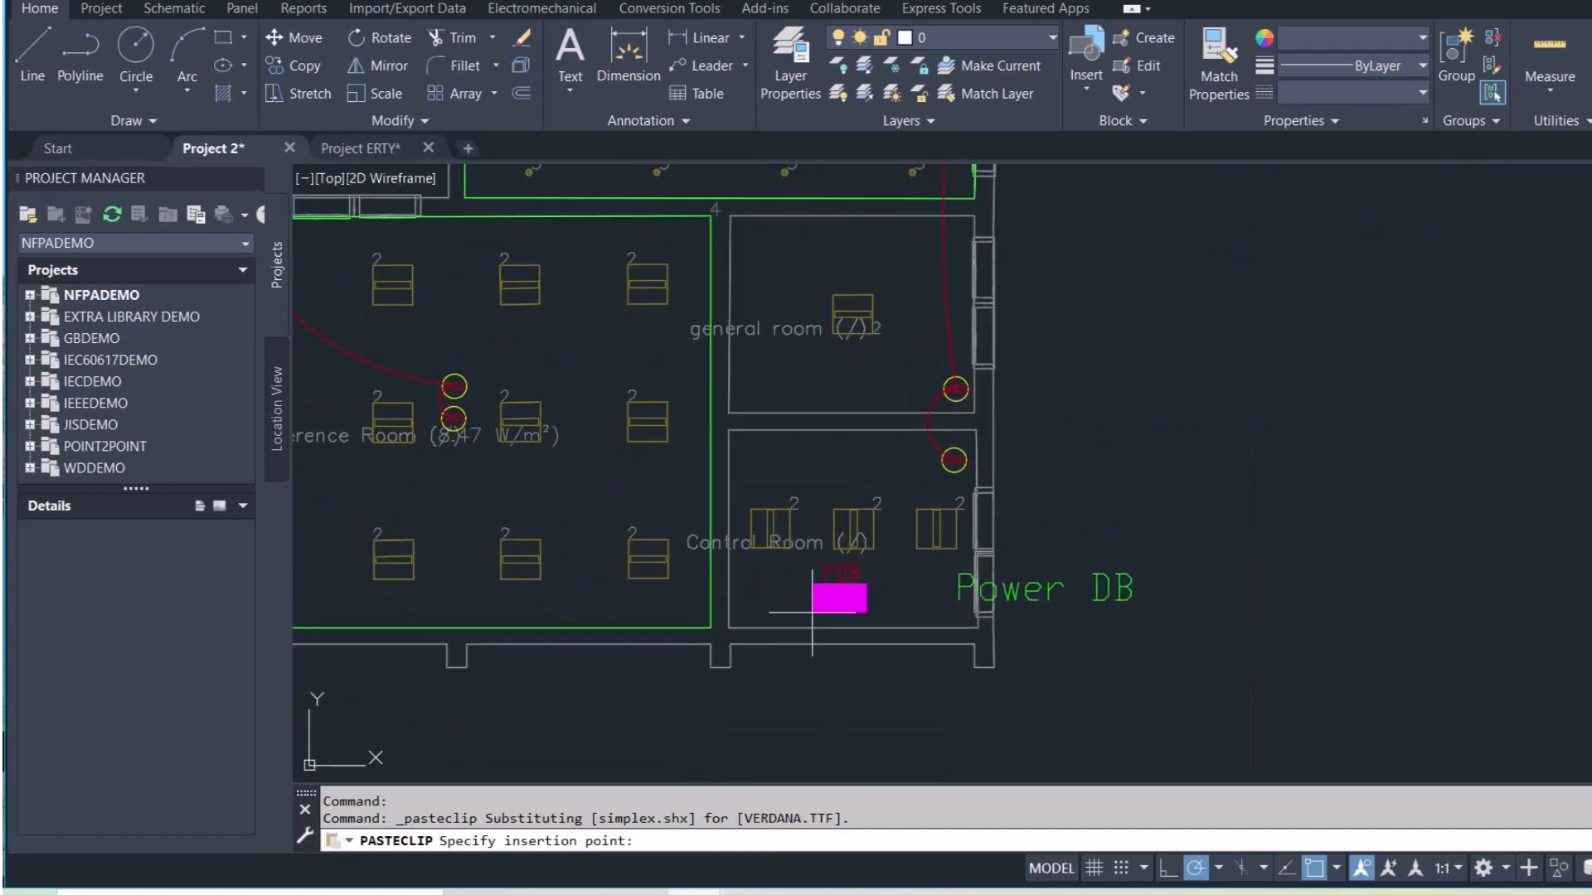
left_click(730, 628)
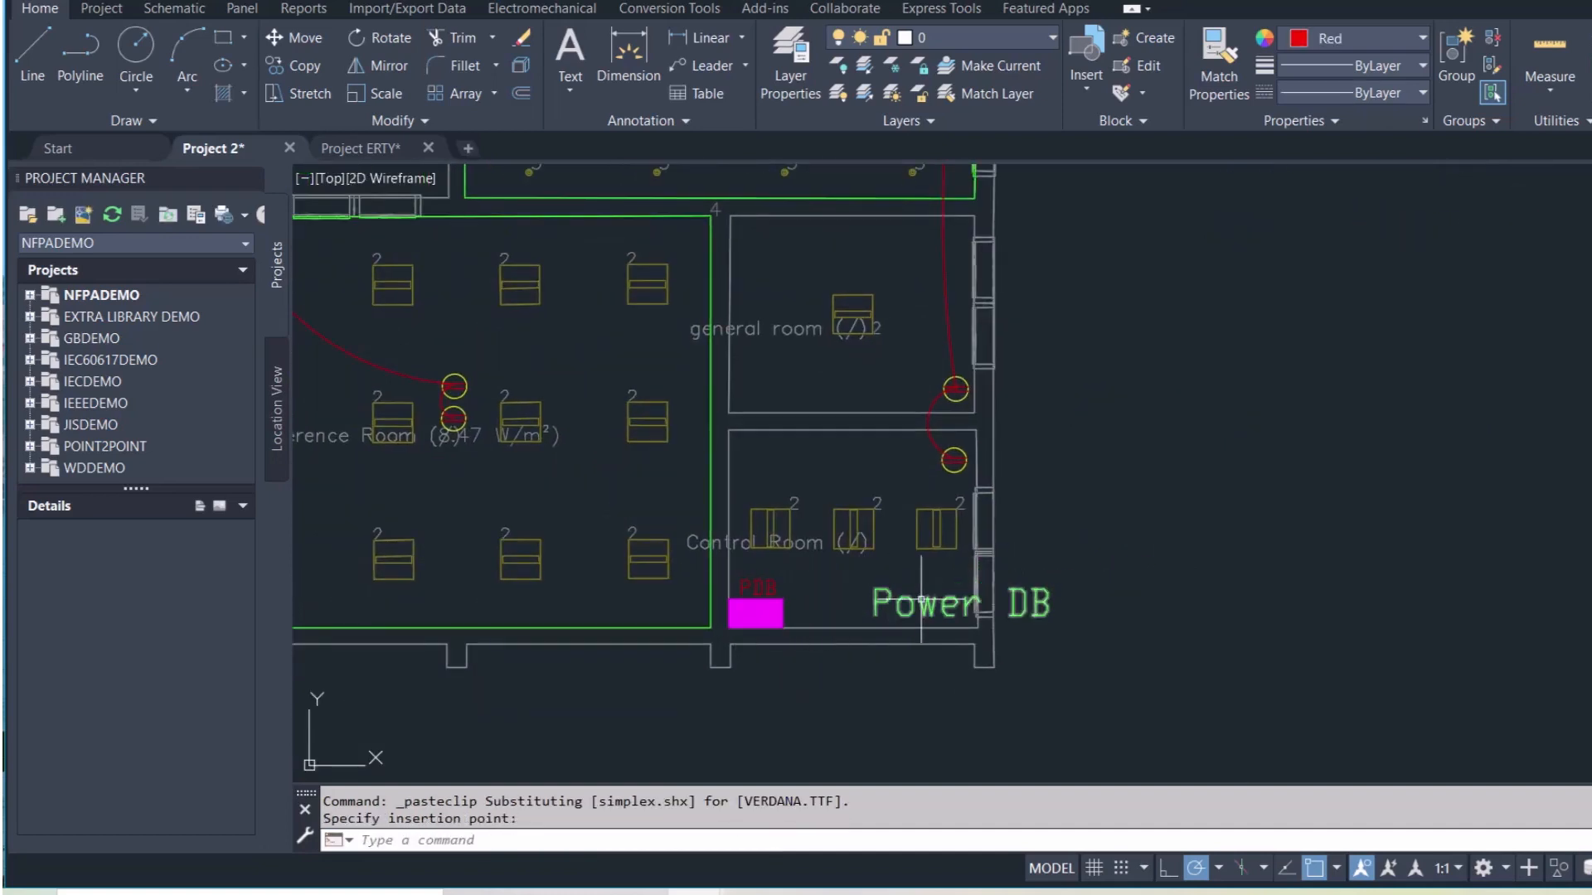
key("Delete")
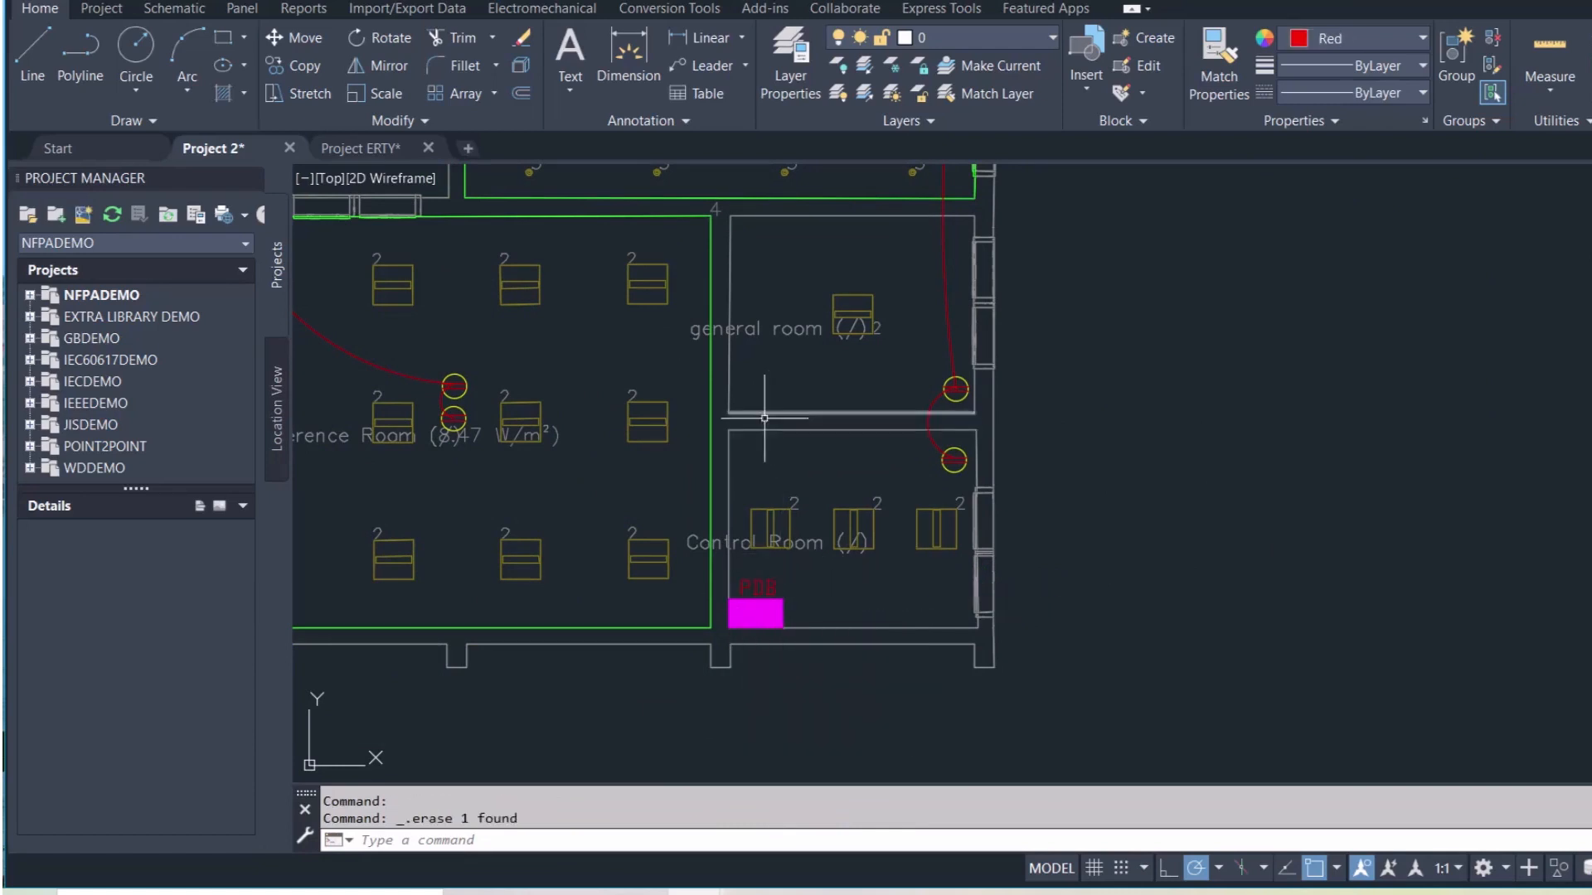
scroll(772, 462, "down", 6)
scroll(772, 462, "down", 2)
middle_click_drag(781, 228, 755, 419)
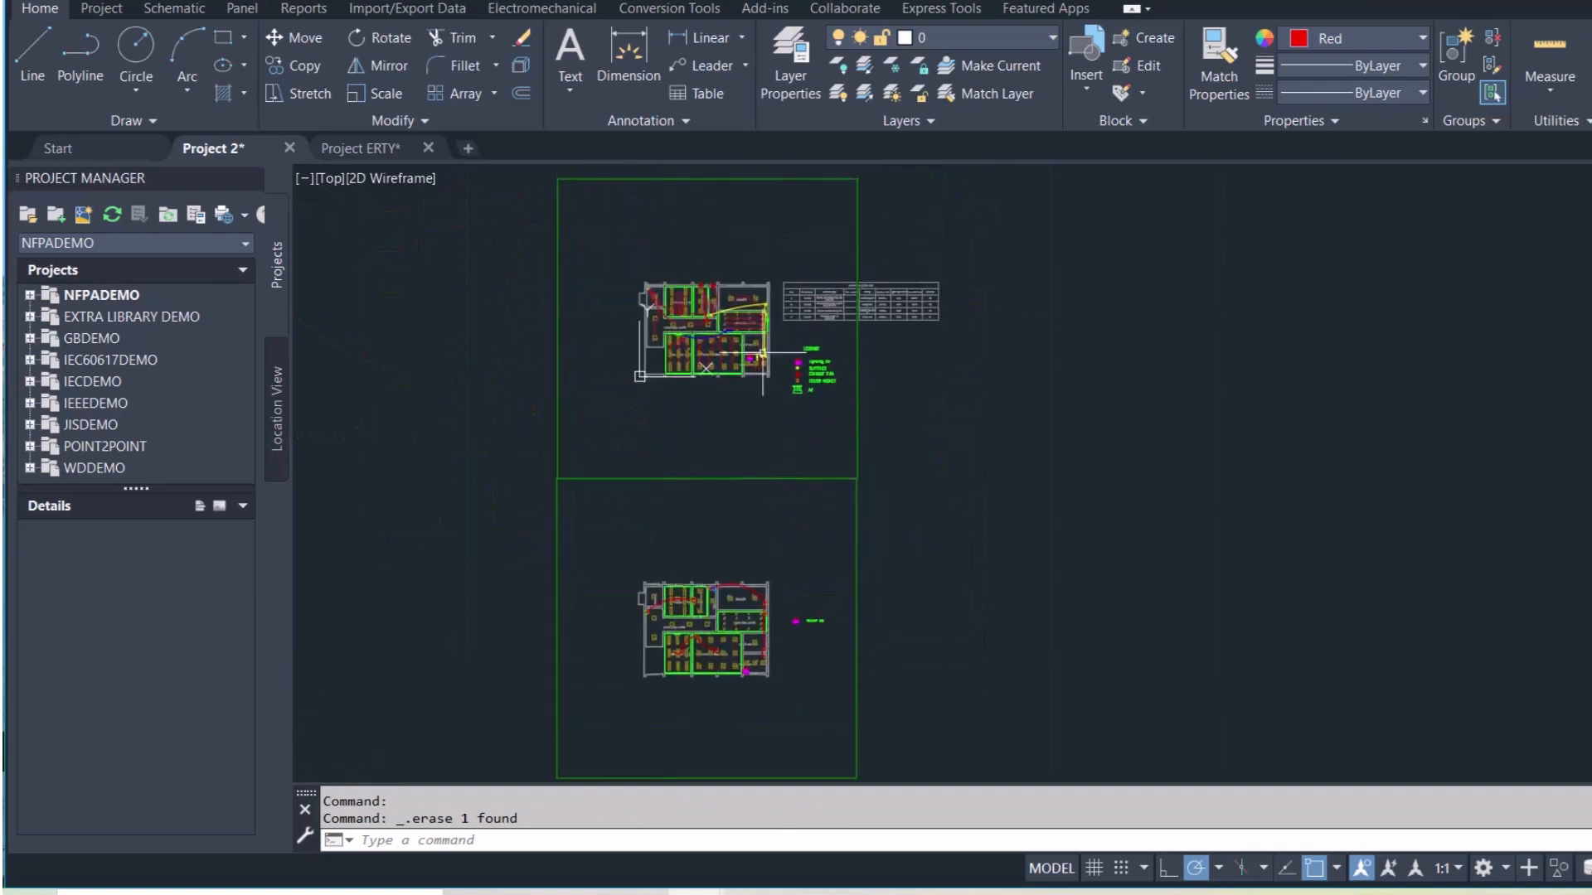
scroll(759, 348, "up", 8)
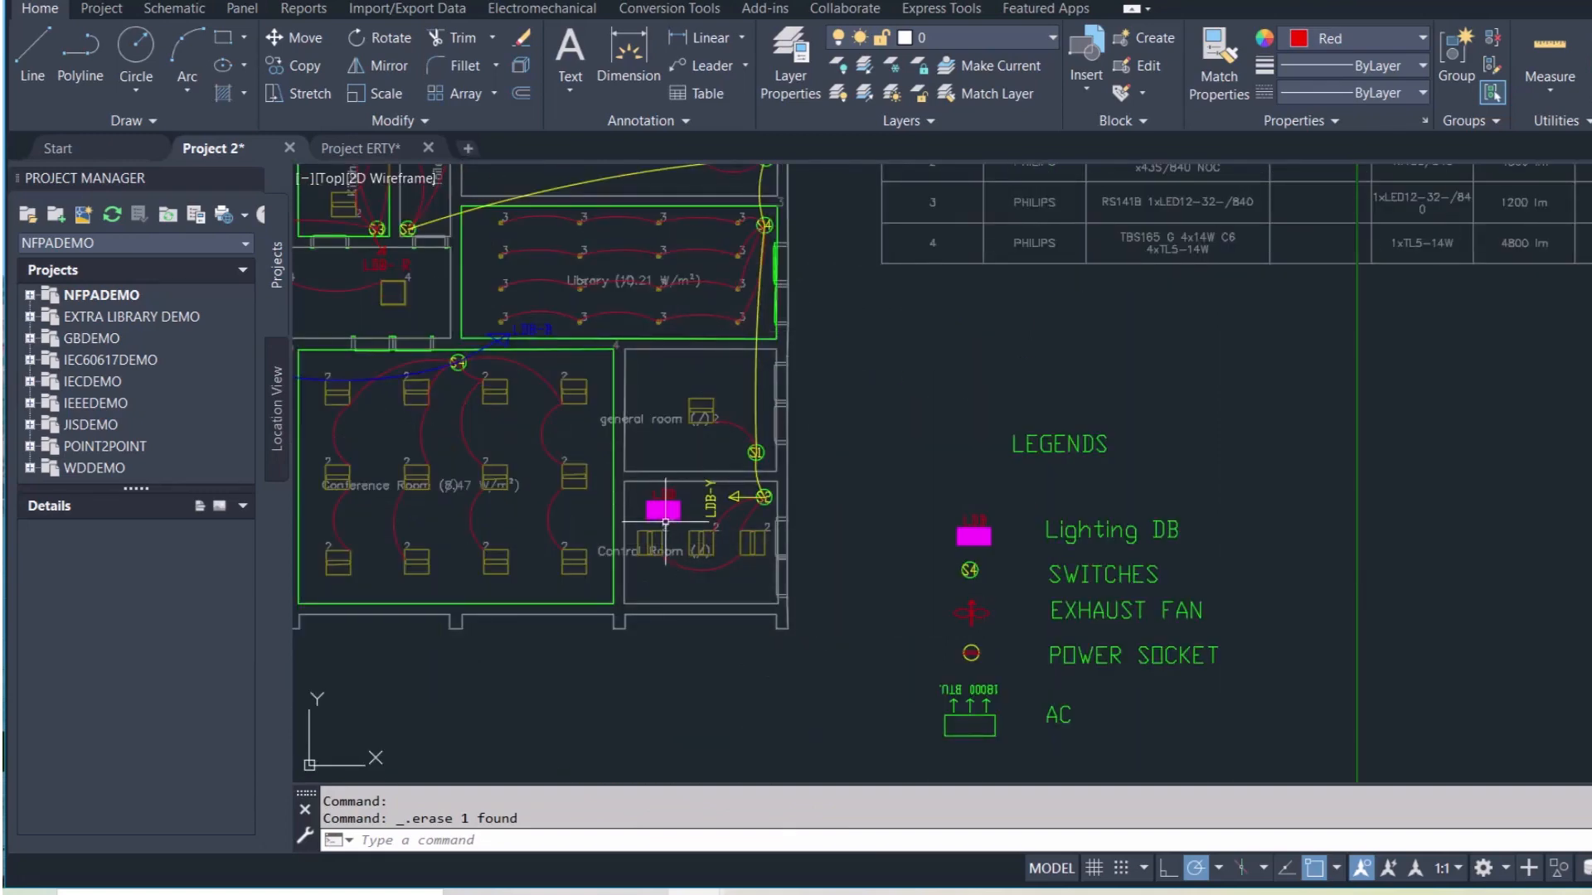
scroll(651, 590, "down", 5)
middle_click_drag(703, 668, 797, 450)
scroll(788, 642, "up", 8)
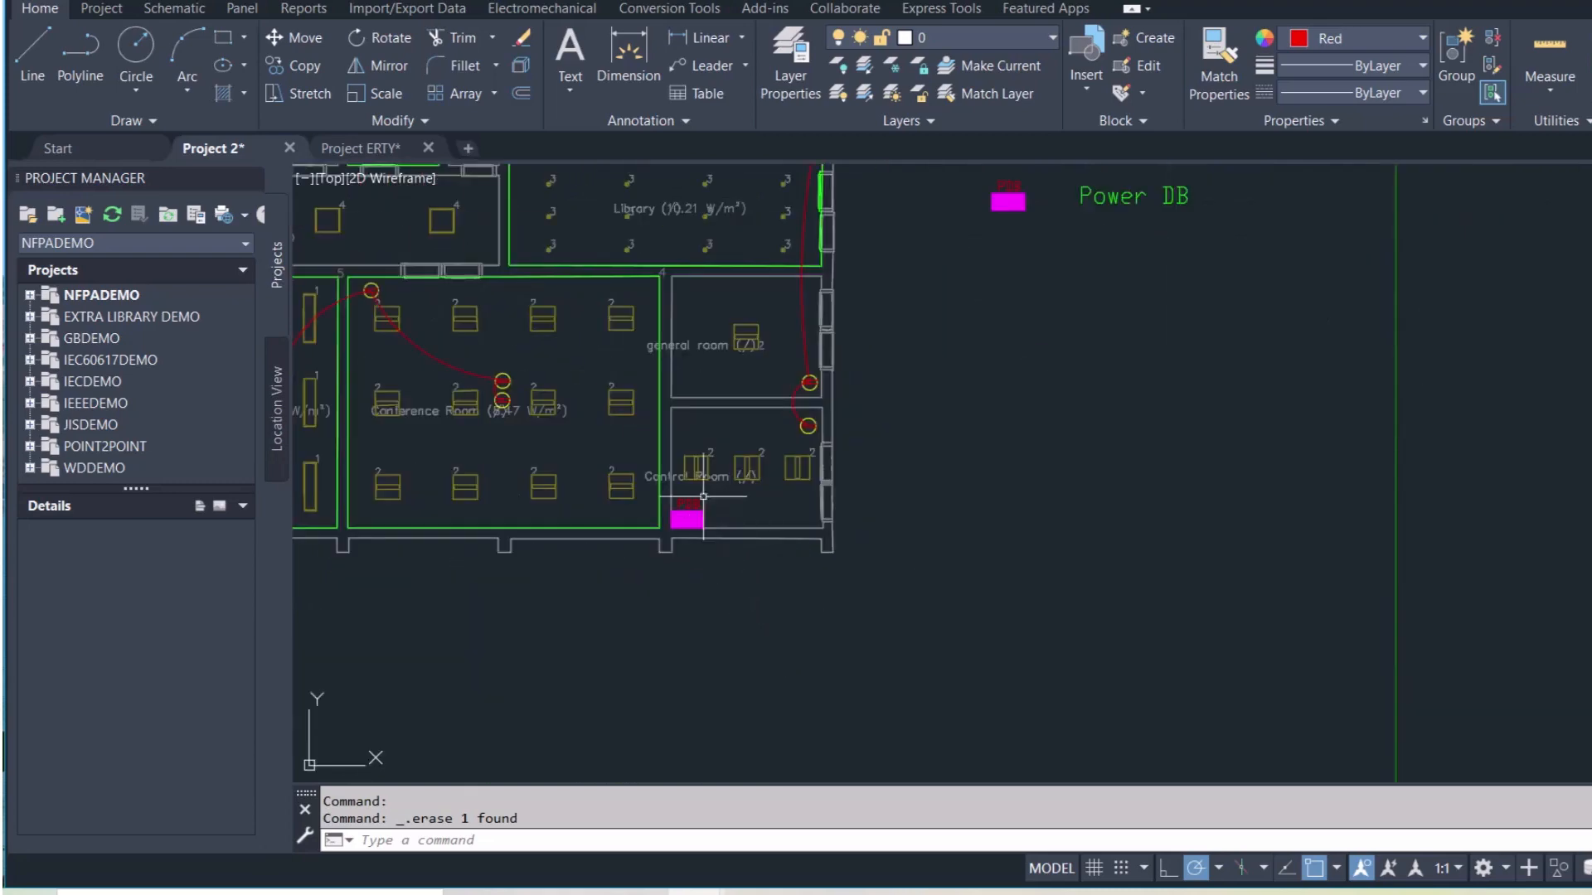
scroll(693, 521, "up", 3)
scroll(688, 537, "down", 6)
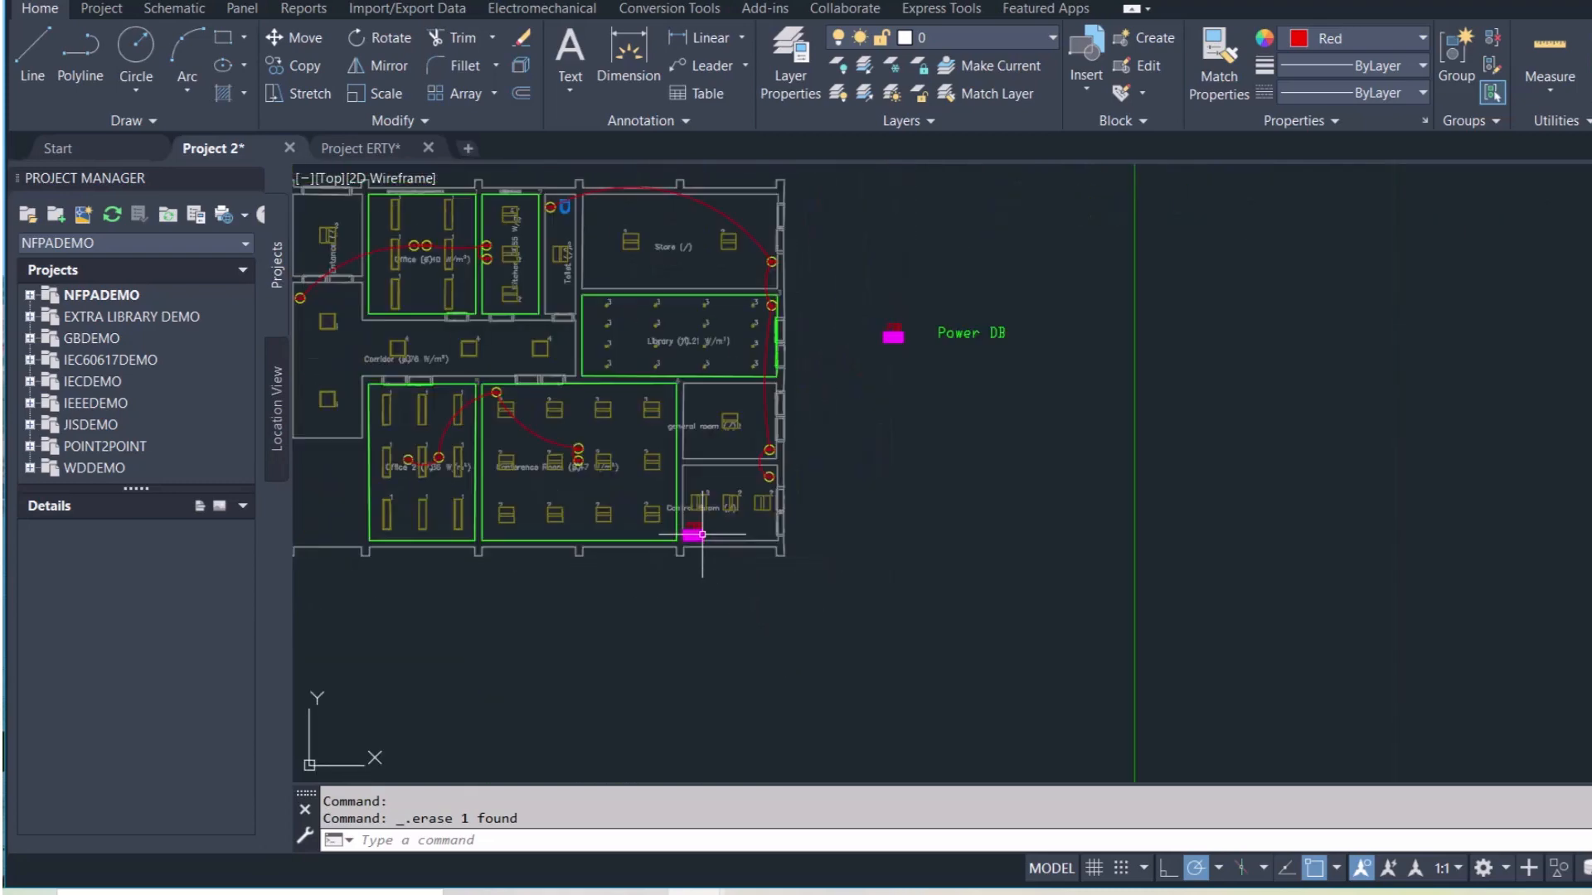
middle_click_drag(740, 567, 858, 676)
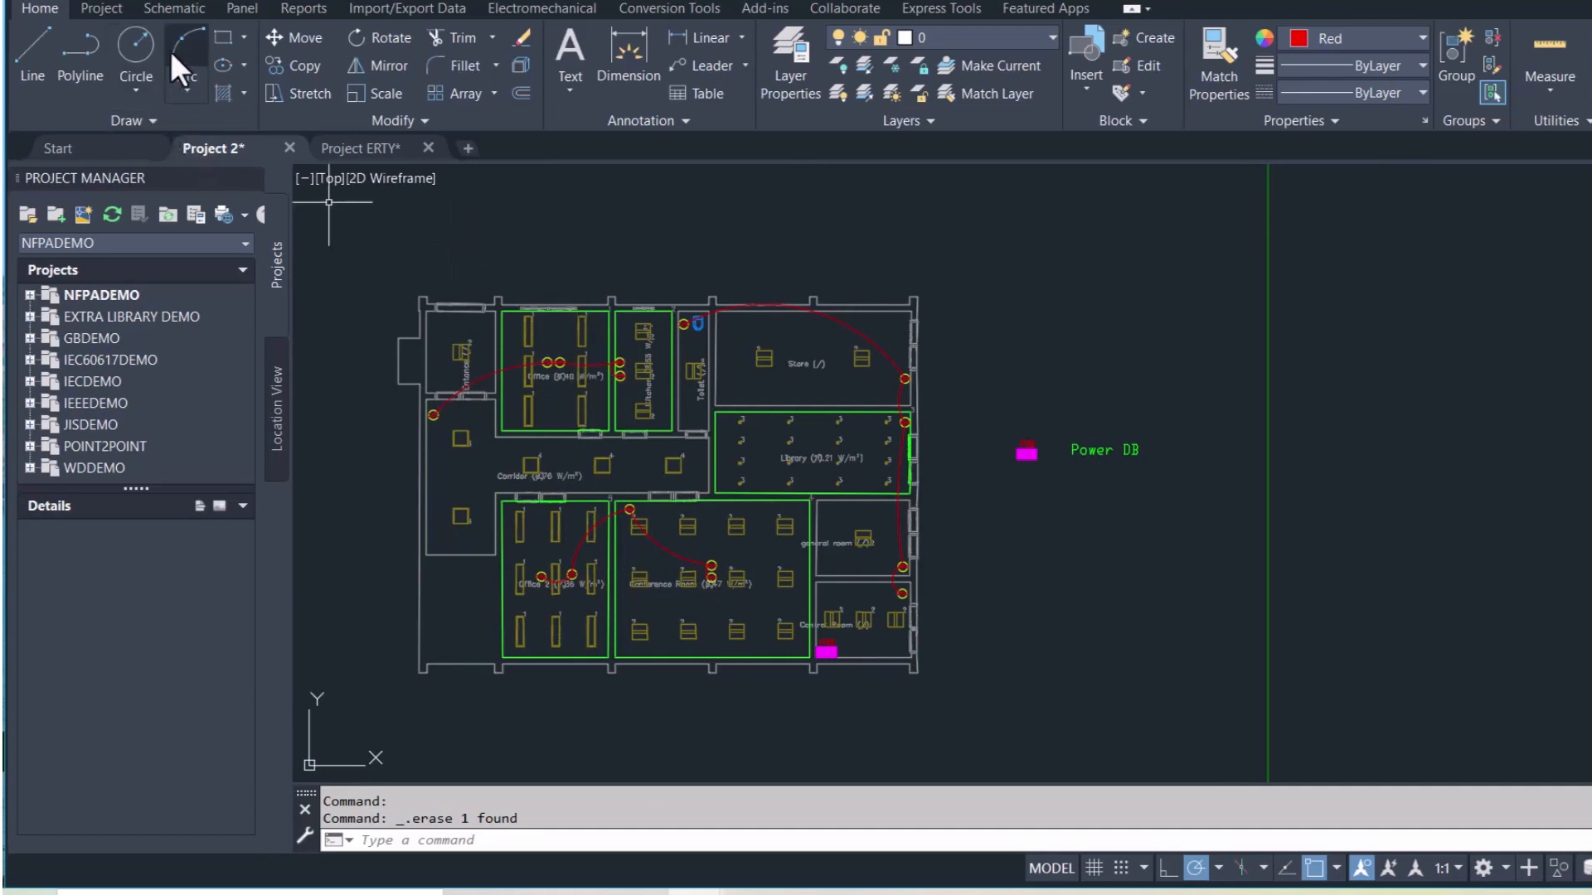
Draw the red polyline arrow from the Corridor socket, ending in a small triangular arrowhead
left_click(82, 41)
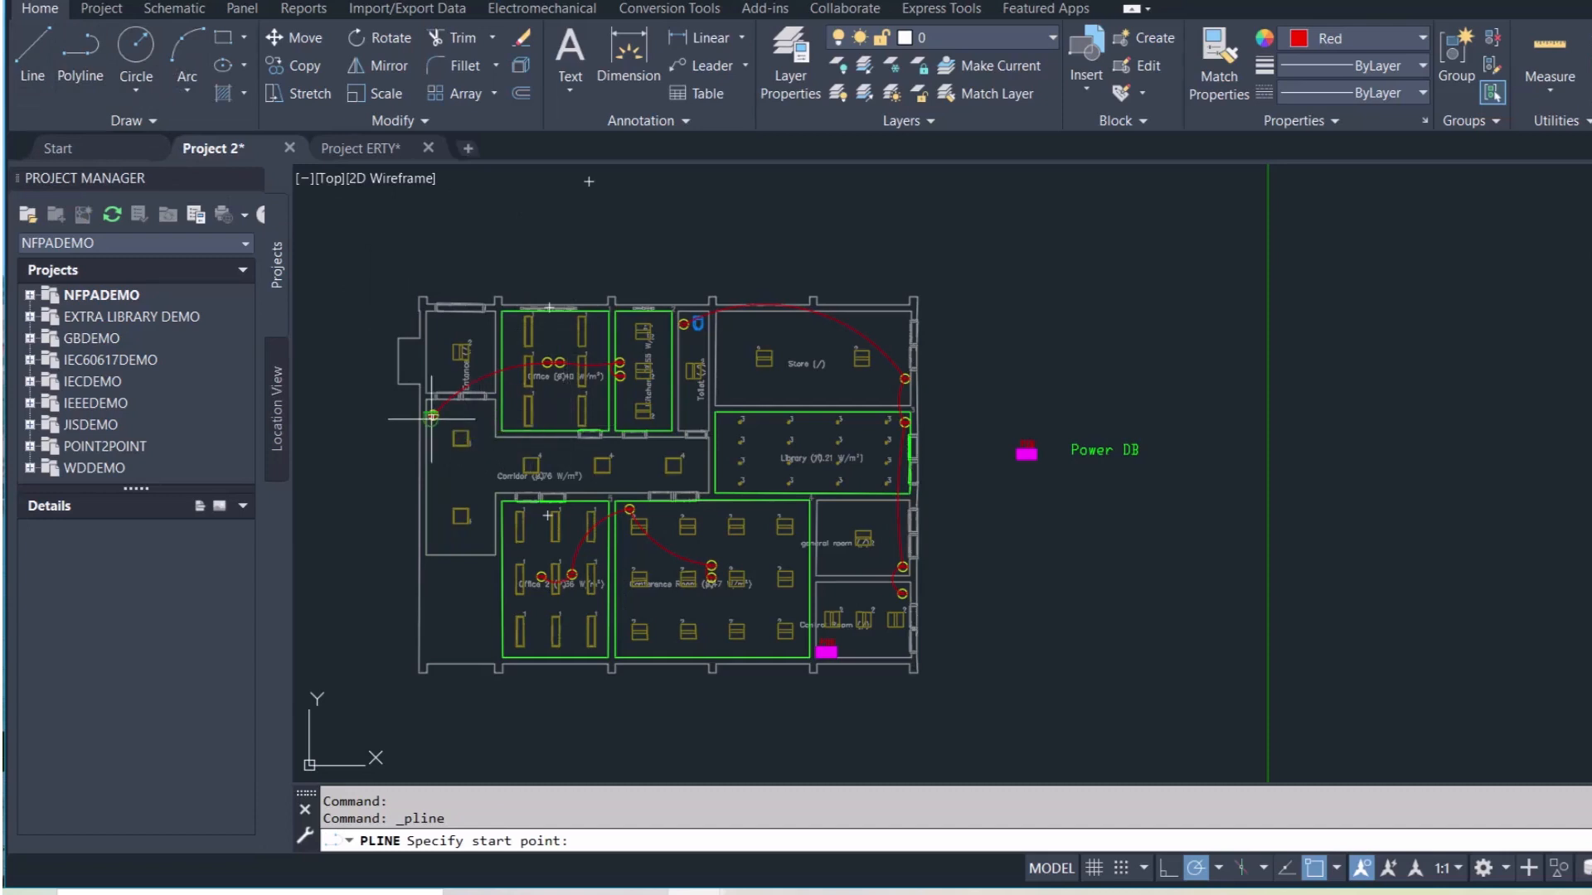
scroll(647, 373, "up", 5)
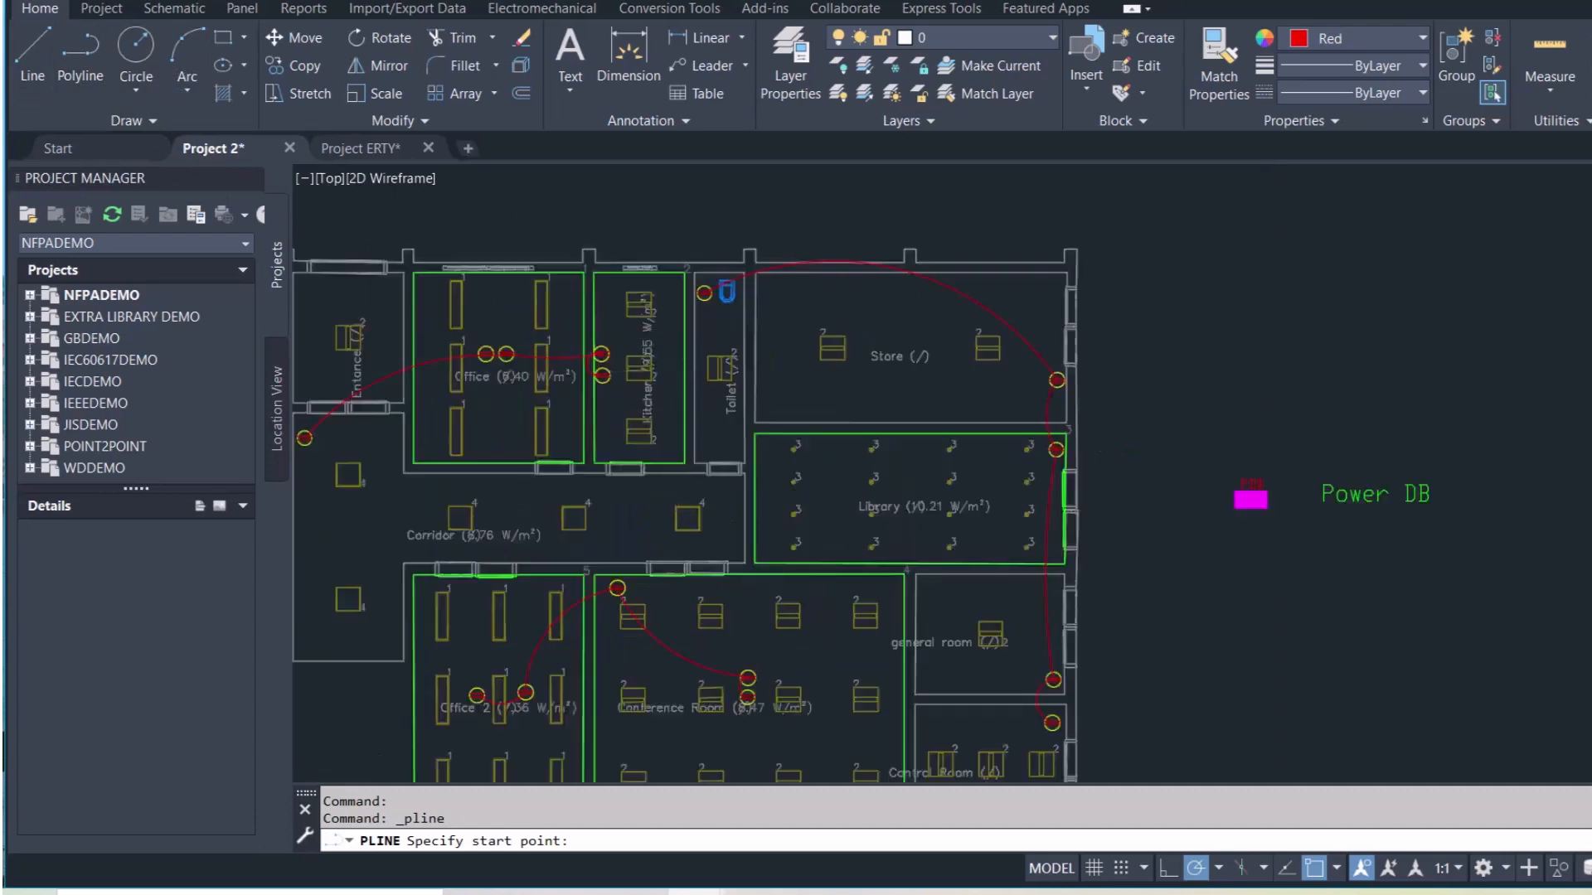
scroll(523, 377, "up", 2)
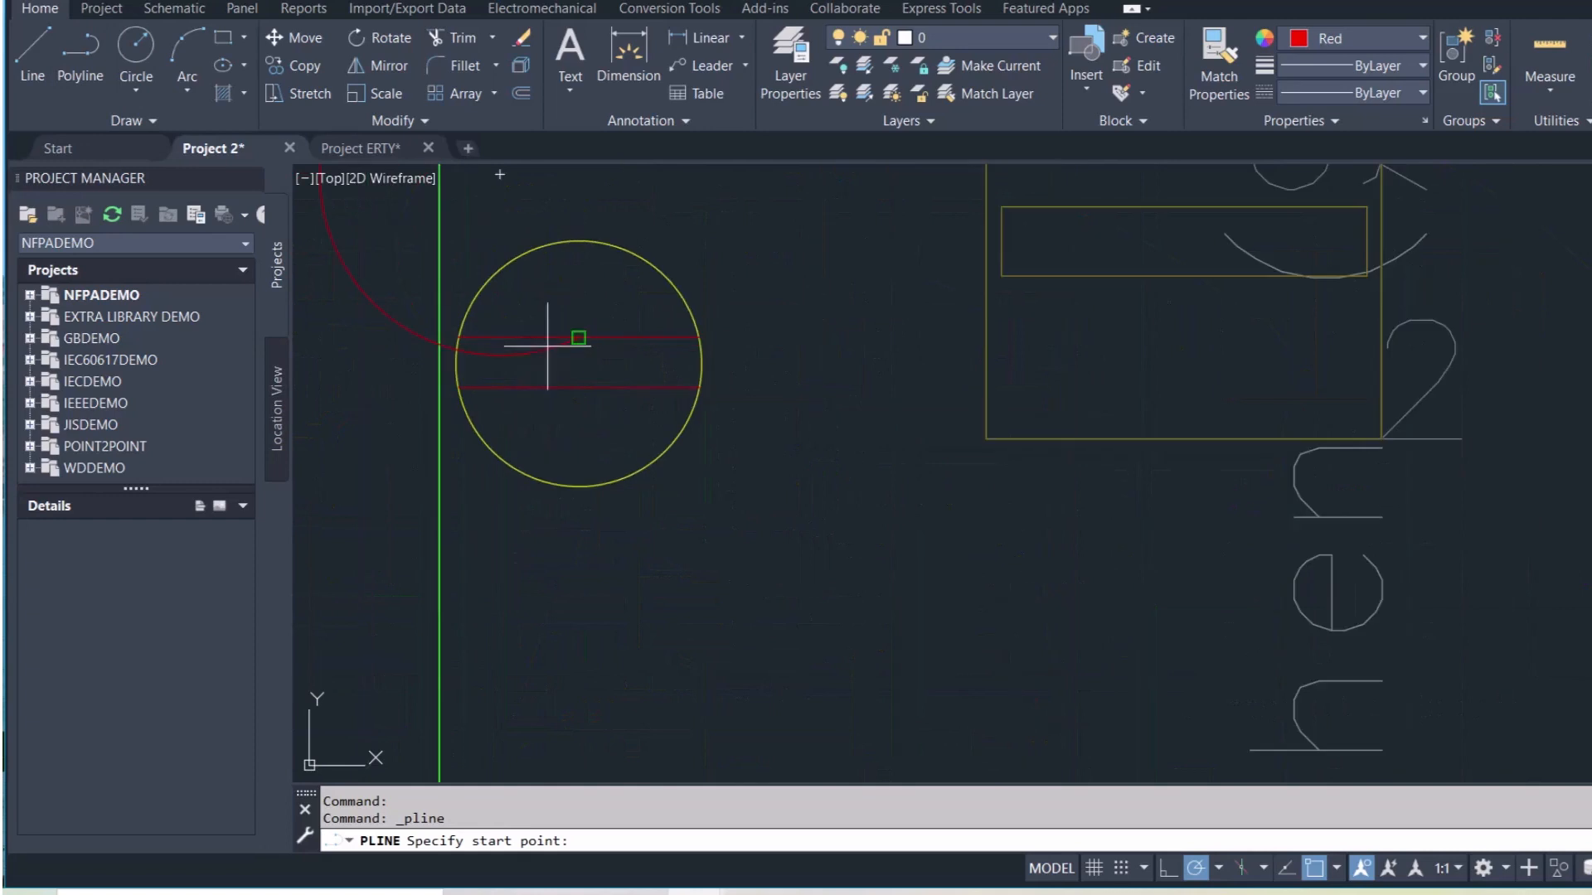
left_click(579, 338)
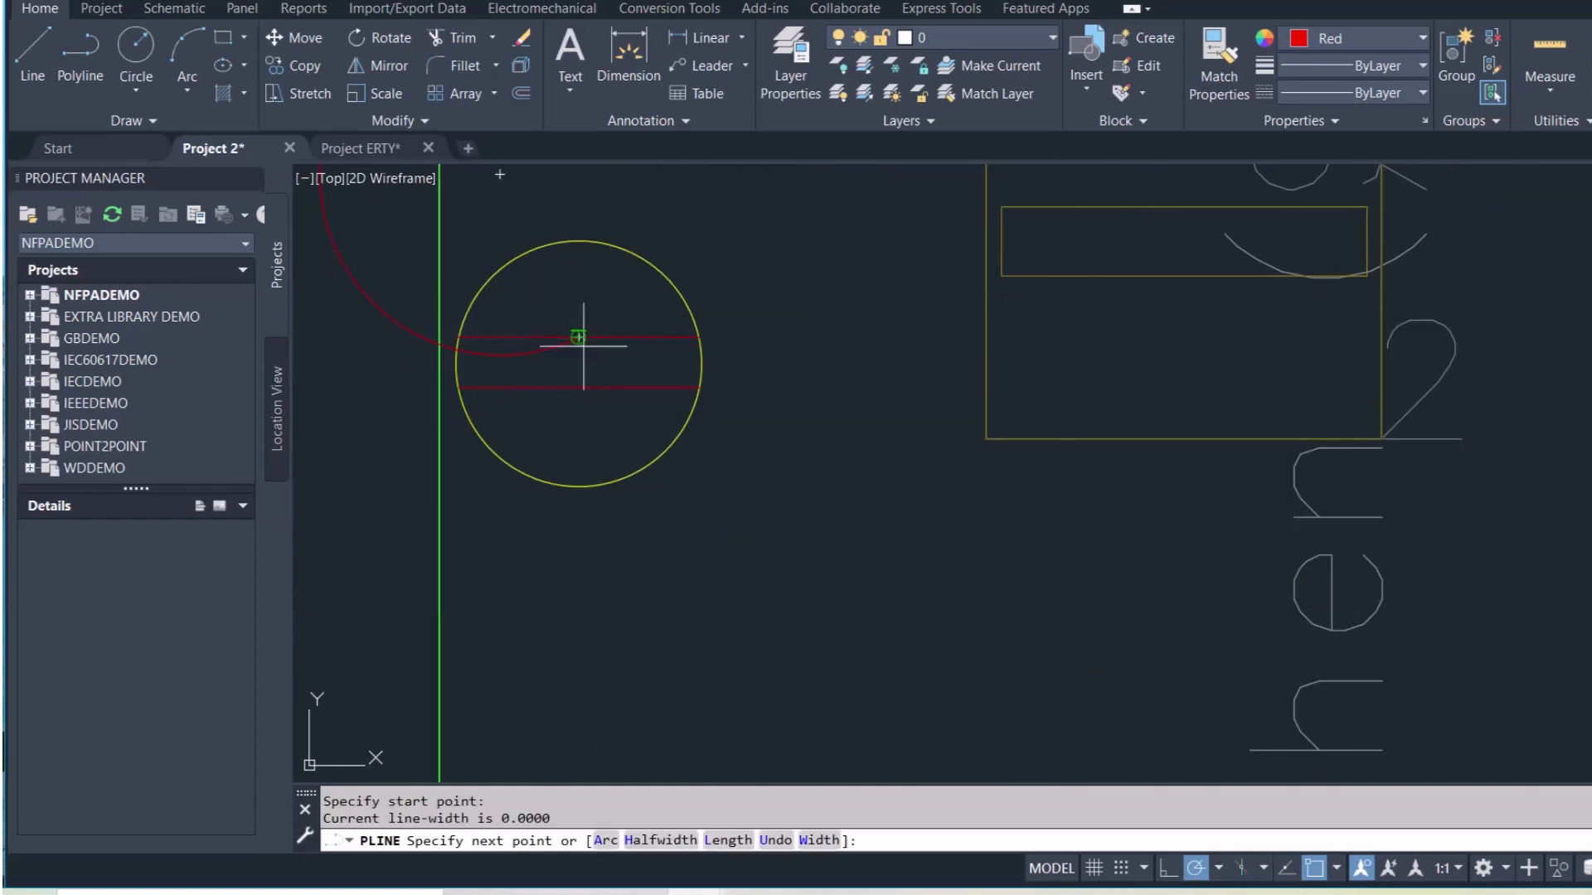
left_click(879, 558)
left_click(857, 491)
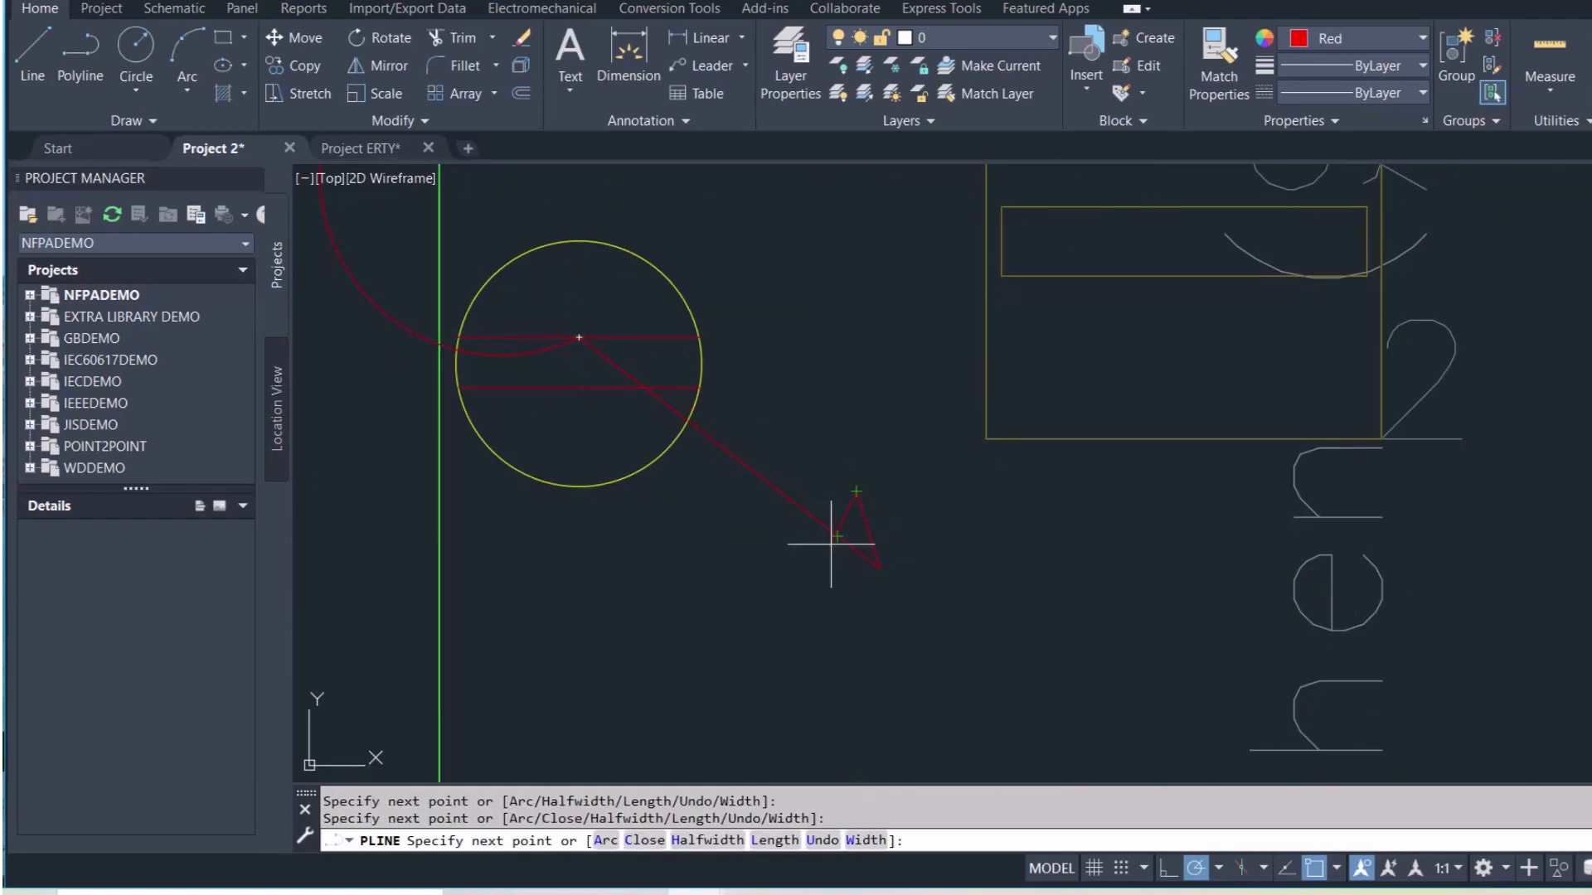
left_click(808, 573)
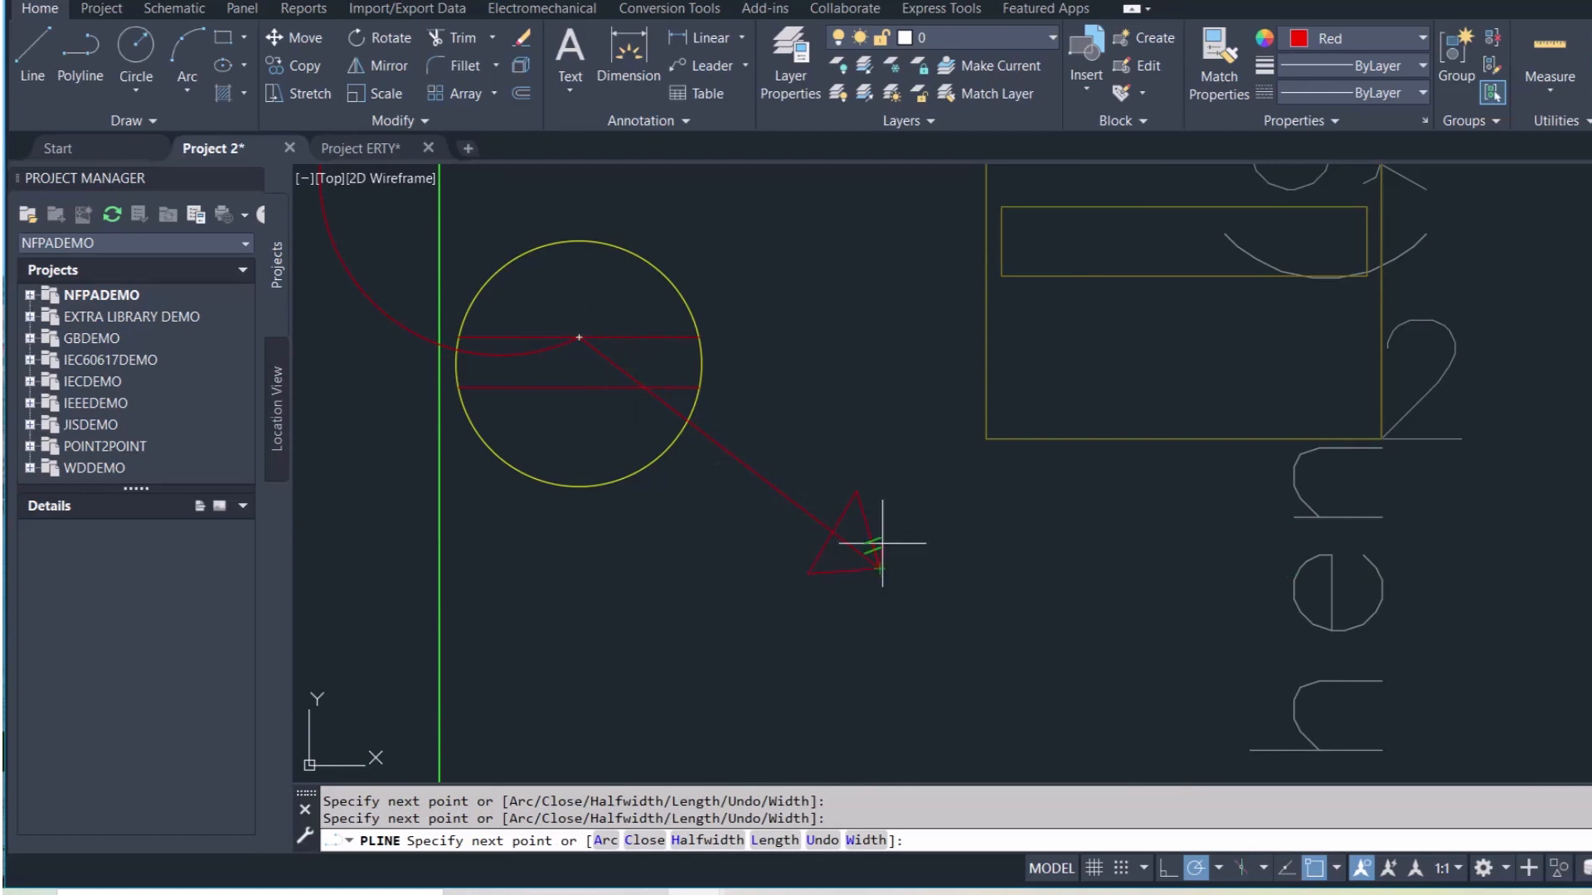
key("Escape")
scroll(884, 547, "down", 6)
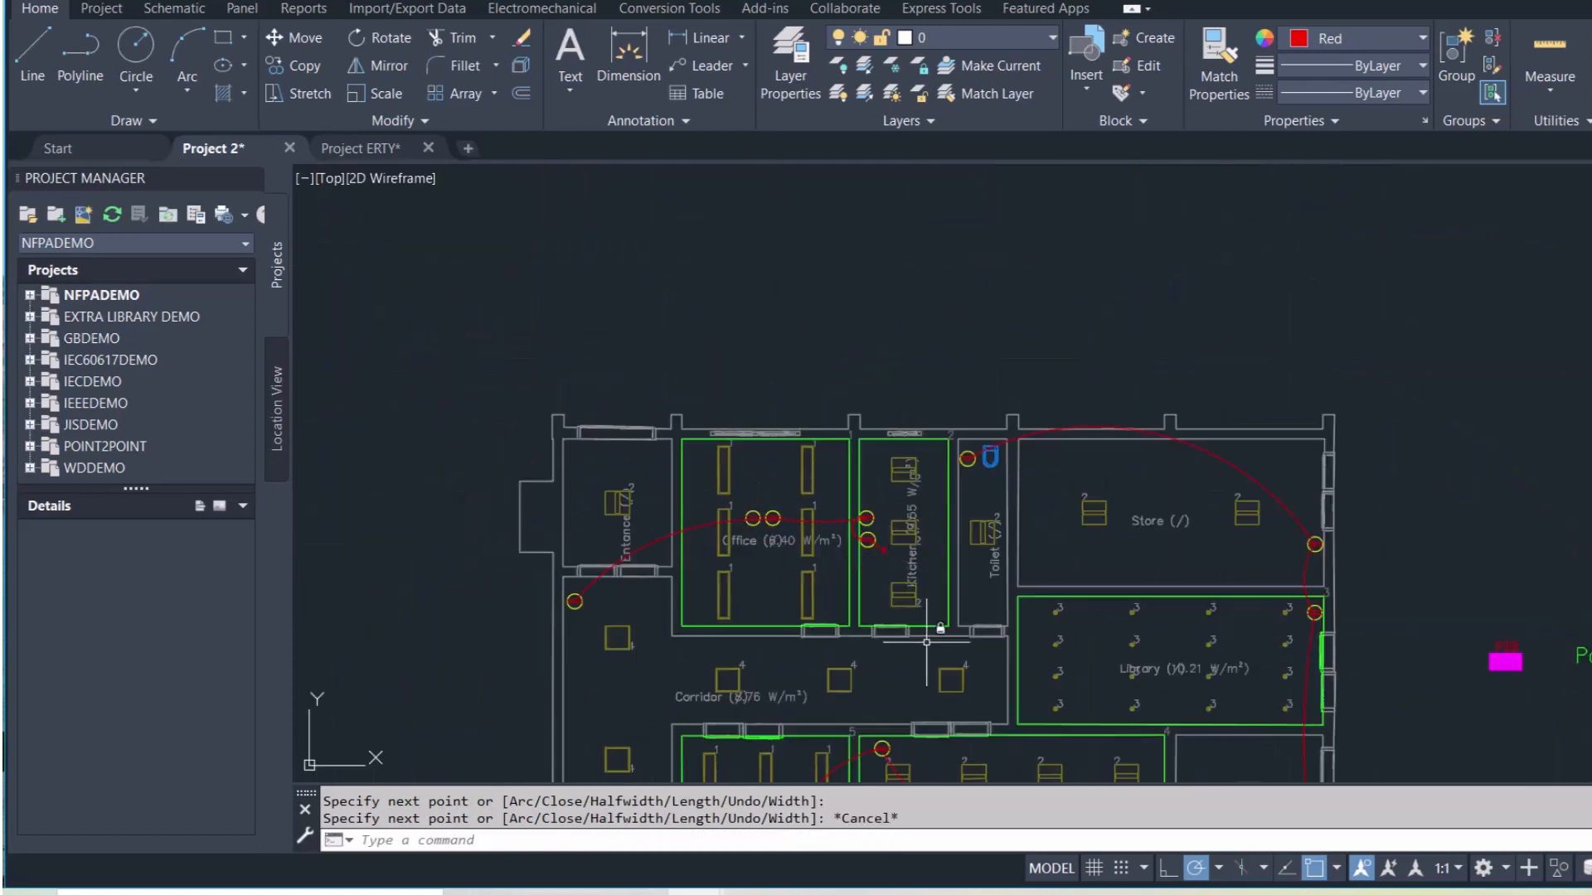
Copy the PDB label and paste it below the red kitchen arrow
scroll(939, 652, "down", 2)
middle_click_drag(1037, 704, 939, 544)
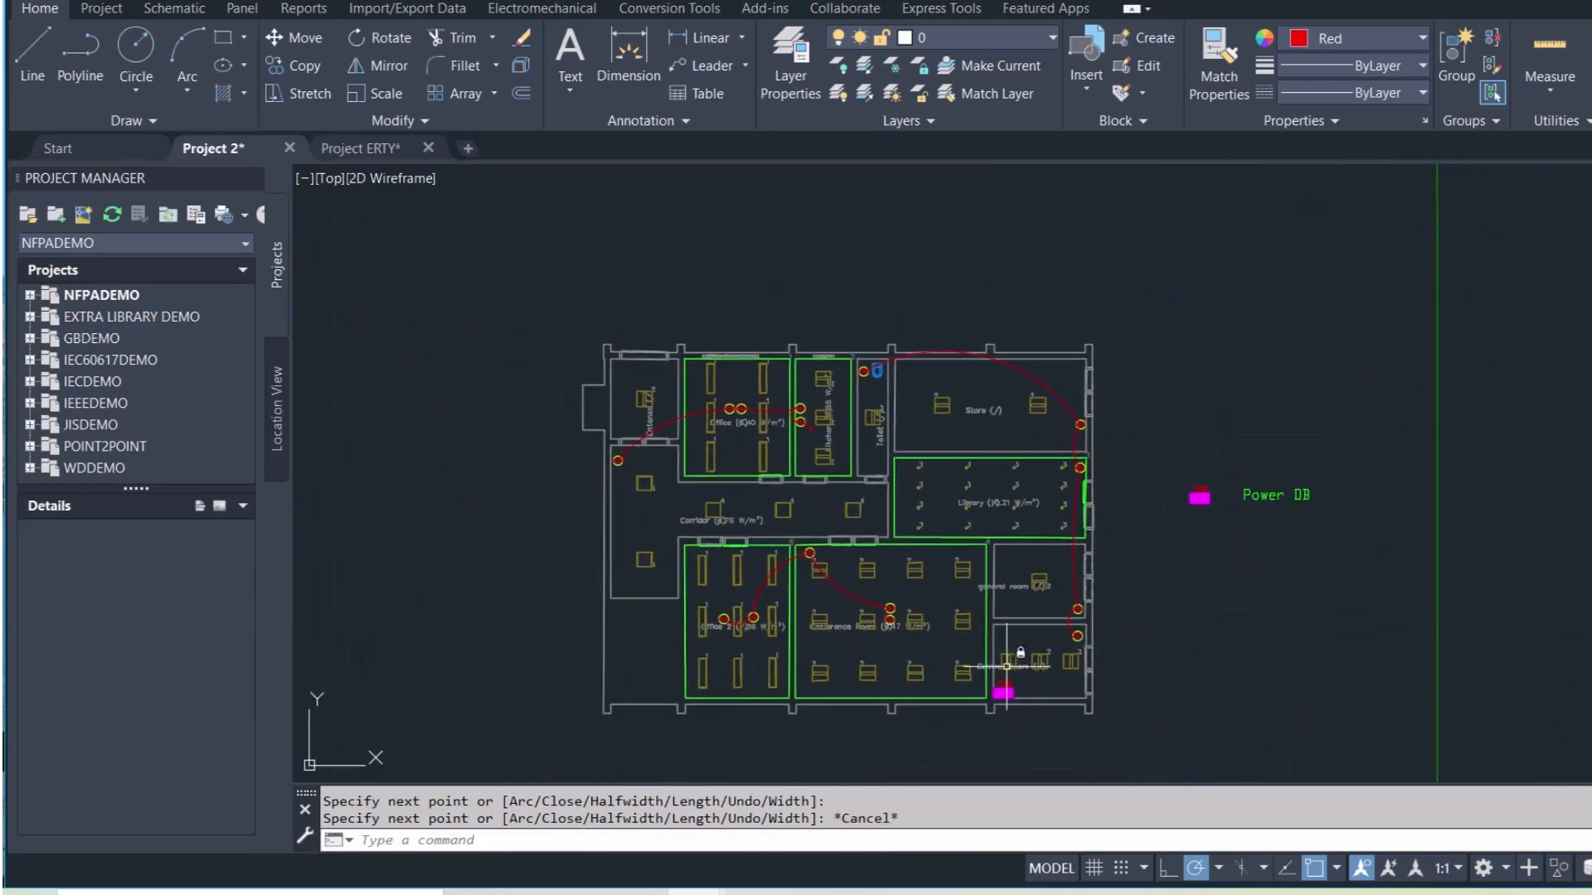
scroll(1007, 665, "up", 3)
left_click(996, 689)
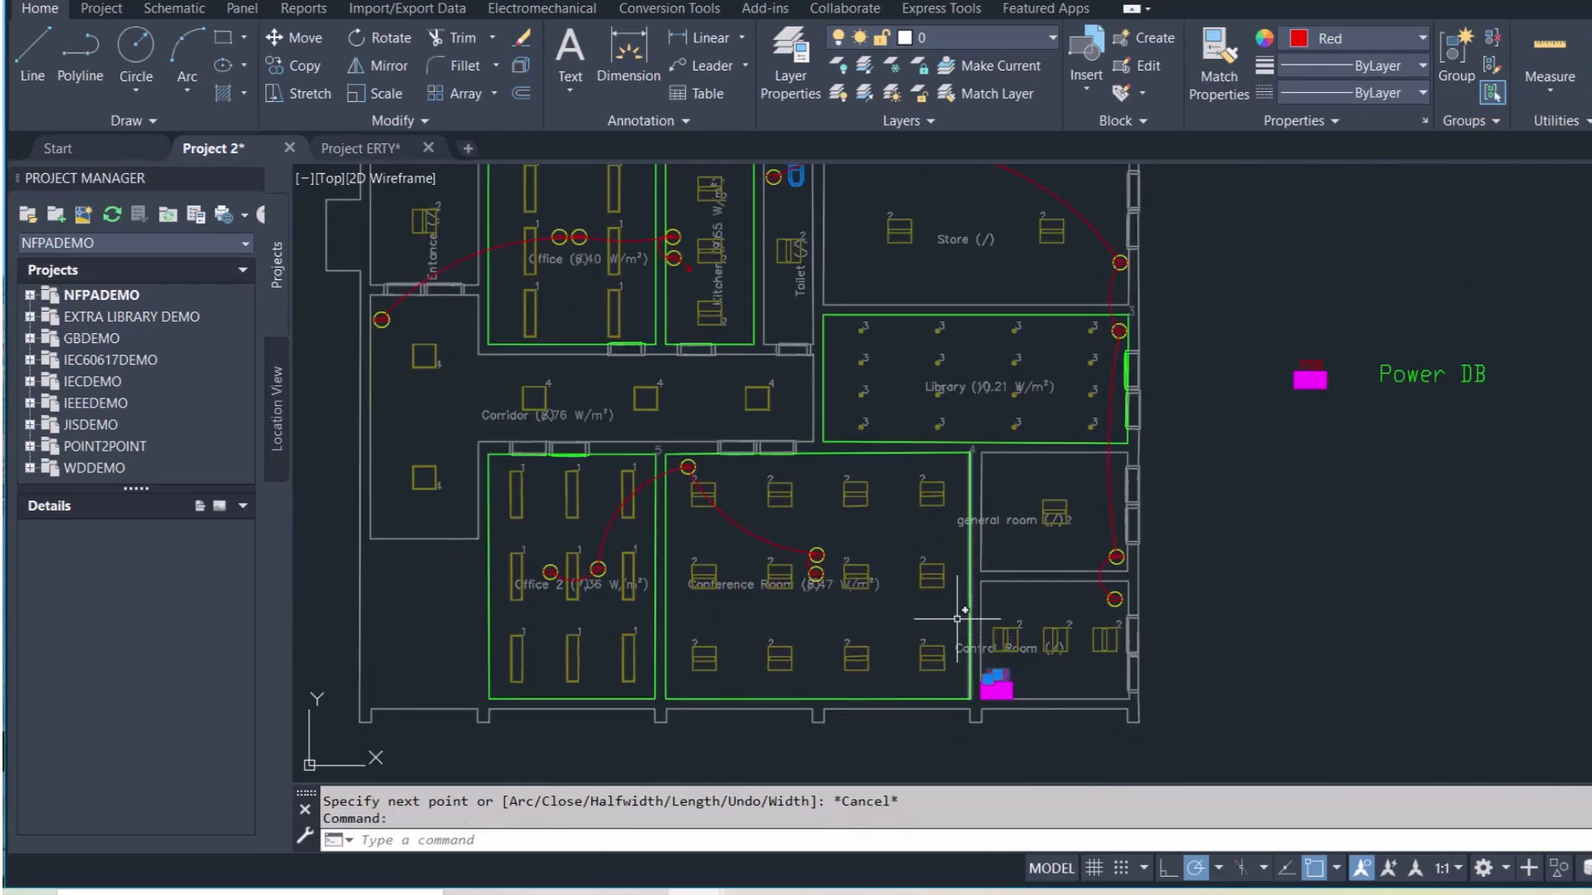
key("ctrl+c")
key("ctrl+v")
scroll(699, 263, "up", 3)
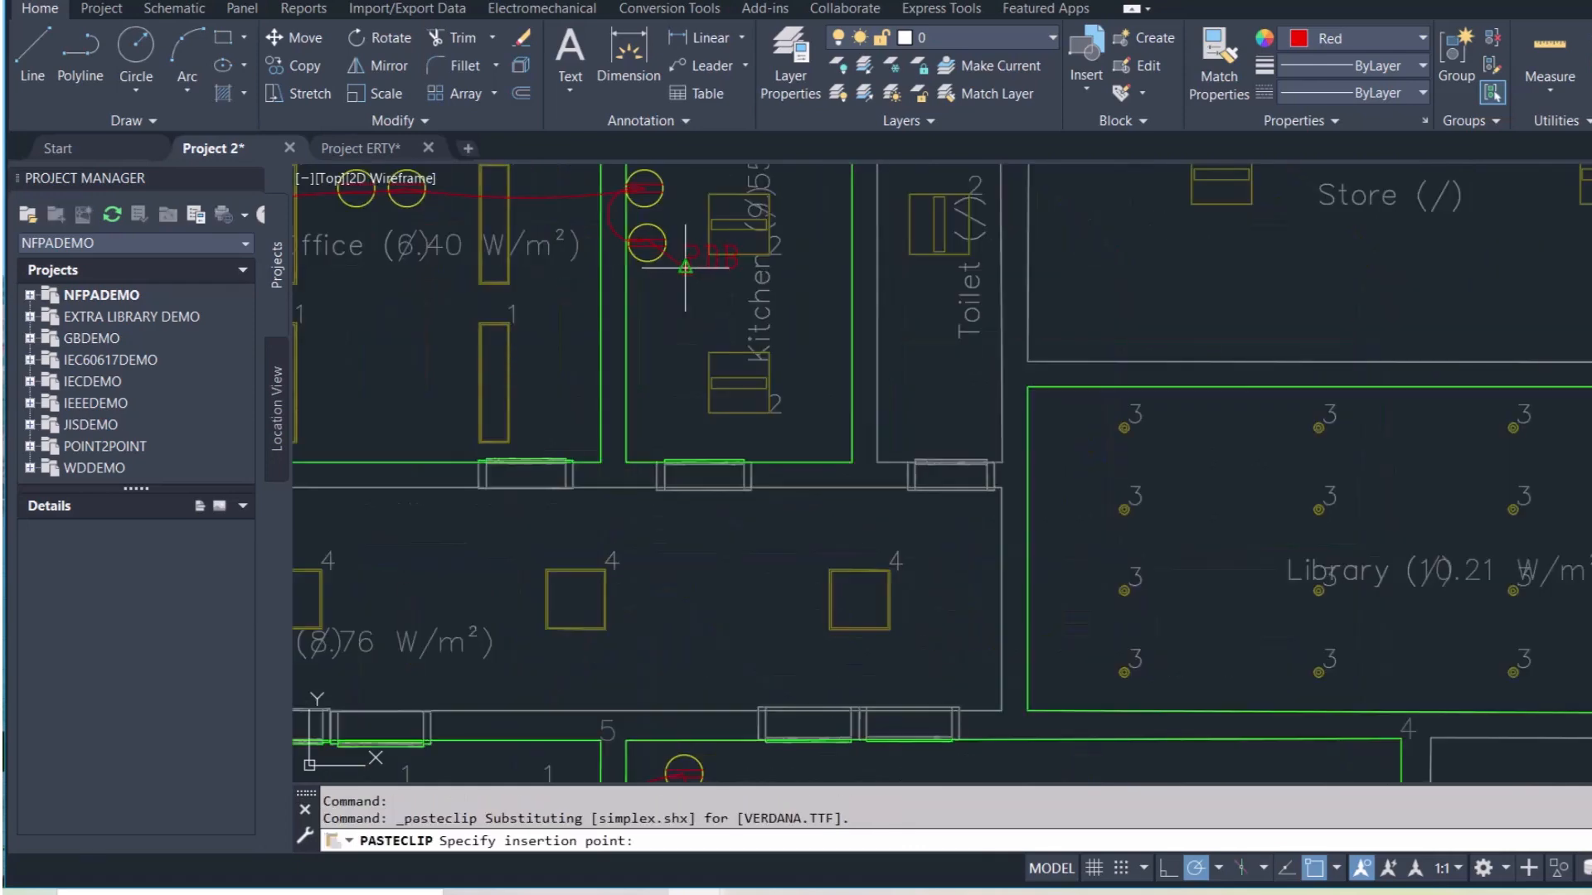
scroll(672, 321, "up", 2)
left_click(671, 321)
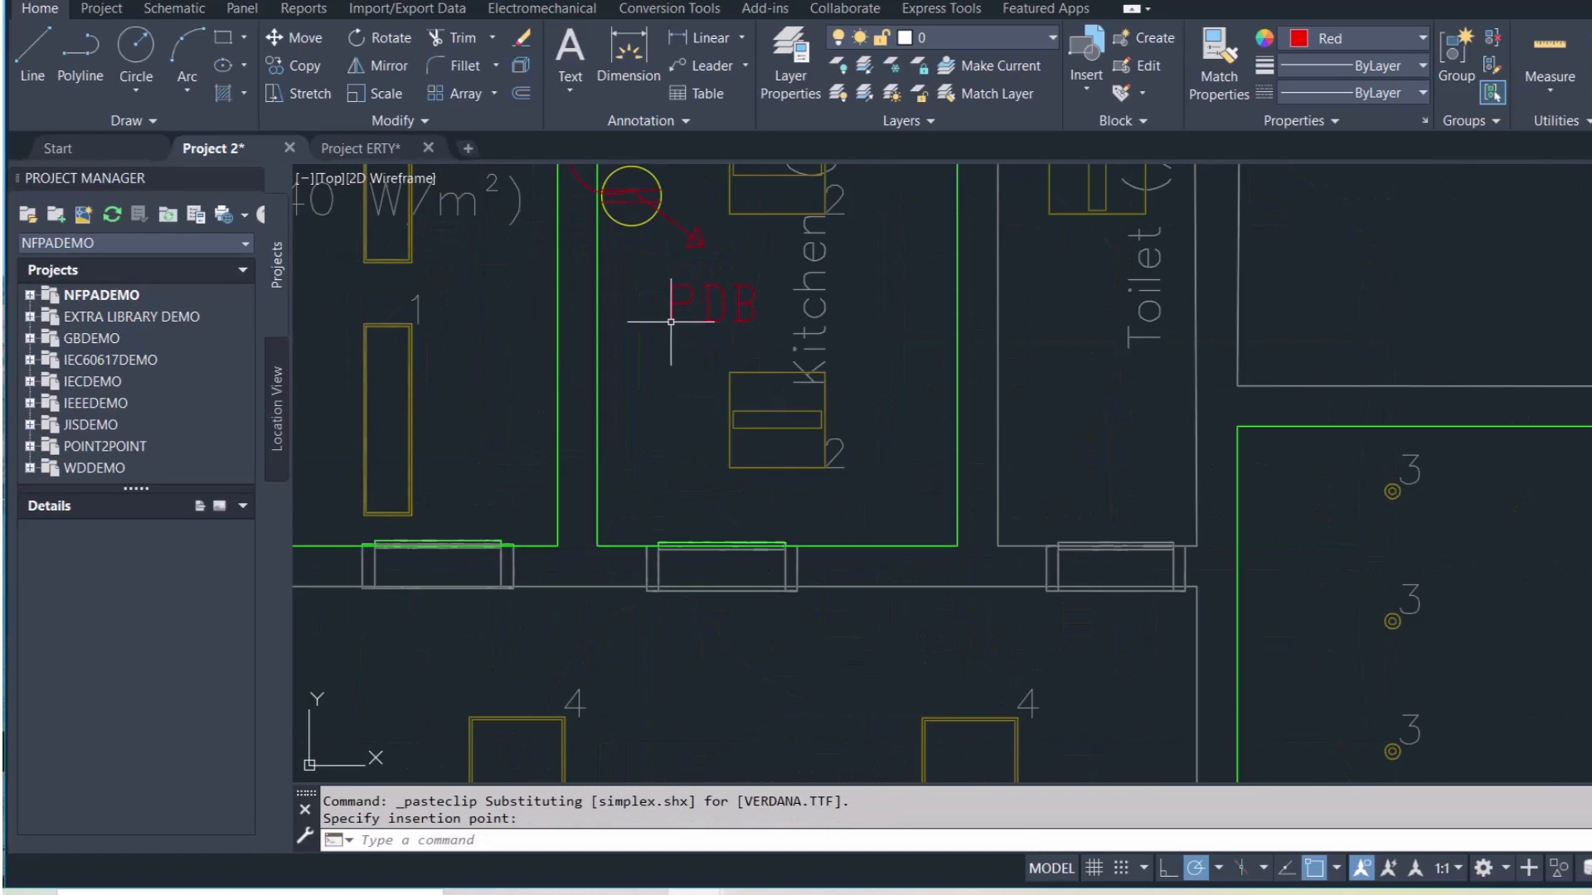
Append '-R' to the pasted label so it reads PDB-R
left_click(710, 296)
double_click(711, 300)
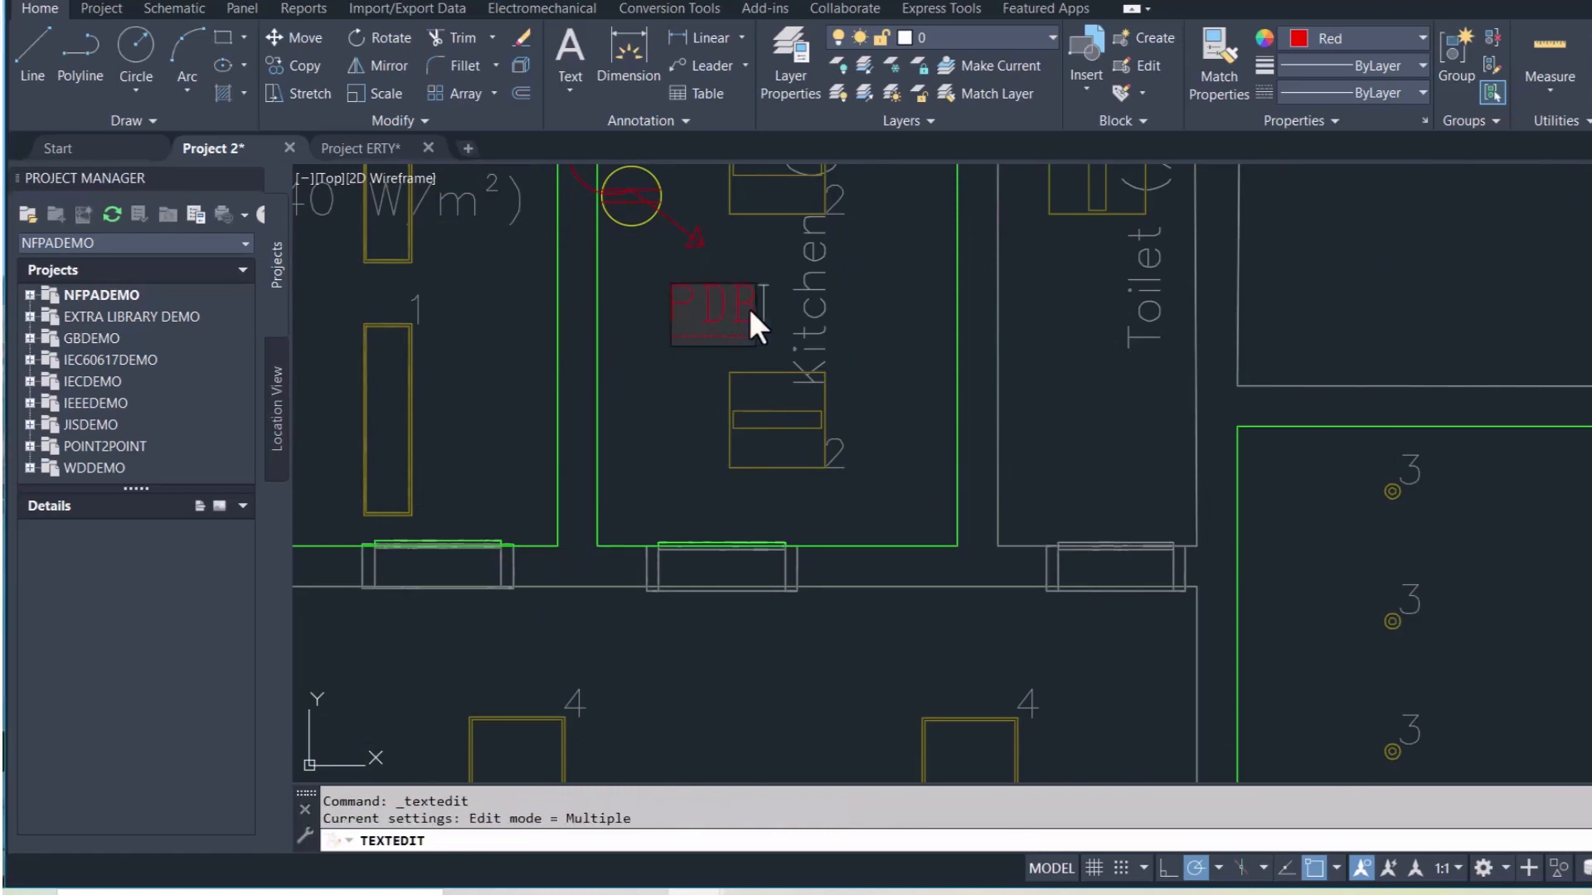
type("-R")
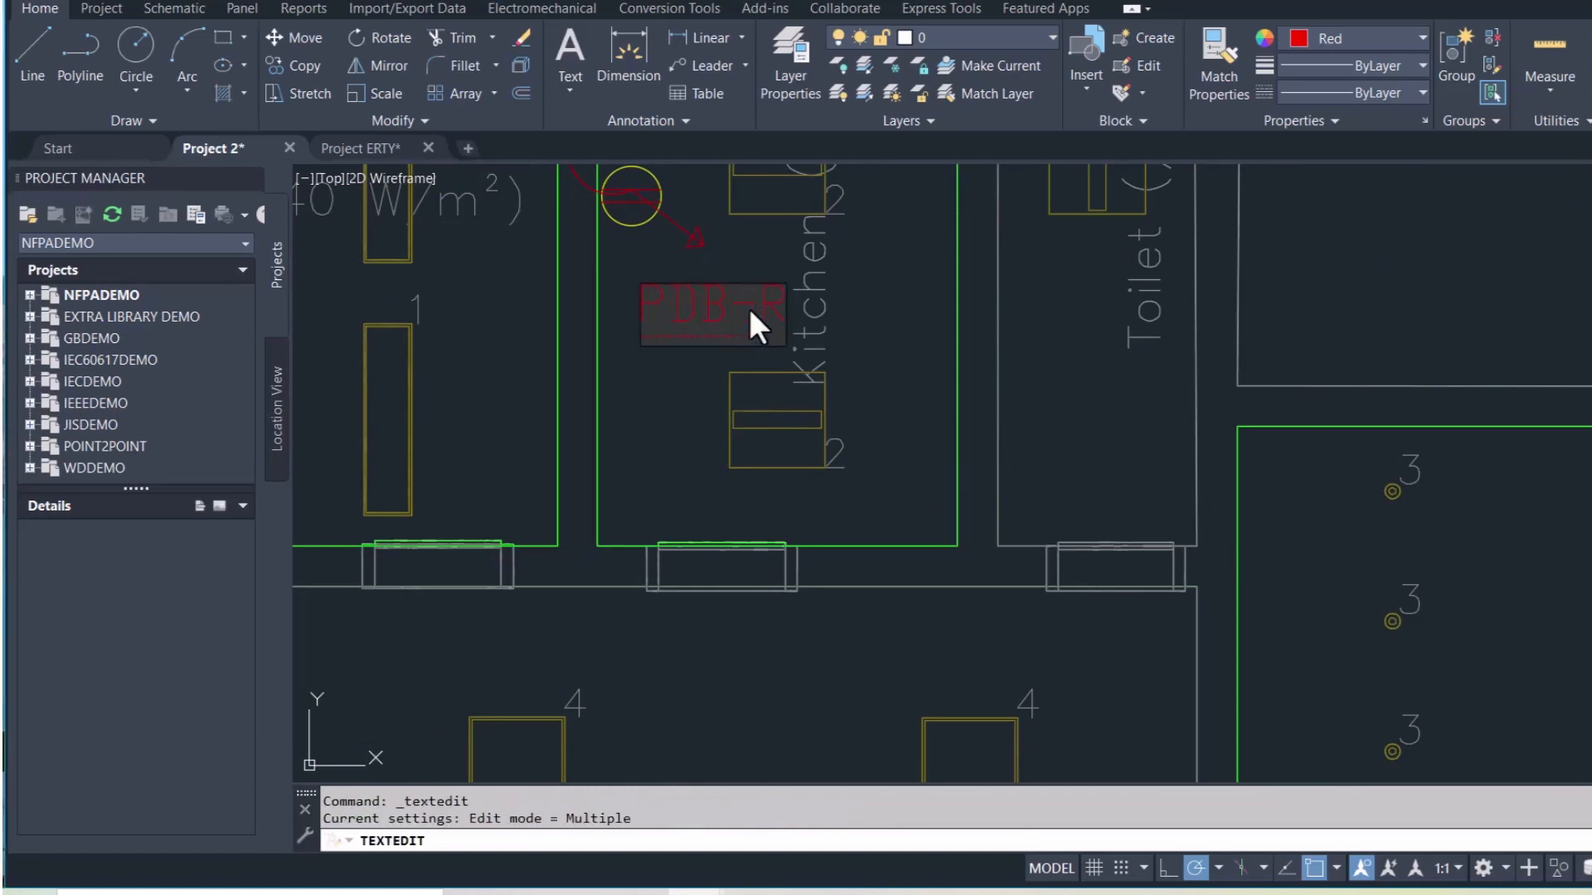
left_click(877, 403)
scroll(877, 405, "down", 4)
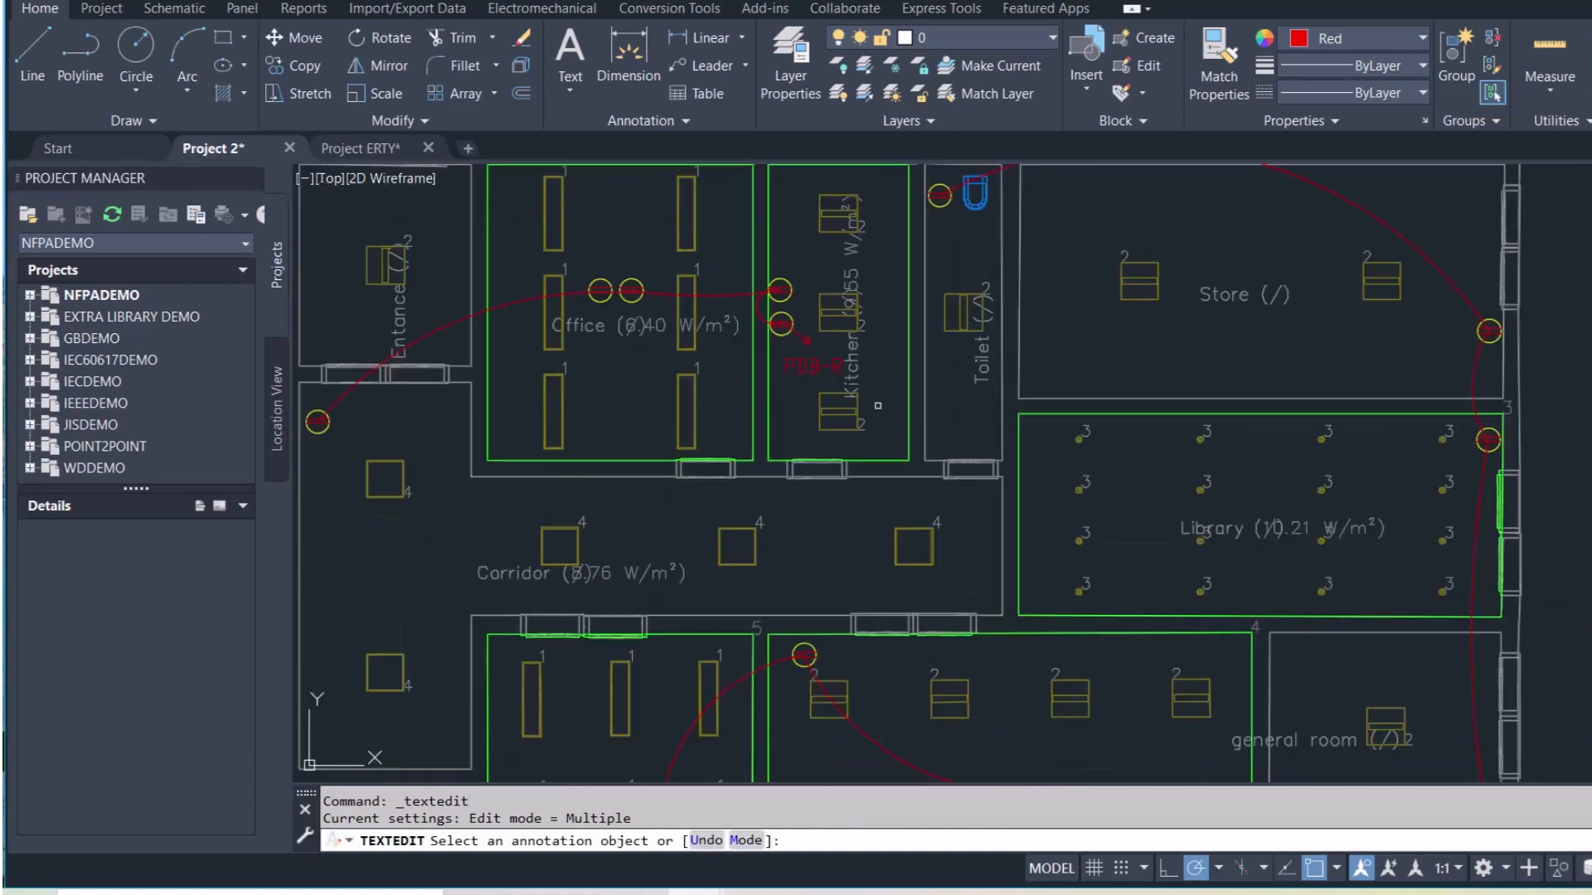
key("Escape")
scroll(877, 406, "down", 2)
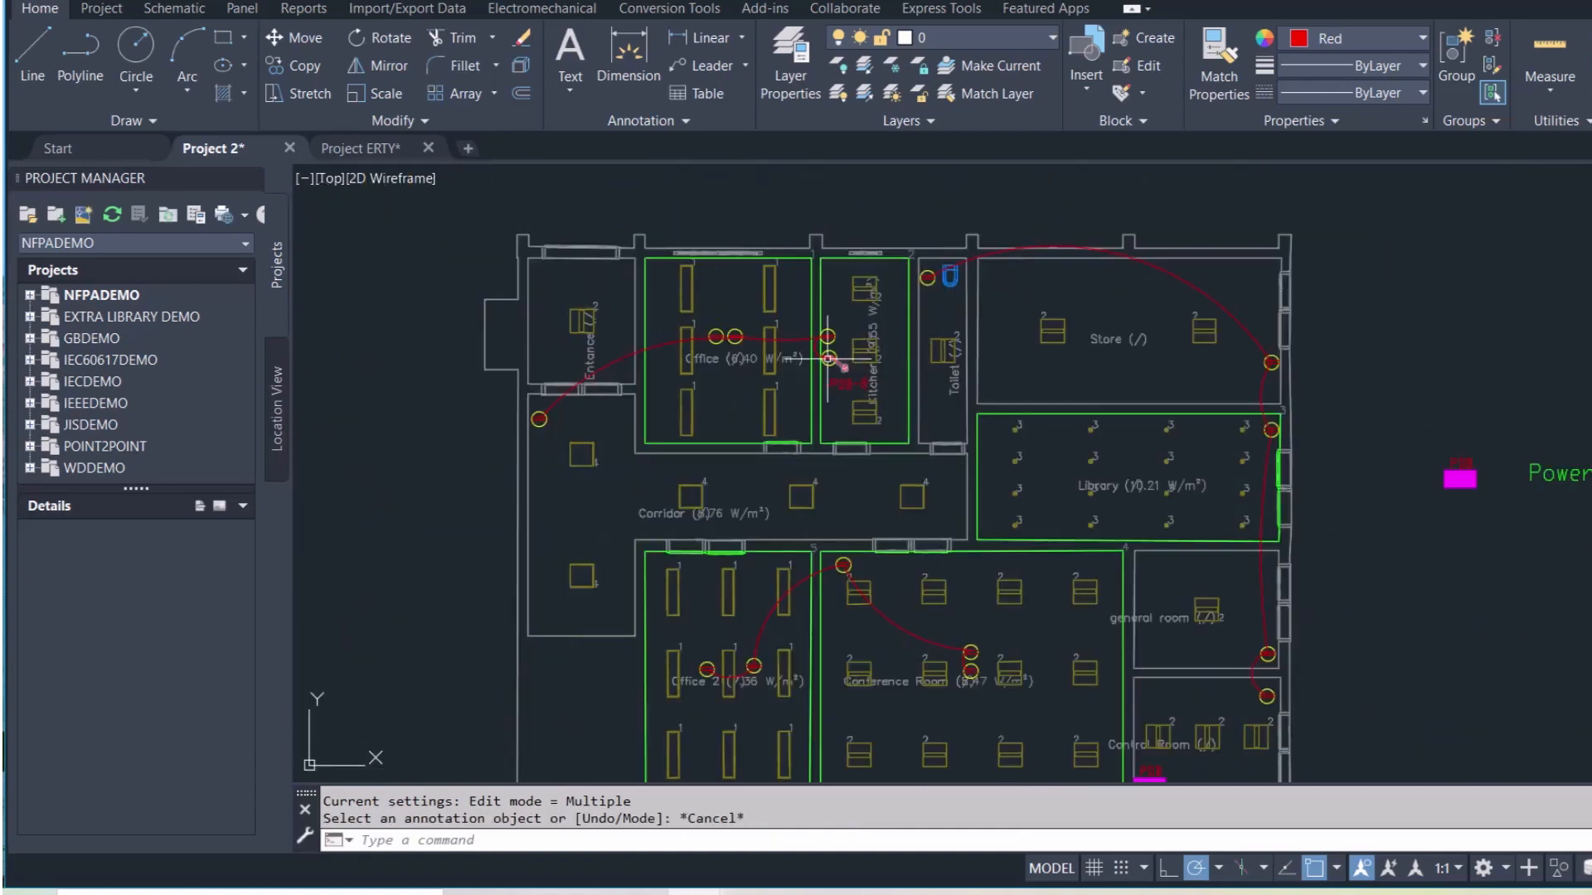
Draw a polyline arrow pointing left from the Control Room socket with a triangular head
left_click(96, 55)
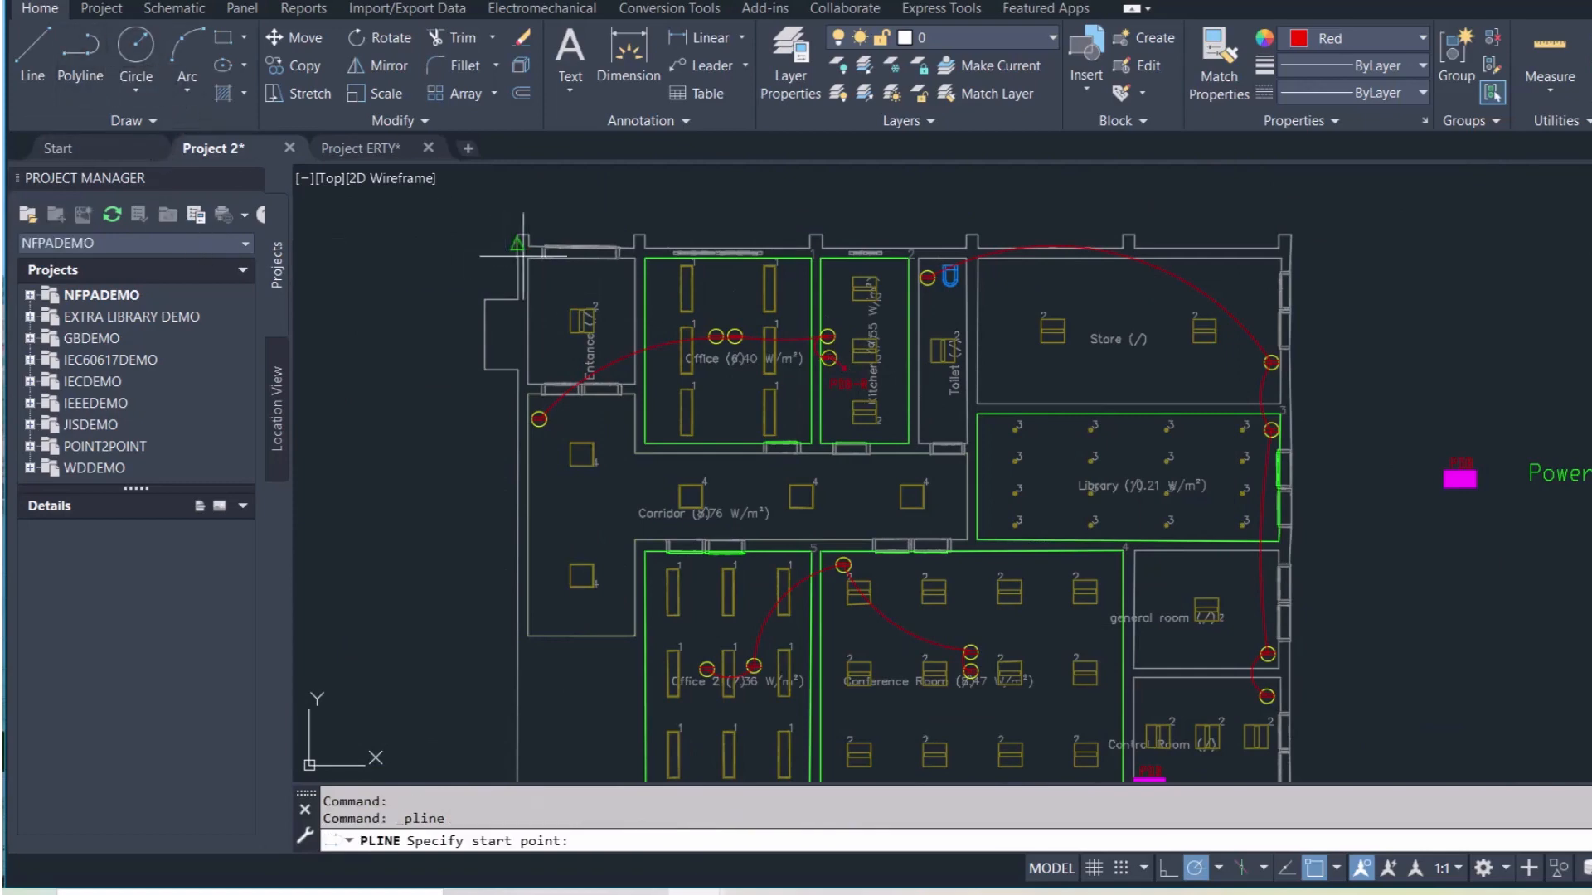
scroll(1206, 597, "up", 8)
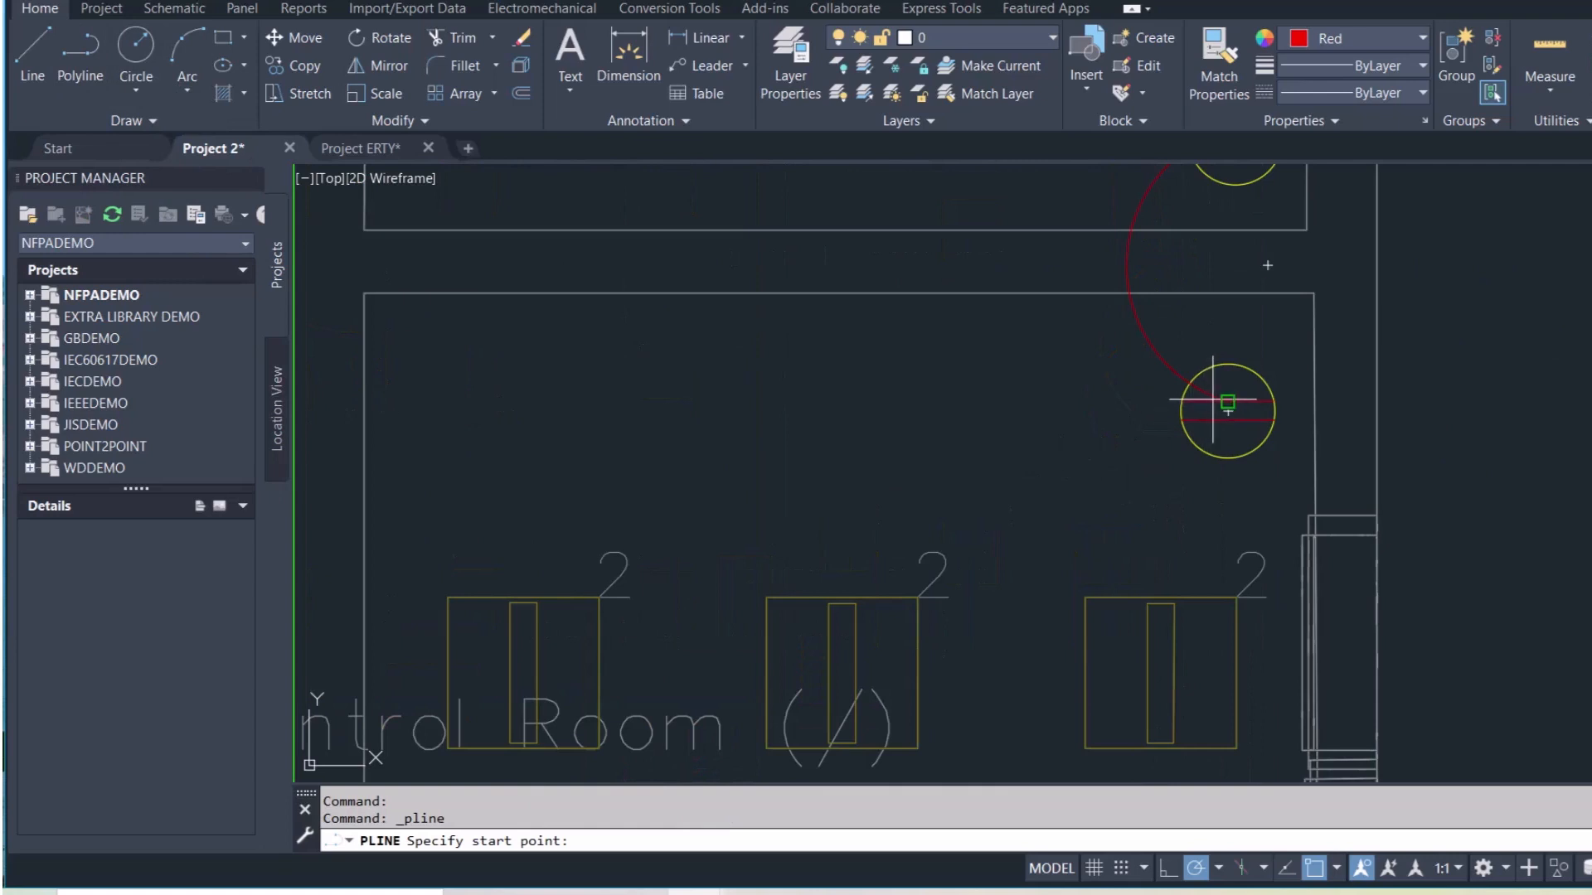
left_click(1227, 403)
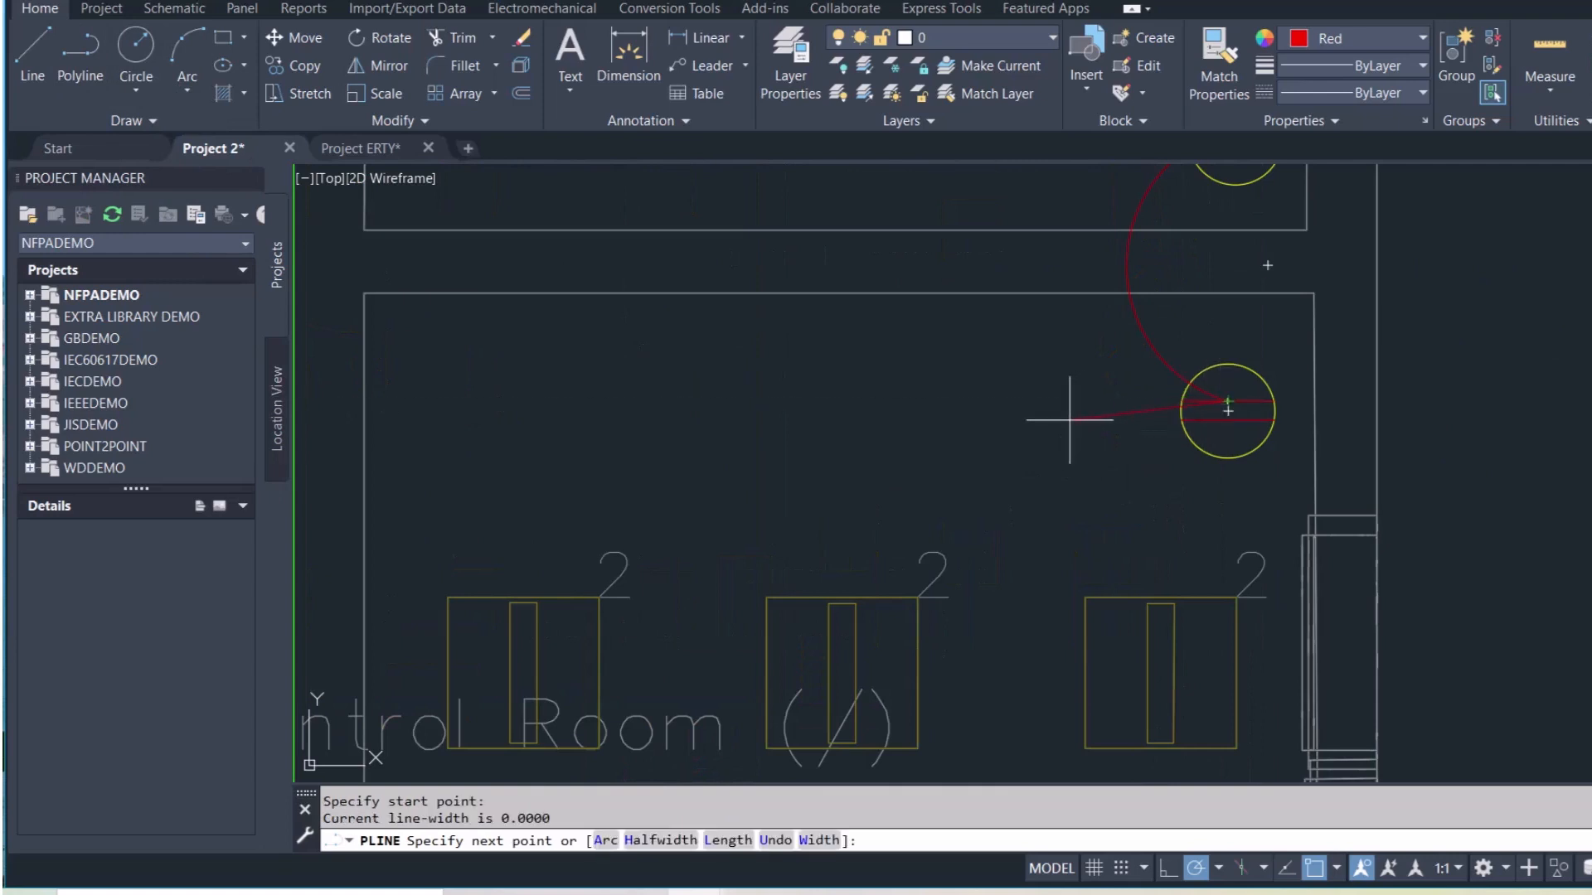
left_click(923, 436)
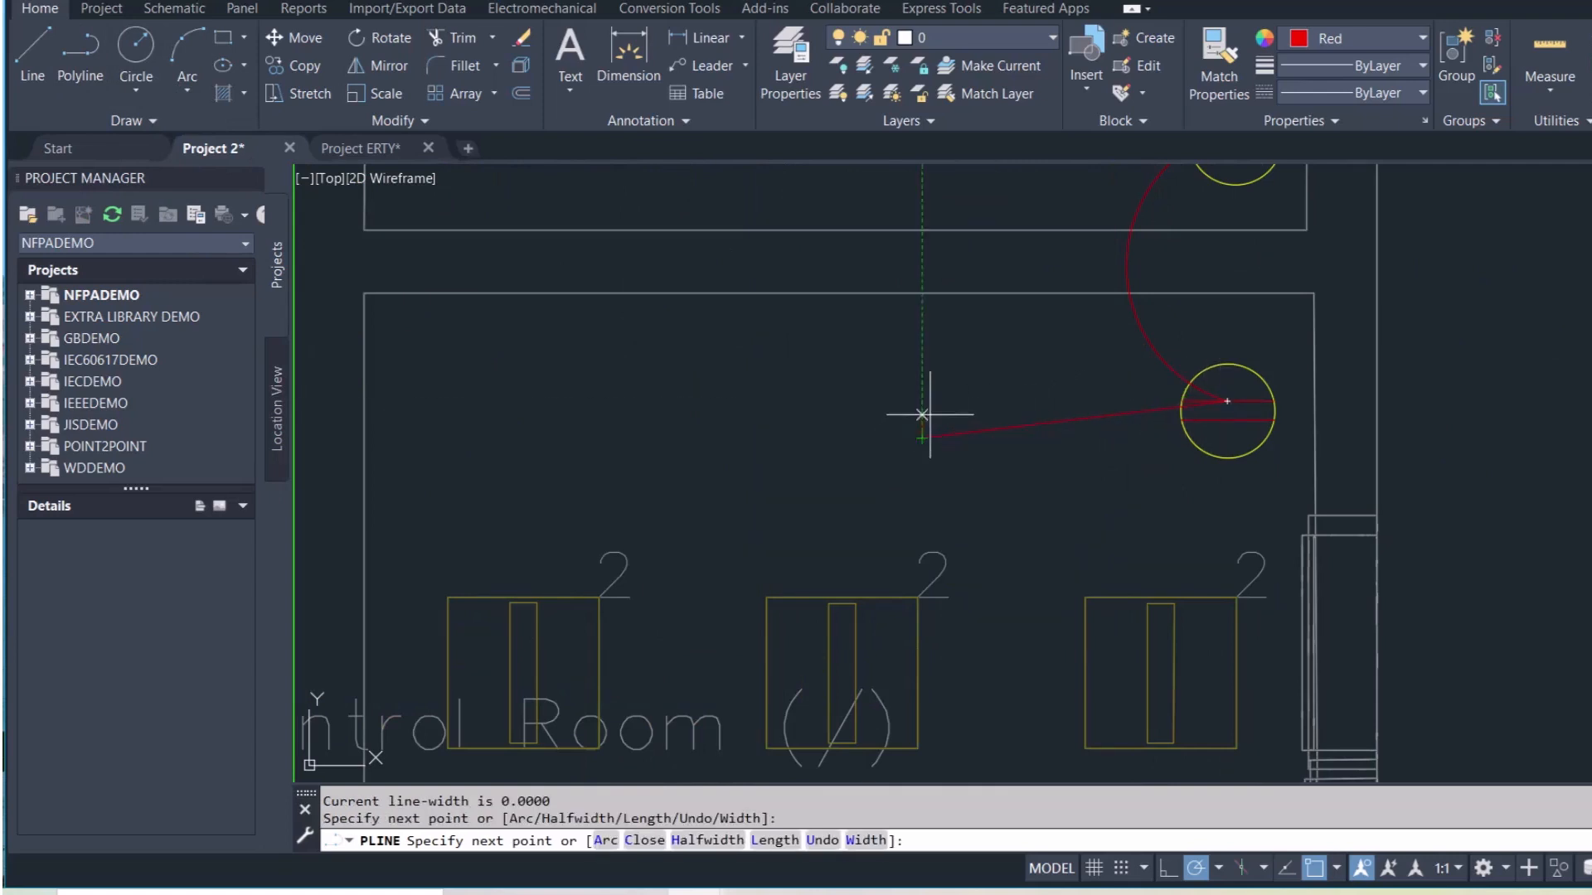
left_click(980, 405)
left_click(979, 469)
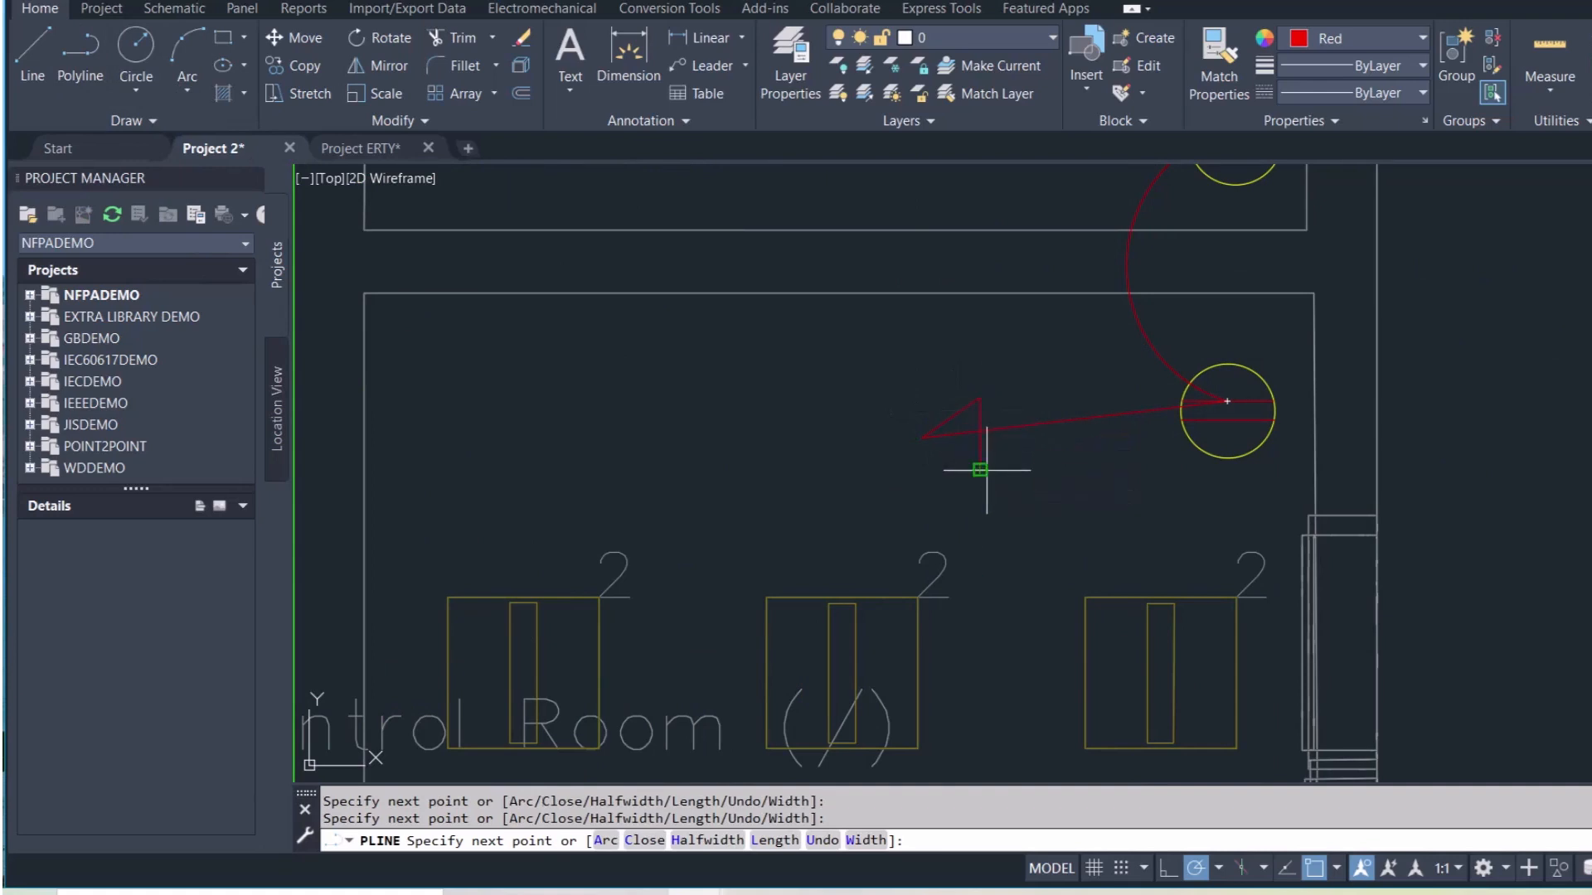
left_click(922, 438)
key("Escape")
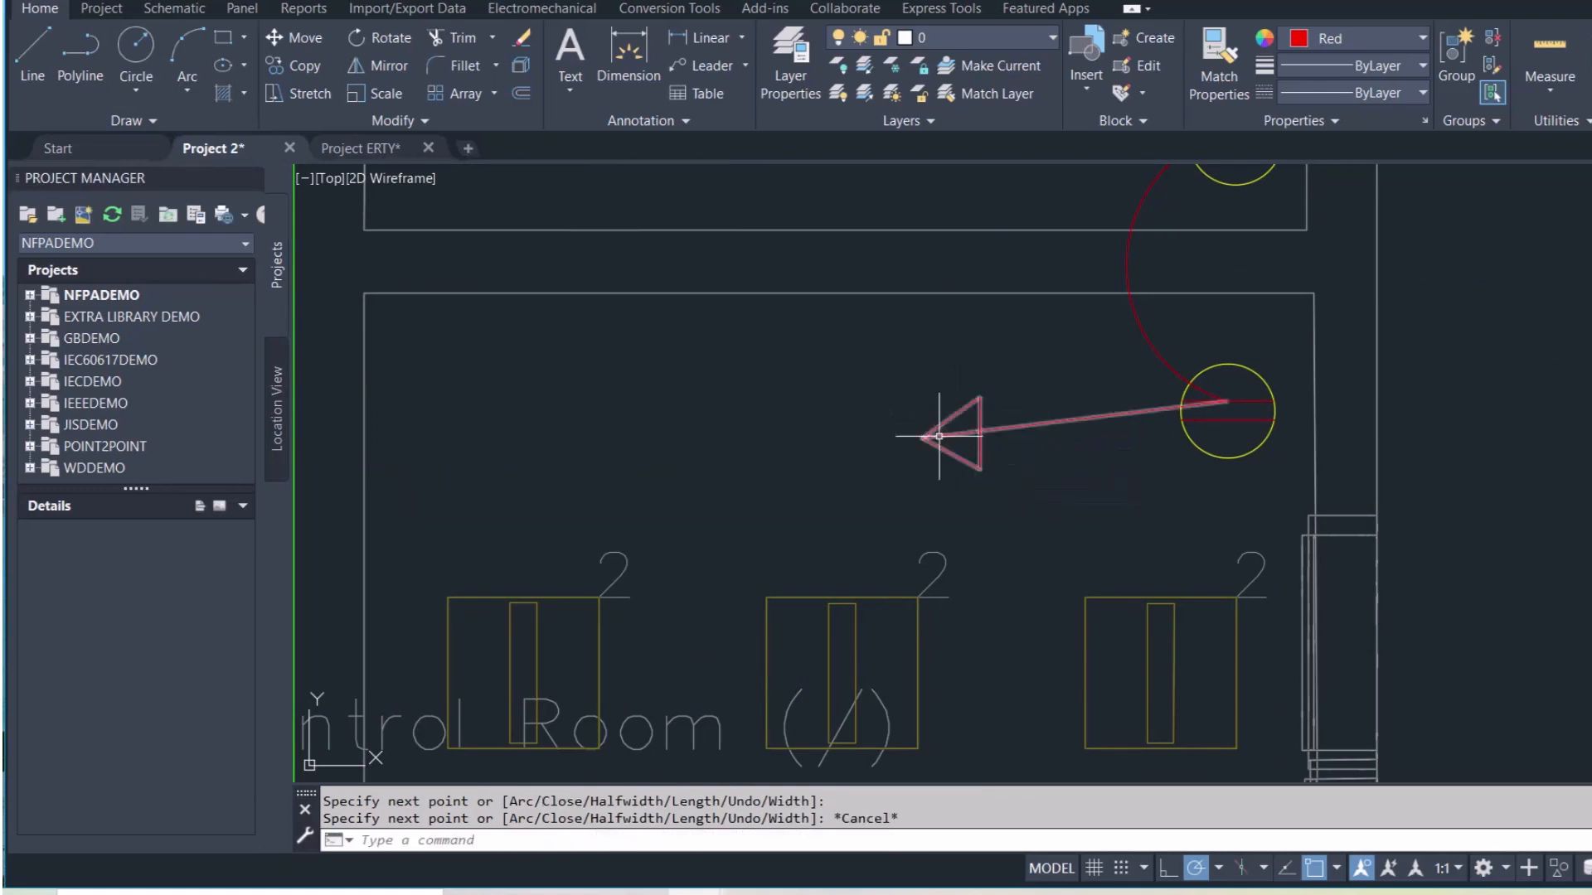
Set the new Control Room arrow's colour to Yellow
left_click(959, 433)
left_click(1353, 41)
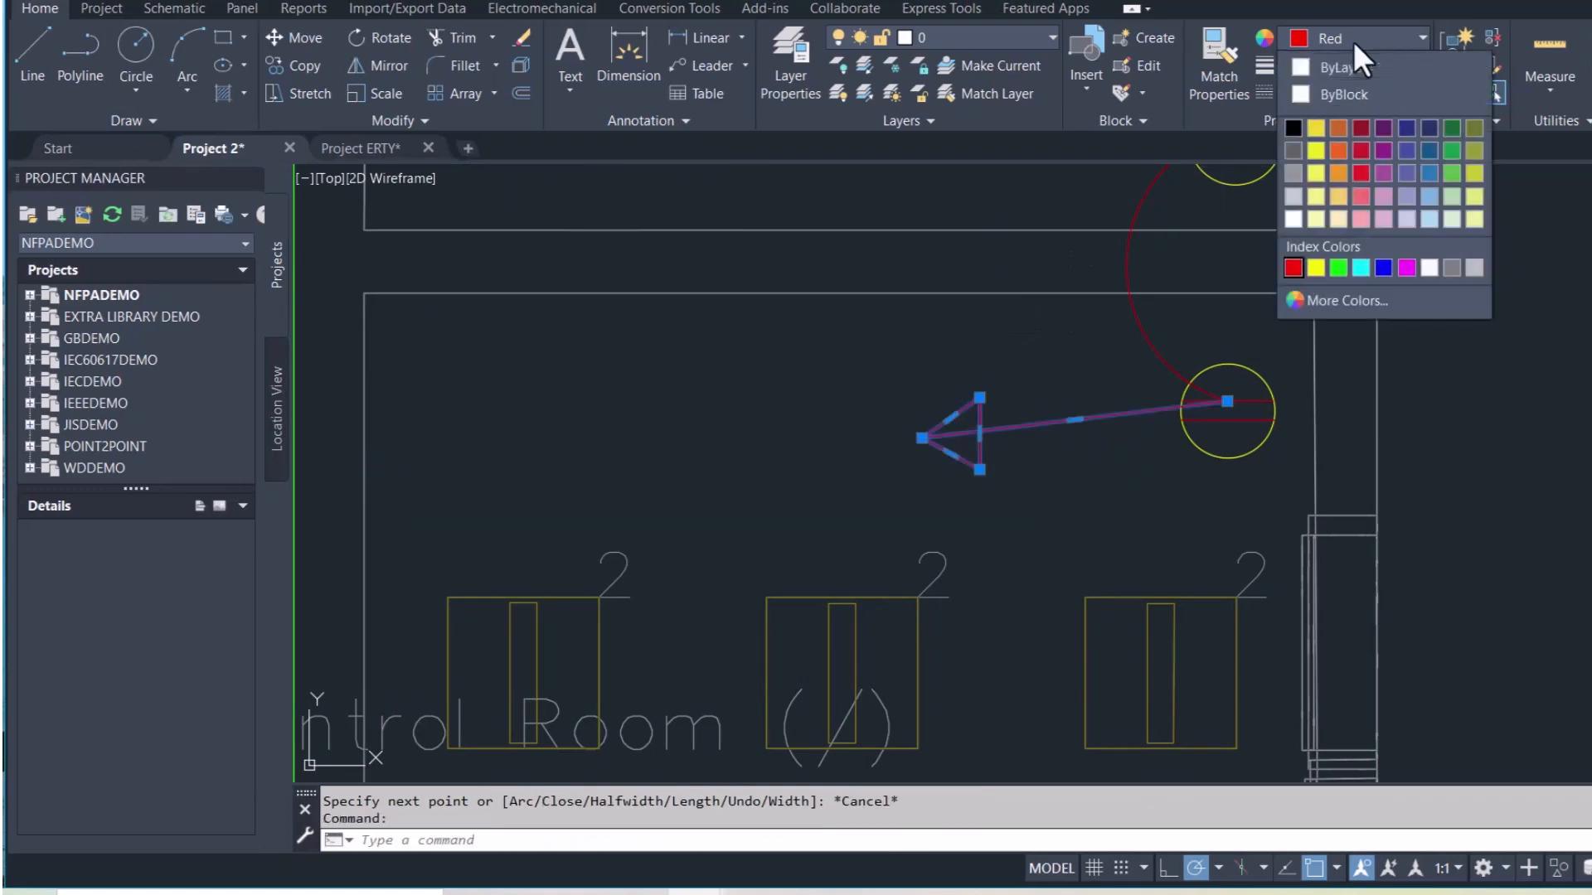
left_click(1315, 267)
key("Escape")
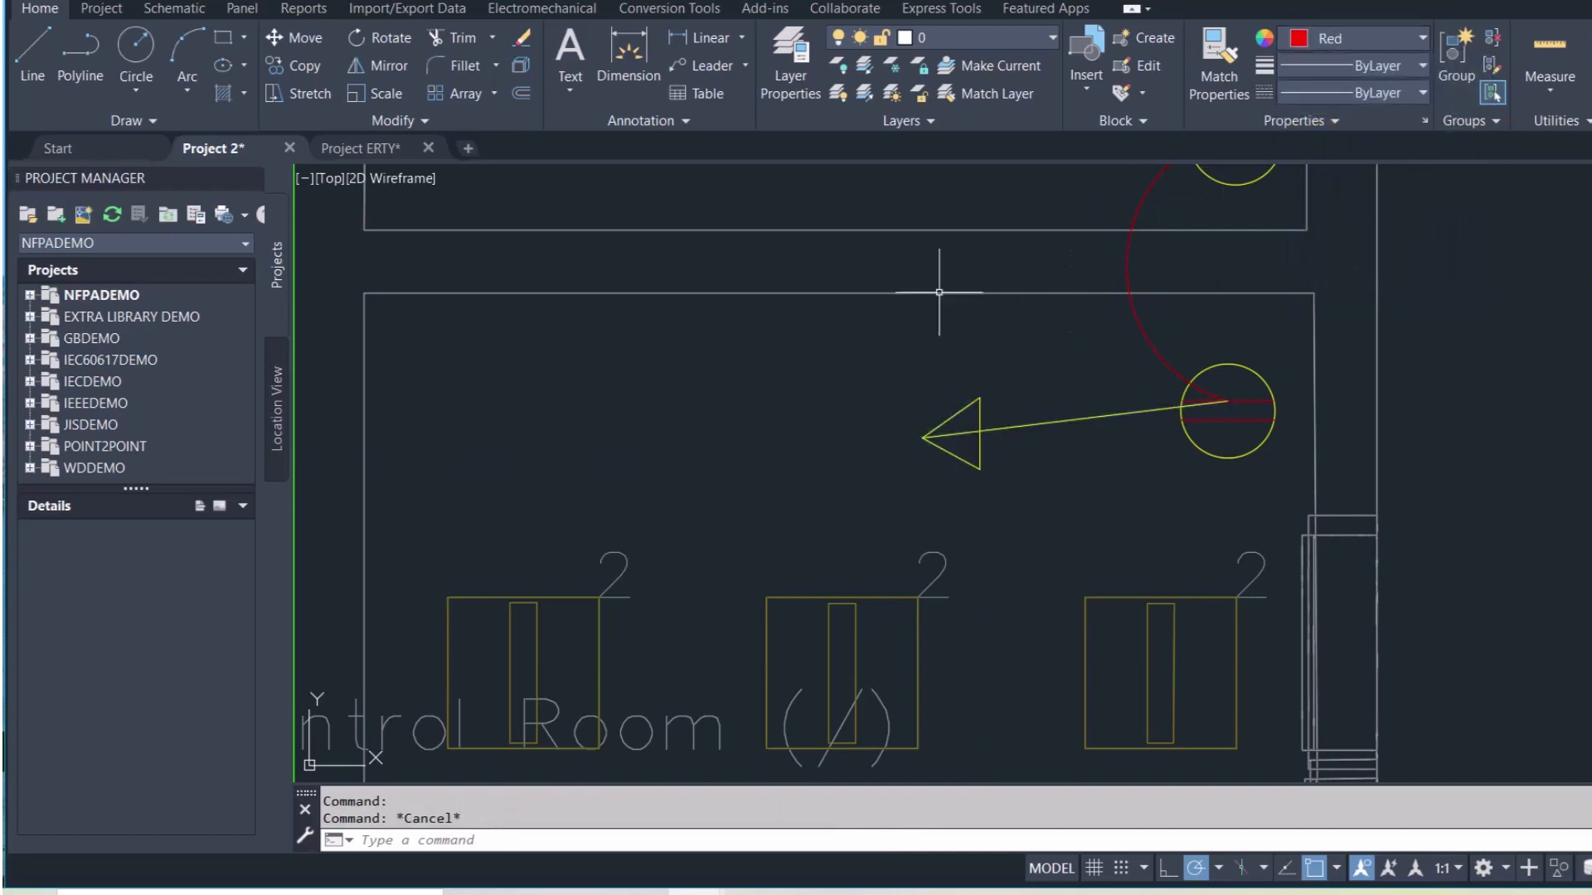
scroll(767, 403, "down", 5)
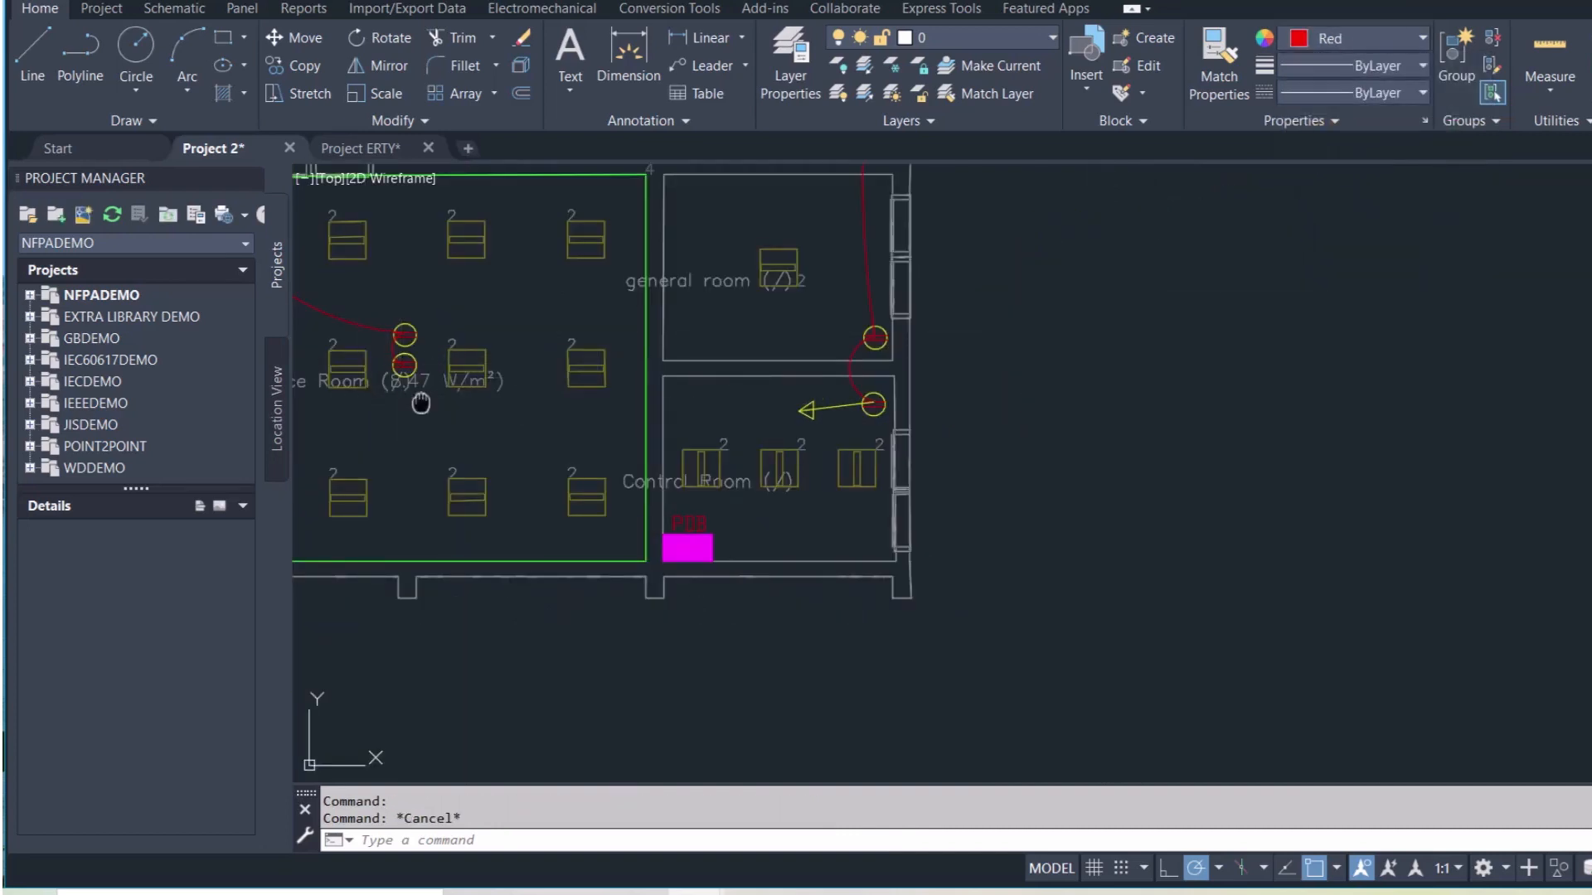
Copy the PDB-R label and paste it beside the yellow Control Room arrow
scroll(422, 398, "down", 3)
scroll(455, 415, "down", 3)
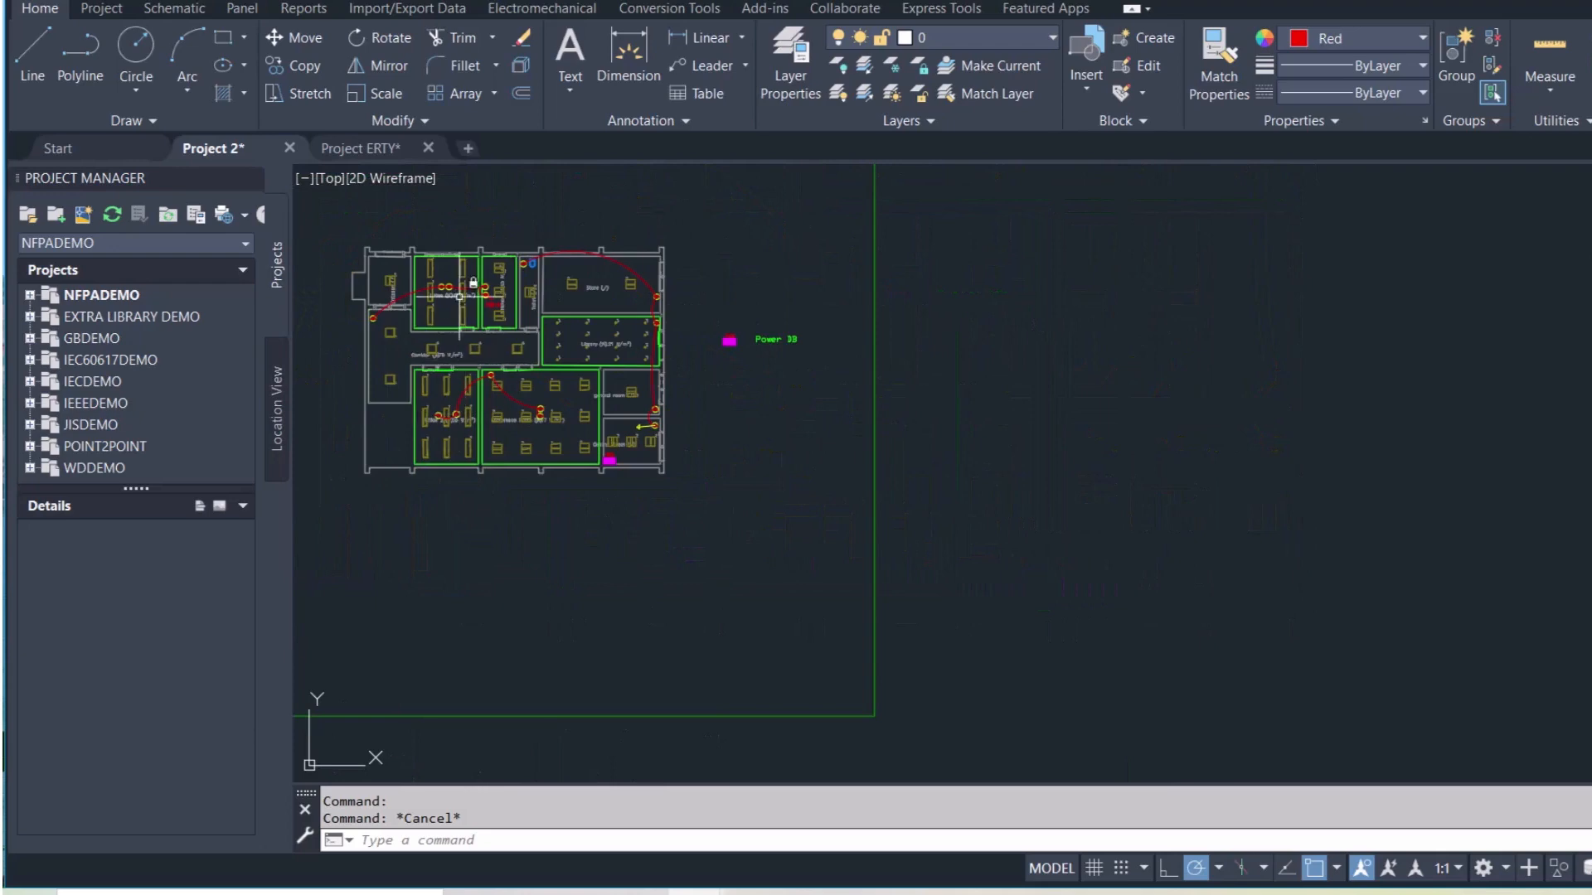
scroll(458, 296, "up", 6)
left_click(556, 372)
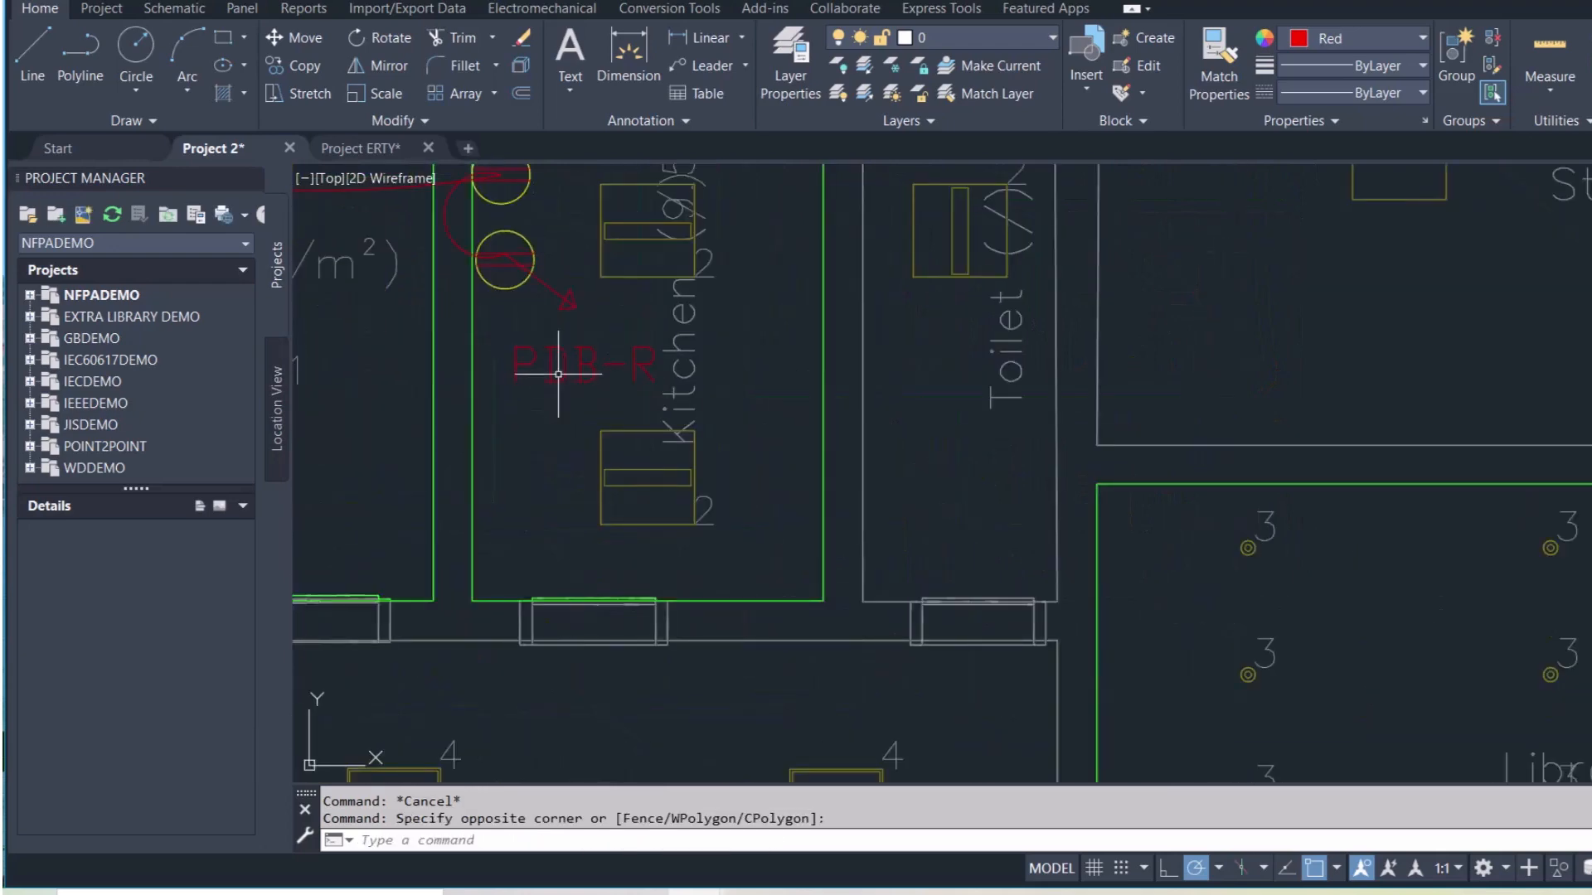
left_click(526, 433)
key("ctrl+c")
scroll(531, 448, "down", 6)
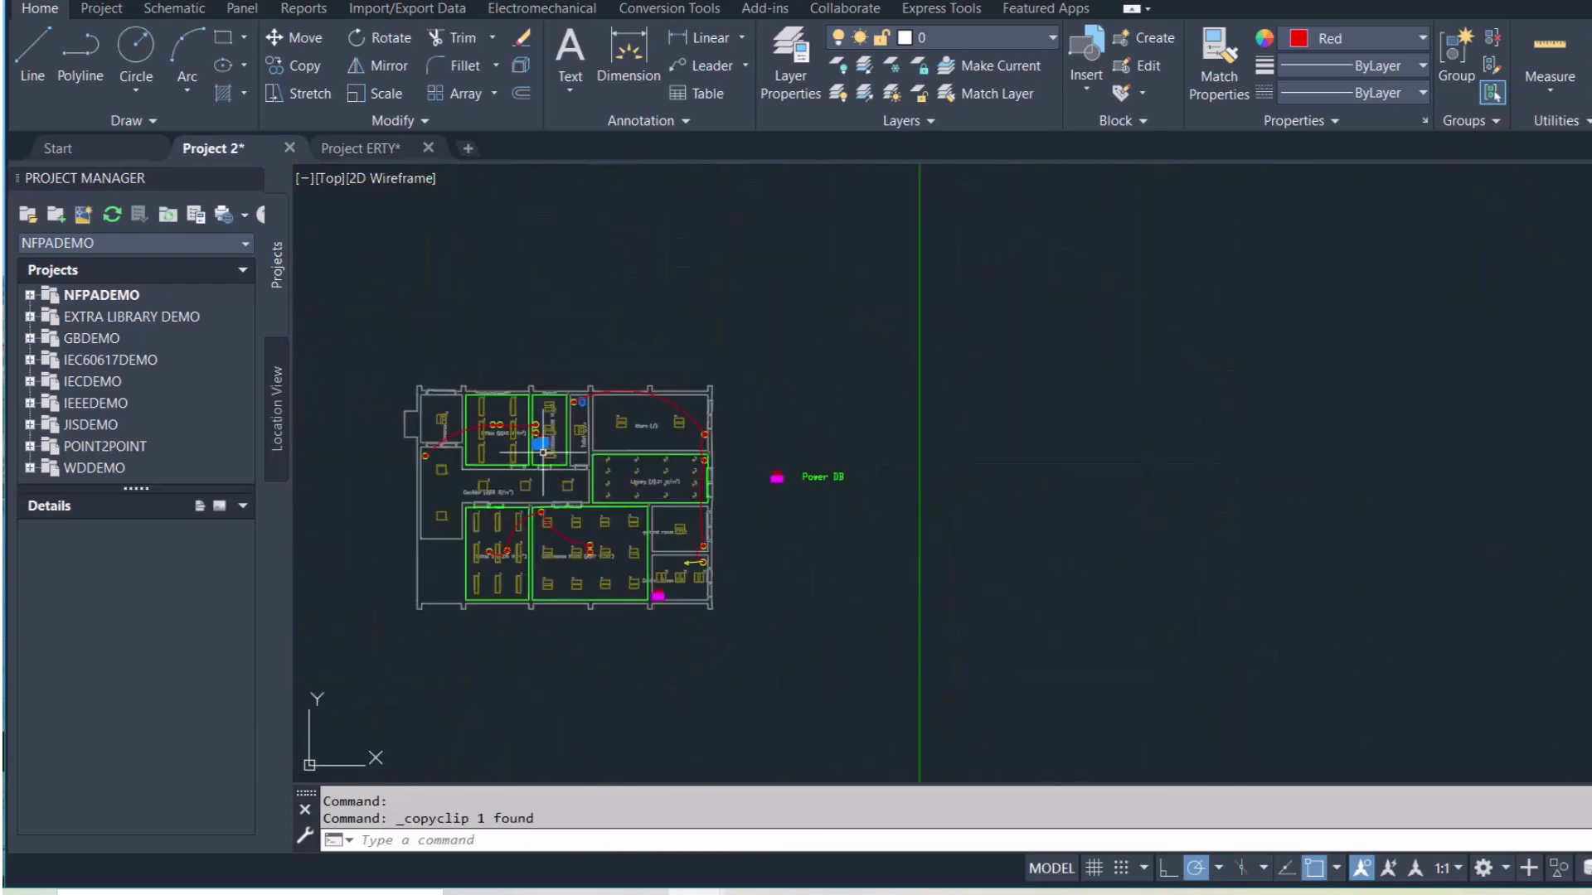
key("ctrl+v")
scroll(683, 572, "up", 6)
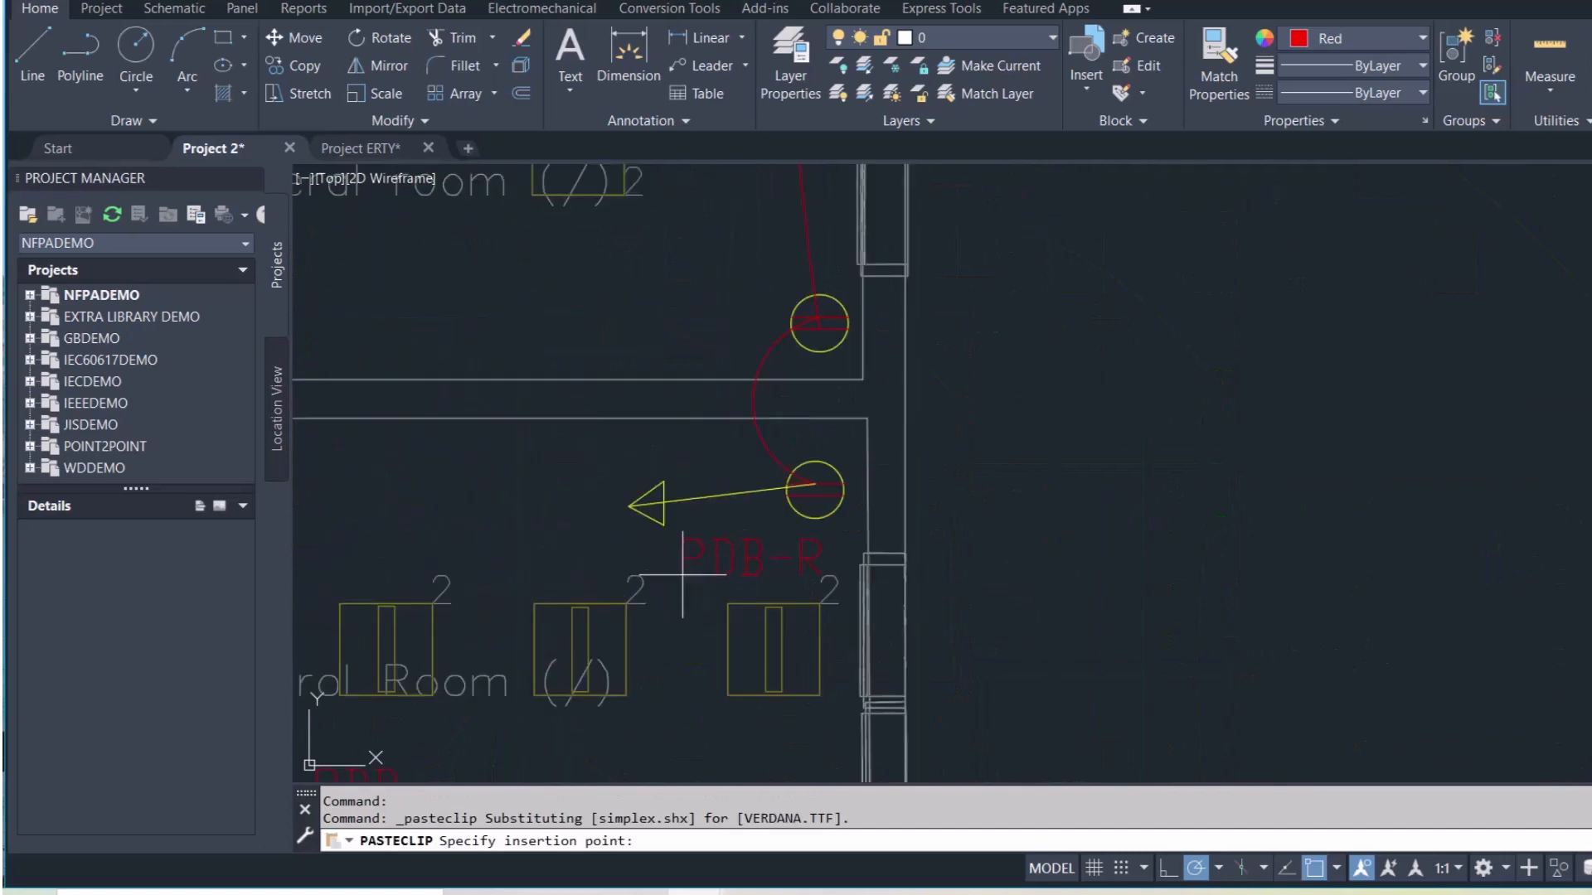
left_click(461, 532)
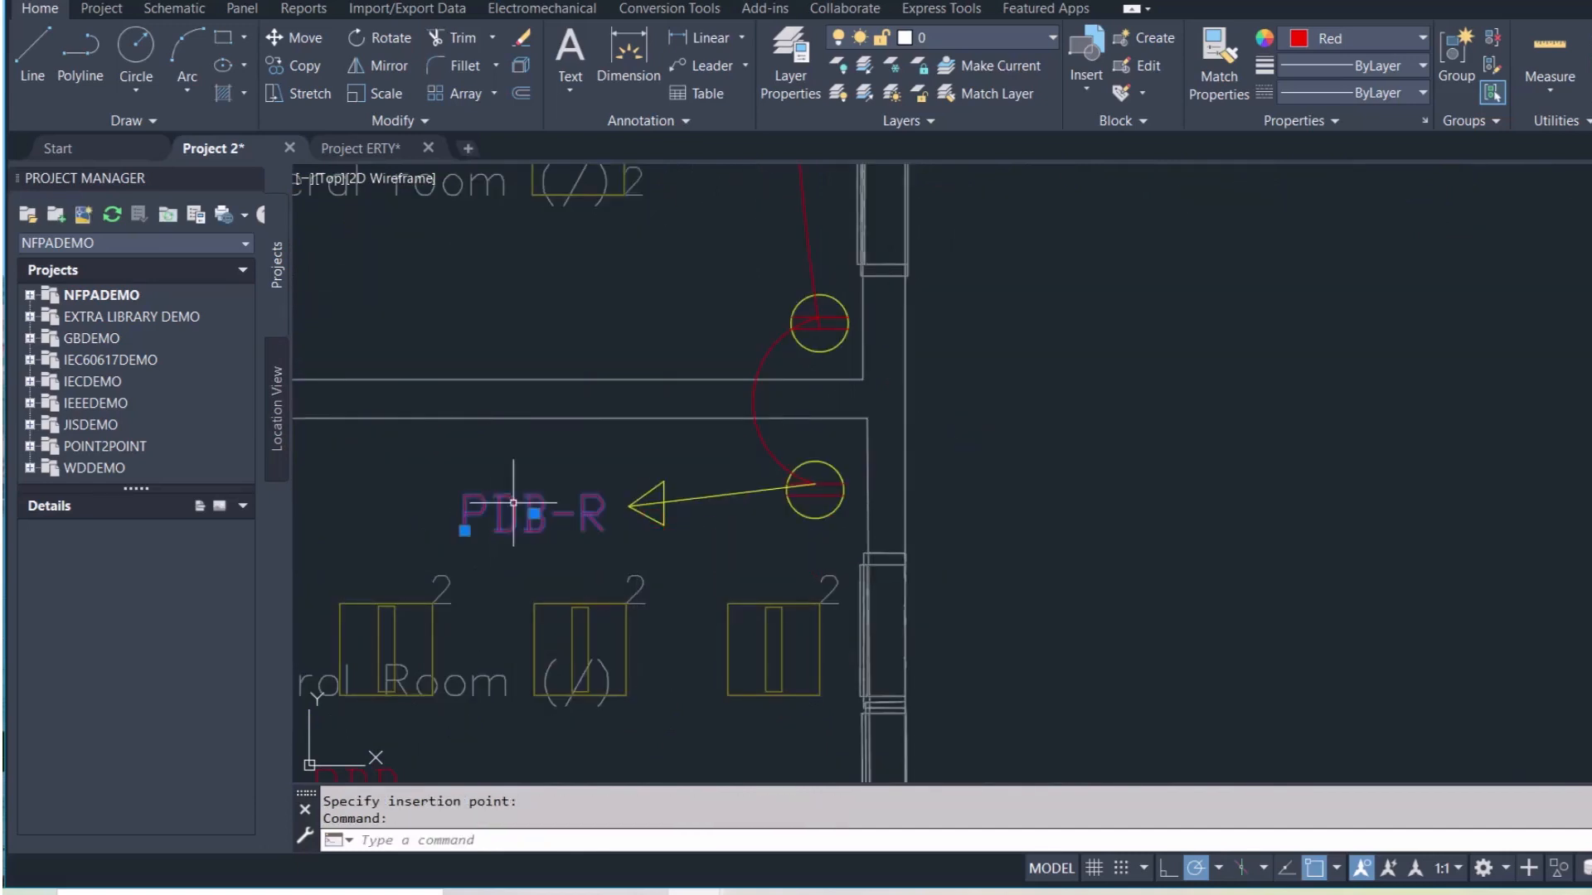
Set the pasted label's colour to Yellow
left_click(1376, 38)
left_click(1314, 267)
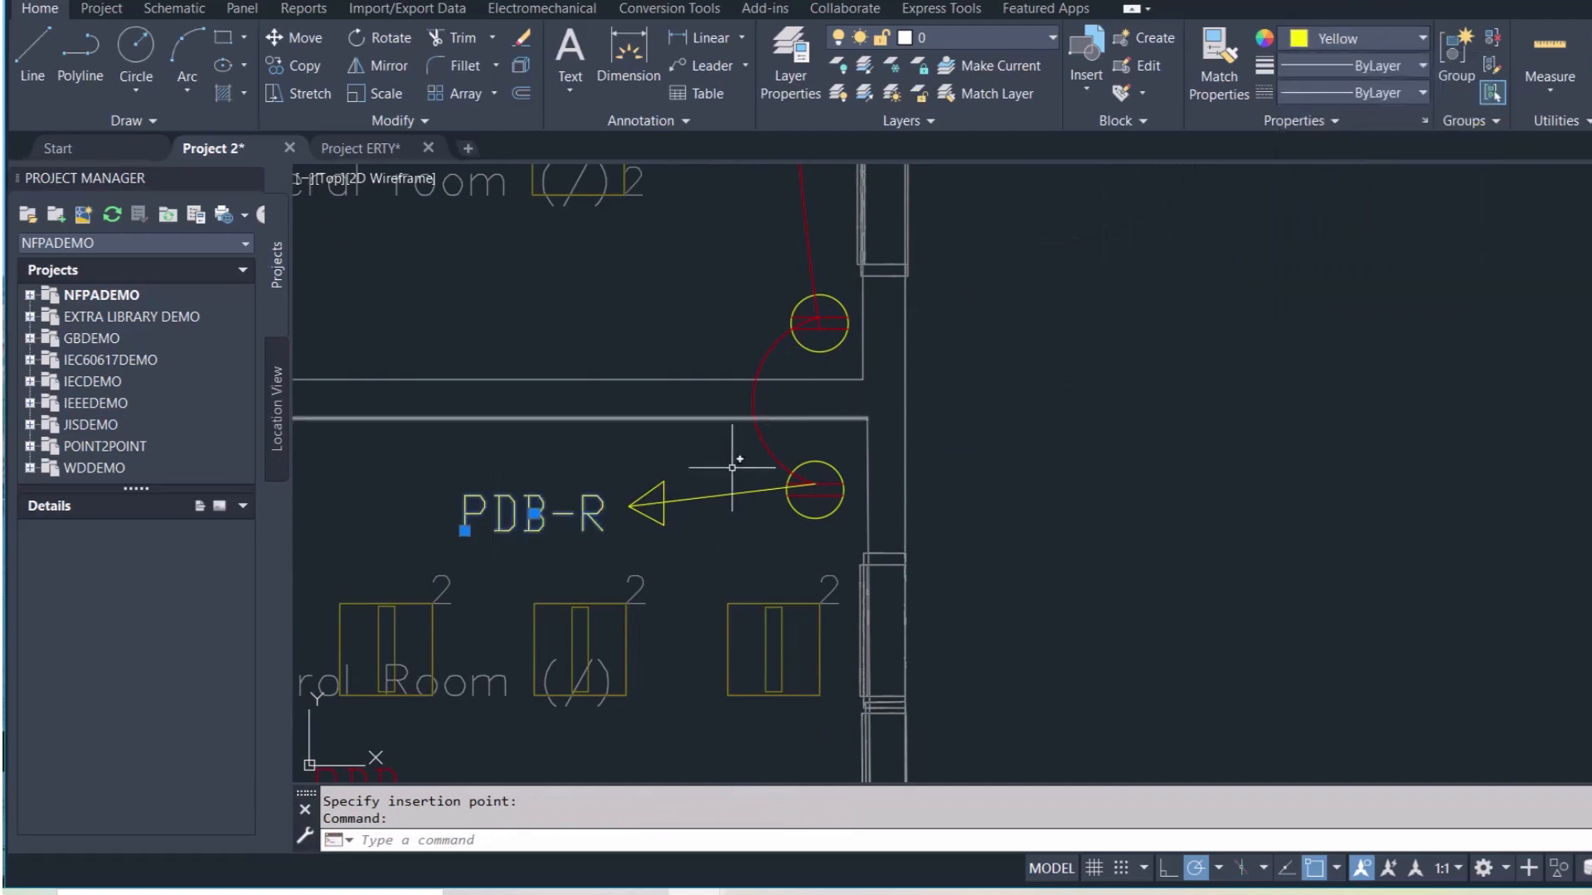
key("Escape")
left_click(600, 521)
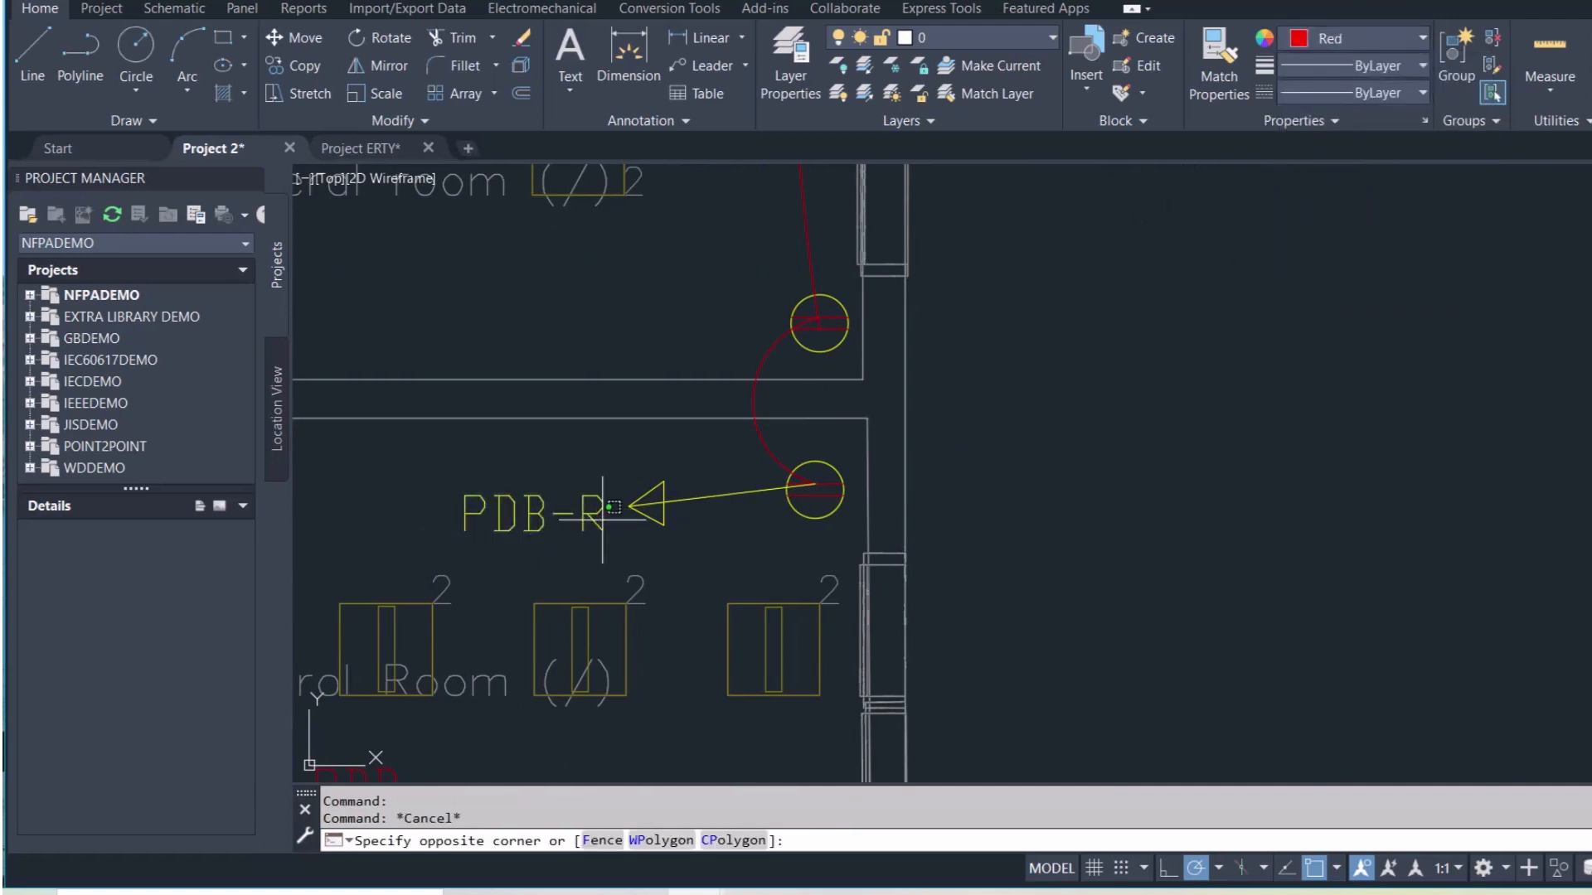
left_click(602, 507)
Edit the pasted label's text from PDB-R to PDB-Y
double_click(600, 511)
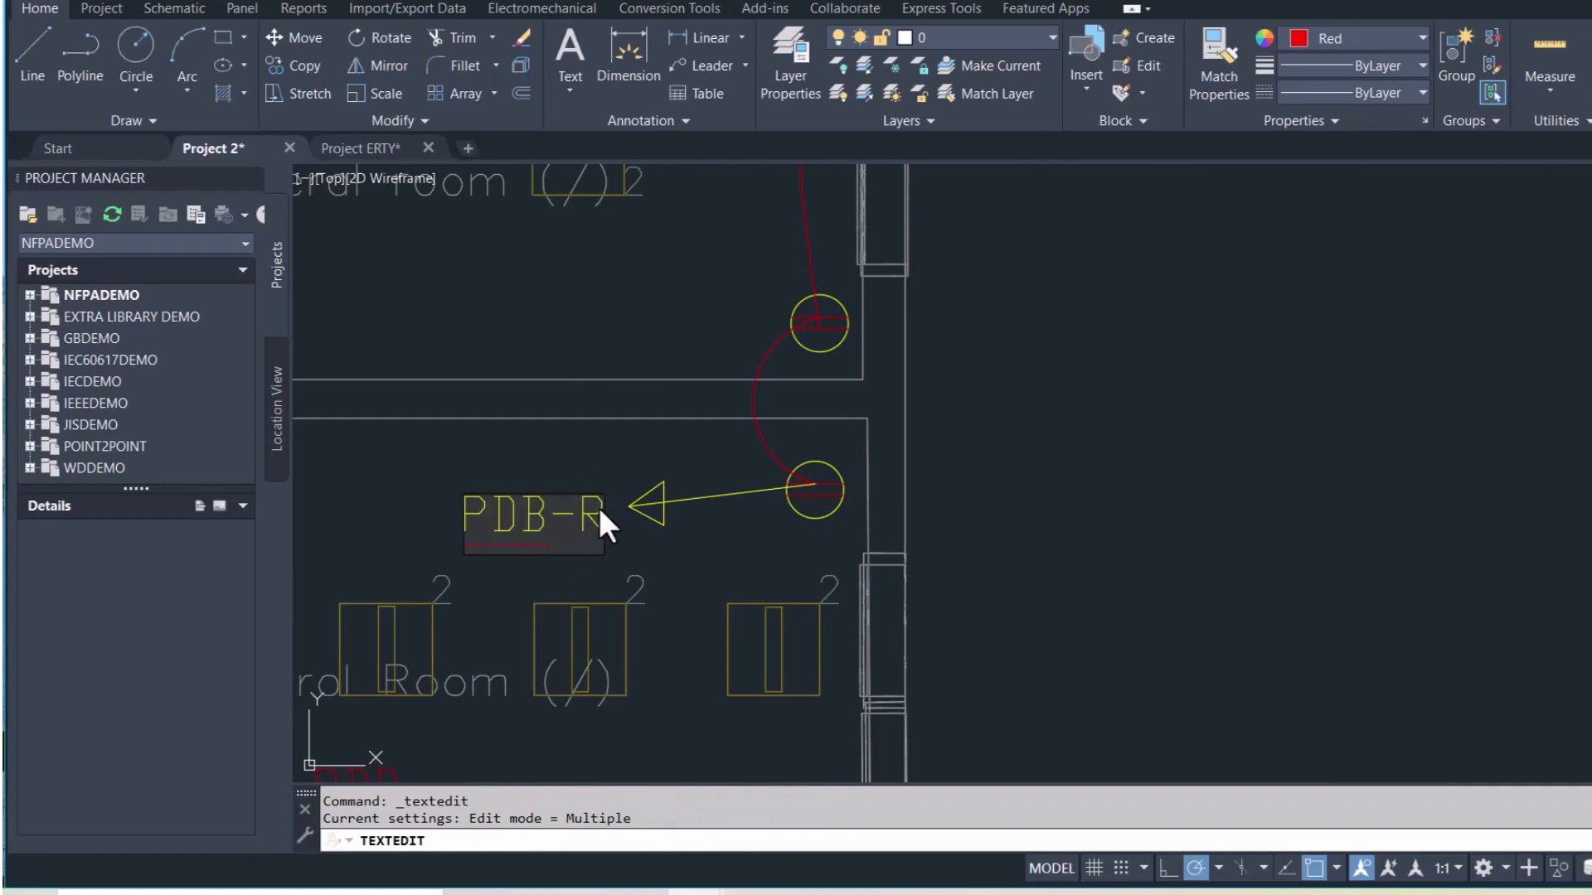
key("BackSpace")
type("Y")
left_click(686, 563)
key("Escape")
scroll(696, 555, "down", 5)
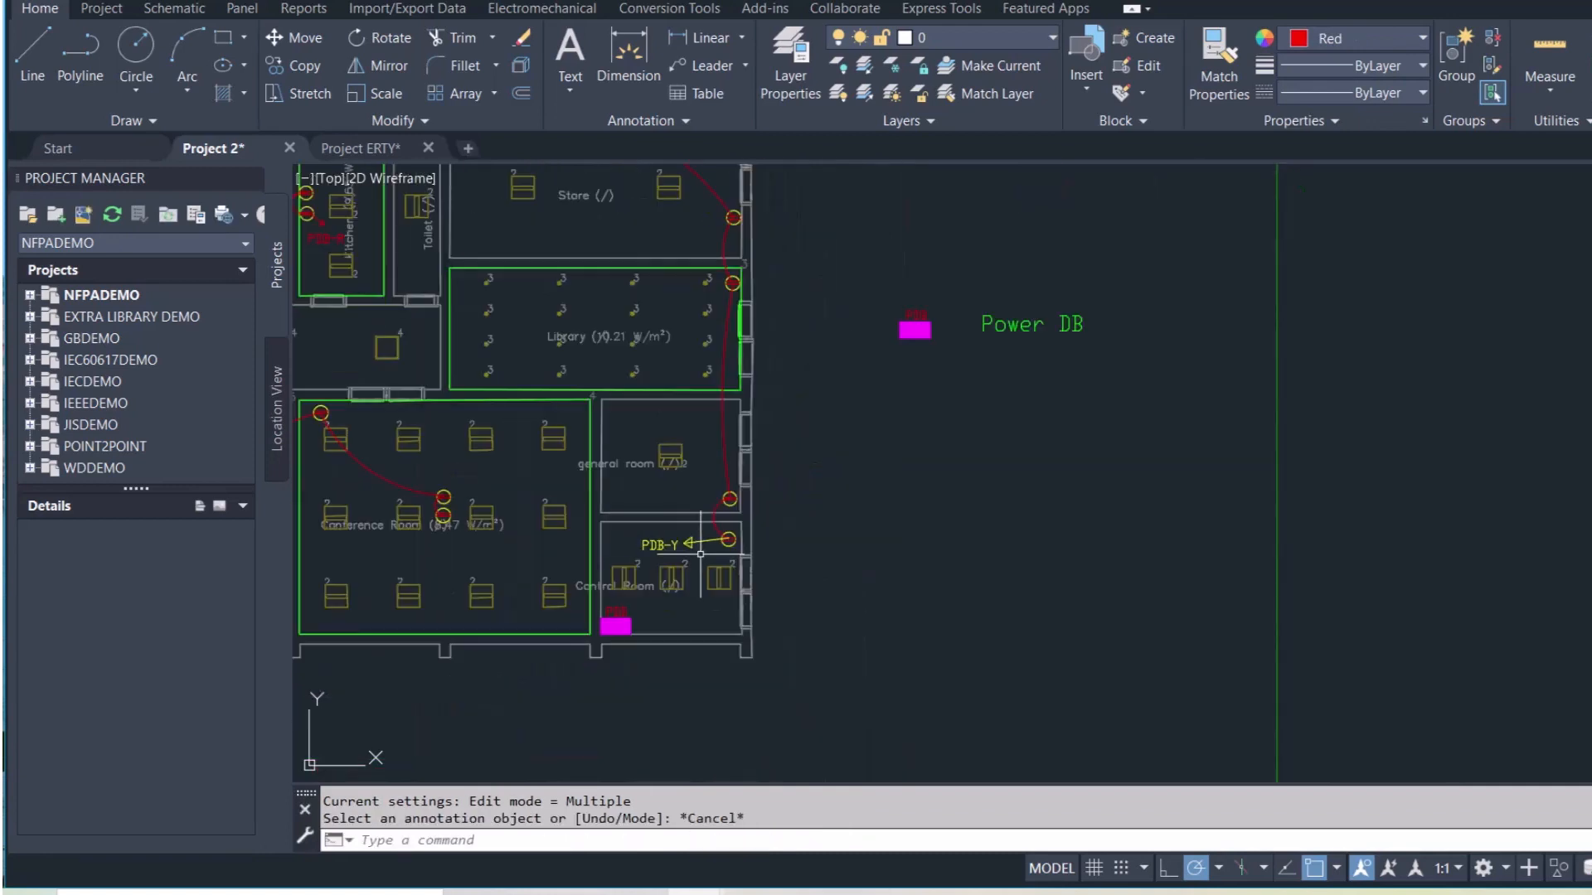
middle_click_drag(692, 584, 1032, 616)
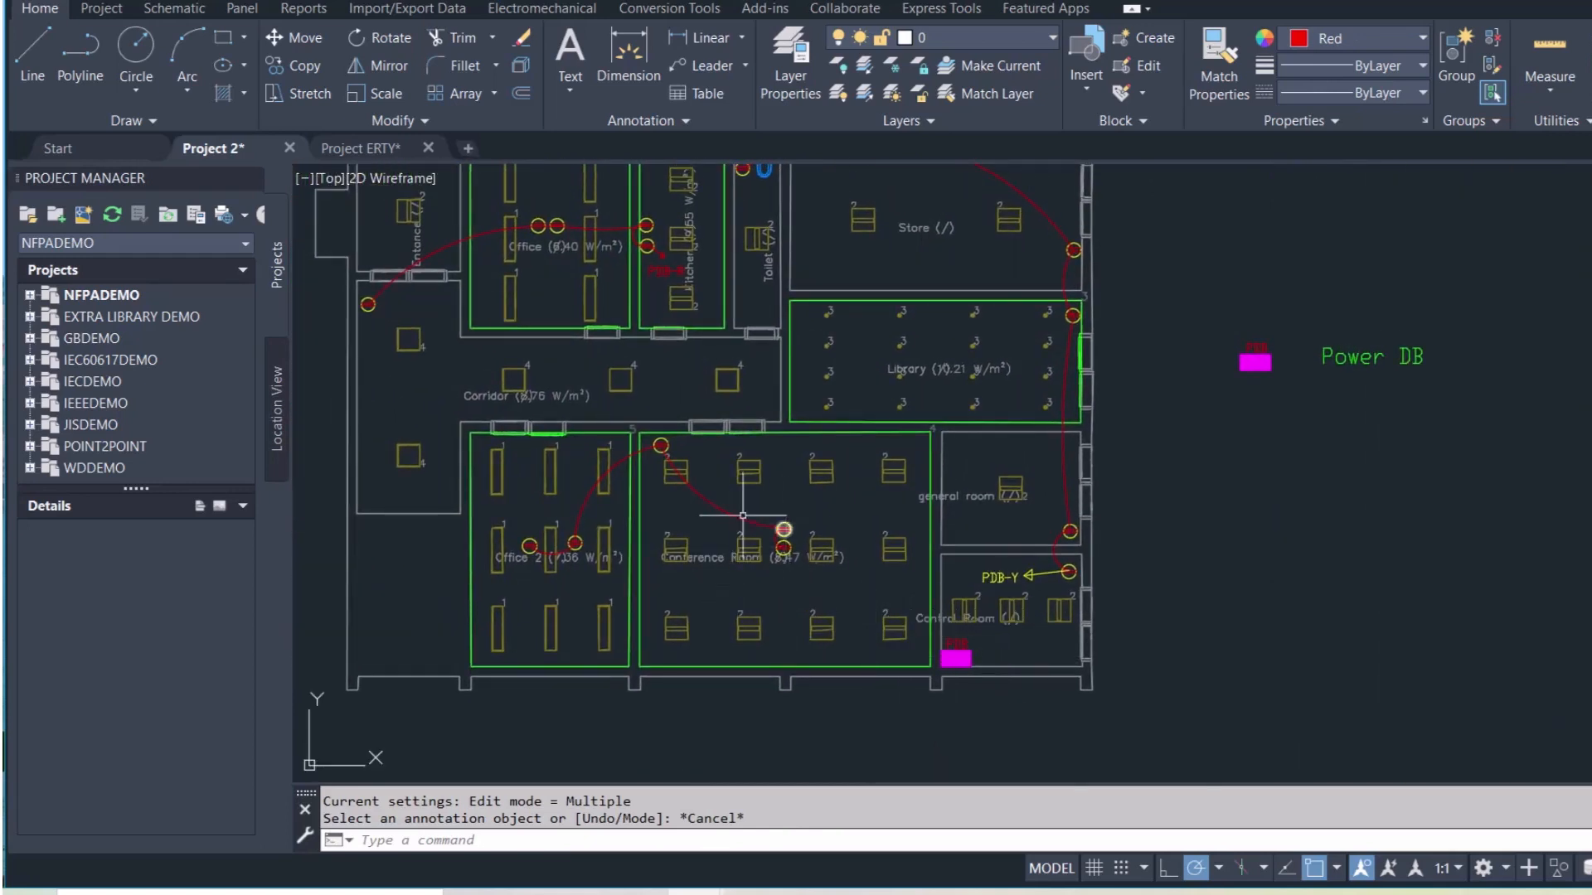
Draw a polyline arrow from the lower Conference Room socket up and right, with a triangular head
left_click(97, 46)
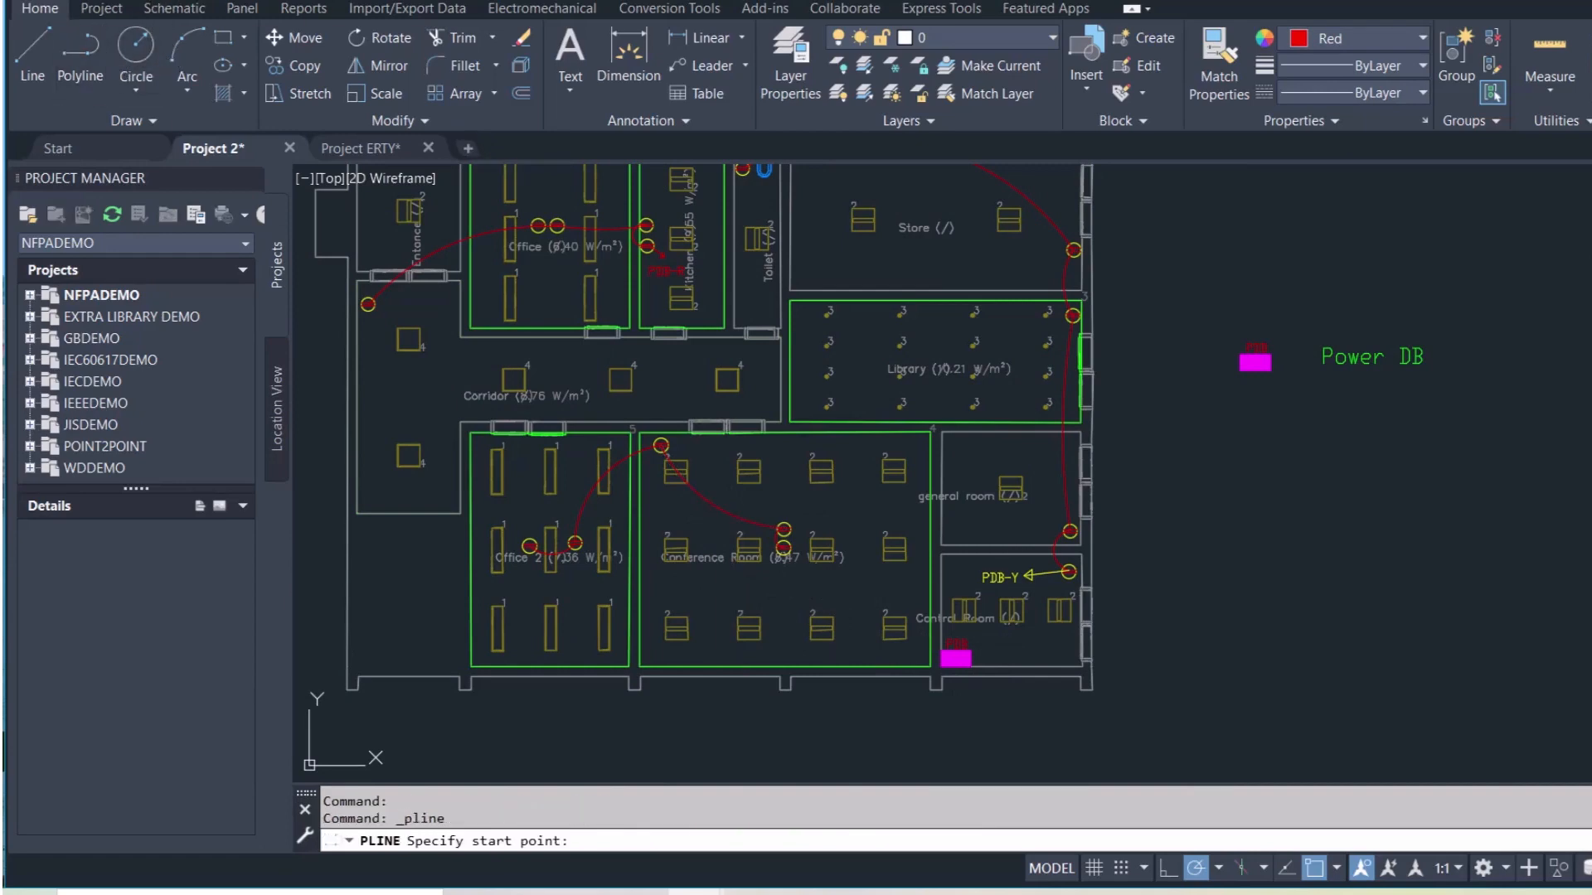
scroll(800, 524, "up", 5)
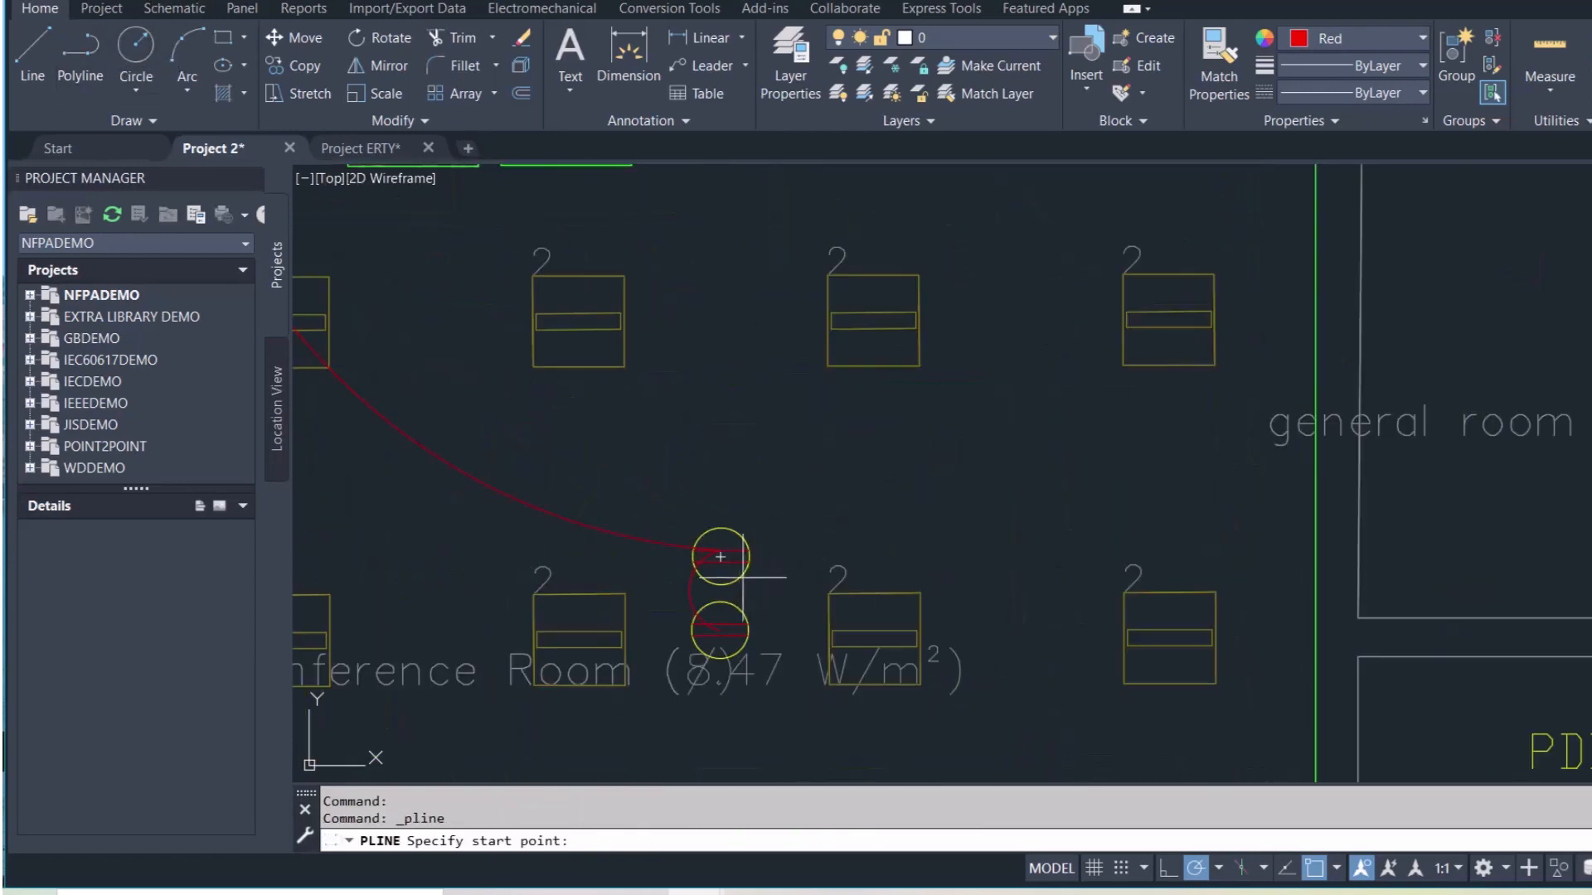
left_click(720, 630)
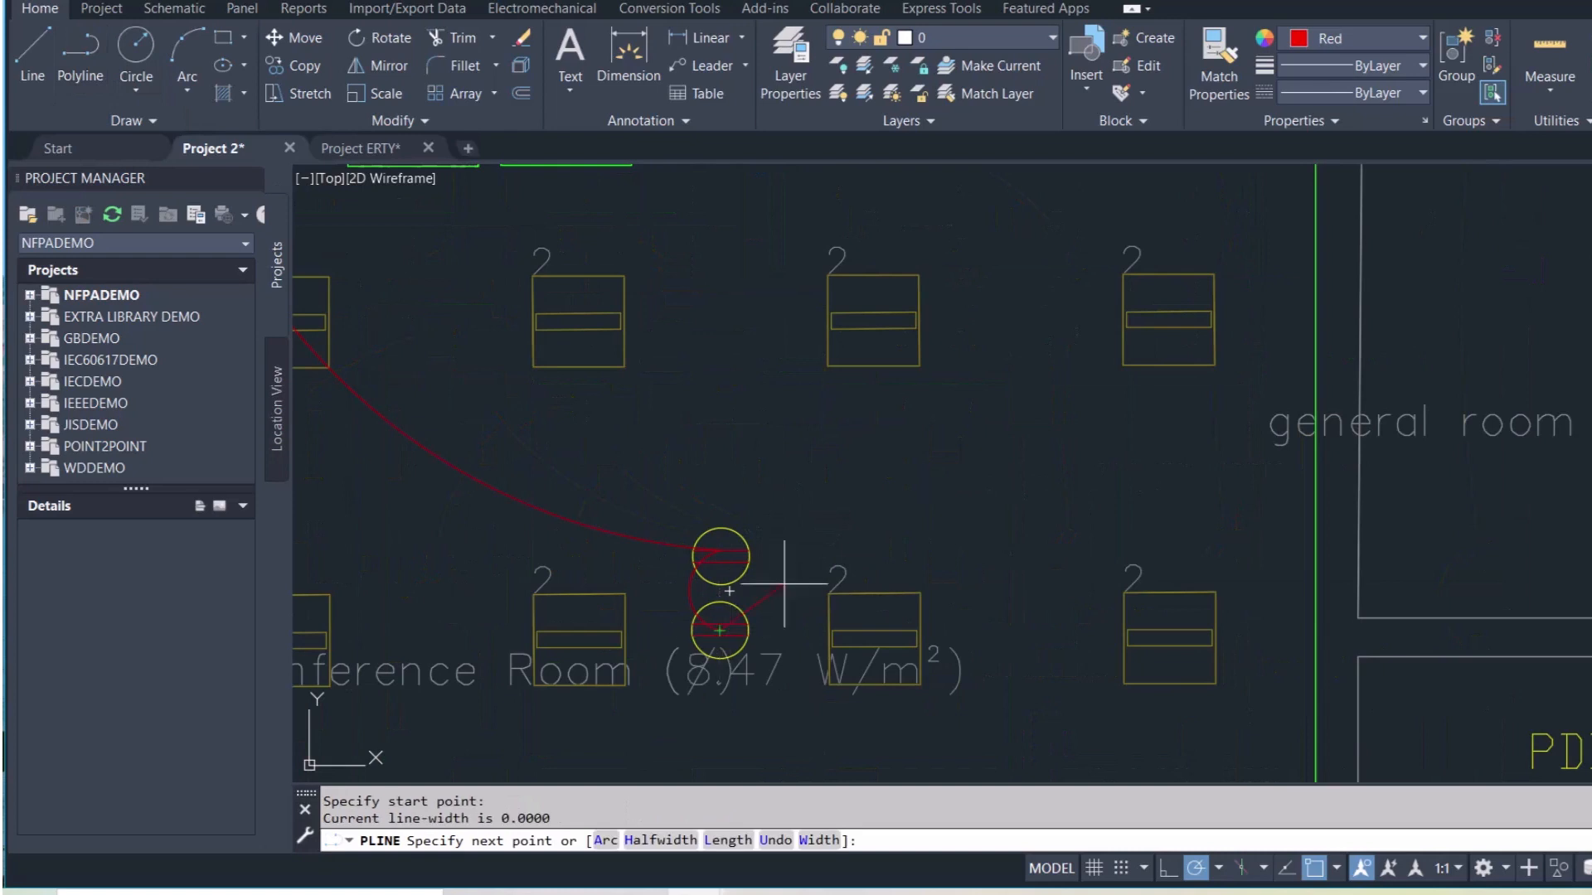
left_click(949, 462)
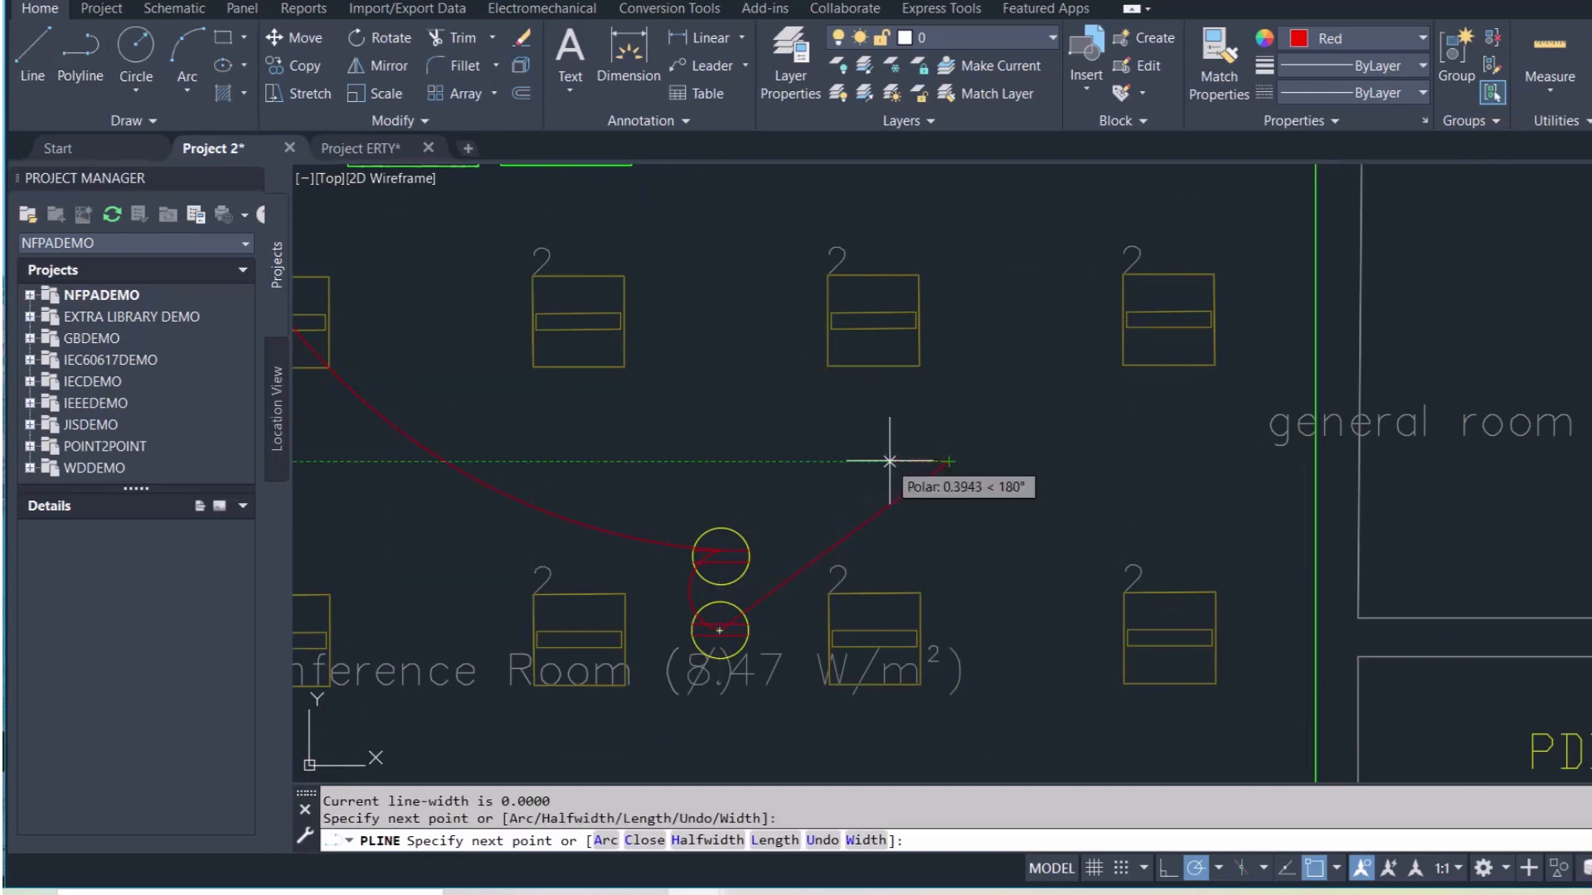
left_click(888, 462)
left_click(931, 511)
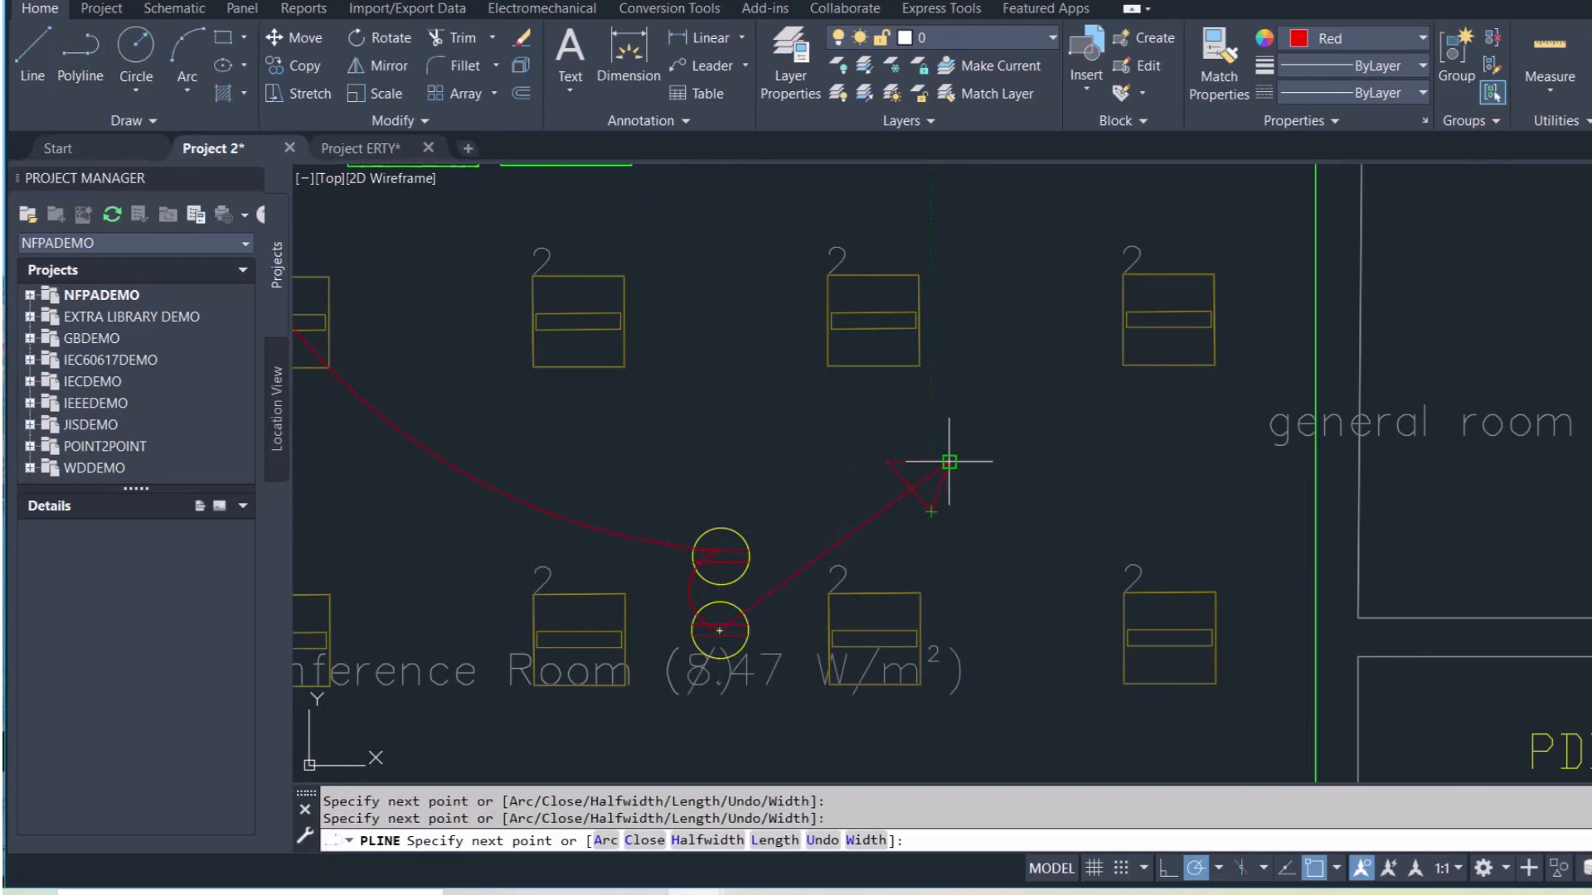
key("Escape")
Set the Conference Room arrow's colour to Blue
left_click(941, 459)
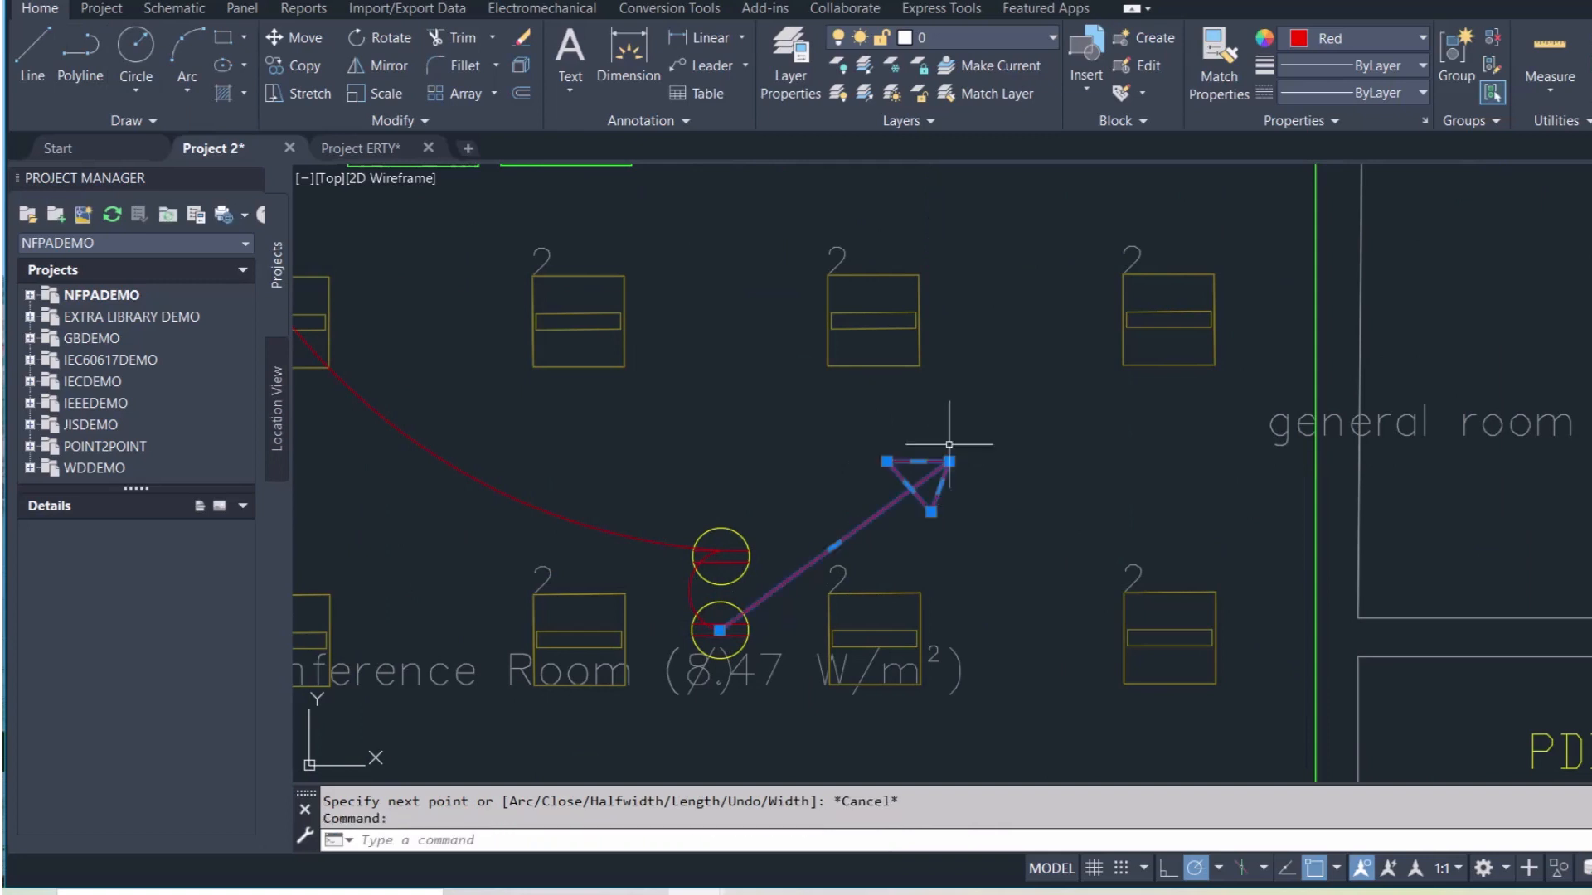
left_click(1423, 38)
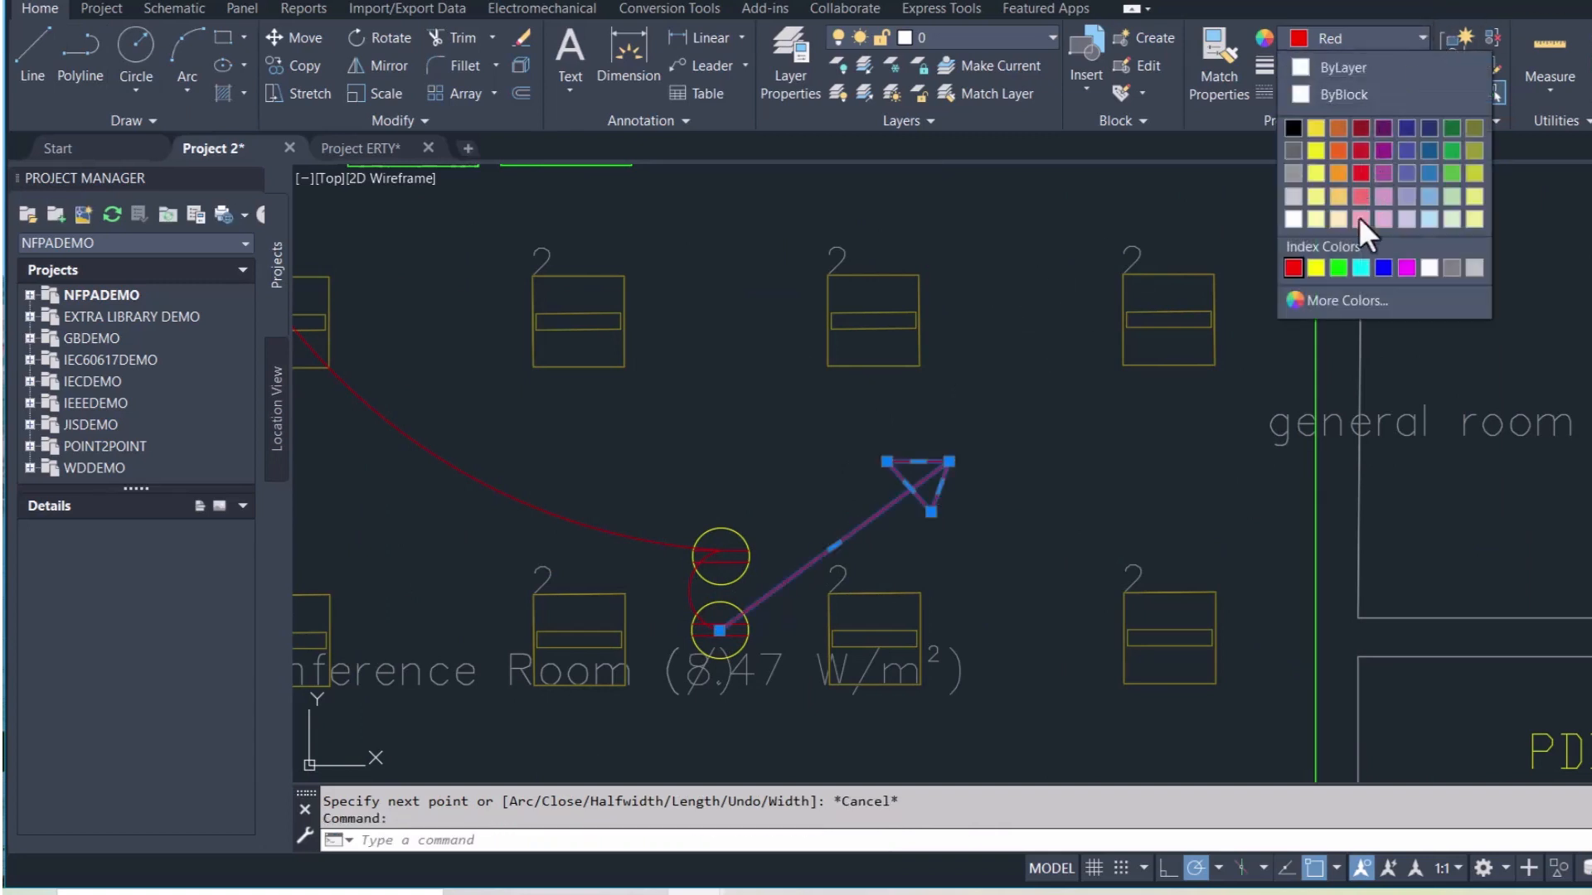
left_click(1382, 265)
key("Escape")
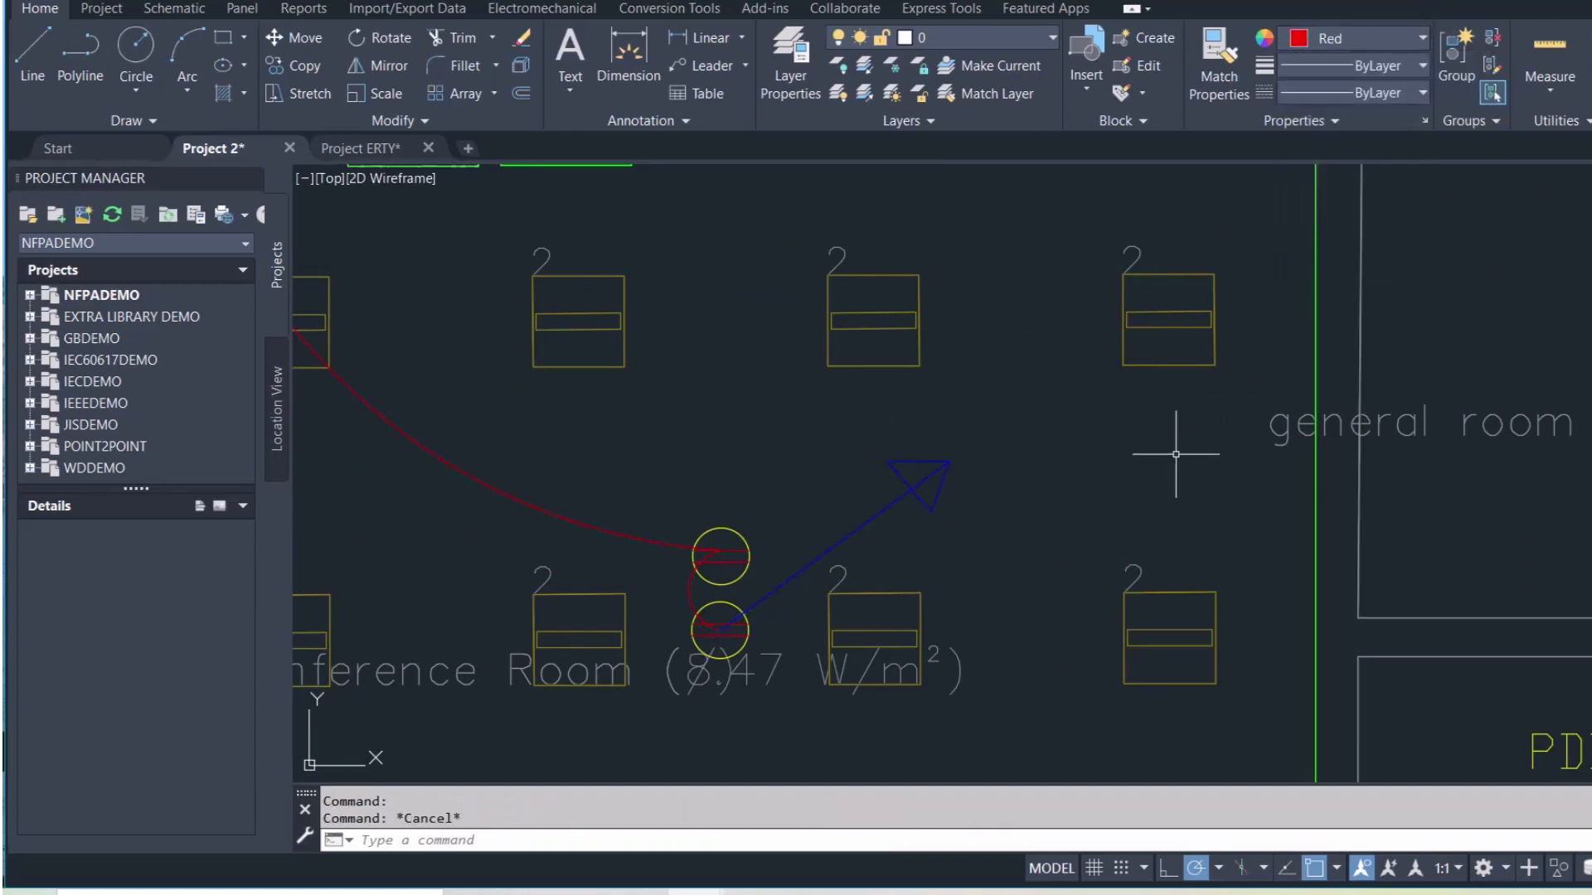
Copy the PDB-Y label beside the blue arrow and change its text to PDB-B
left_click(1551, 734)
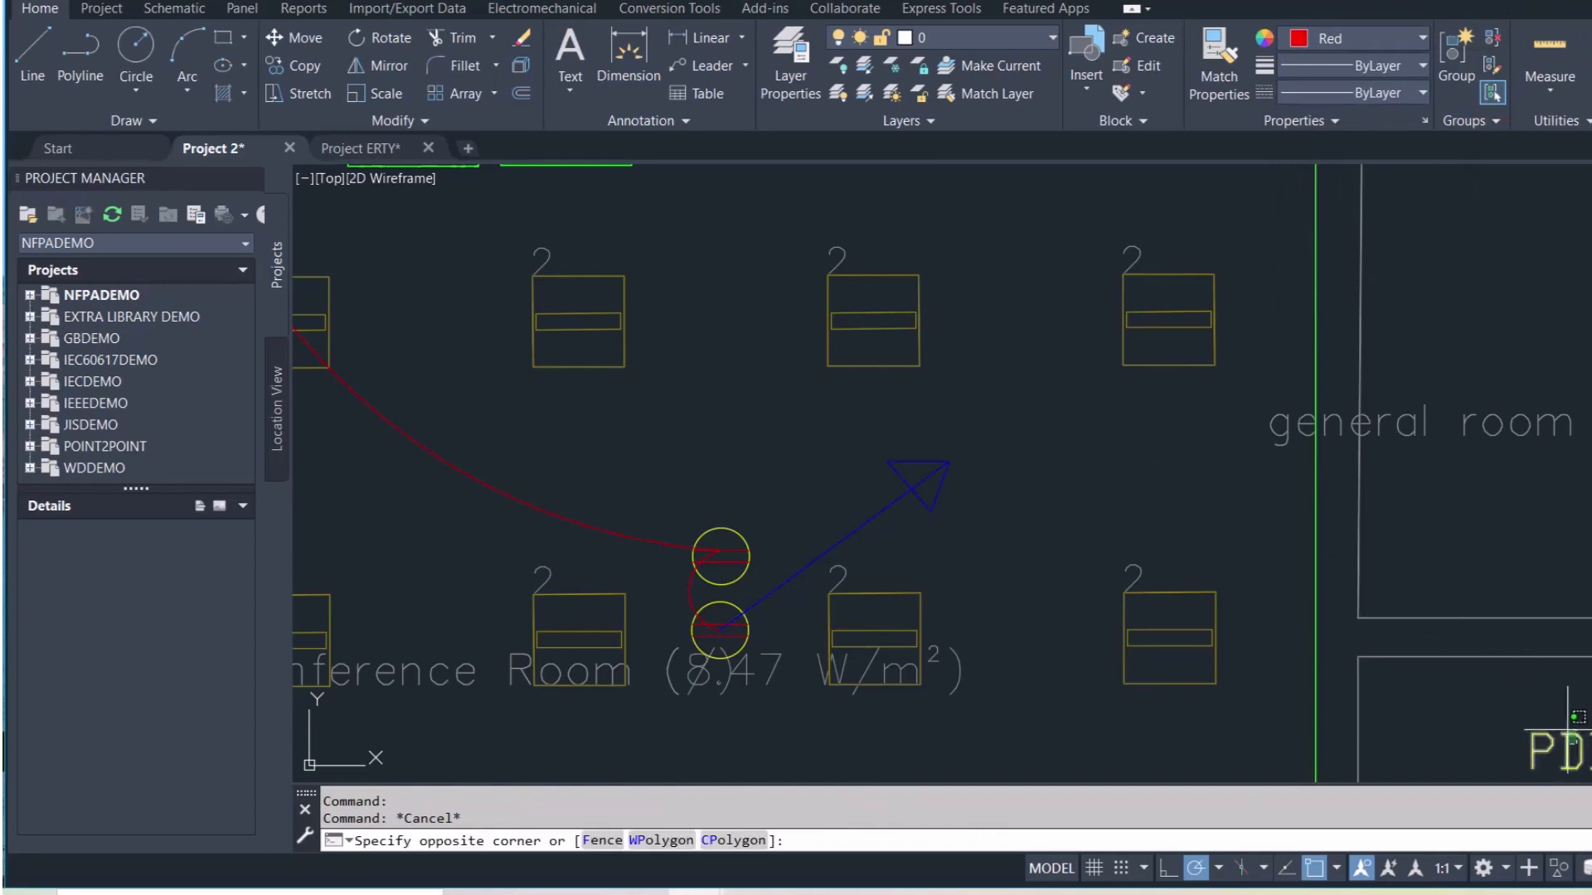
key("ctrl+c")
key("ctrl+v")
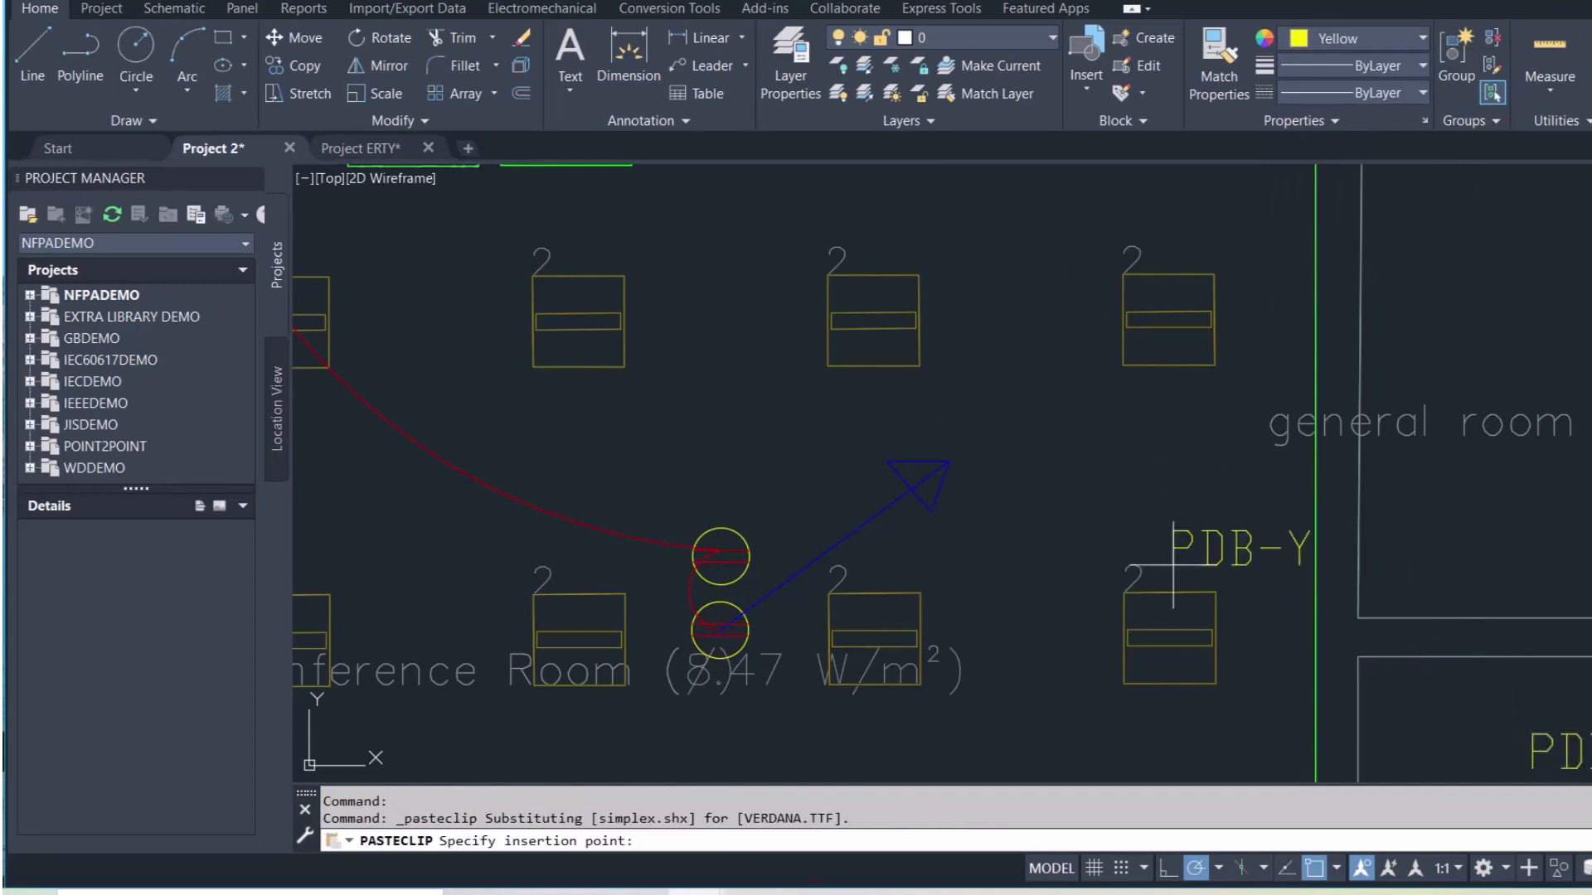
left_click(978, 475)
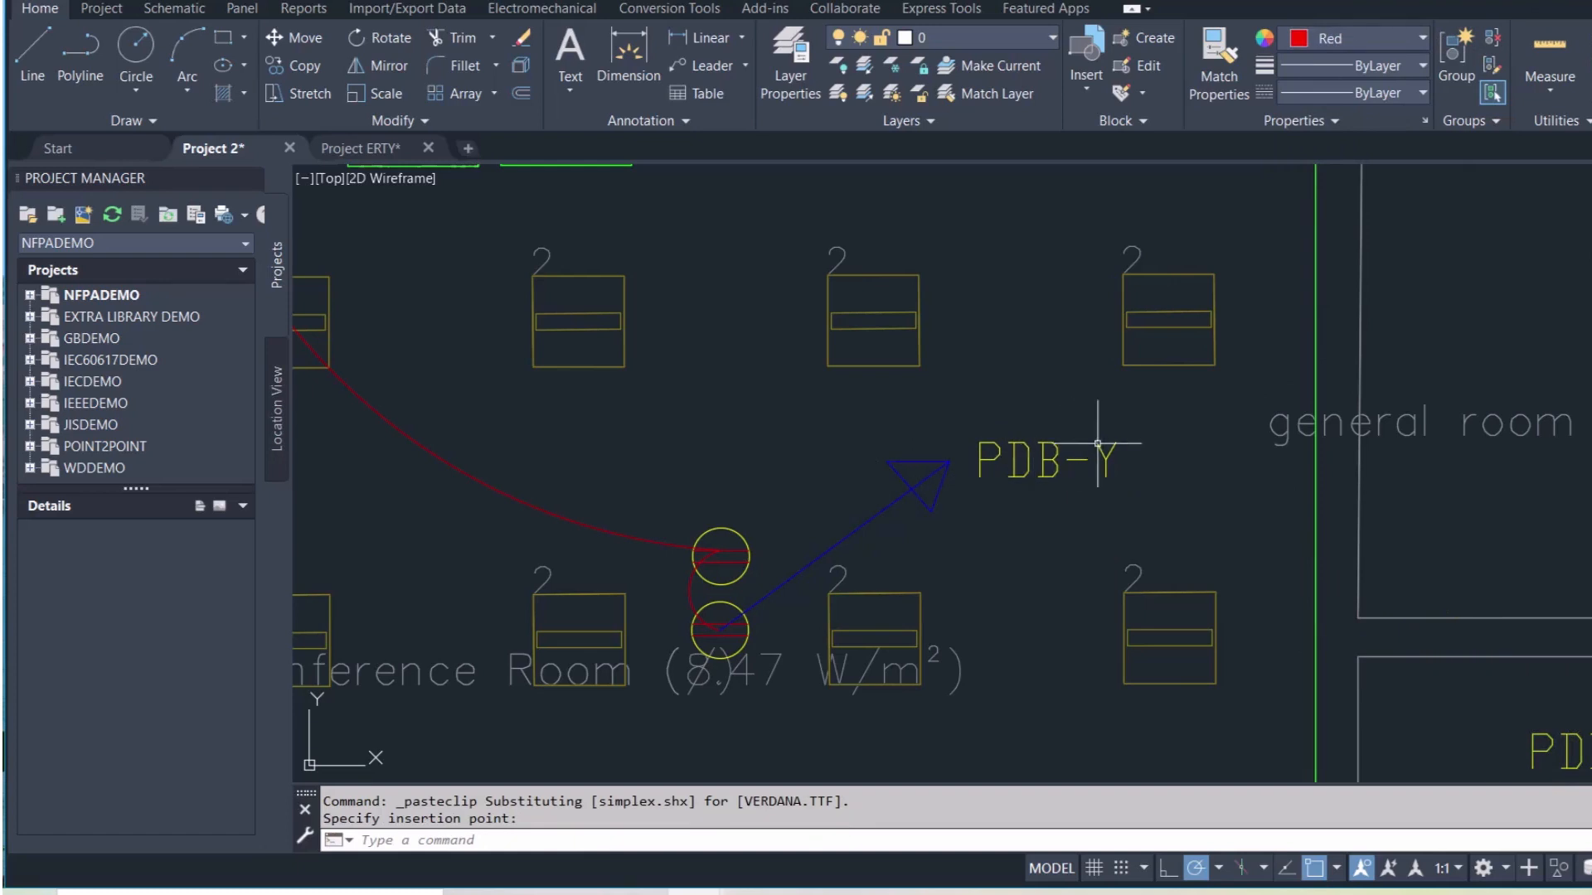
double_click(1049, 460)
key("BackSpace")
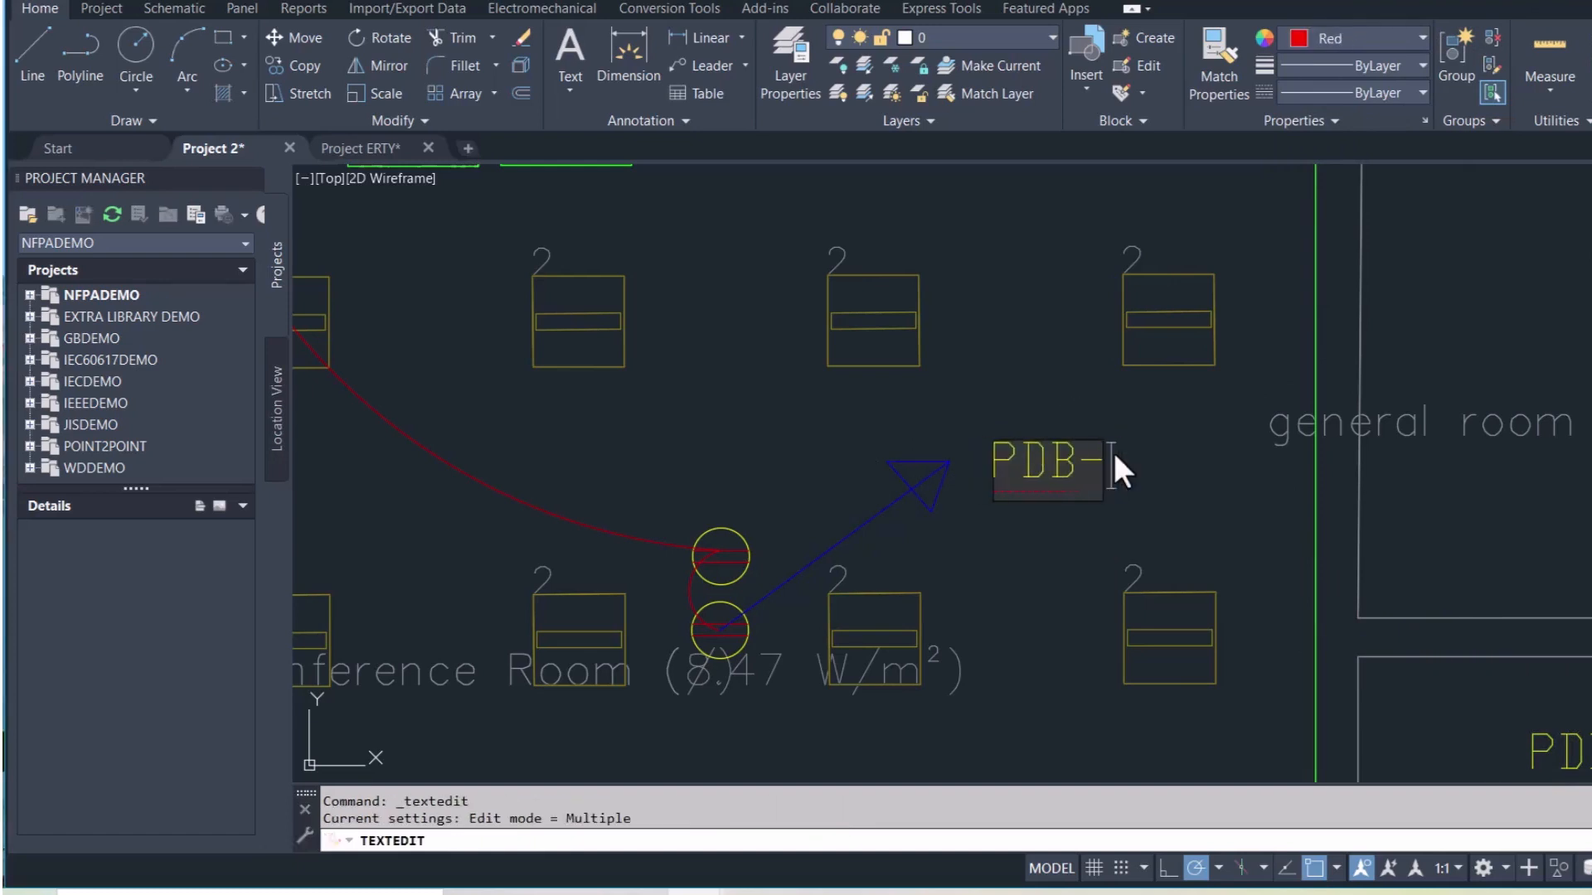
type("B")
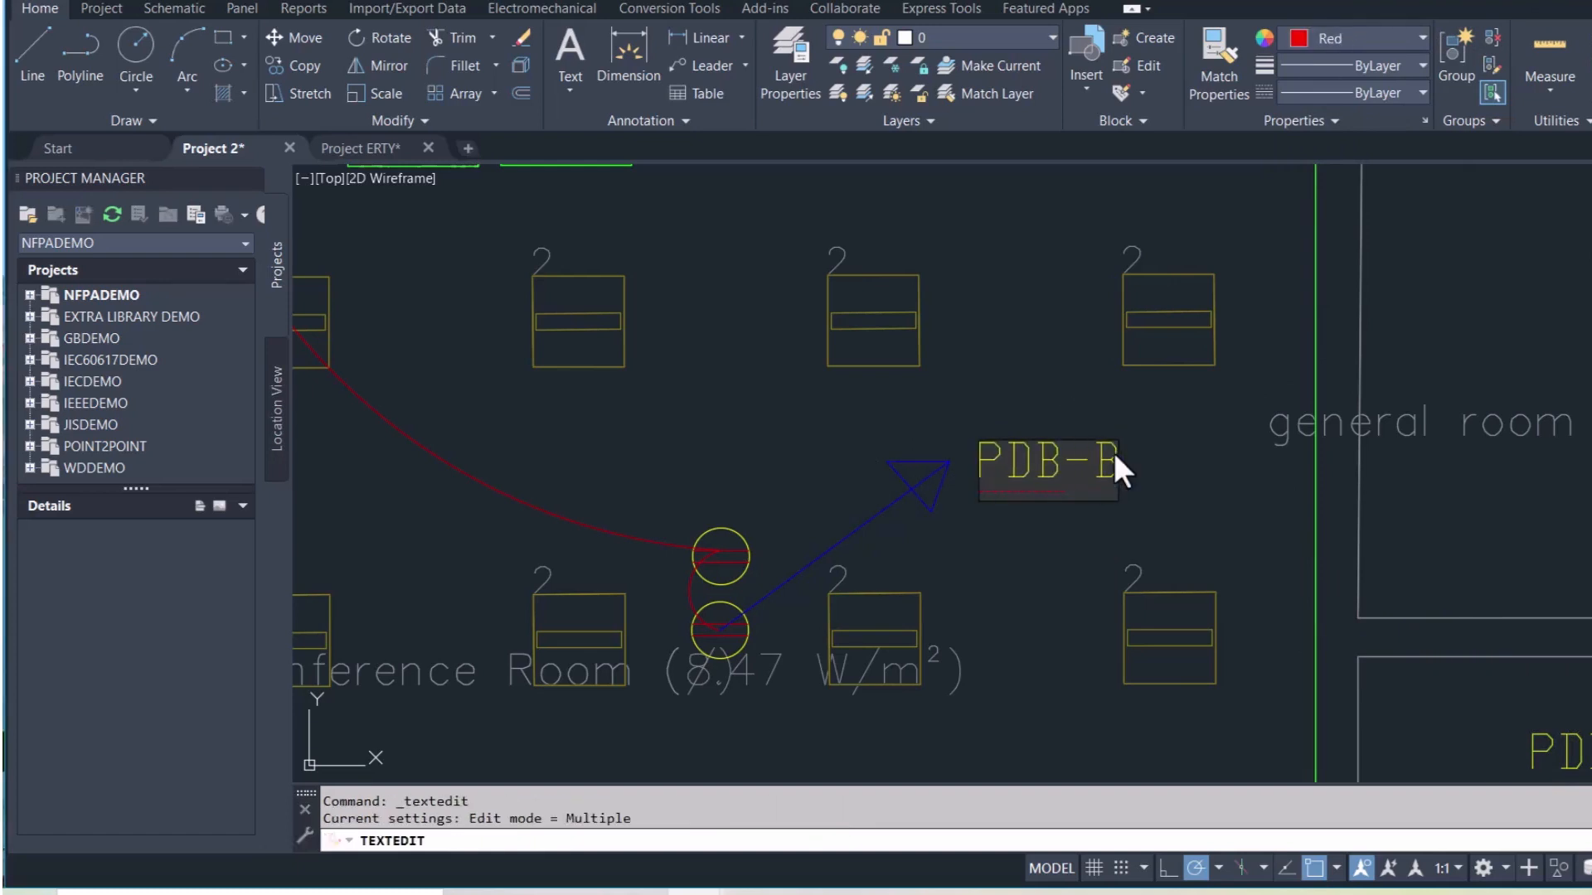
left_click(1083, 525)
key("Escape")
Set the PDB-B label's colour to Blue
left_click(1043, 443)
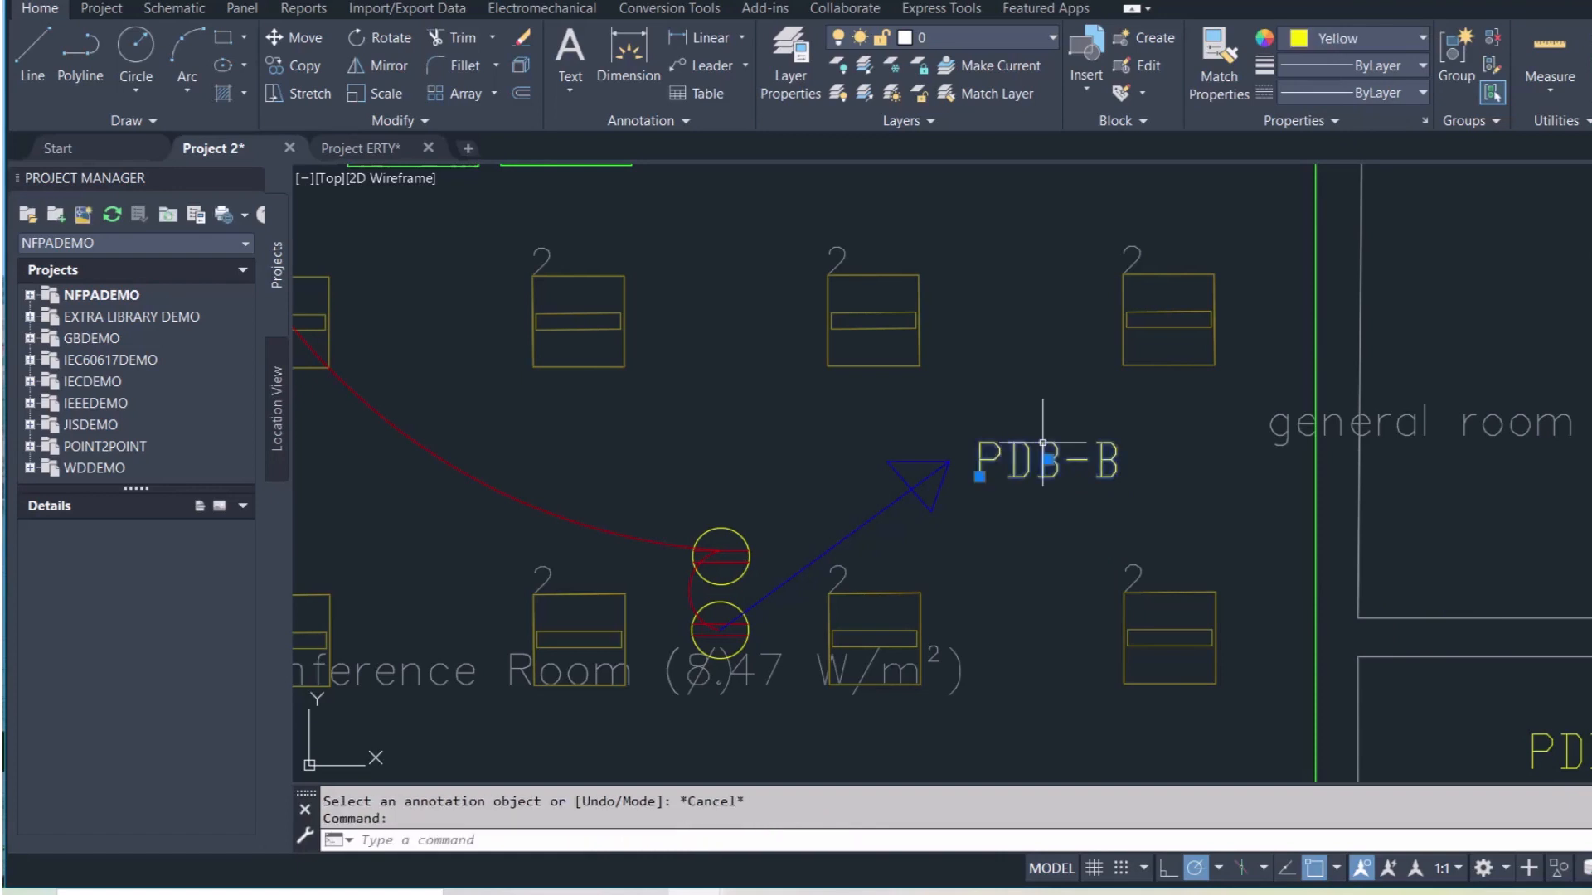
left_click(1416, 36)
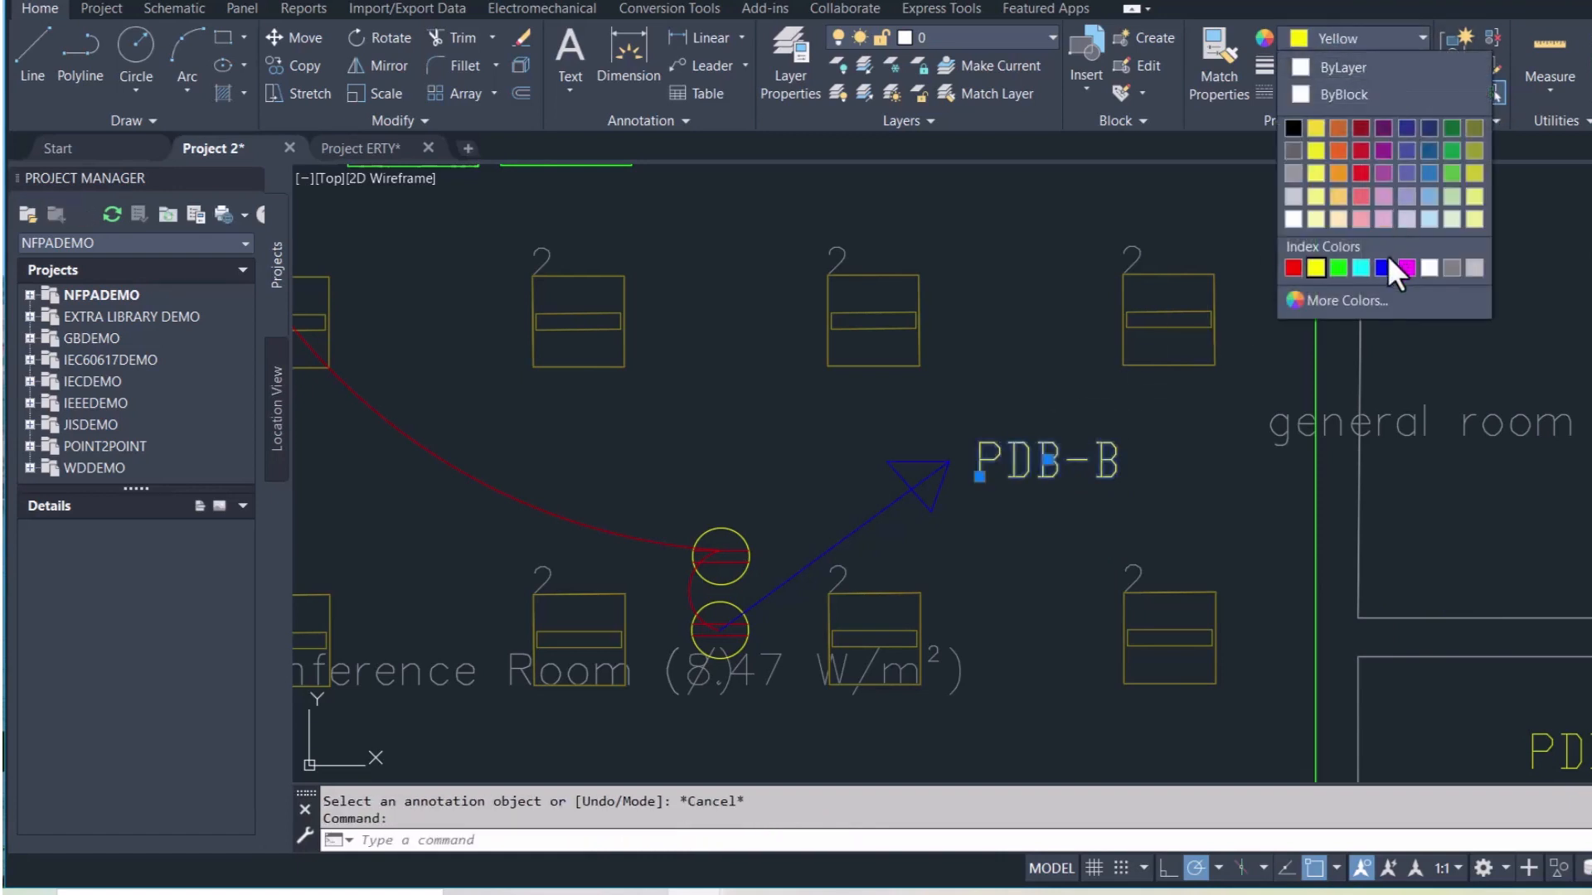
left_click(1383, 265)
key("Escape")
scroll(1153, 433, "down", 6)
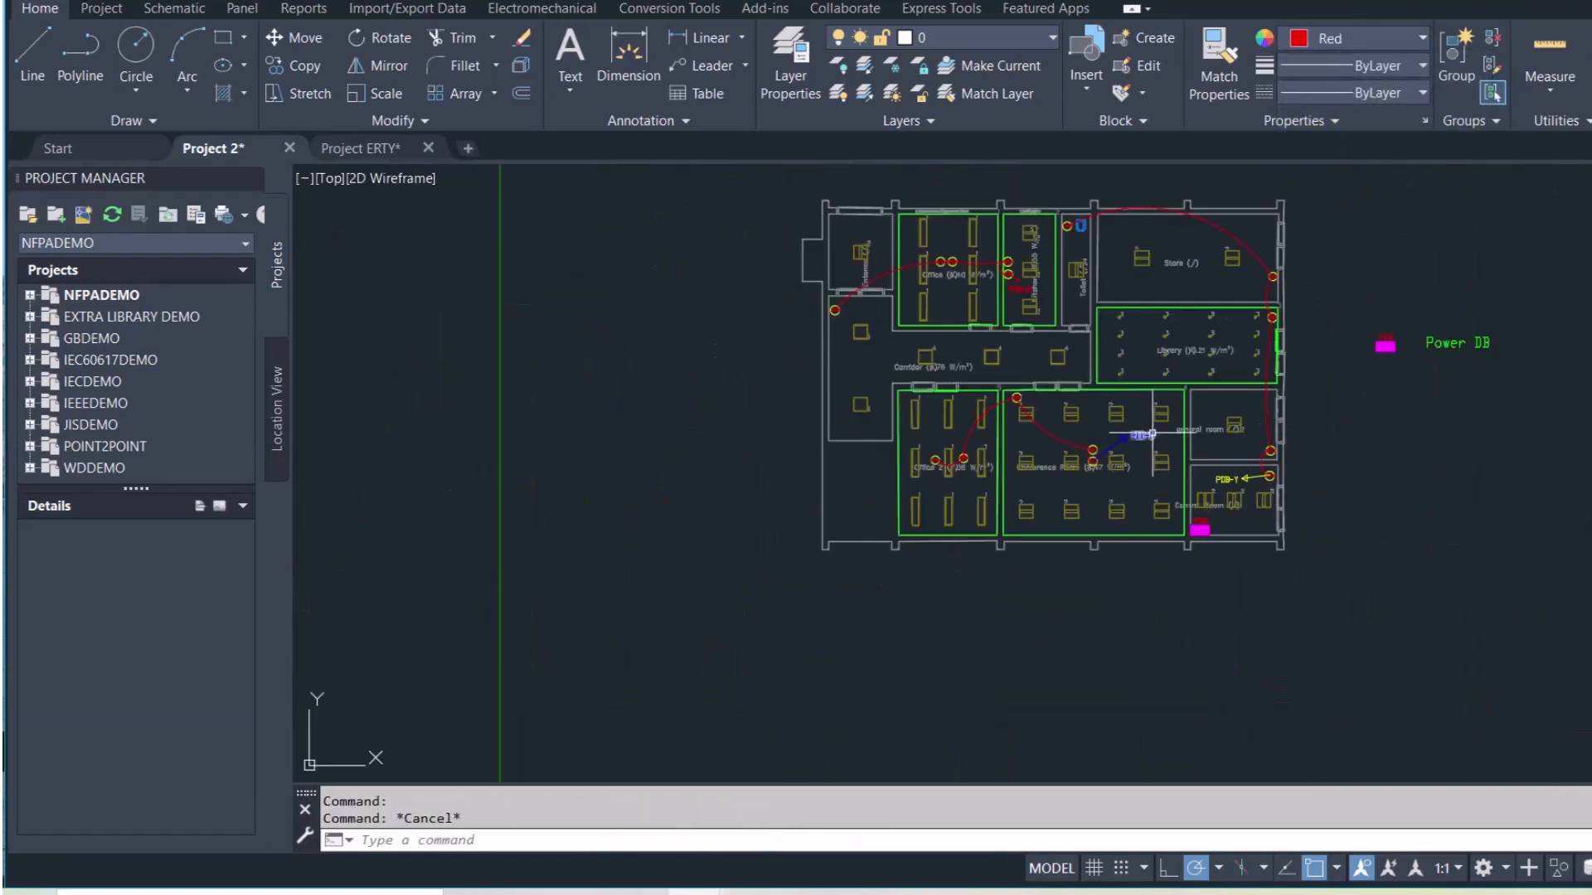
scroll(1325, 427, "up", 2)
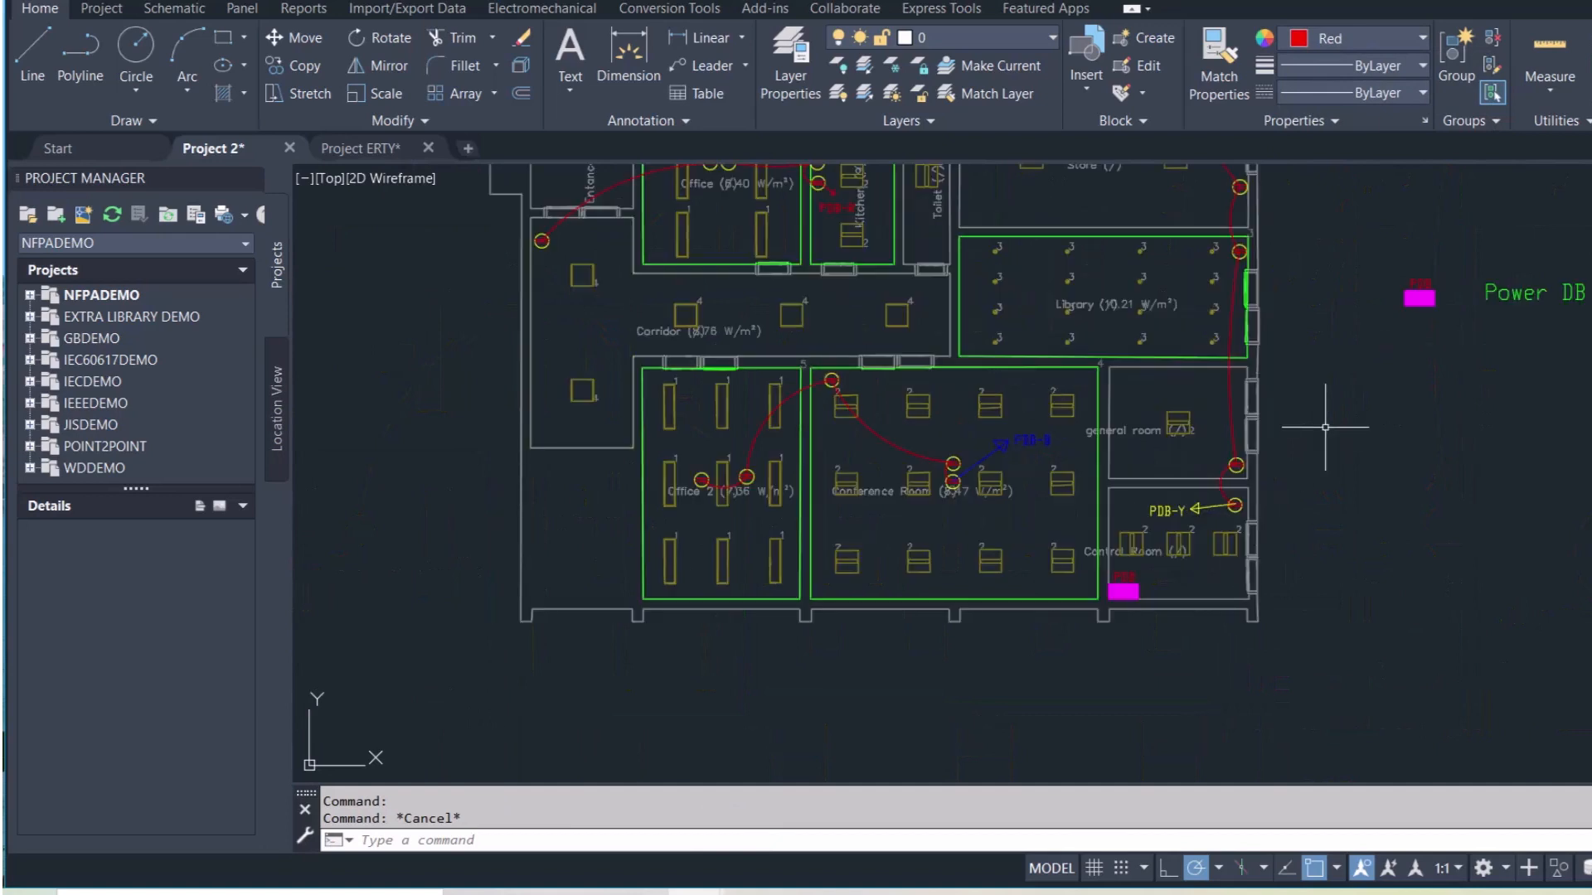
scroll(1325, 427, "down", 2)
mouse_move(1362, 410)
middle_mouse_down()
mouse_move(1290, 473)
mouse_move(991, 501)
middle_mouse_up()
scroll(990, 501, "down", 2)
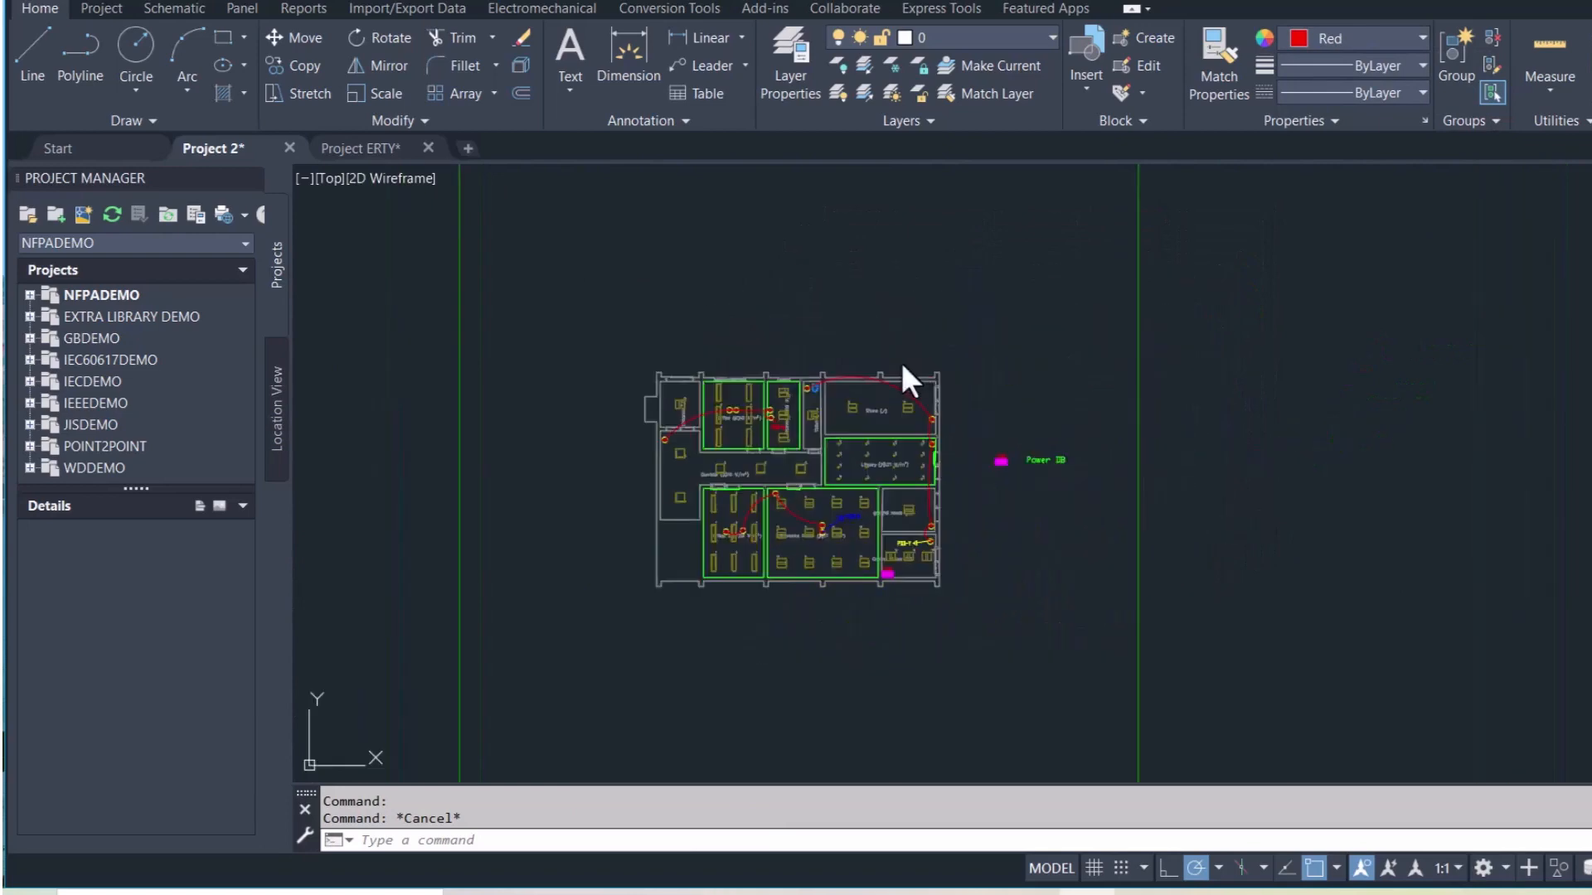
scroll(902, 363, "up", 2)
scroll(653, 523, "up", 2)
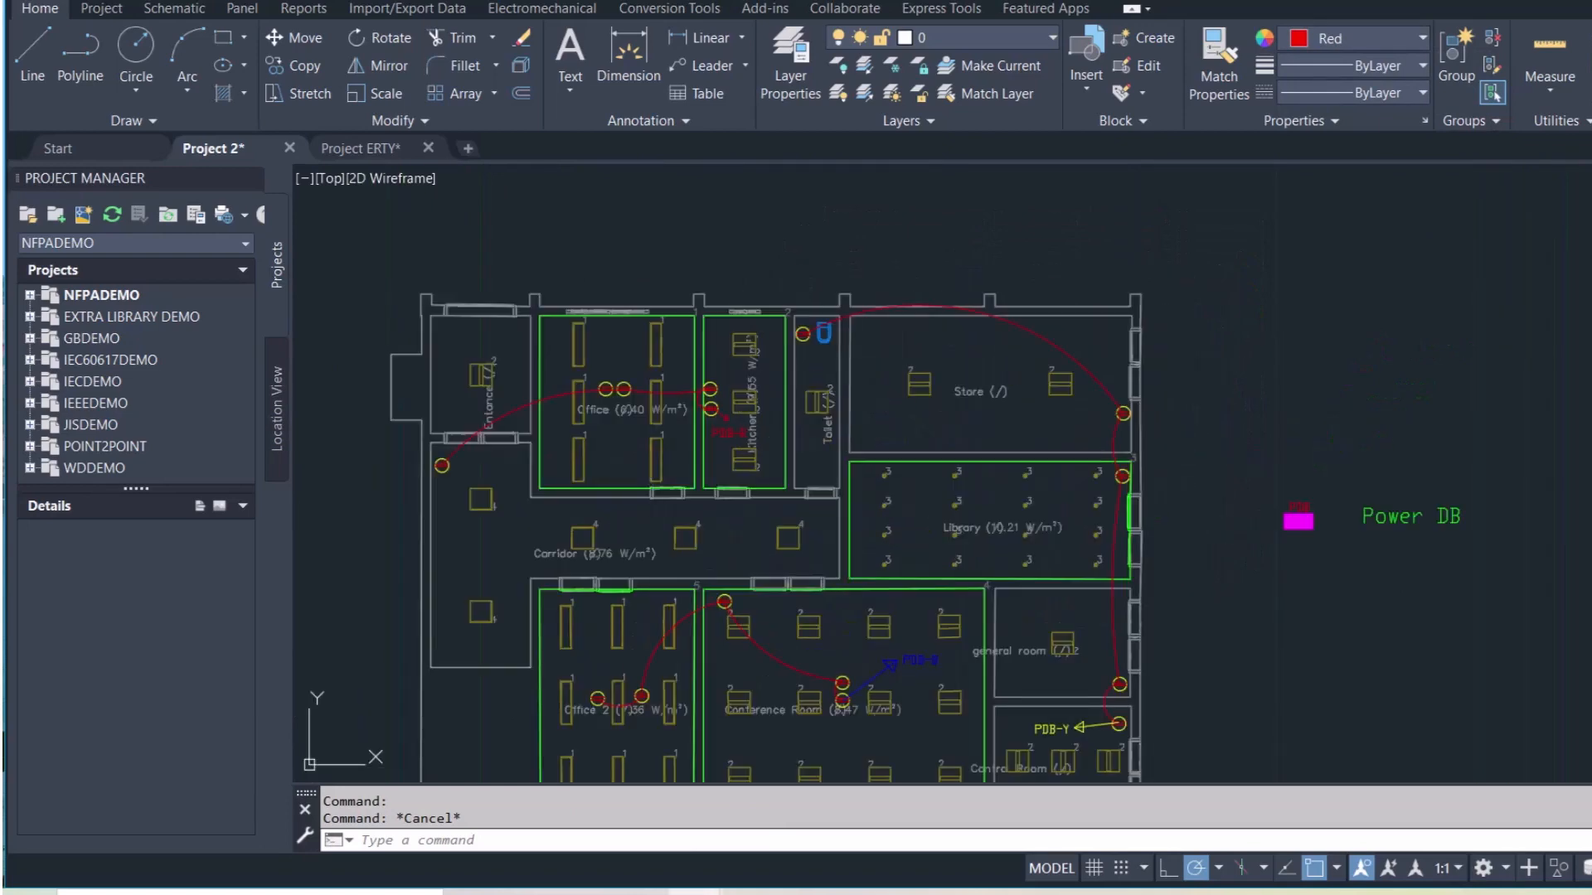
scroll(728, 480, "up", 2)
scroll(743, 469, "down", 2)
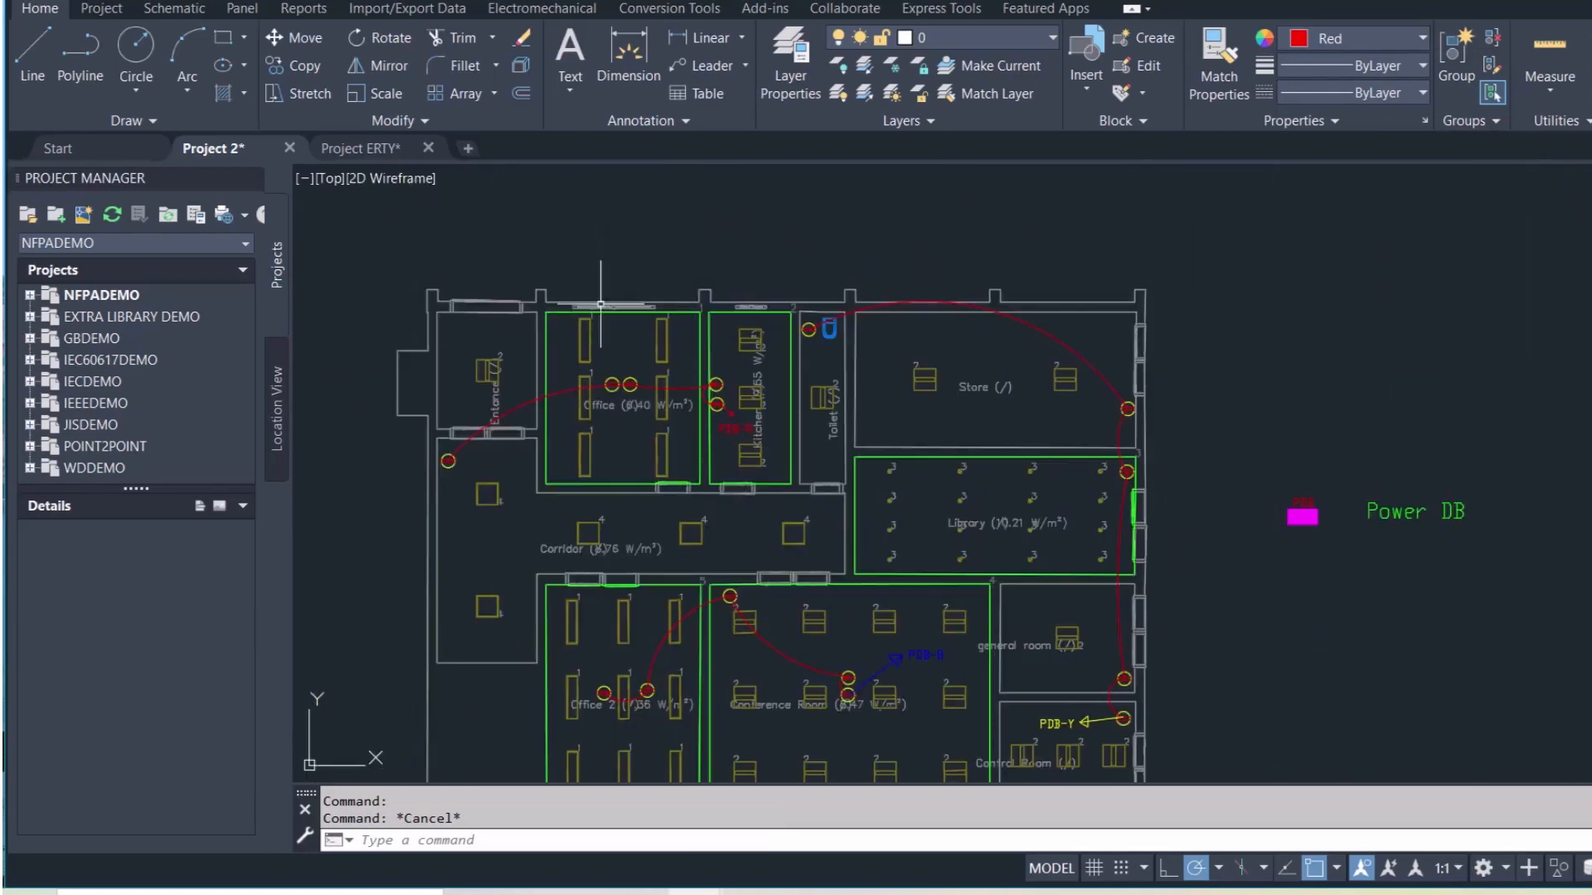
scroll(1034, 405, "down", 3)
scroll(980, 458, "up", 3)
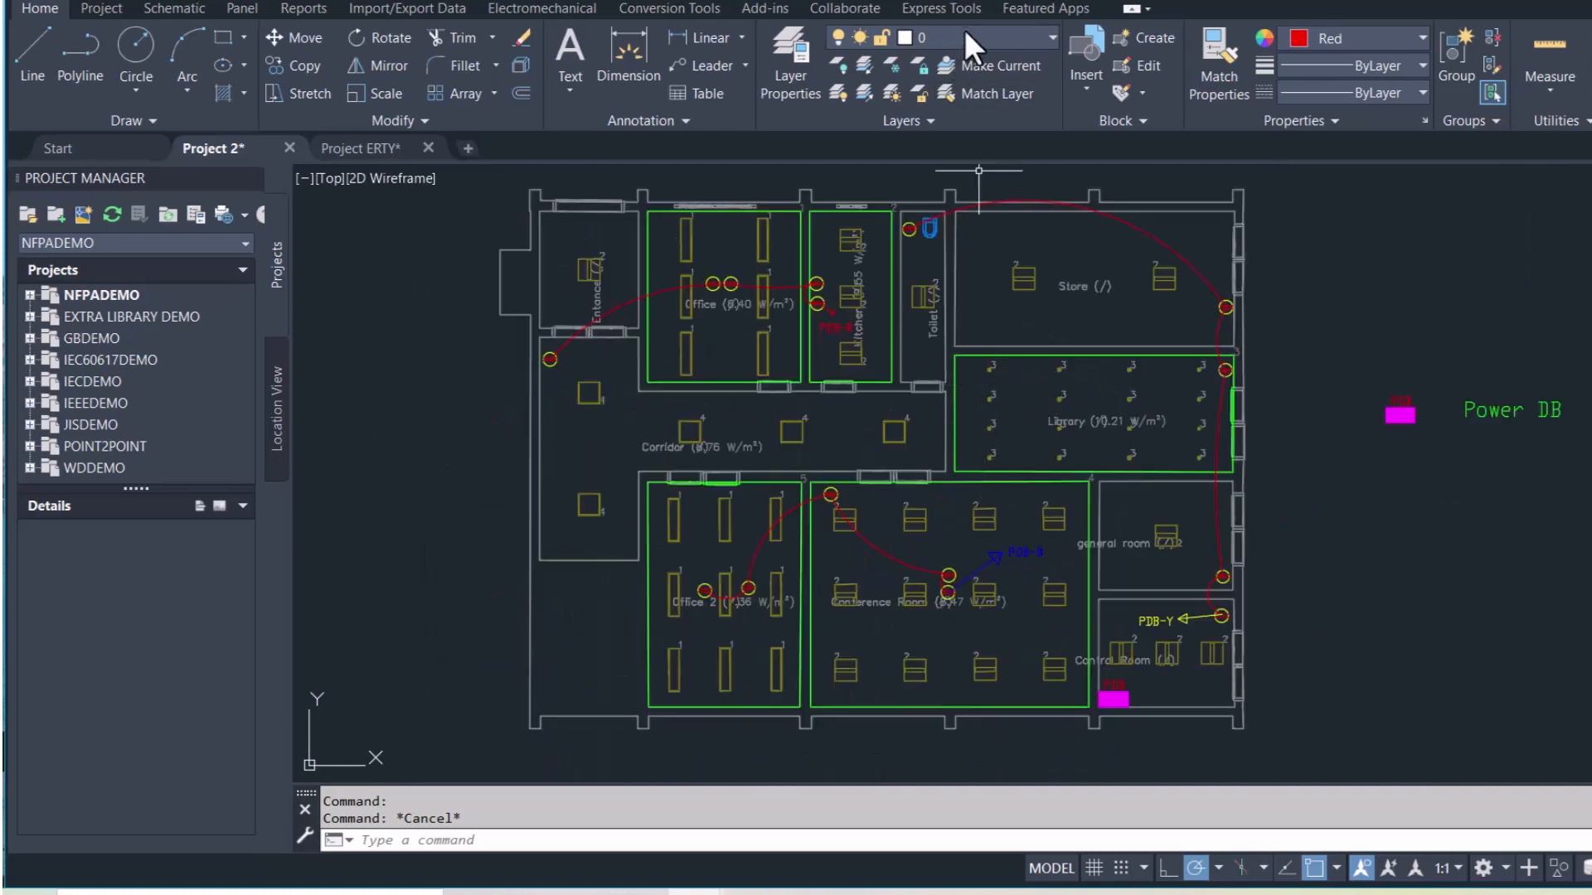
scroll(833, 418, "down", 2)
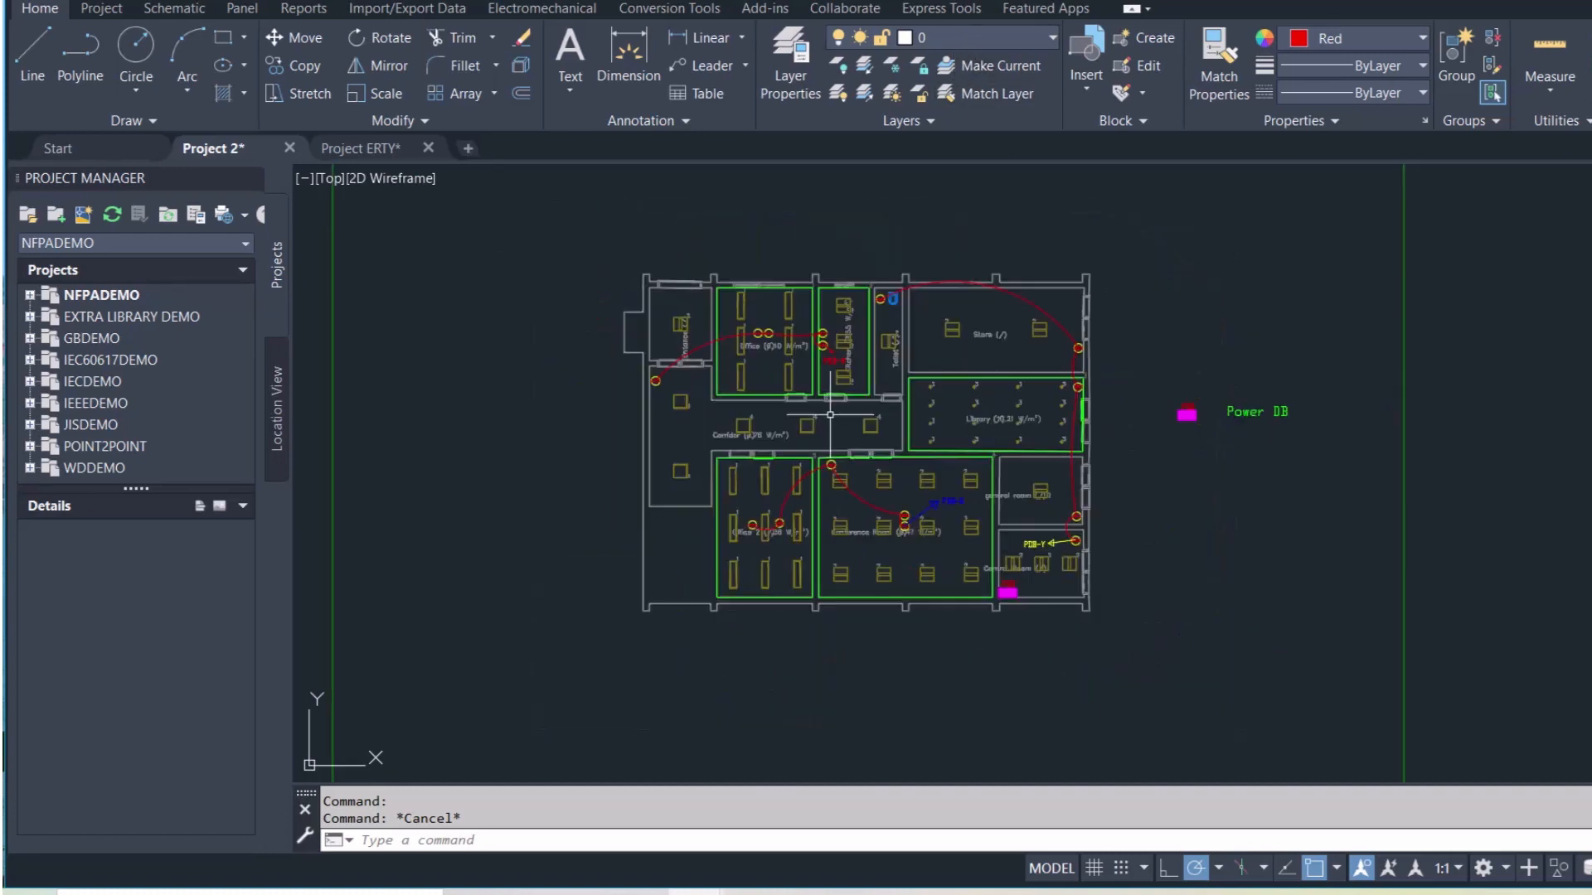
middle_click_drag(999, 340, 966, 438)
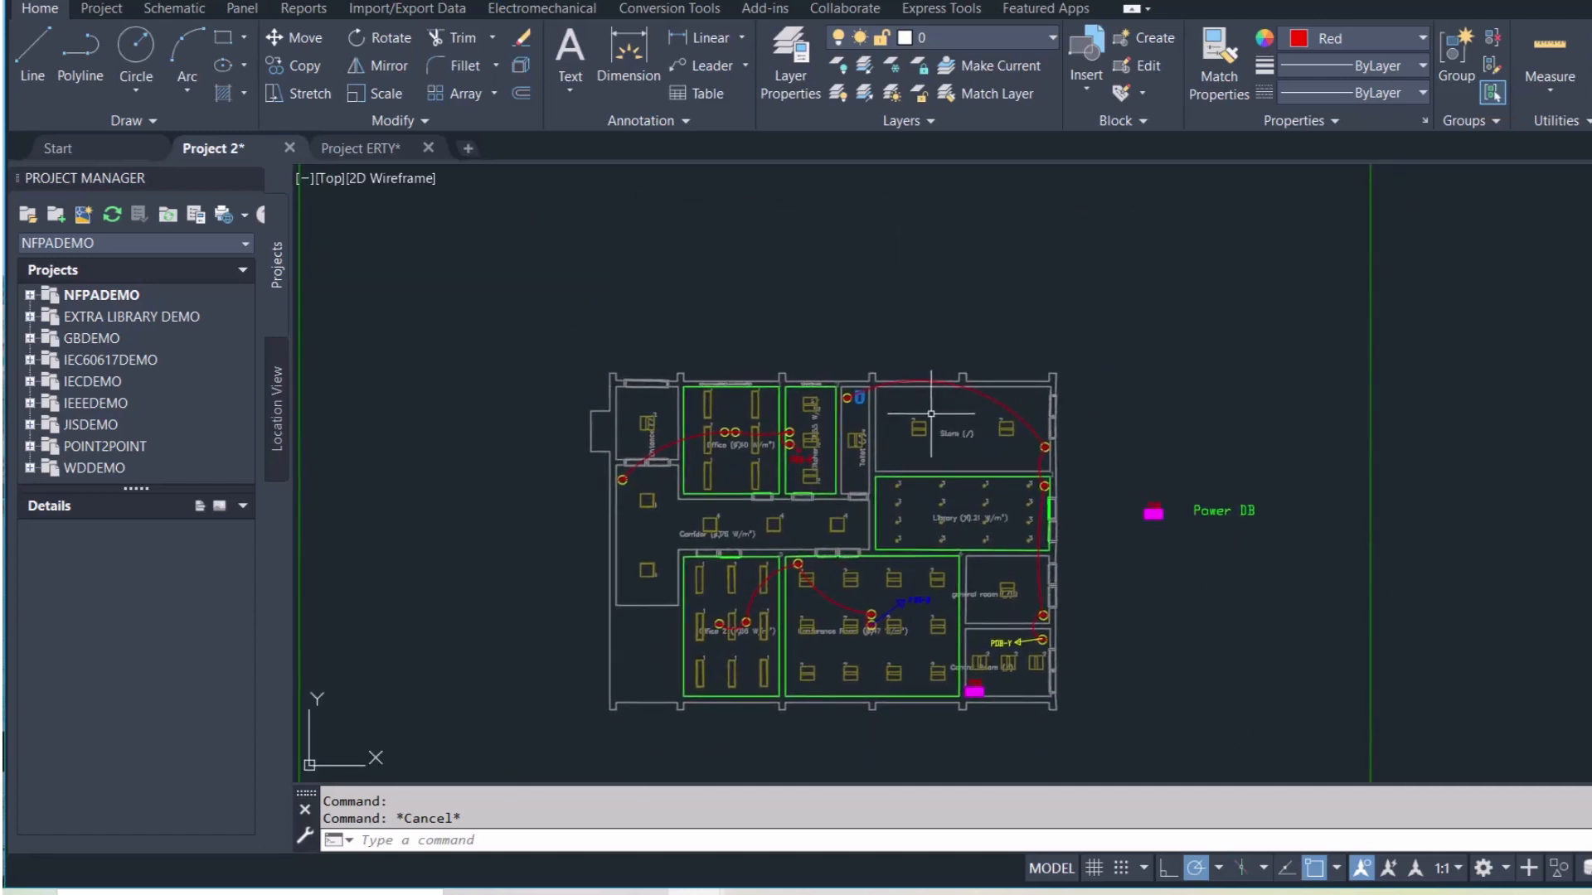
scroll(903, 539, "up", 2)
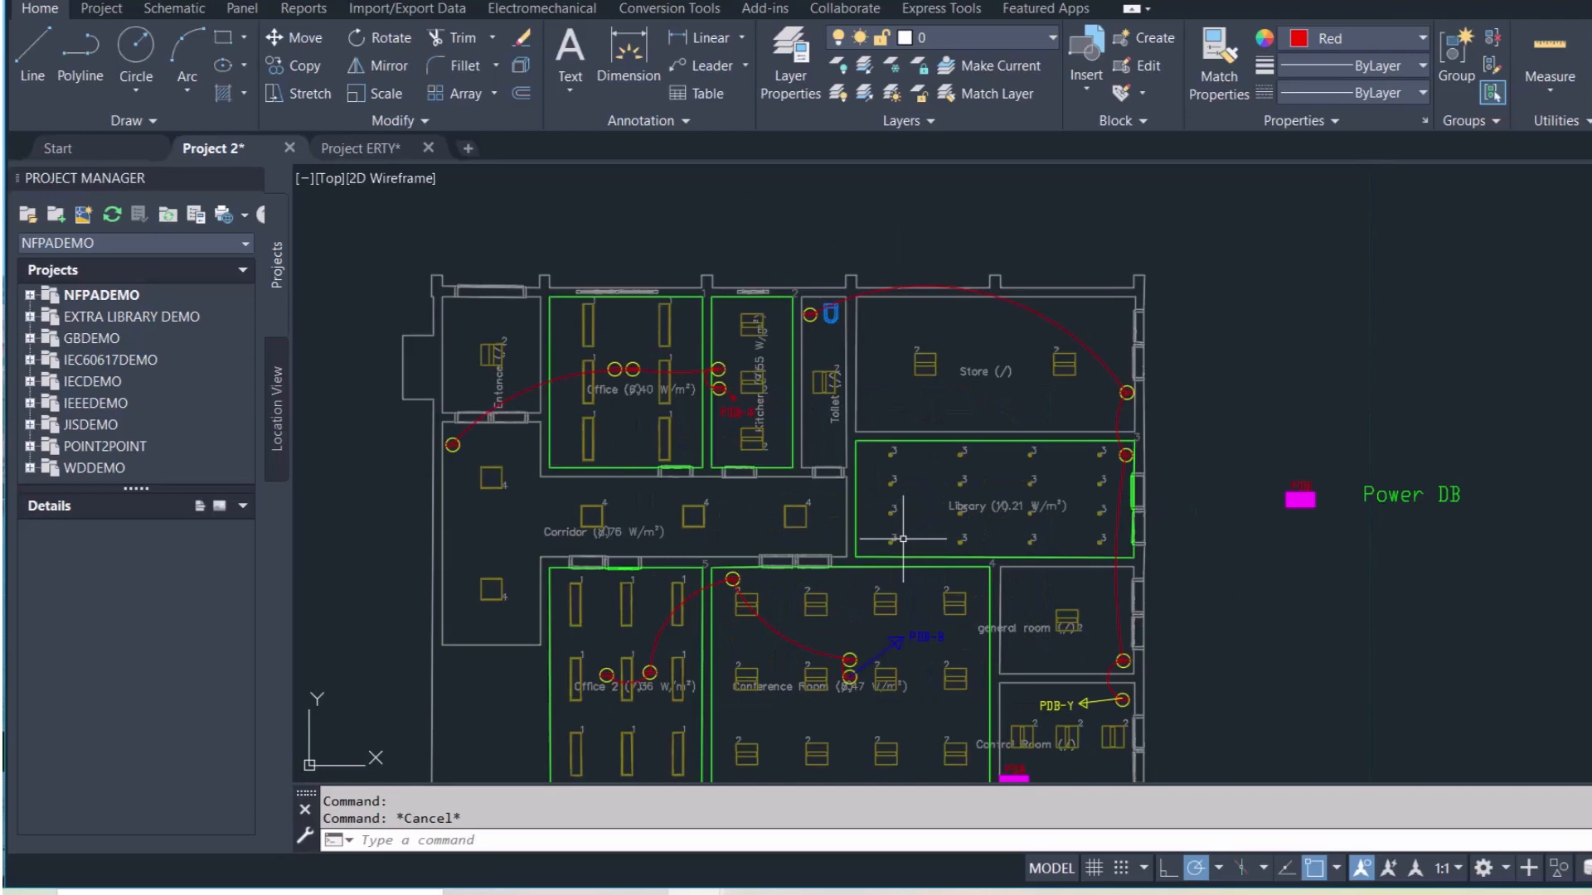
middle_click_drag(903, 539, 930, 490)
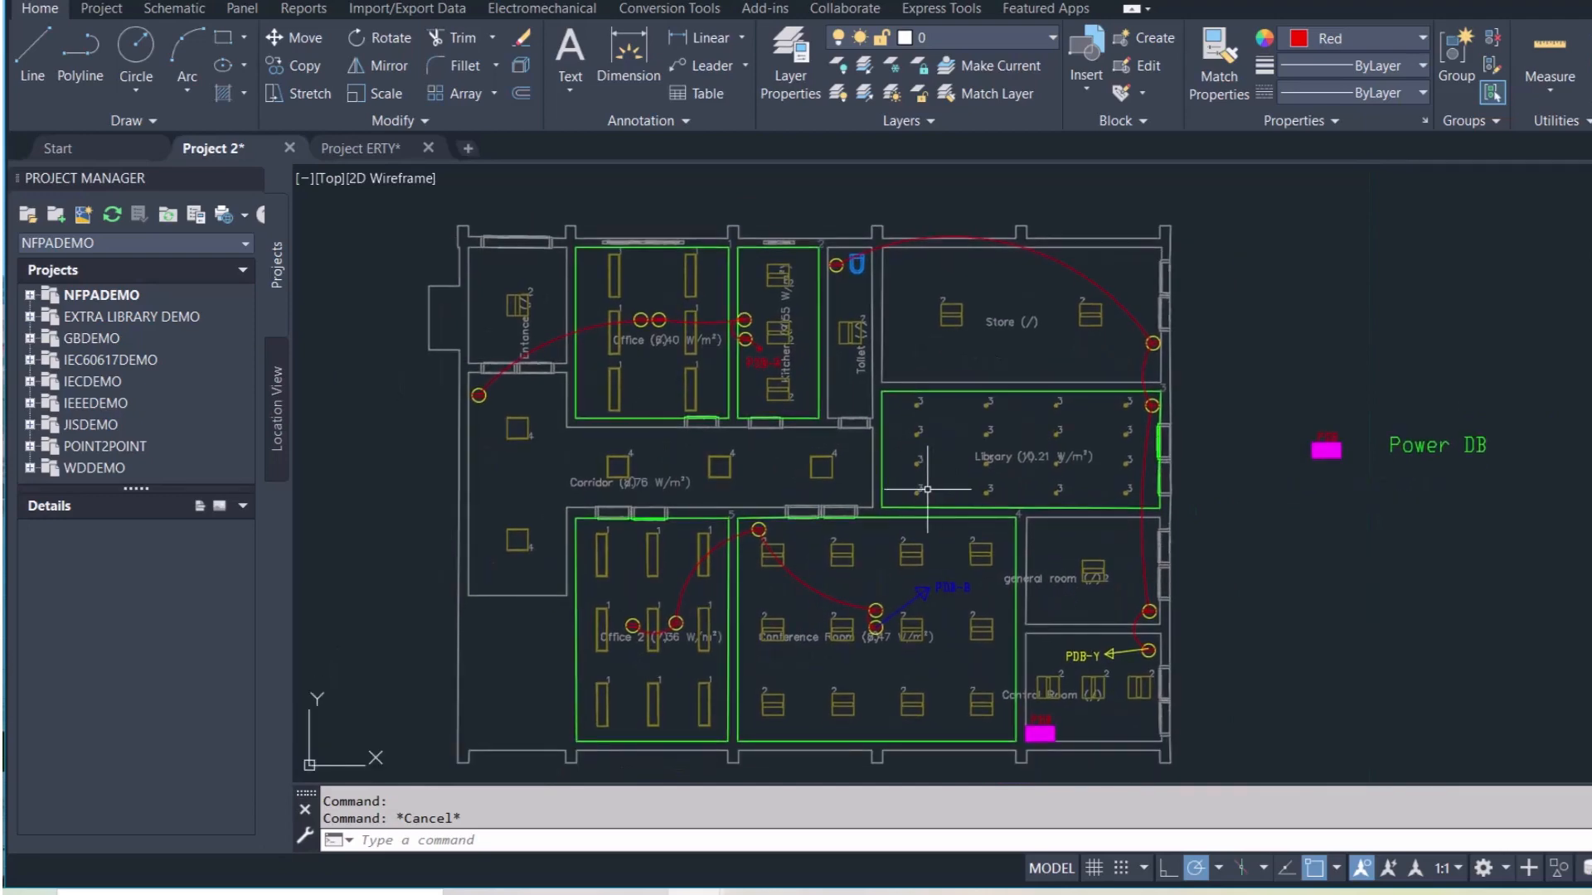
scroll(927, 489, "down", 2)
middle_click_drag(939, 386, 881, 425)
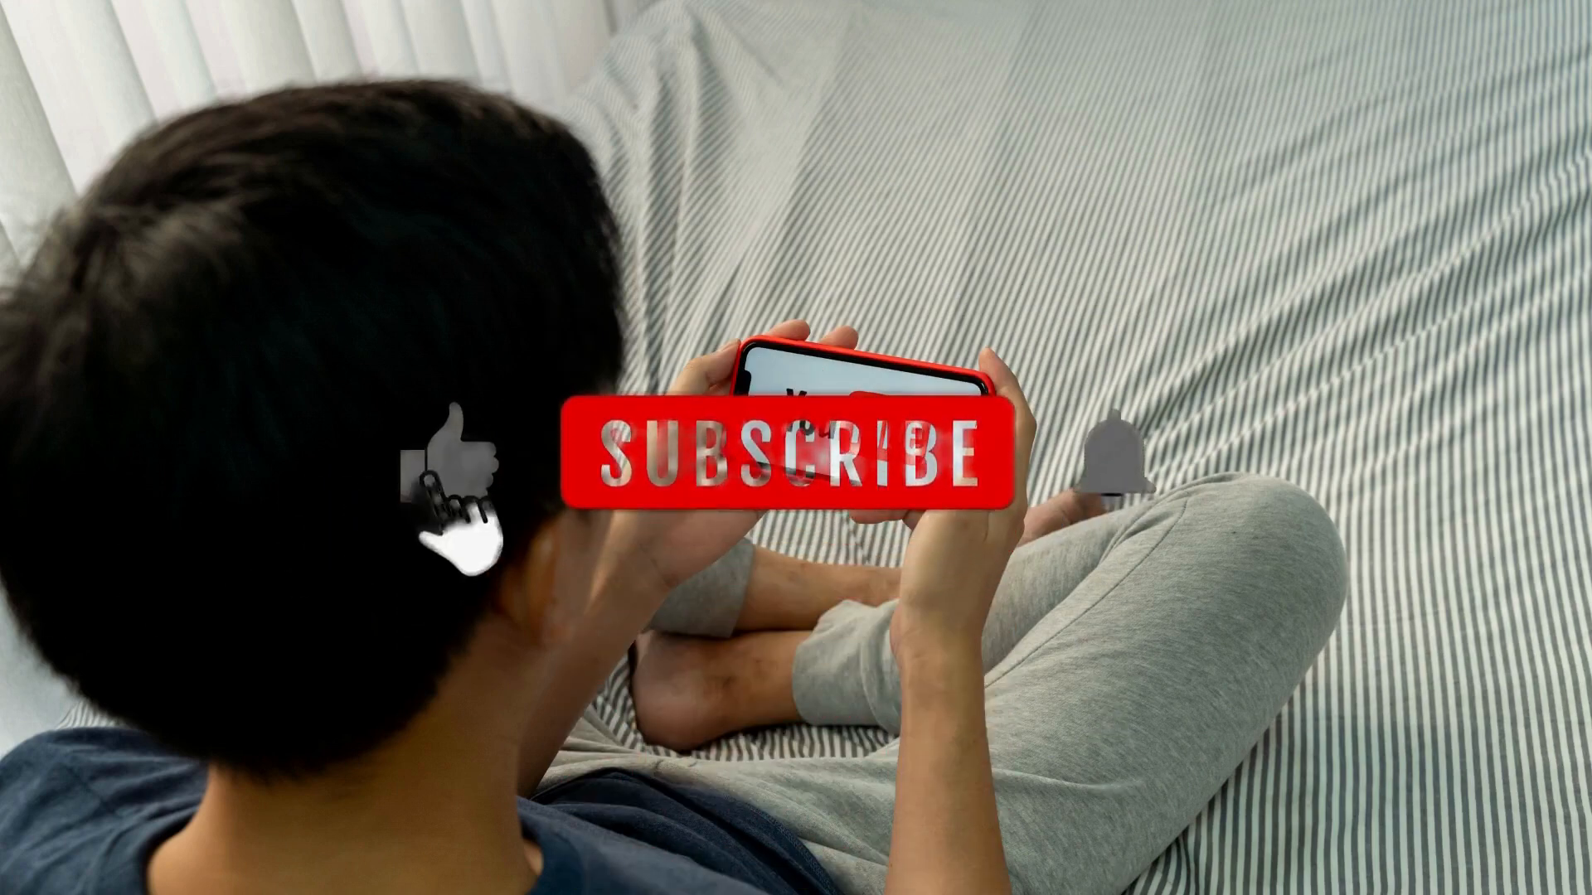